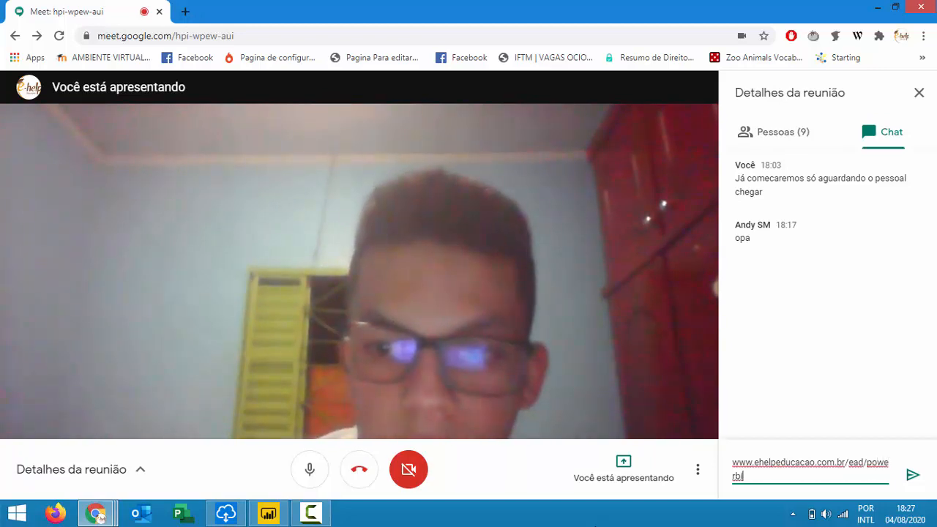
{"action": "type", "text": "/aula001.zip"}
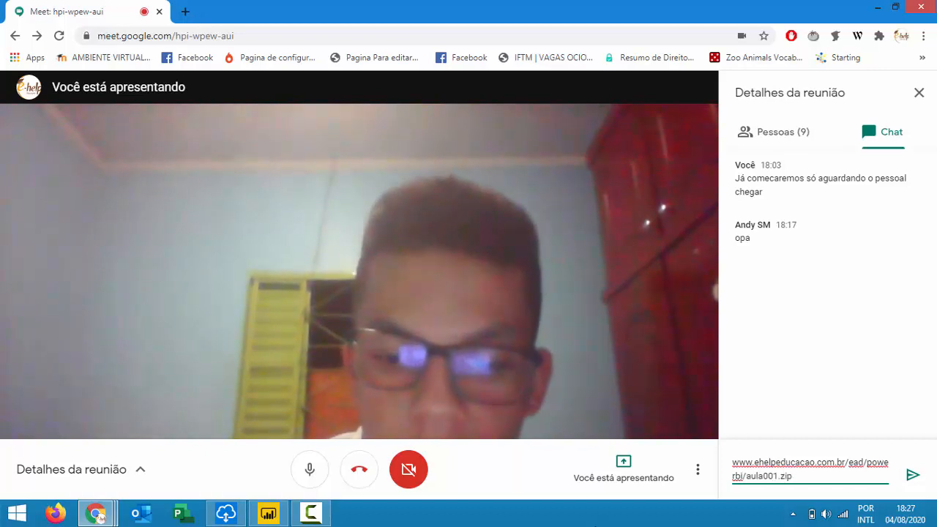
{"action": "key", "text": "Return"}
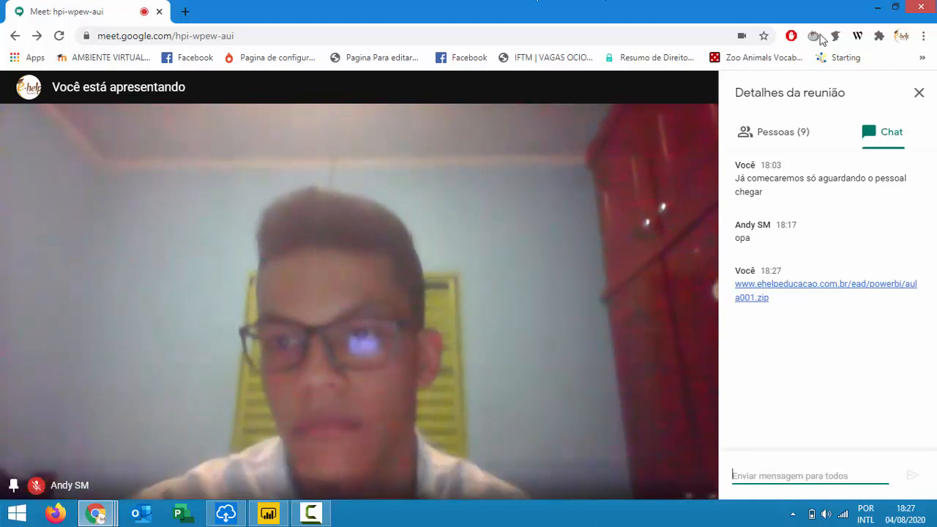
Bring the Power BI report forward, dismiss the Meet notice and go to the PAINEL DE VENDAS page.
{"action": "left_click", "coordinate": [268, 514]}
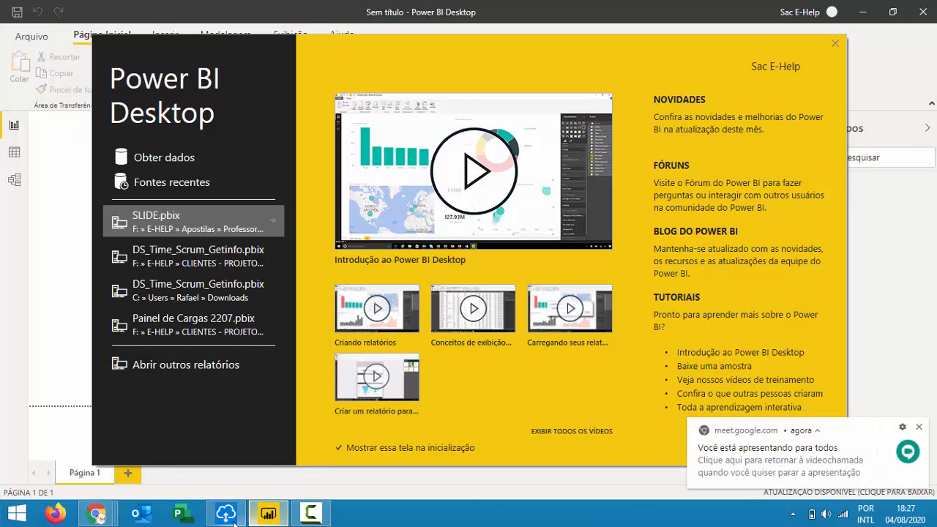
{"action": "mouse_move", "coordinate": [95, 514]}
{"action": "left_click", "coordinate": [227, 448]}
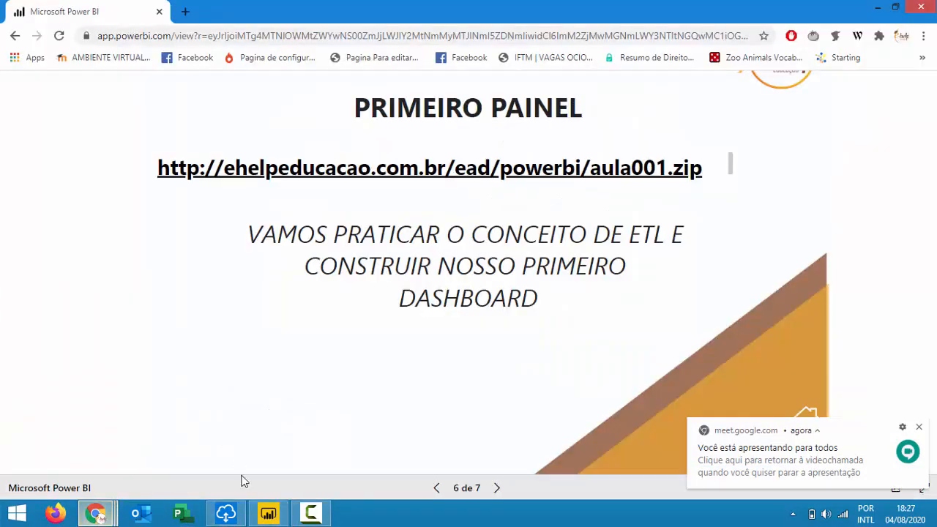
{"action": "left_click", "coordinate": [919, 427]}
{"action": "left_click", "coordinate": [805, 459]}
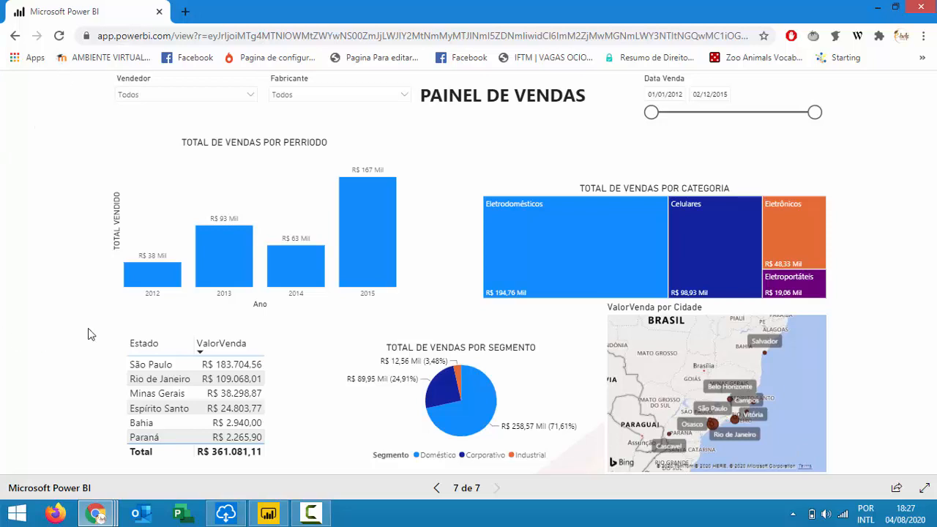
Cross-filter the dashboard to Minas Gerais, then clear it so all states show again.
{"action": "left_click", "coordinate": [154, 395]}
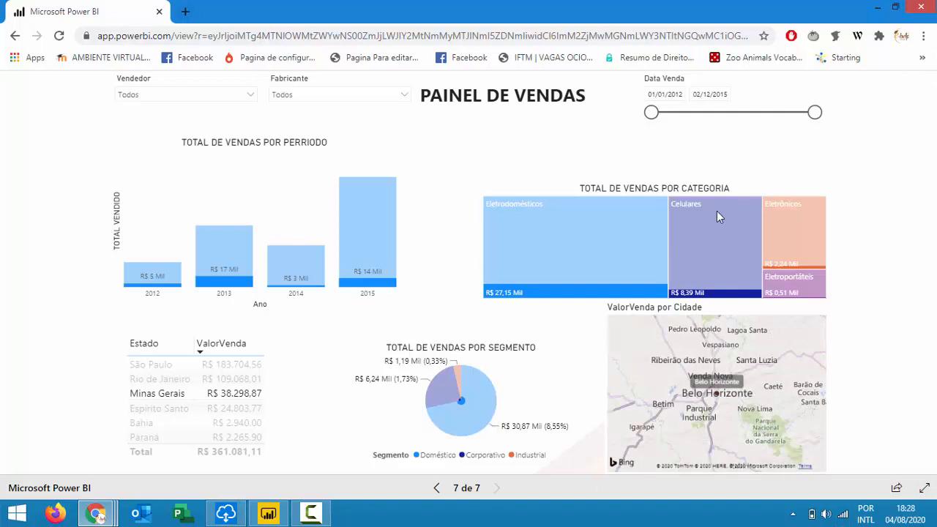
{"action": "left_click", "coordinate": [187, 396]}
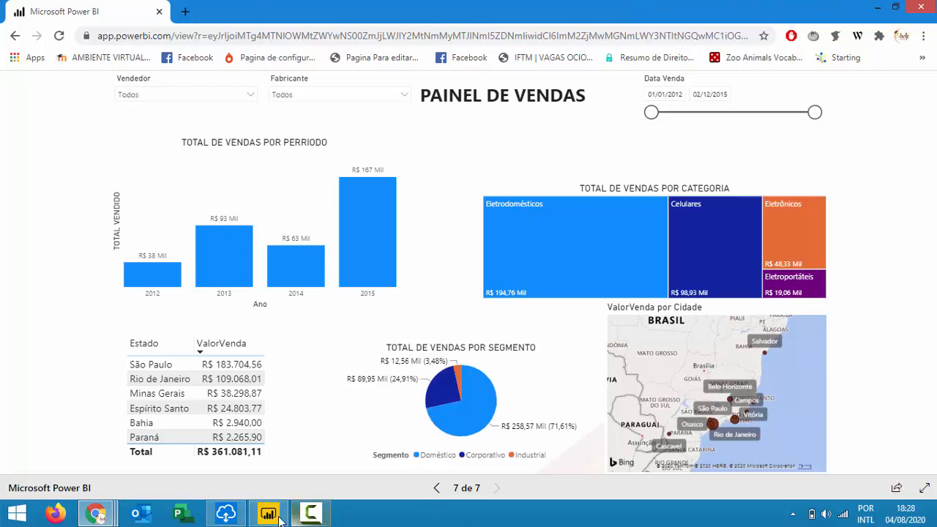
{"action": "mouse_move", "coordinate": [105, 519]}
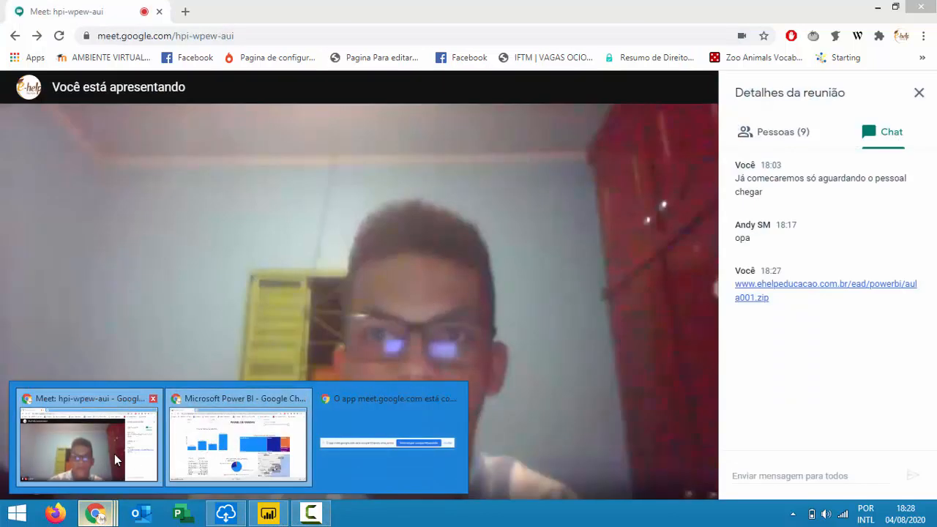
Stop the current presentation in the Google Meet call.
{"action": "left_click", "coordinate": [115, 454]}
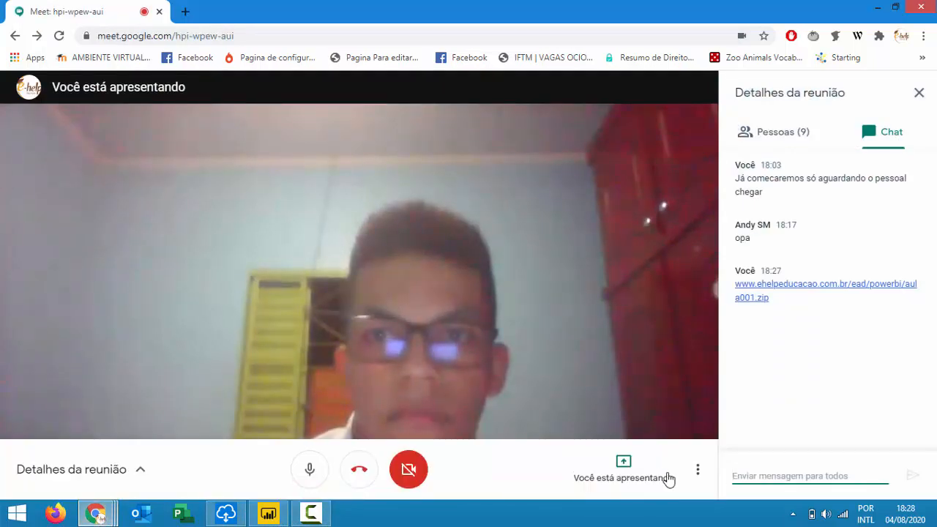
{"action": "left_click", "coordinate": [628, 474]}
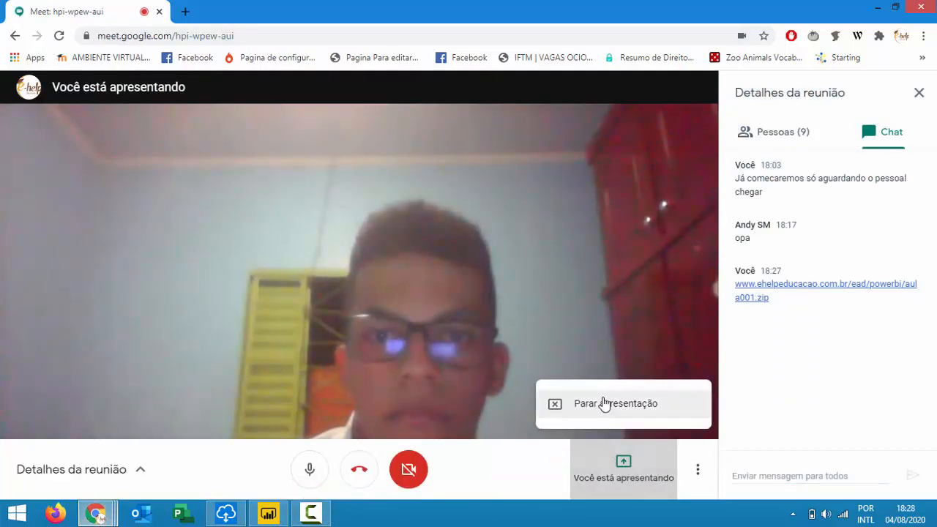
{"action": "left_click", "coordinate": [602, 404]}
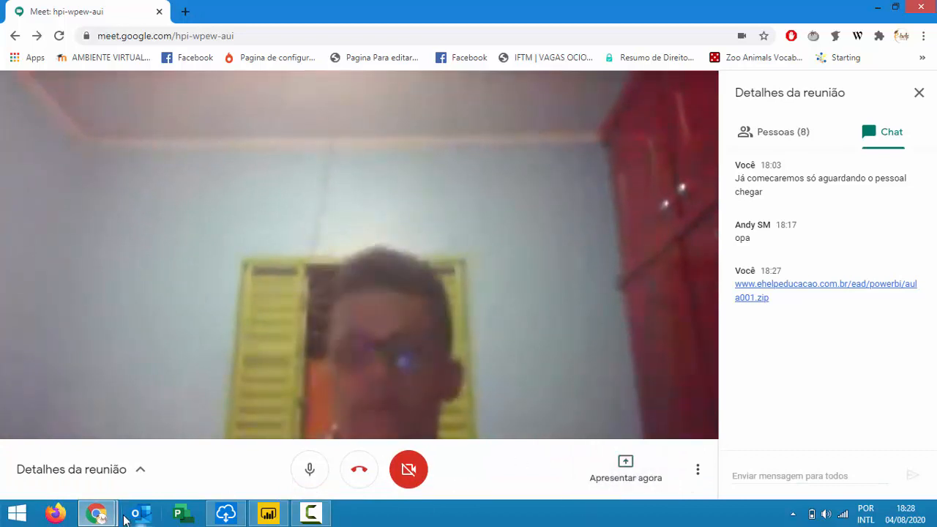
Glance at the Power BI report window, then return to Meet's participant list.
{"action": "mouse_move", "coordinate": [101, 516]}
{"action": "left_click", "coordinate": [239, 450]}
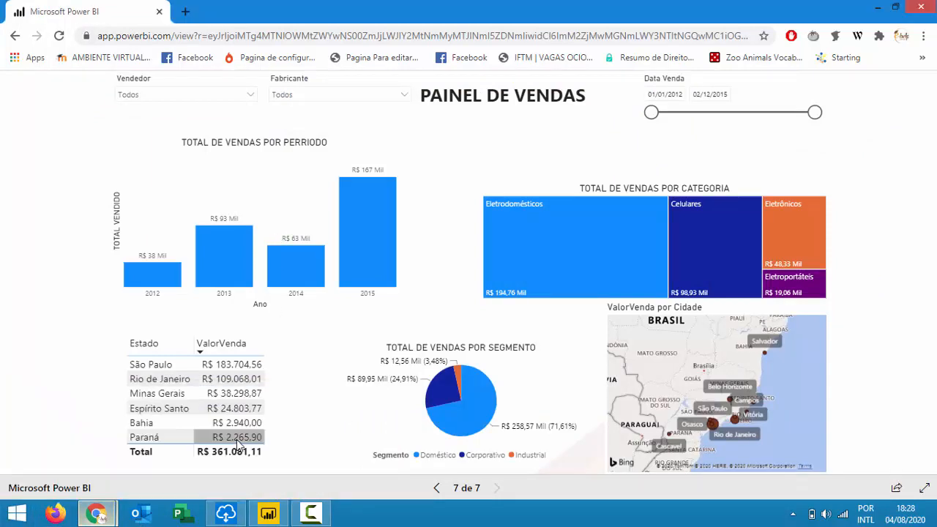
{"action": "mouse_move", "coordinate": [99, 515]}
{"action": "left_click", "coordinate": [109, 476]}
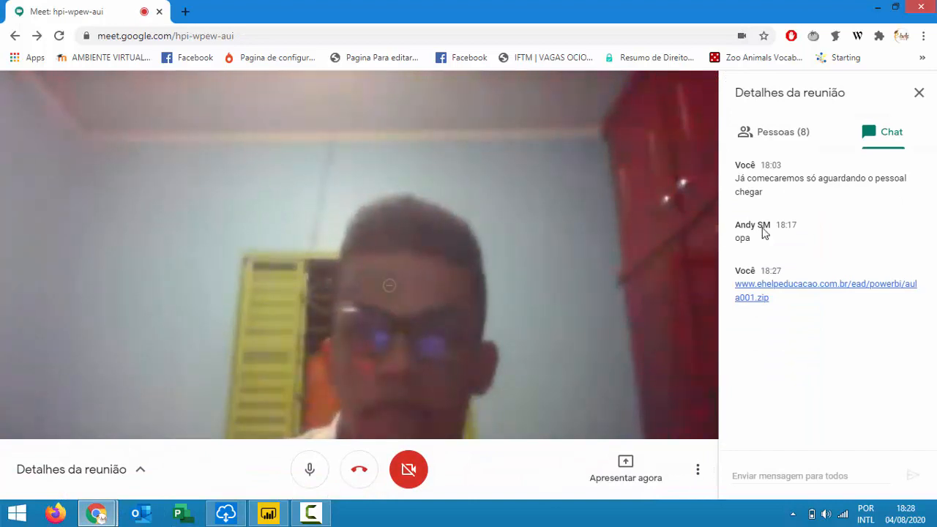
{"action": "left_click", "coordinate": [805, 132]}
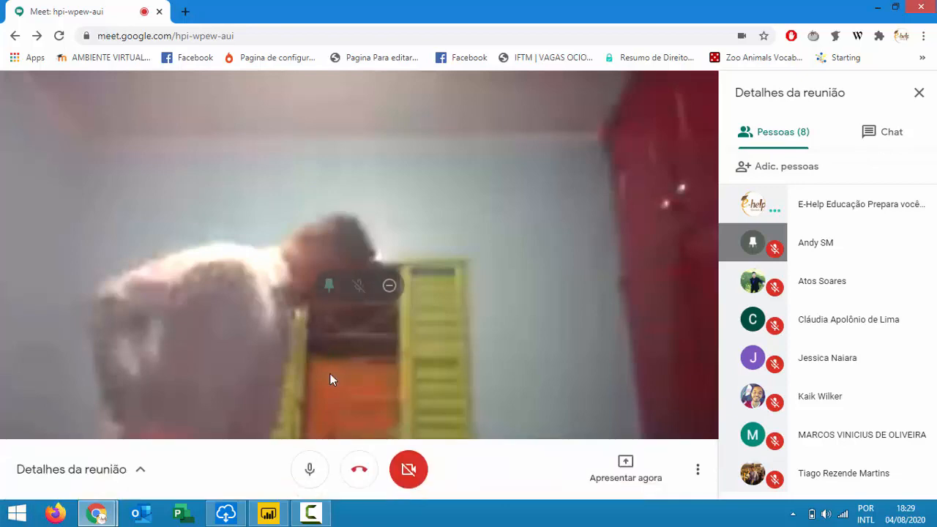
Close the browser window holding the Power BI report.
{"action": "left_click", "coordinate": [268, 513]}
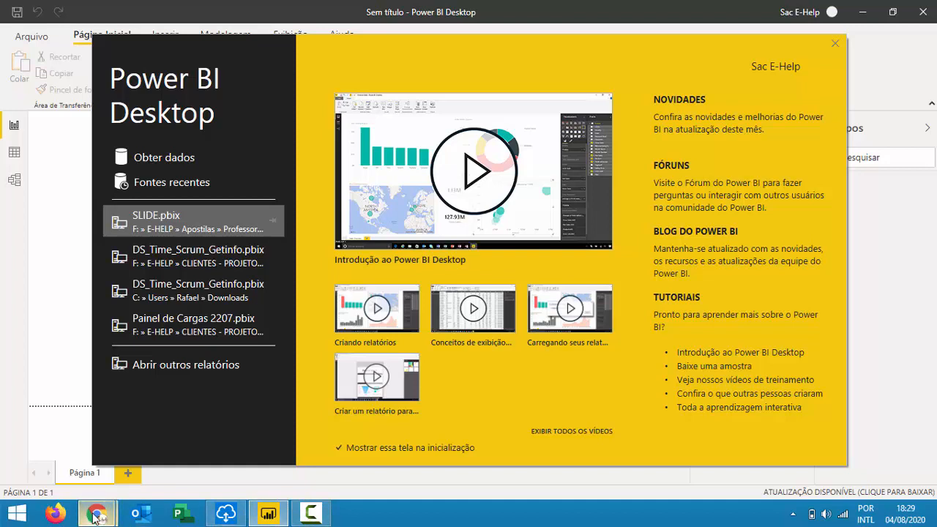
{"action": "mouse_move", "coordinate": [97, 513]}
{"action": "left_click", "coordinate": [229, 439]}
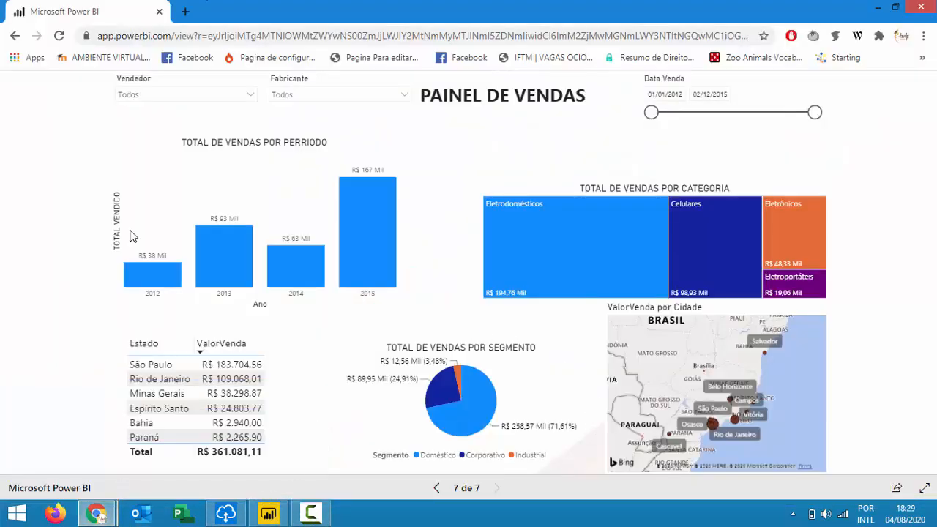
{"action": "left_click", "coordinate": [927, 9]}
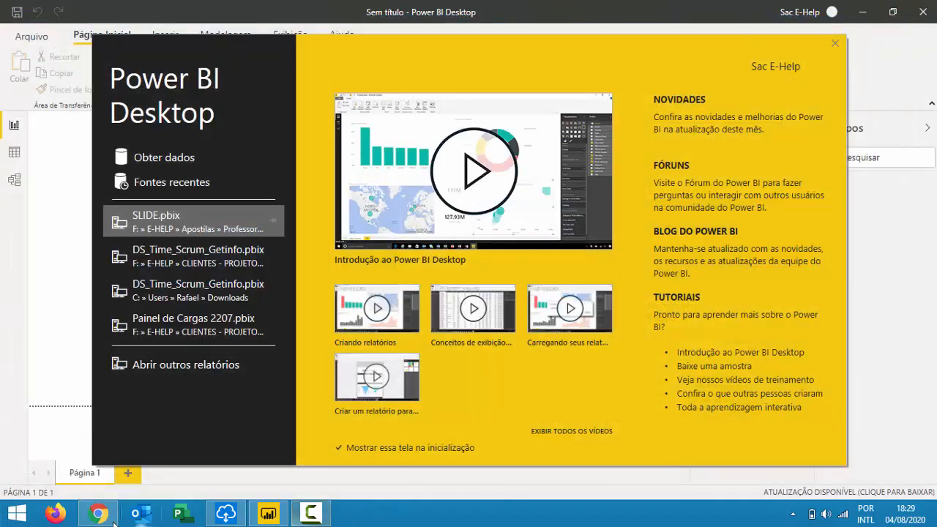
Share the entire screen in Meet again and bring Power BI Desktop forward.
{"action": "left_click", "coordinate": [98, 513]}
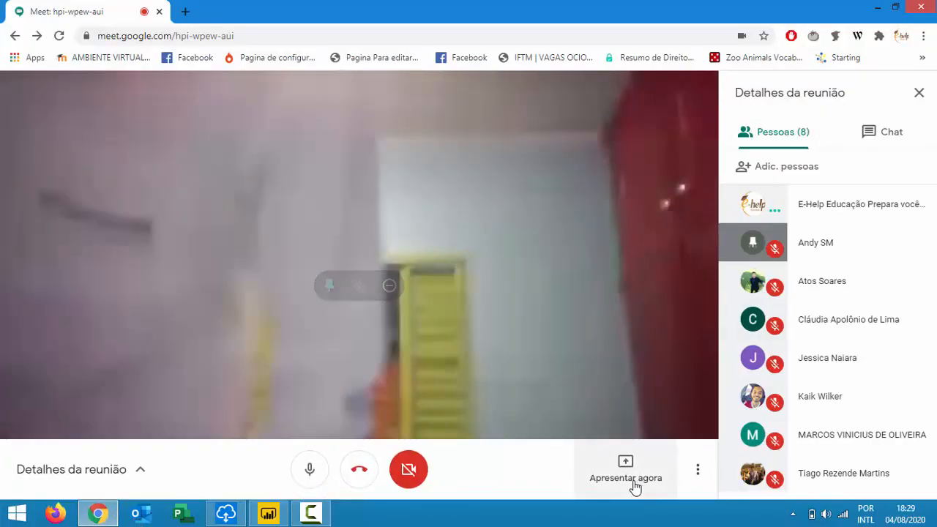
{"action": "left_click", "coordinate": [625, 476]}
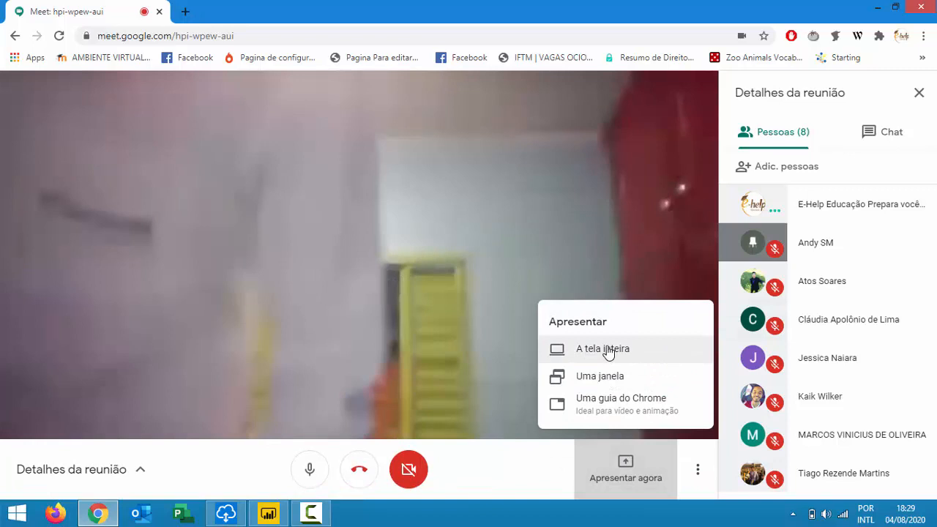
{"action": "left_click", "coordinate": [607, 350]}
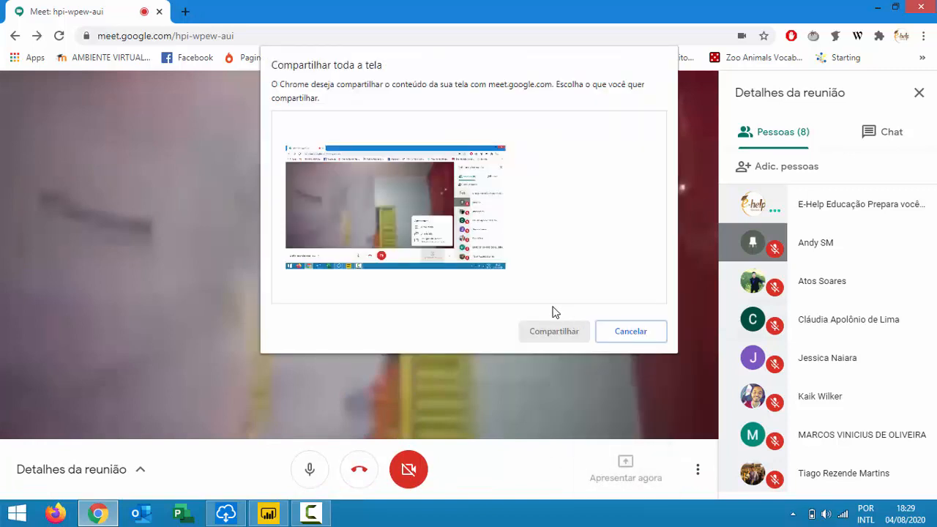
{"action": "left_click", "coordinate": [550, 331]}
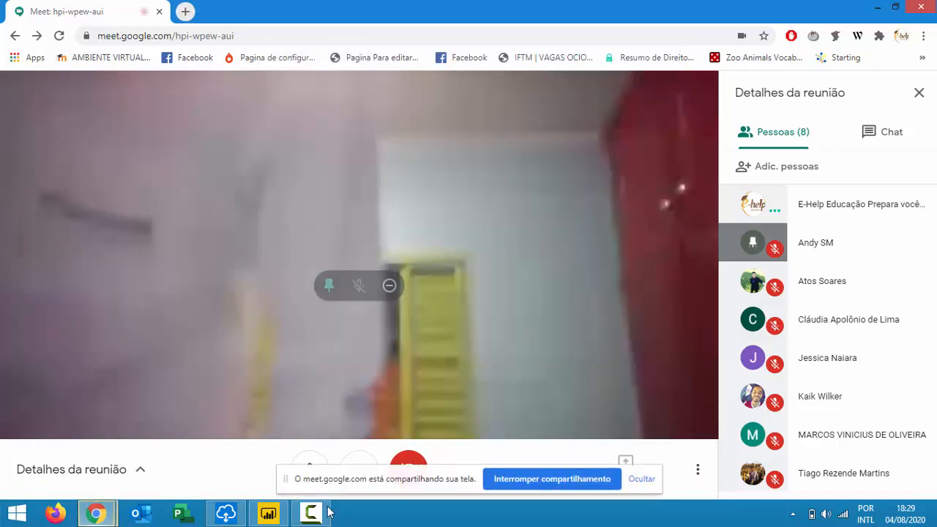
{"action": "left_click", "coordinate": [269, 515]}
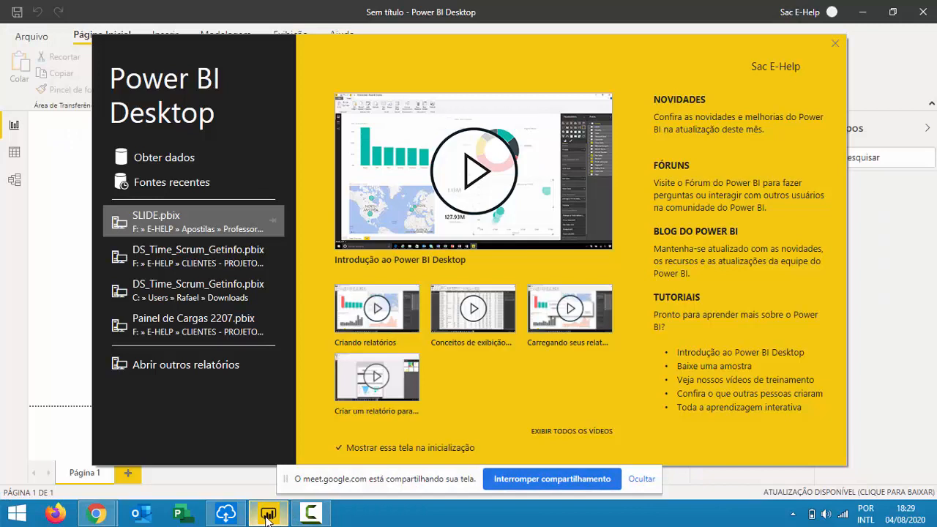
Close the Power BI Desktop start screen and hide Meet's screen-sharing notice.
{"action": "left_click", "coordinate": [836, 43]}
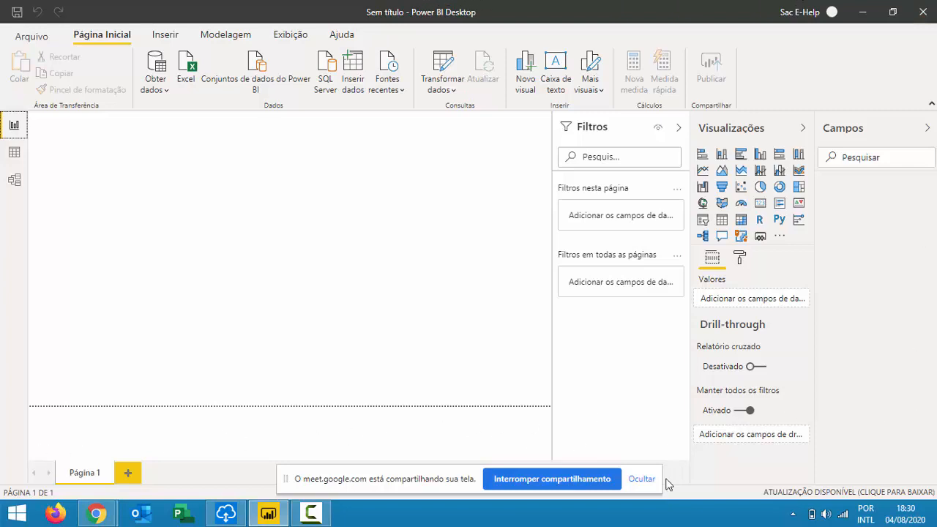
{"action": "left_click", "coordinate": [643, 480]}
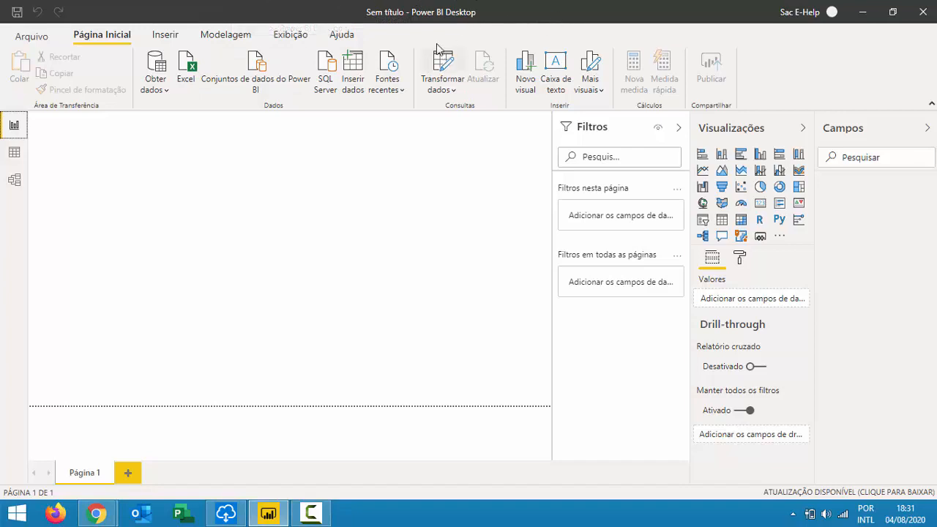
Show the Ajuda ribbon tab with its help, documentation and community links.
{"action": "left_click", "coordinate": [342, 36]}
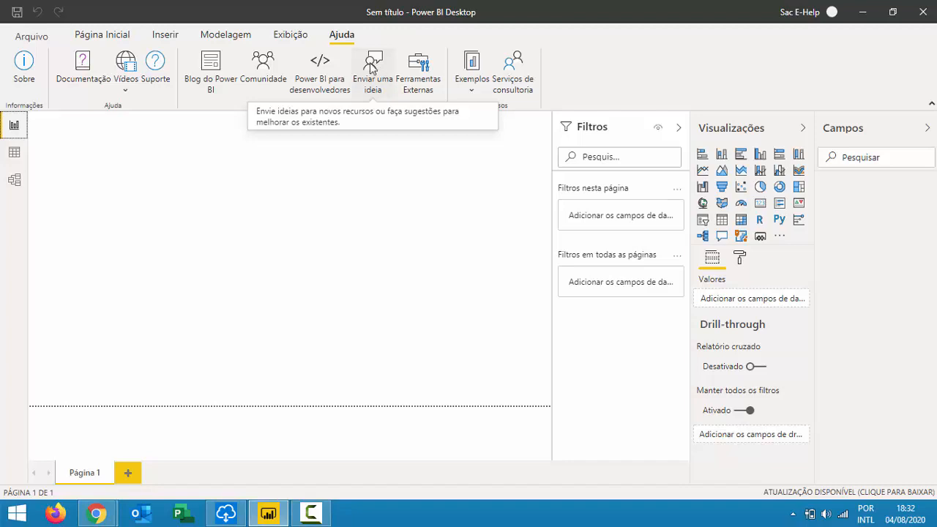
{"action": "mouse_move", "coordinate": [99, 517]}
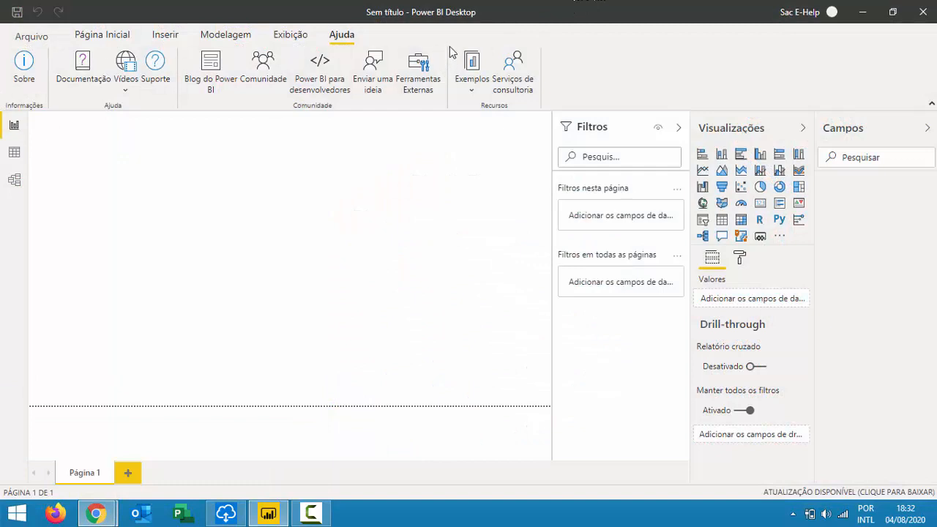
{"action": "left_click", "coordinate": [25, 63]}
{"action": "left_click_drag", "start_coordinate": [279, 214], "coordinate": [350, 216]}
{"action": "left_click_drag", "start_coordinate": [441, 216], "coordinate": [364, 220]}
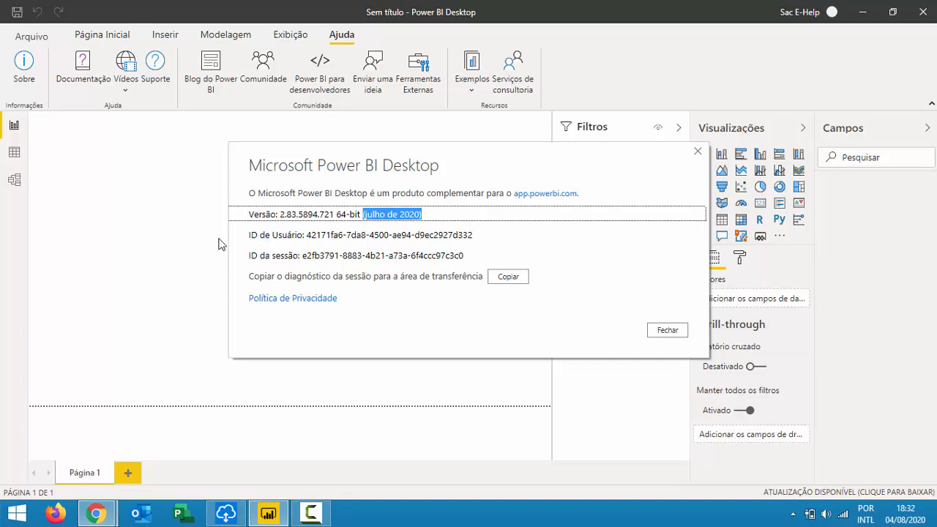
{"action": "left_click", "coordinate": [667, 330]}
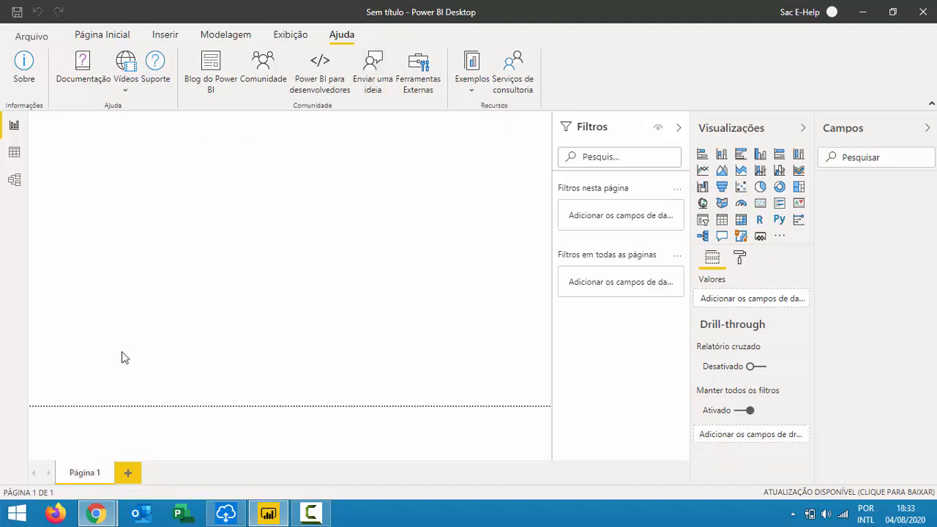
Bring the Google Meet call window in front of Power BI Desktop from the taskbar.
{"action": "mouse_move", "coordinate": [97, 515]}
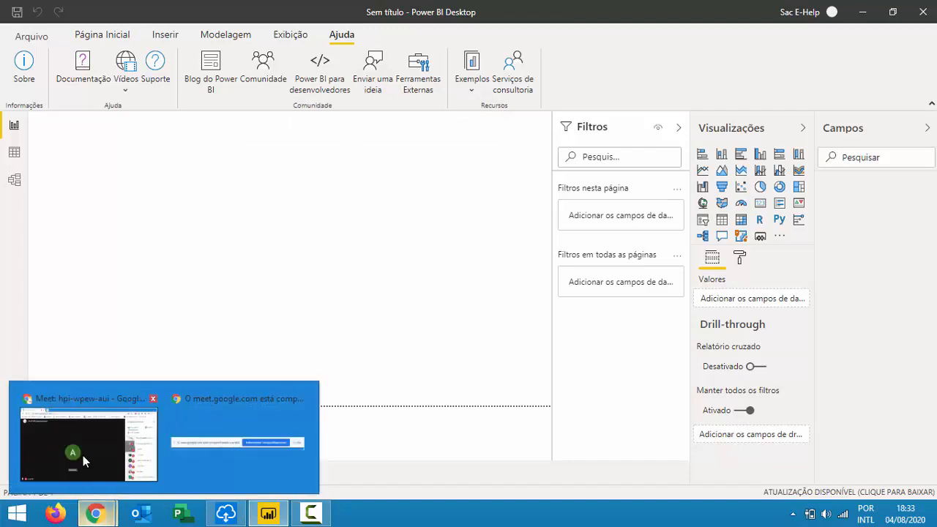
{"action": "left_click", "coordinate": [88, 422]}
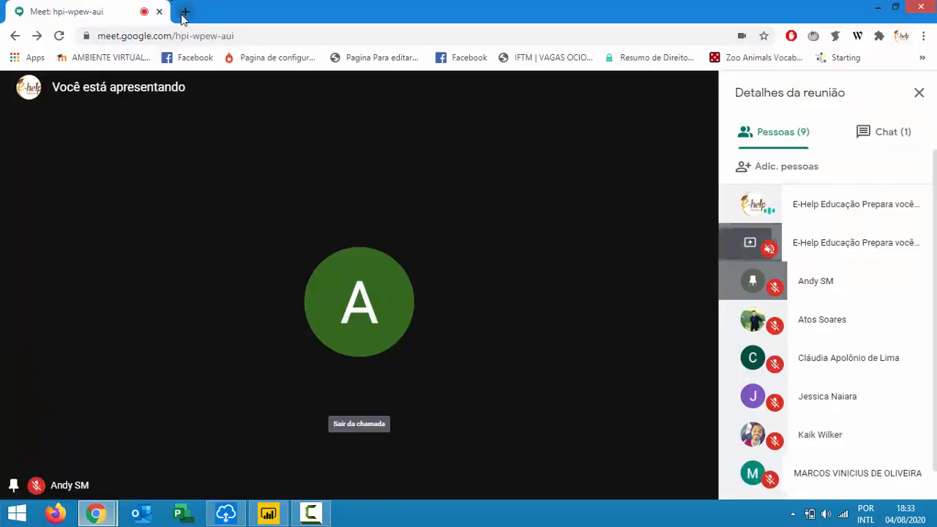
Load app.powerbi.com in a new browser tab and dismiss the Meet presenting notice.
{"action": "left_click", "coordinate": [185, 13]}
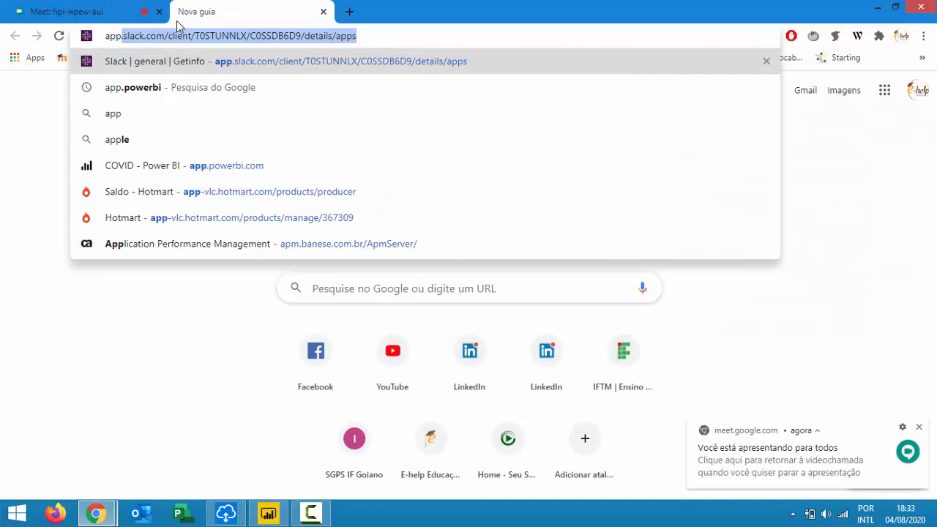
{"action": "type", "text": ".powe"}
{"action": "key", "text": "Return"}
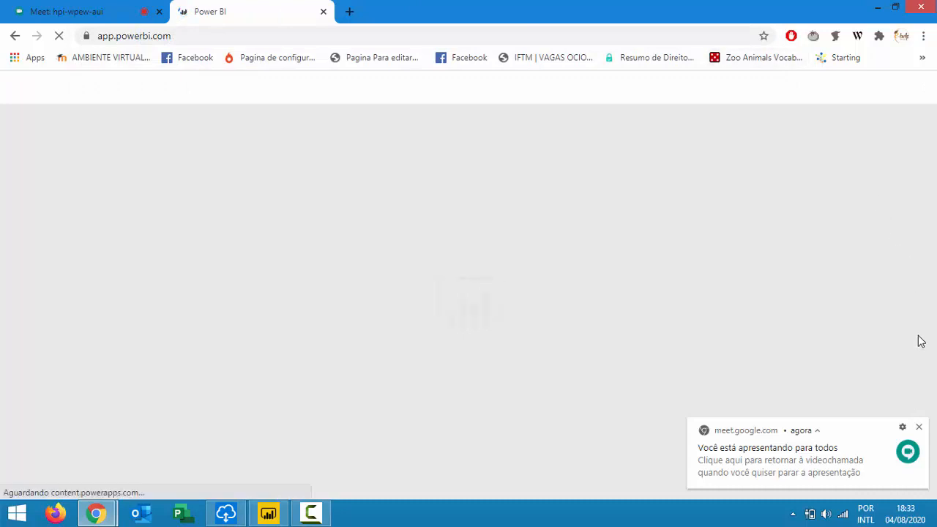
{"action": "left_click", "coordinate": [919, 428]}
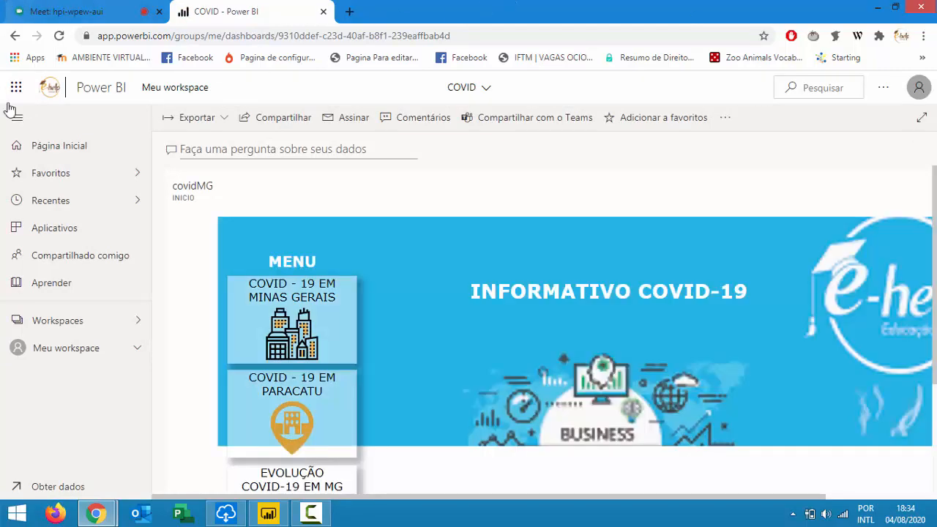
Open Meu workspace to list its reports, datasets and the COVID dashboard.
{"action": "left_click", "coordinate": [17, 87]}
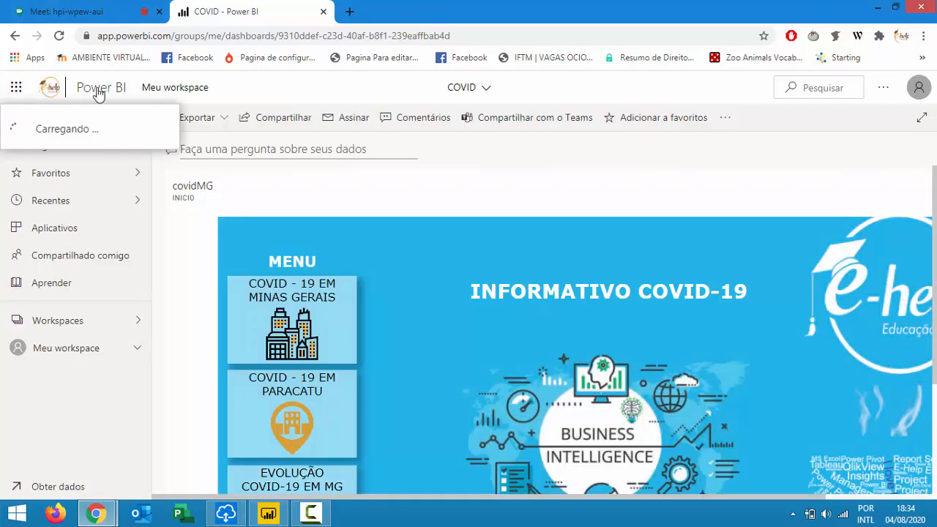
{"action": "left_click", "coordinate": [17, 88]}
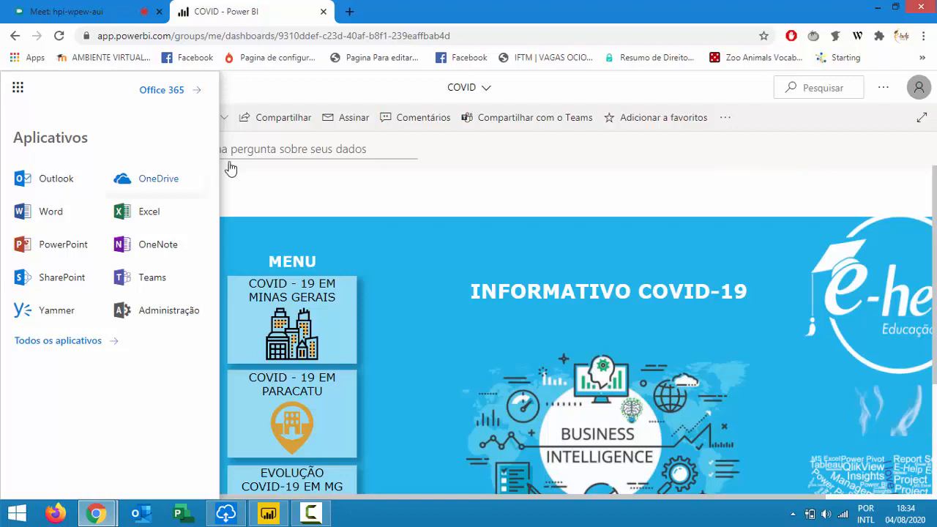
{"action": "left_click", "coordinate": [438, 157]}
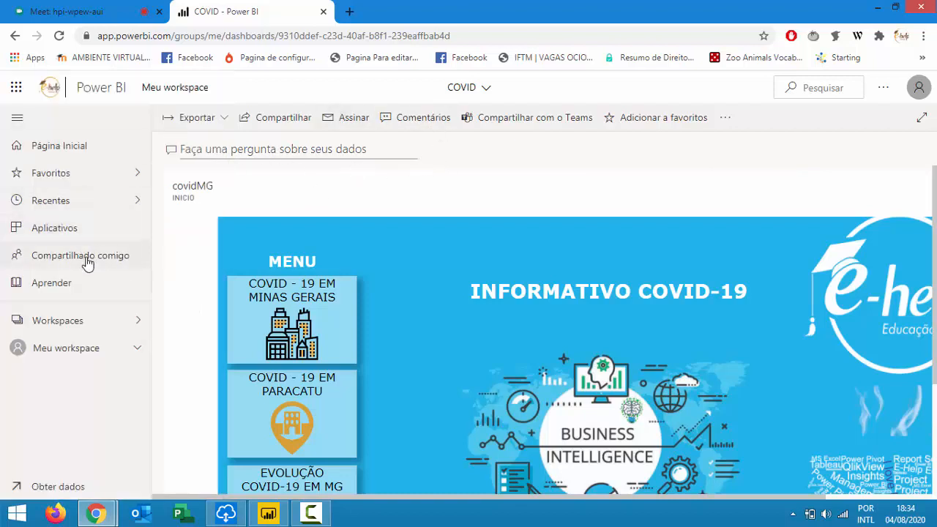
{"action": "left_click", "coordinate": [96, 320]}
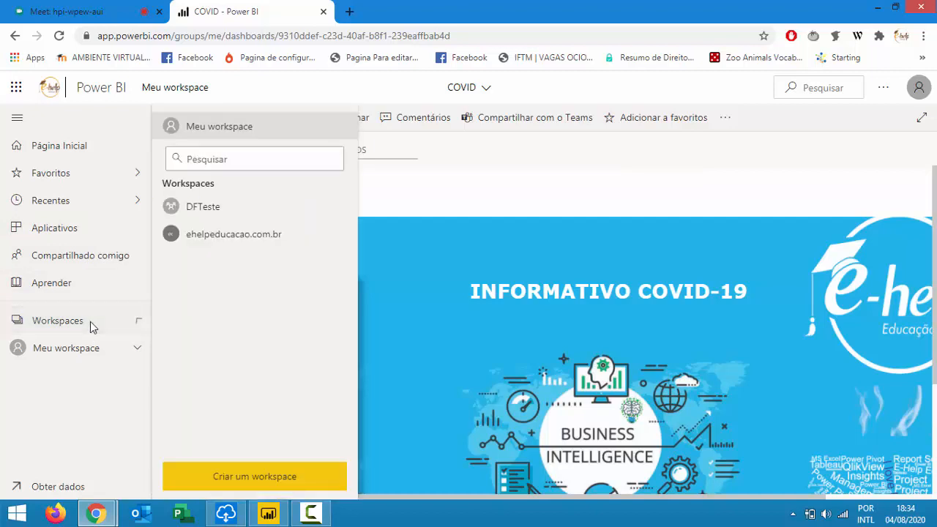
{"action": "left_click", "coordinate": [66, 349]}
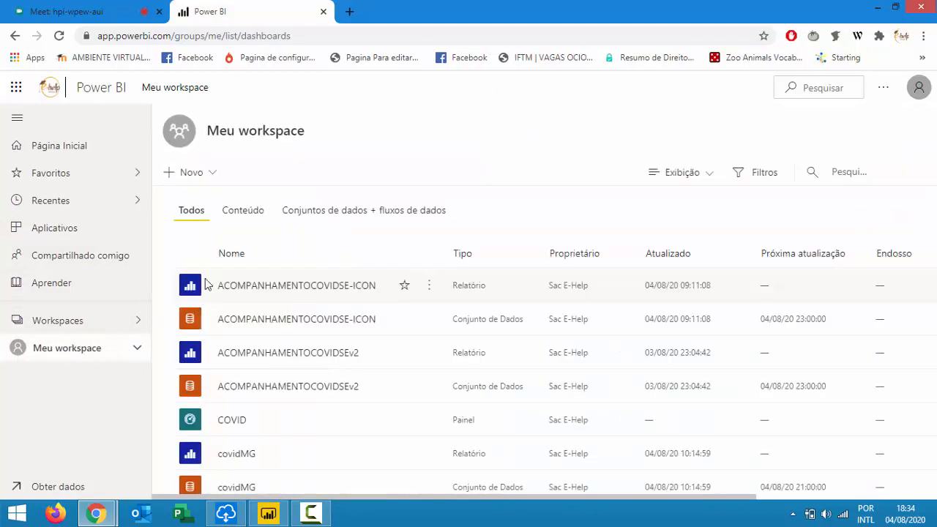
Open the ACOMPANHAMENTOCOVIDSEv2 report from the Meu workspace content list.
{"action": "scroll", "coordinate": [318, 289], "scroll_direction": "down", "scroll_amount": 2}
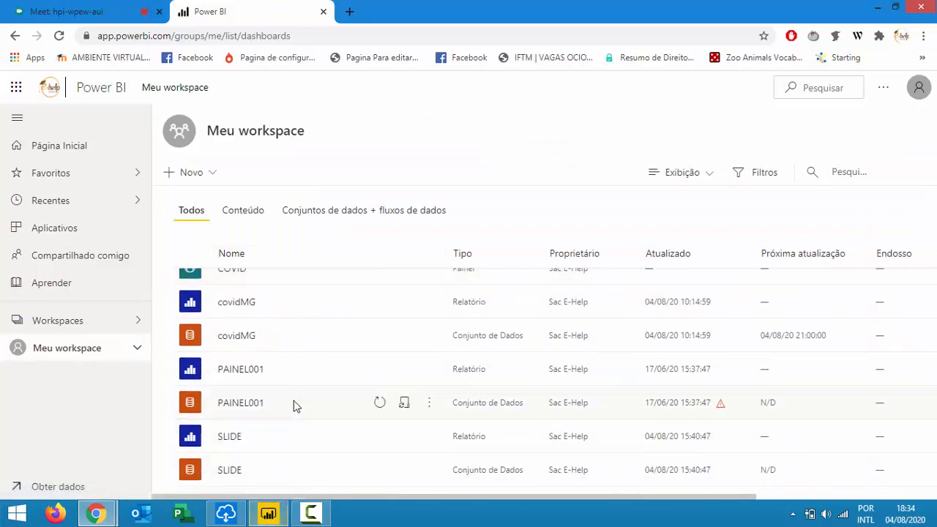
{"action": "scroll", "coordinate": [298, 469], "scroll_direction": "up", "scroll_amount": 3}
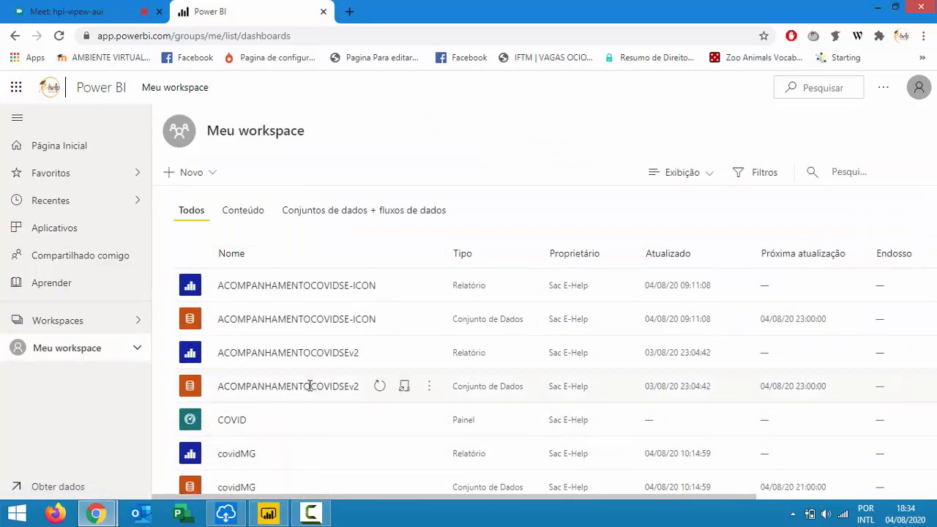
{"action": "scroll", "coordinate": [303, 425], "scroll_direction": "down", "scroll_amount": 2}
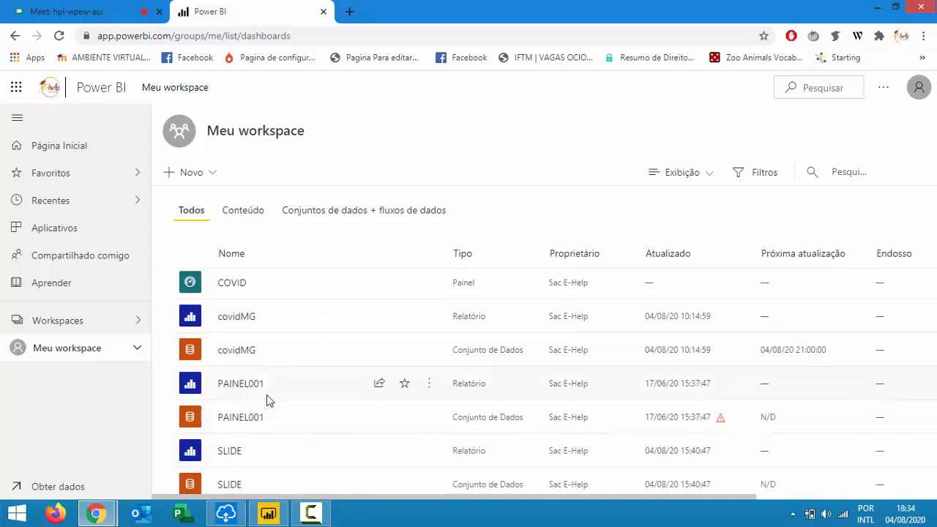
{"action": "scroll", "coordinate": [335, 415], "scroll_direction": "up", "scroll_amount": 2}
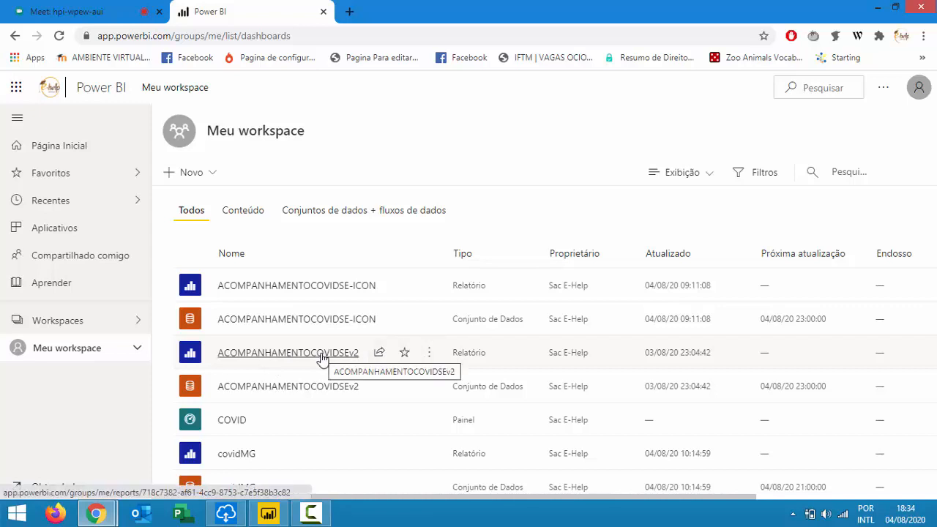
{"action": "left_click", "coordinate": [342, 353]}
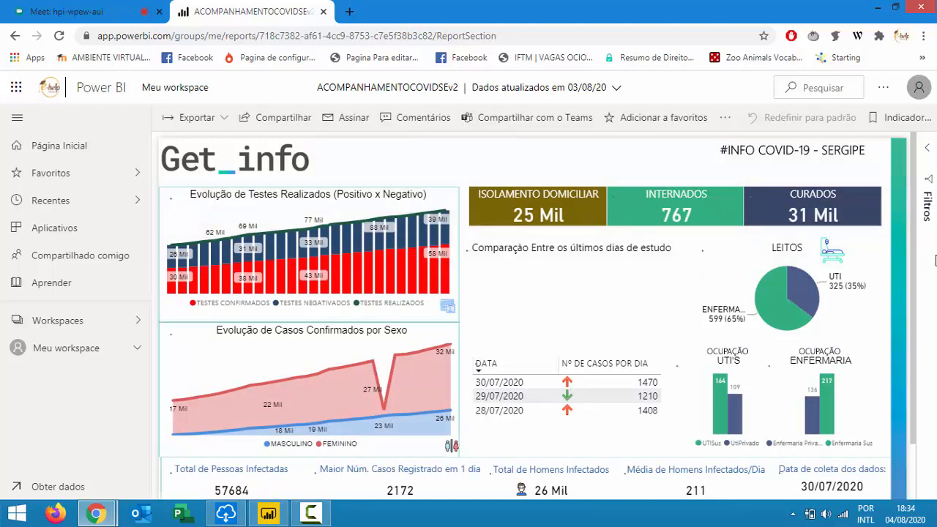
{"action": "scroll", "coordinate": [483, 252], "scroll_direction": "down", "scroll_amount": 2}
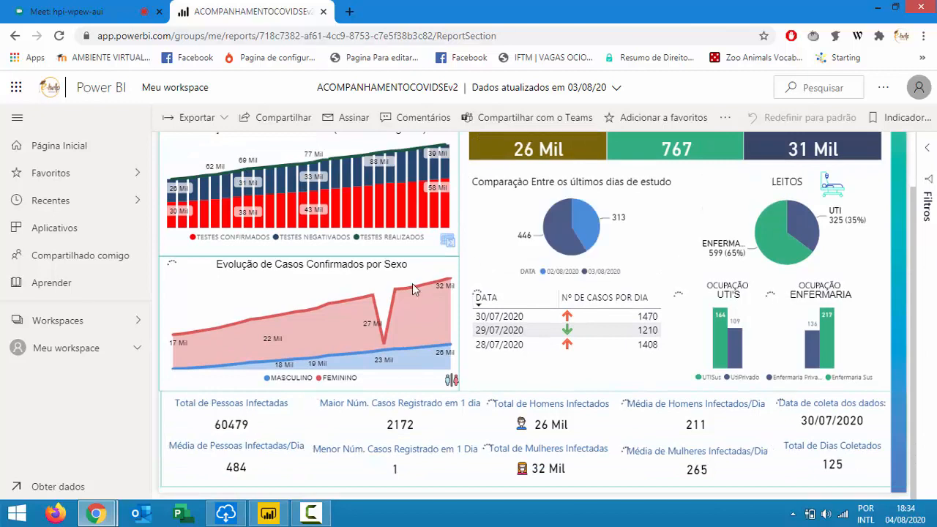
{"action": "scroll", "coordinate": [412, 227], "scroll_direction": "up", "scroll_amount": 2}
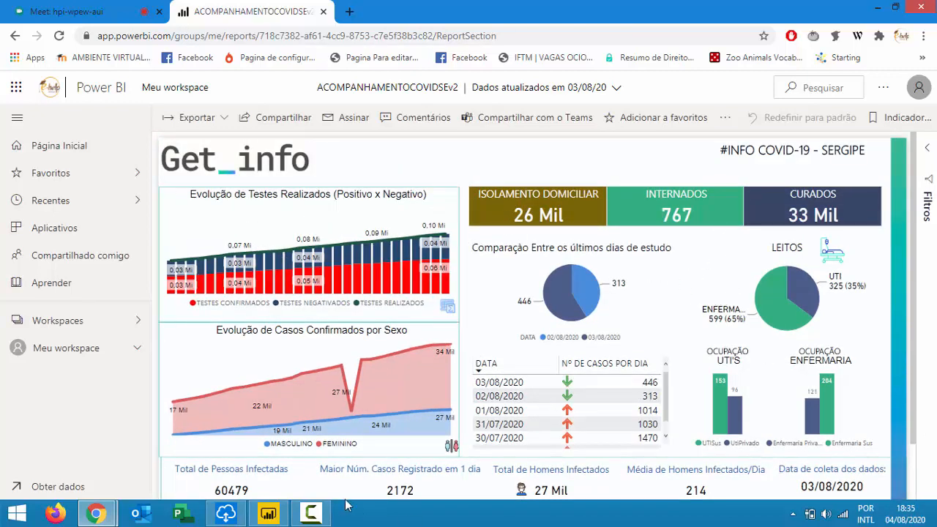
{"action": "left_click", "coordinate": [268, 514]}
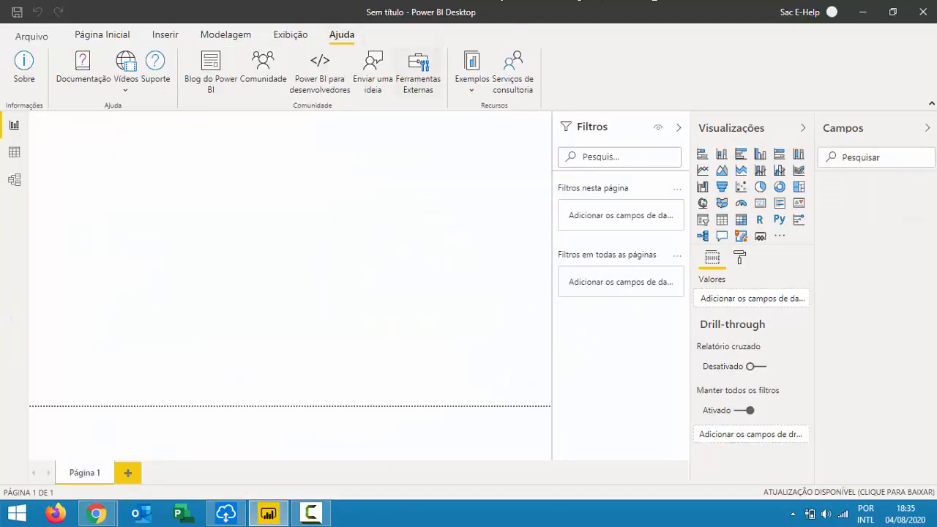
{"action": "mouse_move", "coordinate": [101, 518]}
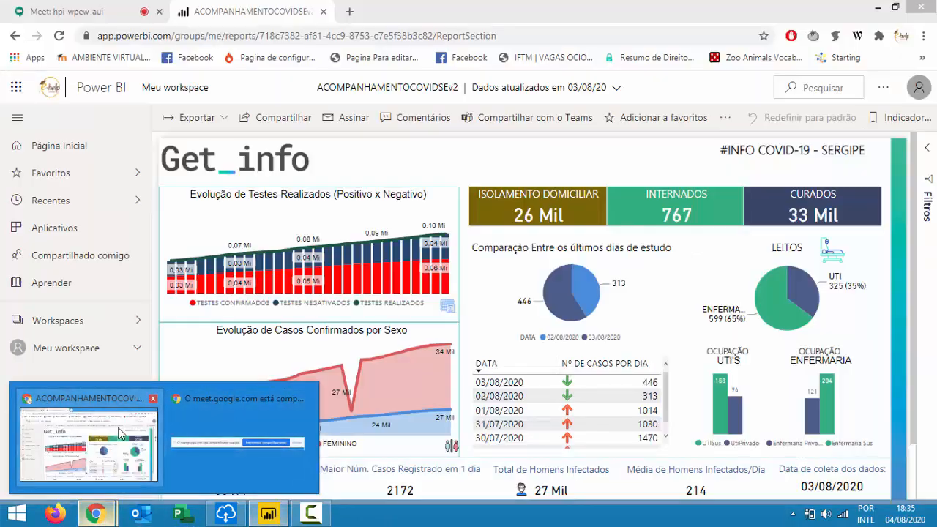
{"action": "left_click", "coordinate": [88, 447]}
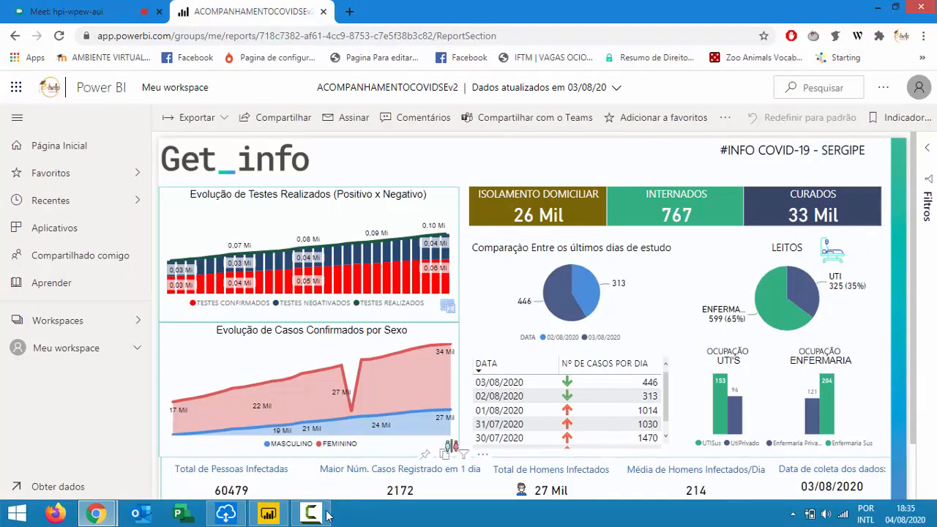
{"action": "mouse_move", "coordinate": [281, 517]}
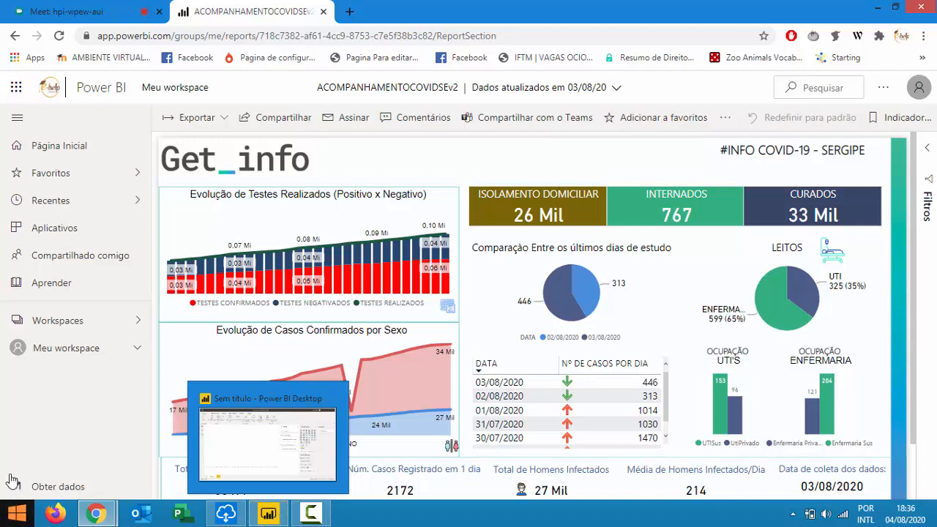
Open the SLIDE report from Meu workspace in the navigation pane.
{"action": "left_click", "coordinate": [95, 320]}
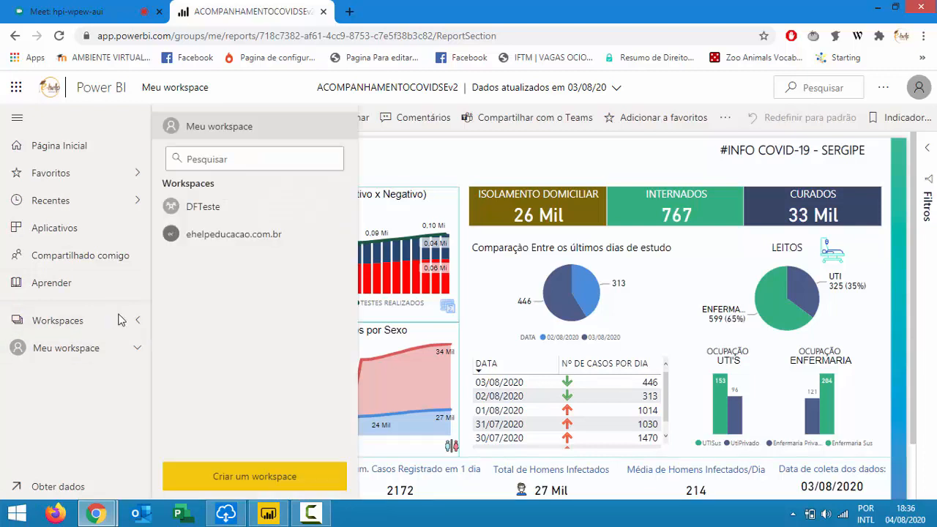
{"action": "left_click", "coordinate": [138, 348]}
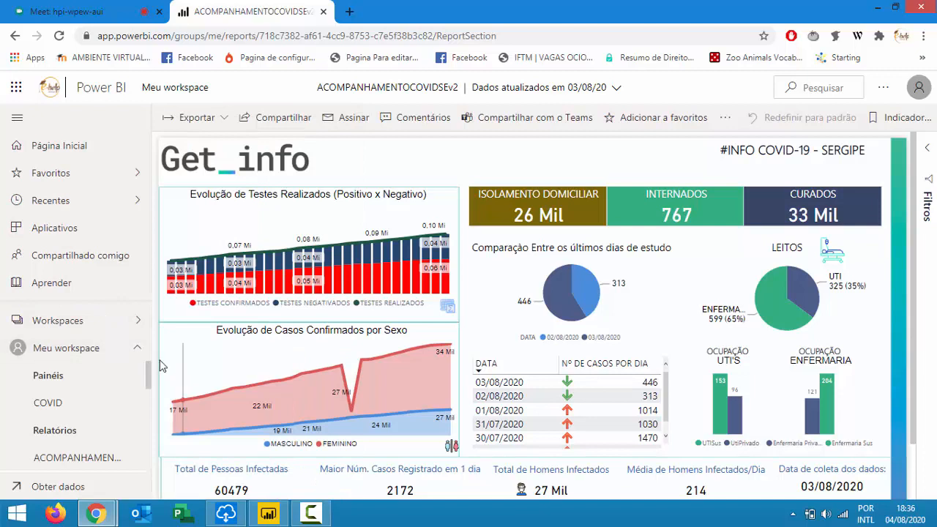
{"action": "scroll", "coordinate": [73, 387], "scroll_direction": "down", "scroll_amount": 2}
{"action": "scroll", "coordinate": [63, 385], "scroll_direction": "up", "scroll_amount": 2}
{"action": "scroll", "coordinate": [66, 402], "scroll_direction": "down", "scroll_amount": 5}
{"action": "left_click", "coordinate": [45, 430]}
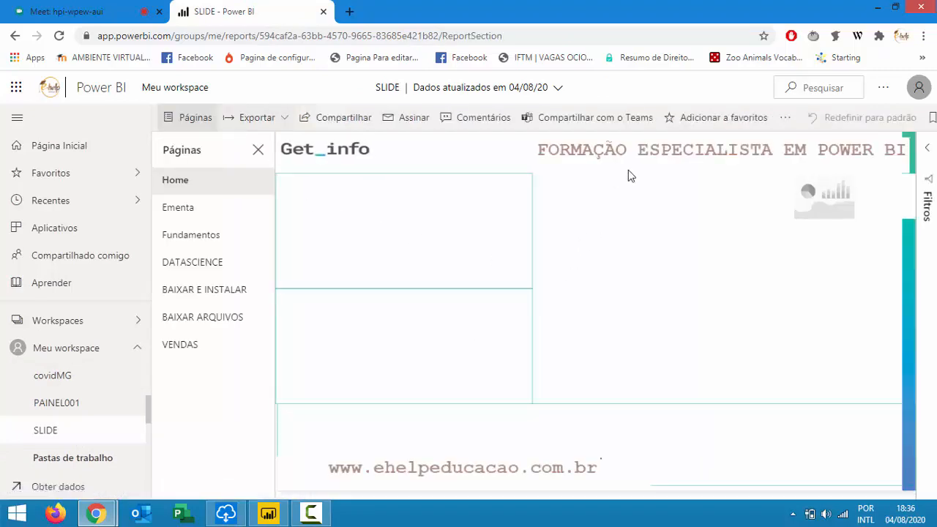
Close the Páginas pane and open the SLIDE report's more-options menu for embedding.
{"action": "left_click", "coordinate": [260, 151]}
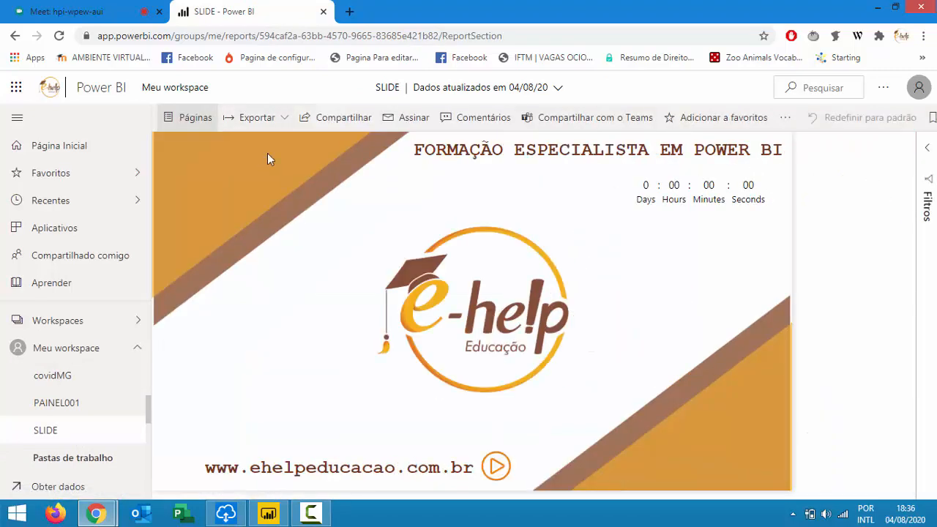
{"action": "left_click", "coordinate": [784, 120]}
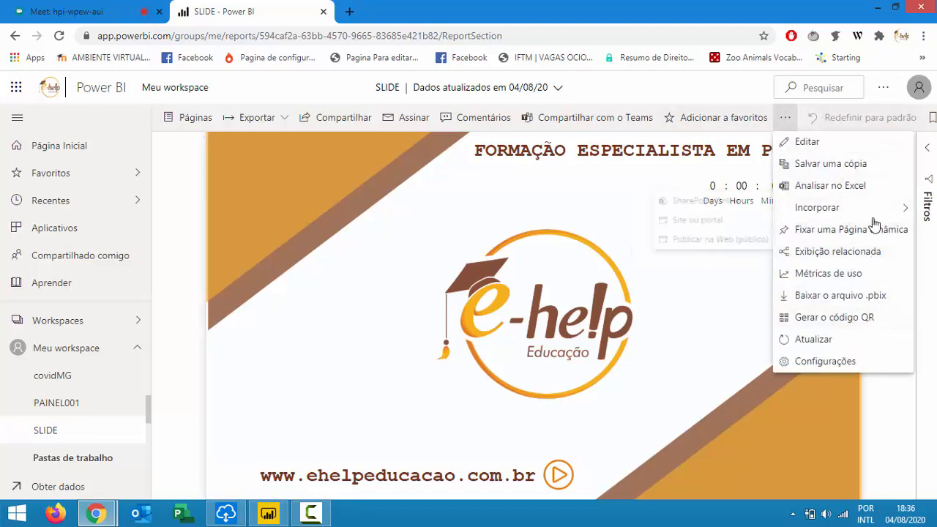
{"action": "mouse_move", "coordinate": [871, 211]}
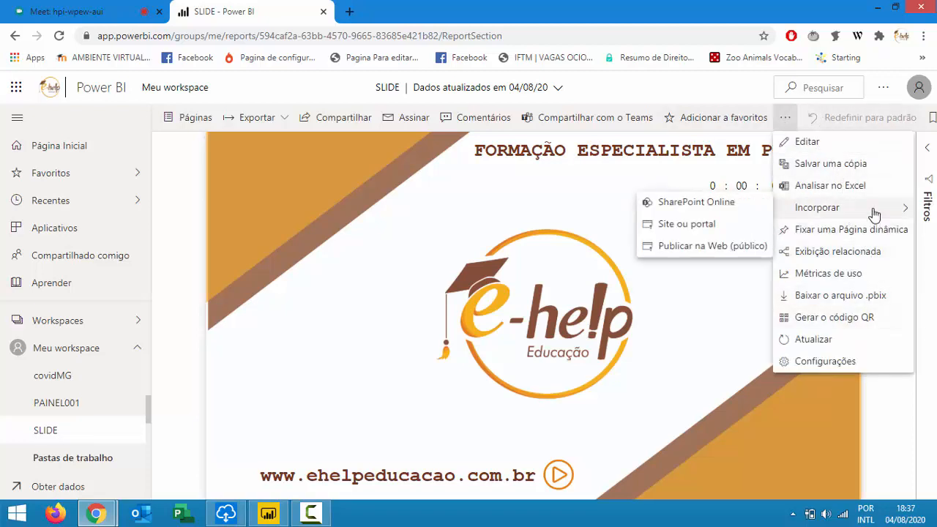
Publish the SLIDE report to the web and post its public link in the Meet chat.
{"action": "left_click", "coordinate": [699, 249]}
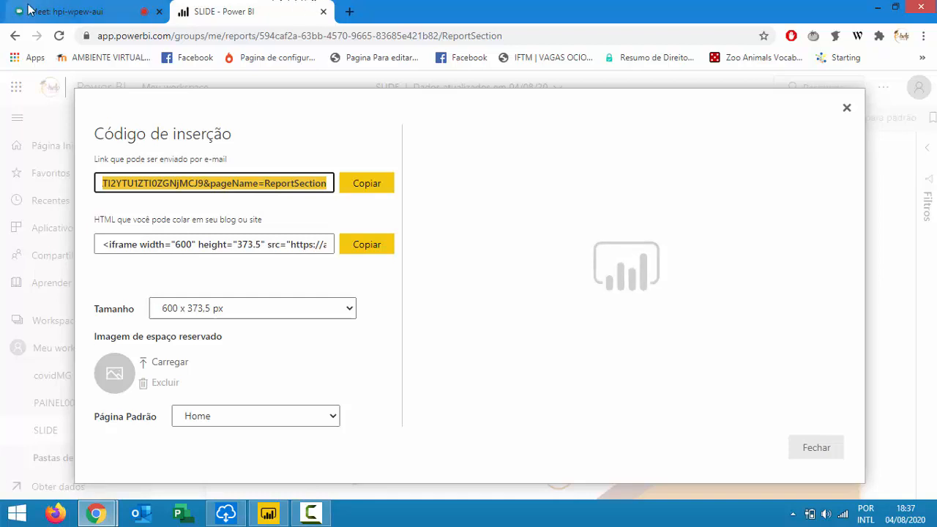
{"action": "left_click", "coordinate": [86, 13]}
{"action": "left_click", "coordinate": [912, 133]}
{"action": "left_click", "coordinate": [795, 485]}
{"action": "key", "text": "ctrl+v"}
{"action": "key", "text": "Return"}
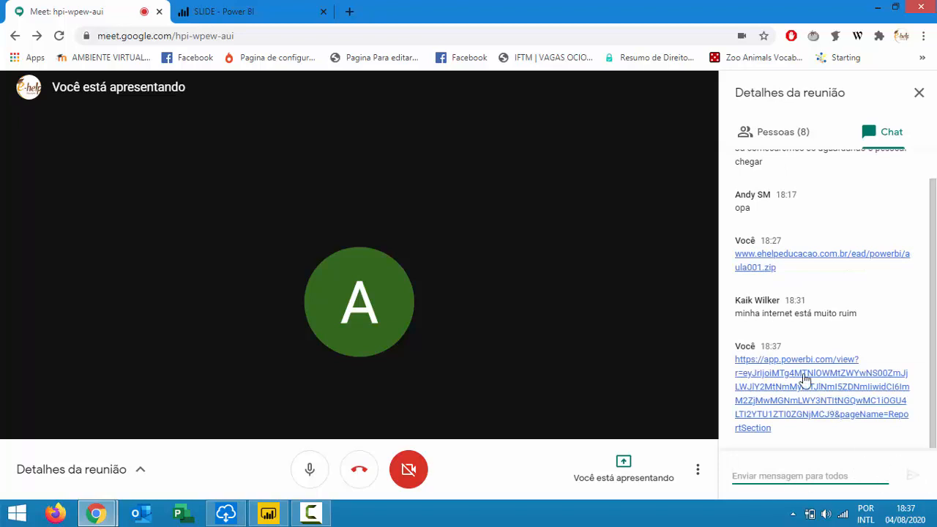
Close the embed code window, then pin the presenter's screen share from the participant list.
{"action": "left_click", "coordinate": [288, 9]}
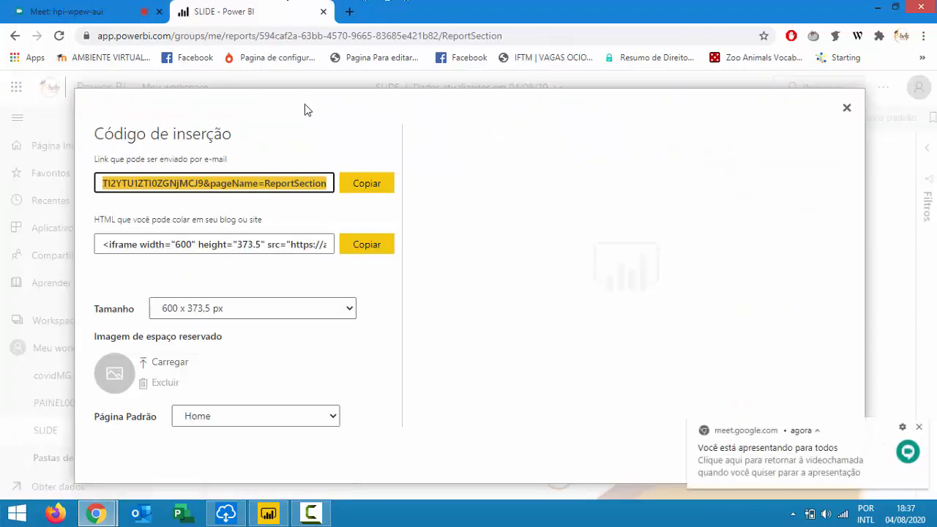
{"action": "left_click", "coordinate": [847, 107]}
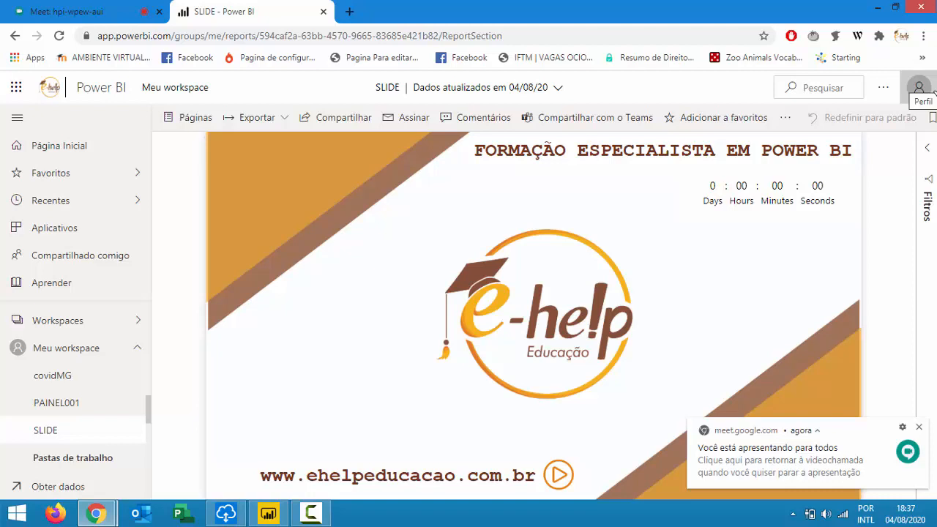
{"action": "left_click", "coordinate": [94, 10]}
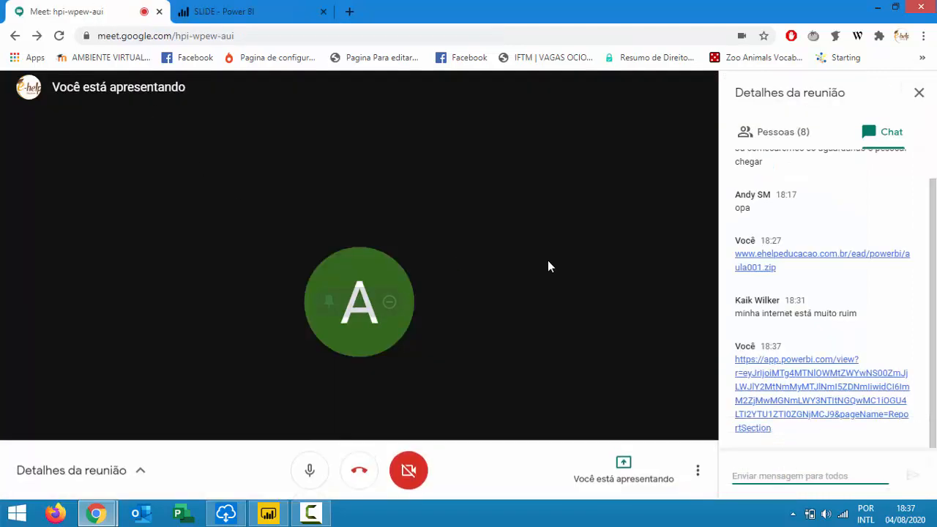
{"action": "left_click", "coordinate": [778, 139]}
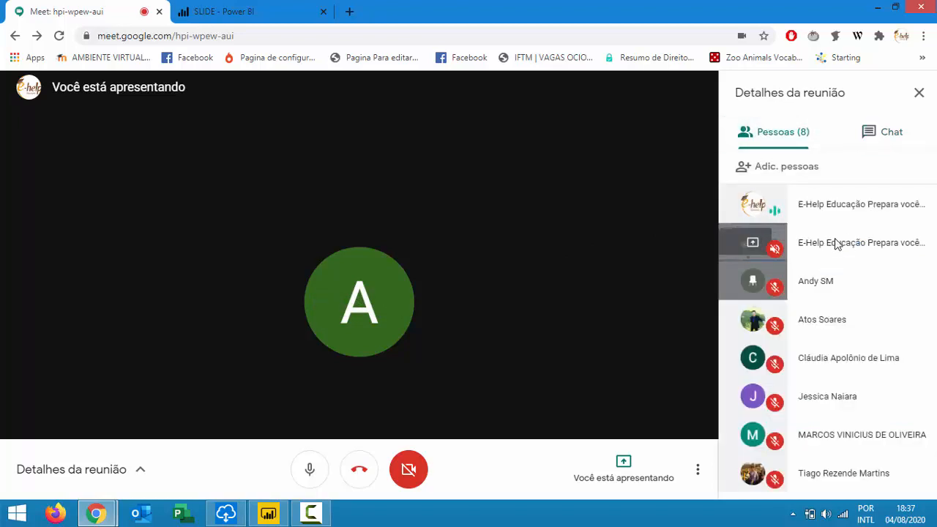
{"action": "left_click", "coordinate": [755, 242]}
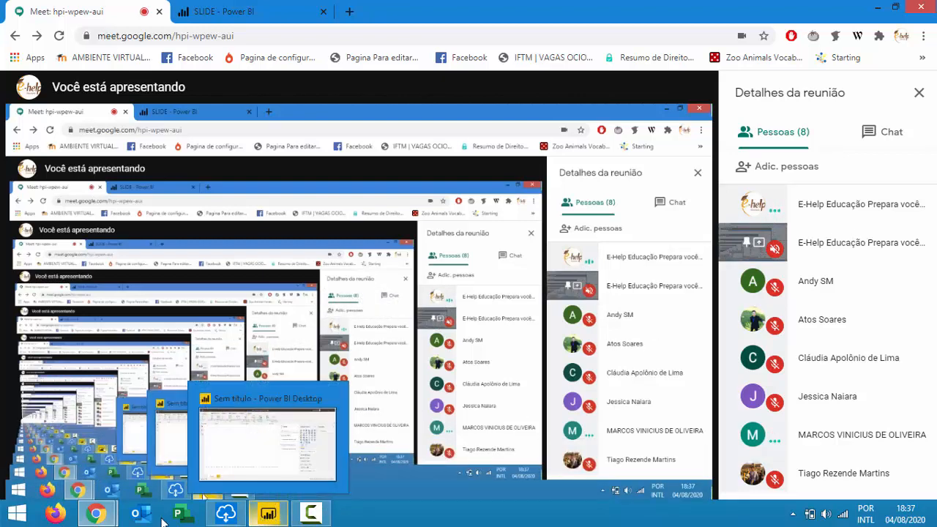
Bring the 'SLIDE - Power BI' report tab back up in Chrome, then start a private window.
{"action": "mouse_move", "coordinate": [95, 512]}
{"action": "mouse_move", "coordinate": [217, 450]}
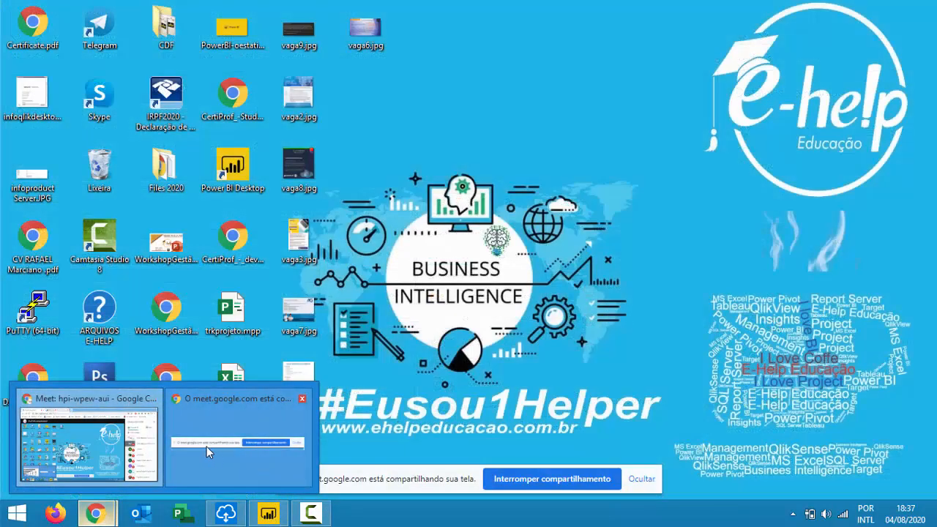
{"action": "left_click", "coordinate": [268, 513]}
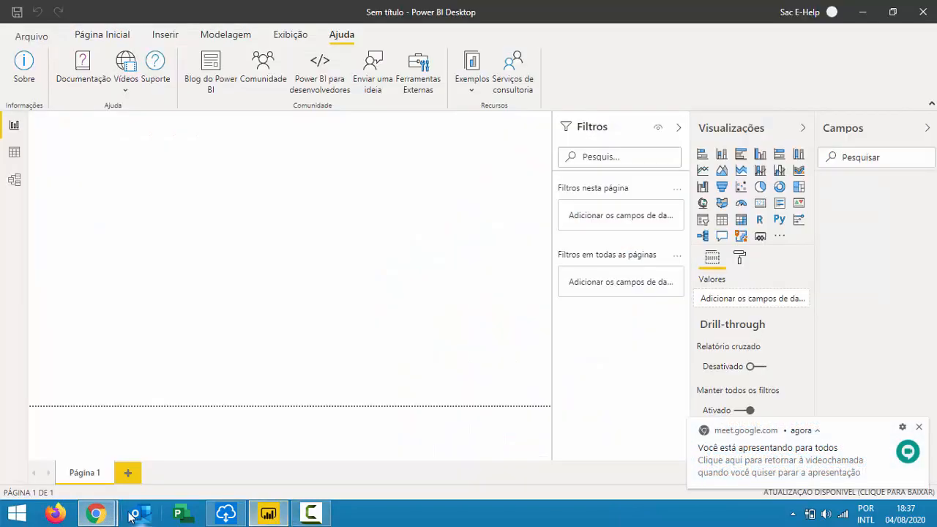
{"action": "mouse_move", "coordinate": [95, 513]}
{"action": "left_click", "coordinate": [88, 432]}
{"action": "left_click", "coordinate": [255, 18]}
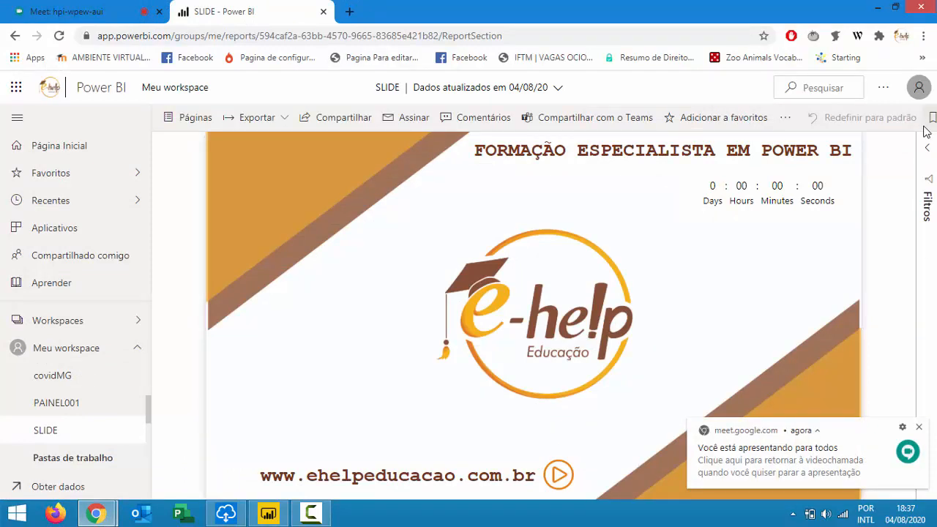
{"action": "key", "text": "ctrl+shift+n"}
Load app.powerbi.com and scroll down to the free sign-up banner.
{"action": "type", "text": "app.powe"}
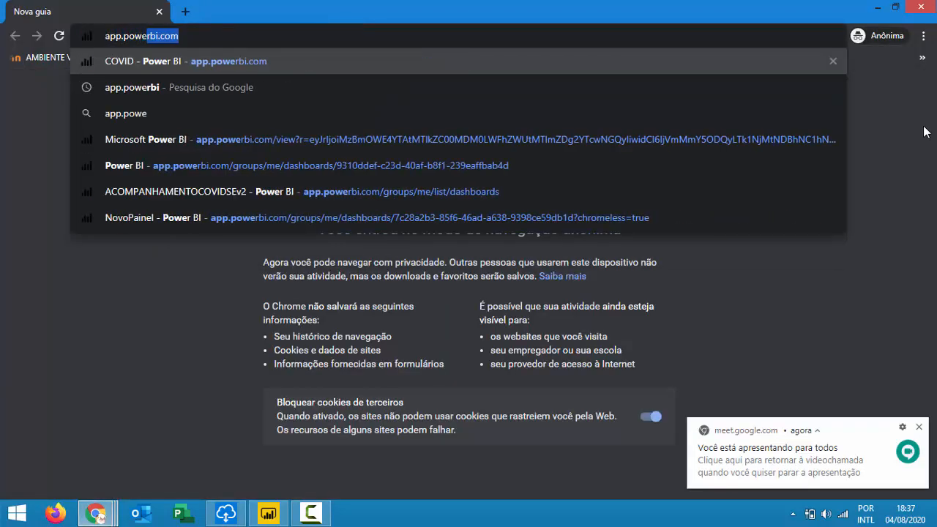
{"action": "key", "text": "Return"}
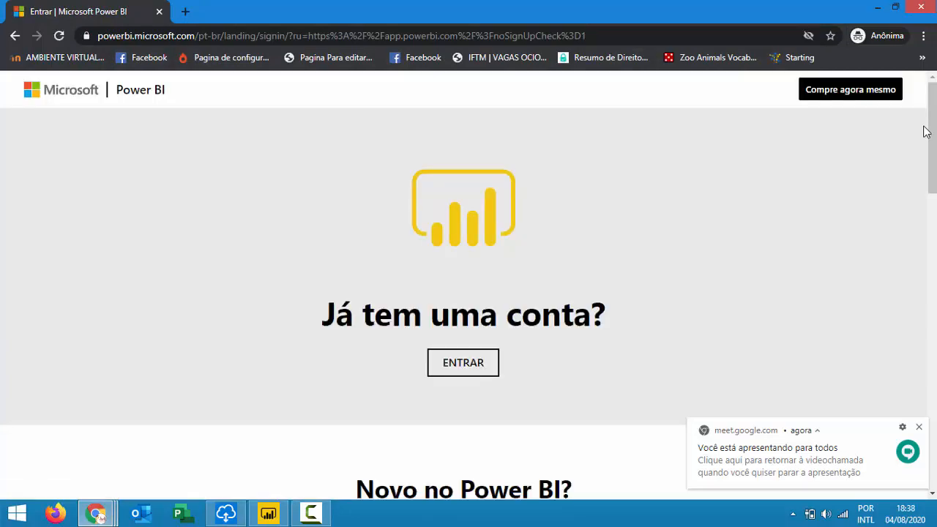
{"action": "scroll", "coordinate": [656, 170], "scroll_direction": "down", "scroll_amount": 7}
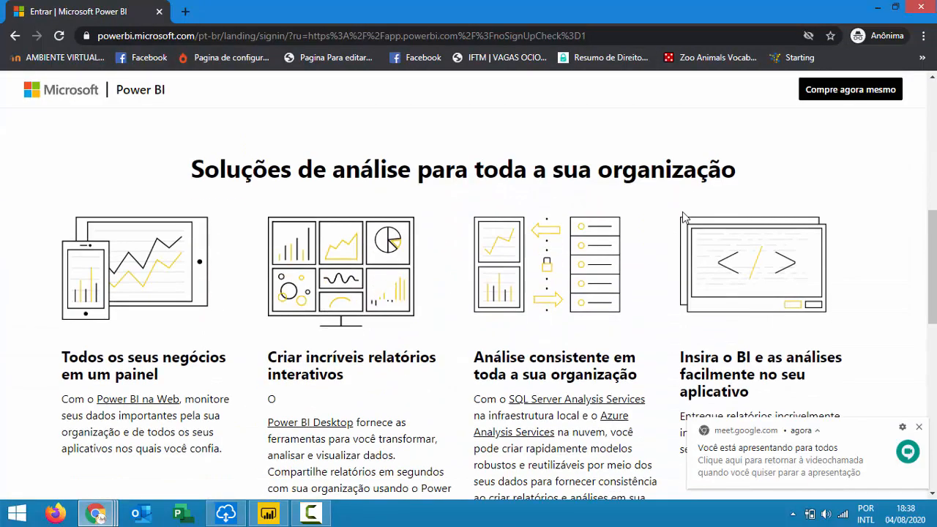
{"action": "scroll", "coordinate": [665, 221], "scroll_direction": "down", "scroll_amount": 4}
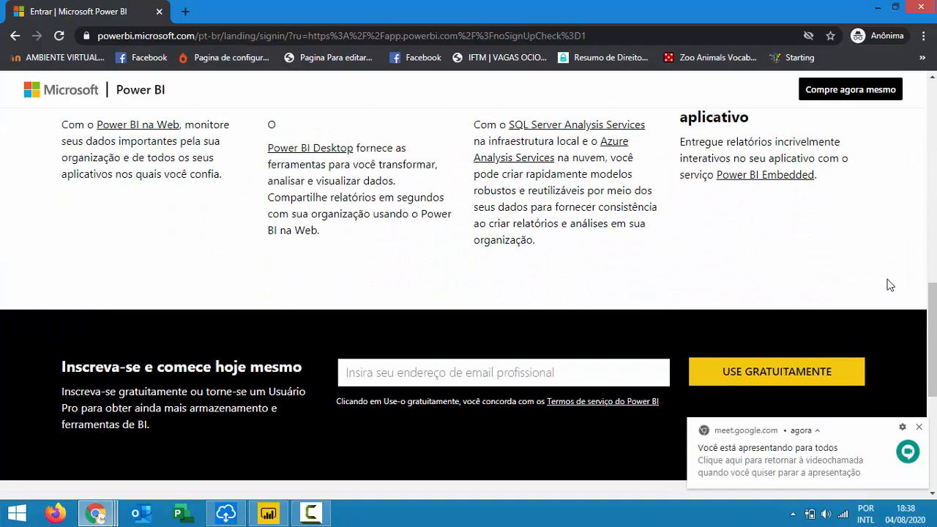
Submit a saved personal e-mail address for the free USE GRATUITAMENTE sign-up.
{"action": "left_click", "coordinate": [920, 427]}
{"action": "left_click", "coordinate": [658, 375]}
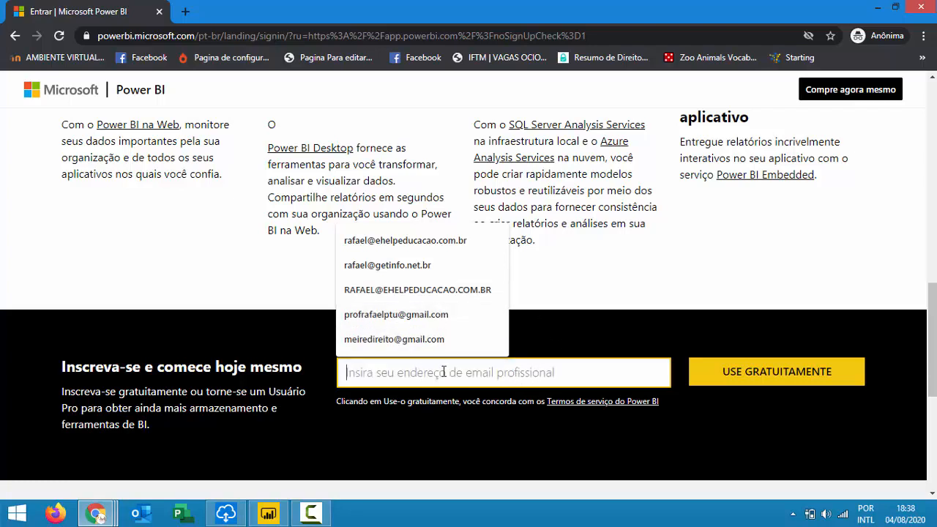
{"action": "left_click", "coordinate": [428, 315]}
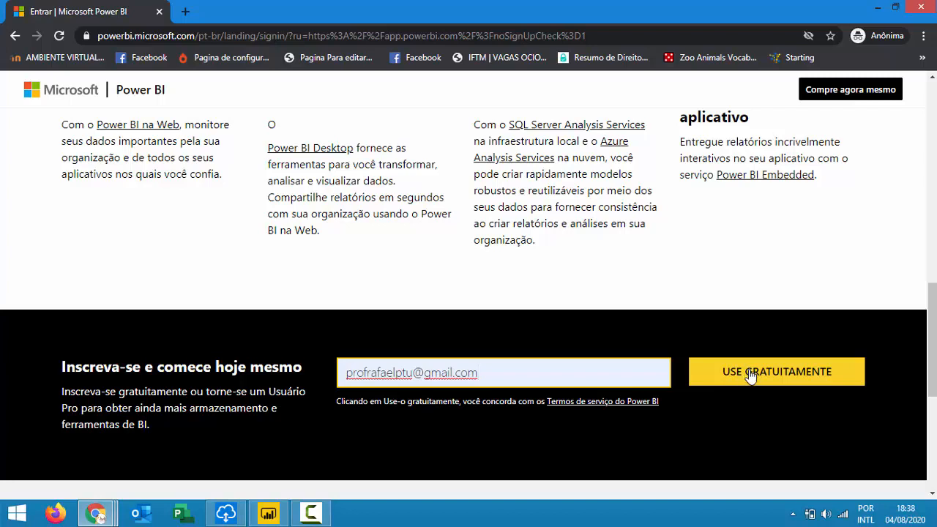
{"action": "left_click", "coordinate": [750, 375]}
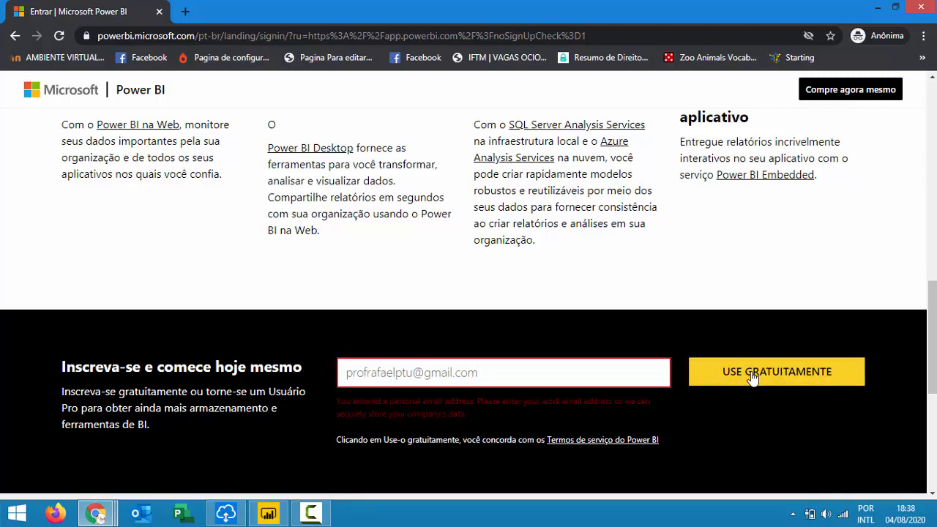
Replace the rejected address with the company e-mail address and resubmit the free sign-up.
{"action": "left_click_drag", "start_coordinate": [466, 414], "coordinate": [354, 394]}
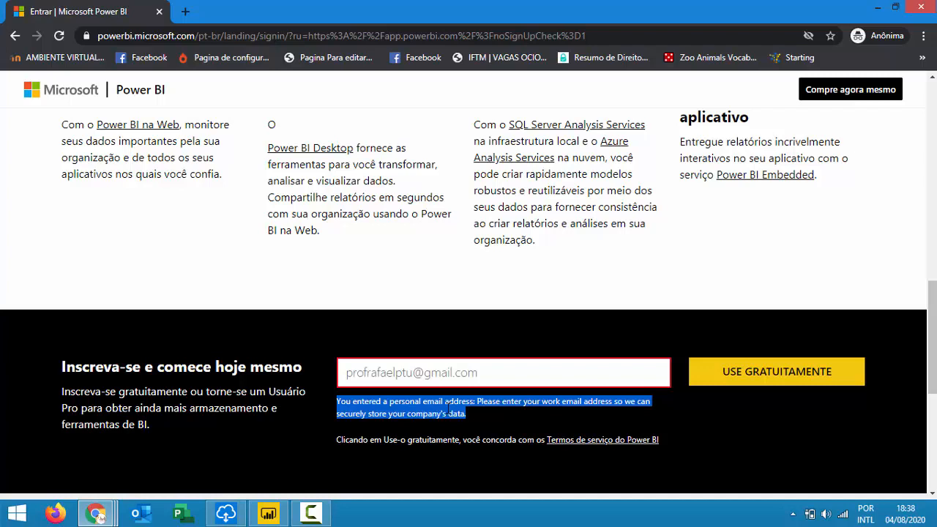
{"action": "left_click", "coordinate": [413, 375]}
{"action": "key", "text": "ctrl+a"}
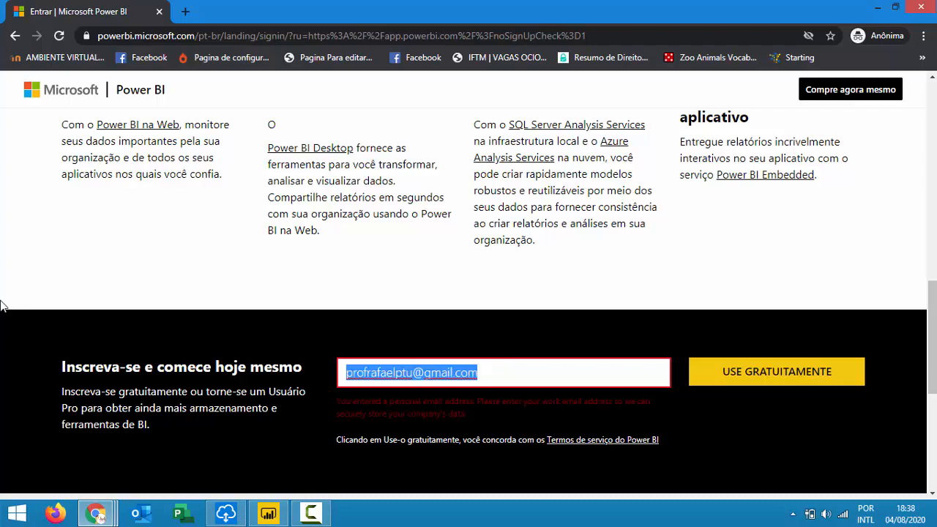
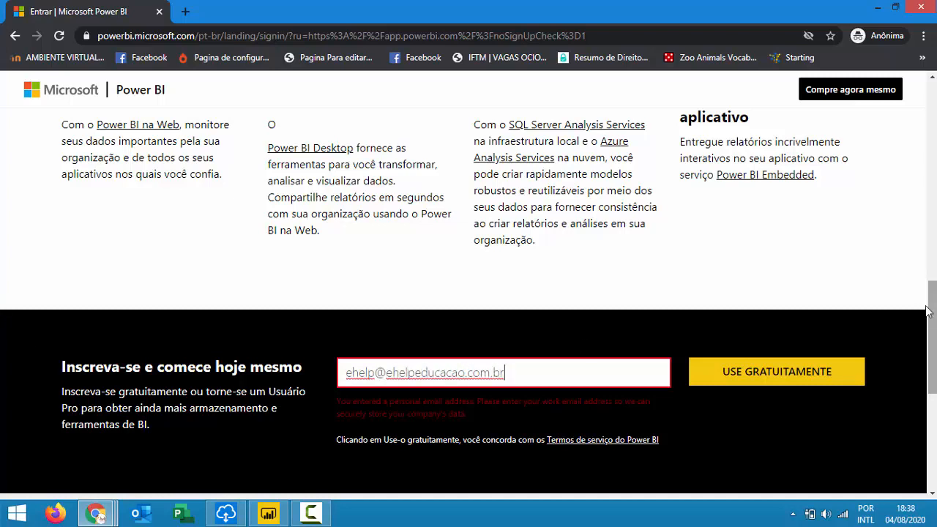
{"action": "left_click", "coordinate": [826, 370]}
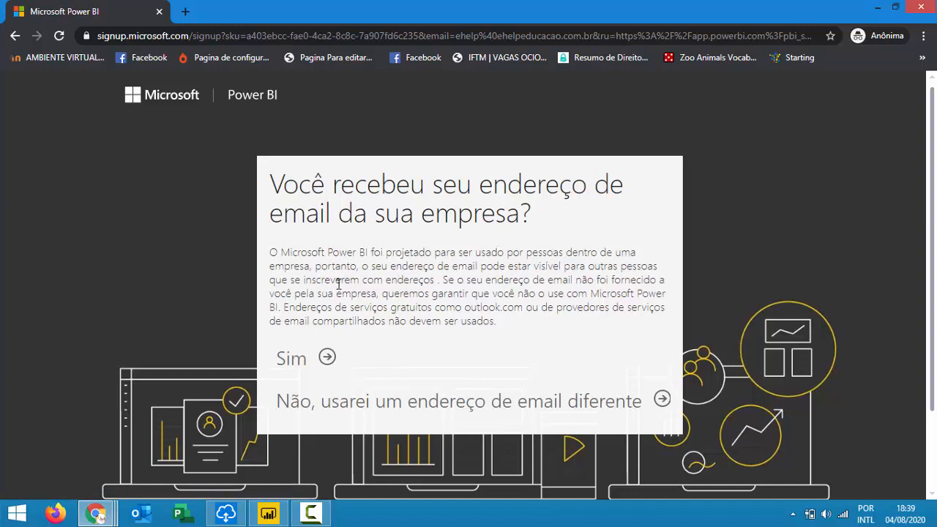
{"action": "scroll", "coordinate": [337, 284], "scroll_direction": "down", "scroll_amount": 3}
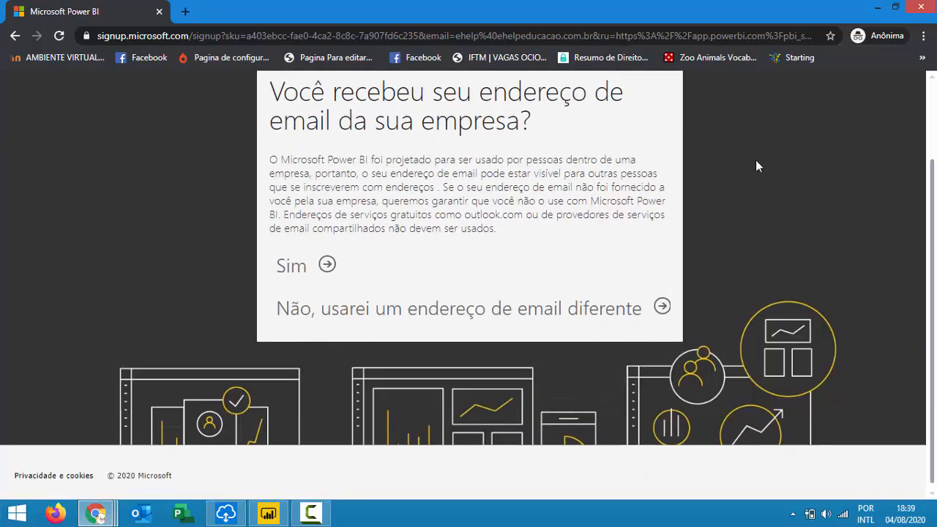
{"action": "scroll", "coordinate": [205, 427], "scroll_direction": "up", "scroll_amount": 3}
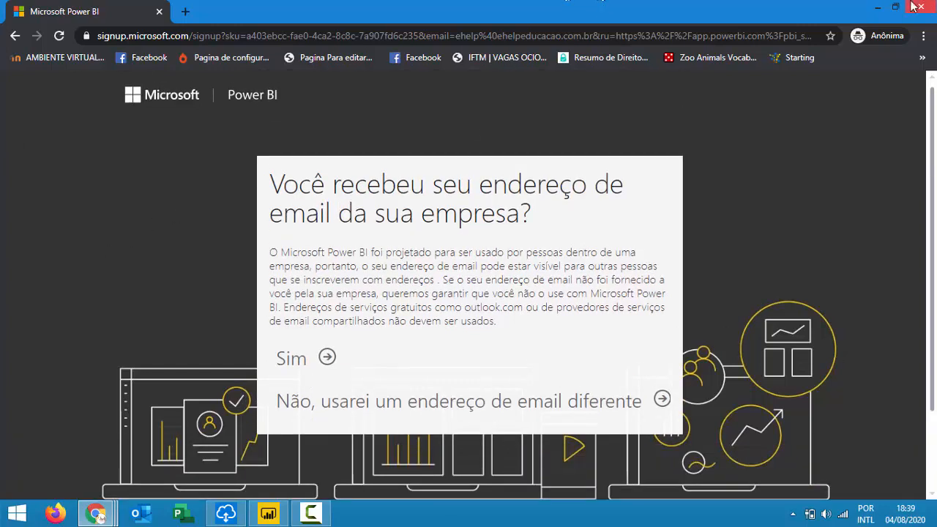
Close the private window, unpin the presenter tile in Meet, and return to Power BI Desktop.
{"action": "mouse_move", "coordinate": [930, 6]}
{"action": "left_click", "coordinate": [928, 6]}
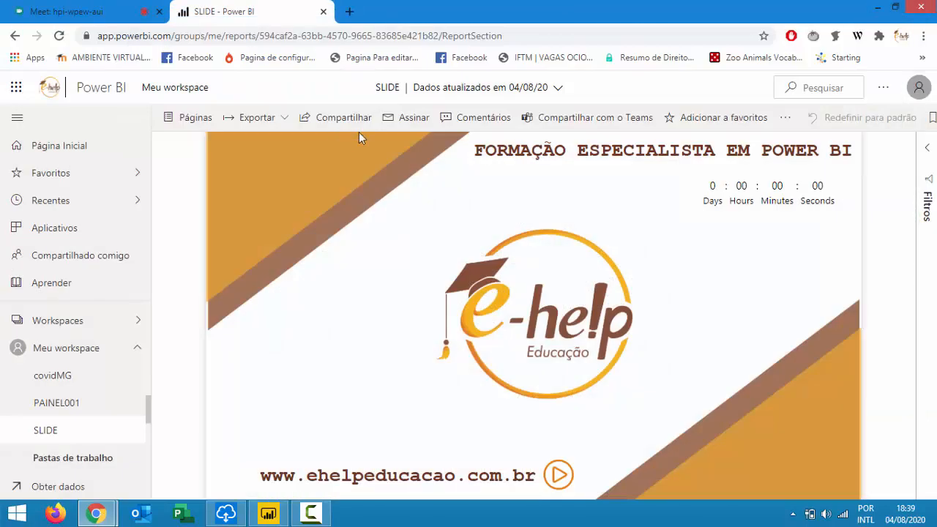
{"action": "left_click", "coordinate": [27, 7]}
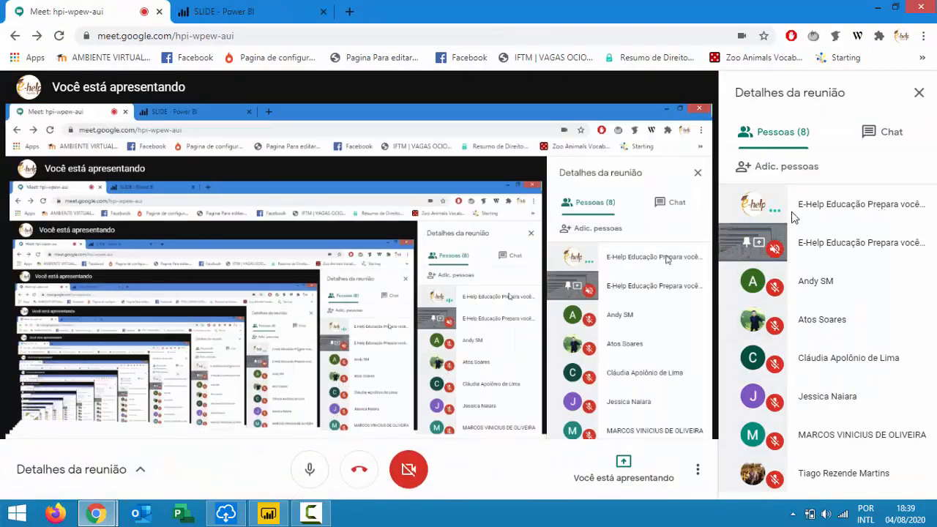
{"action": "left_click", "coordinate": [763, 206]}
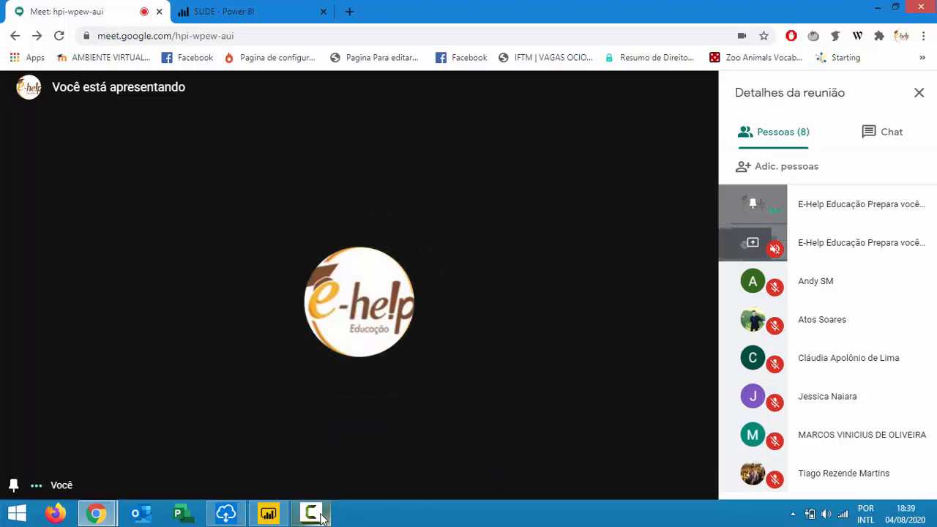
{"action": "mouse_move", "coordinate": [323, 518]}
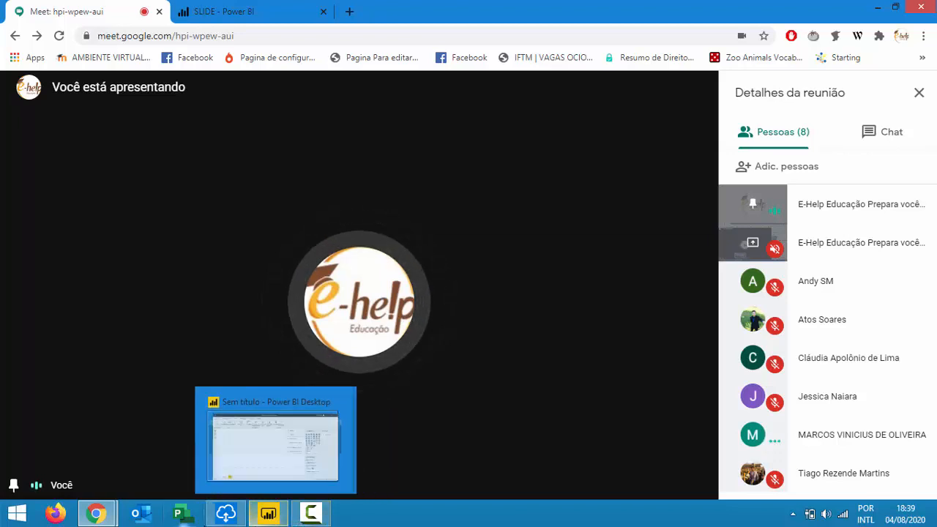
{"action": "left_click", "coordinate": [278, 521]}
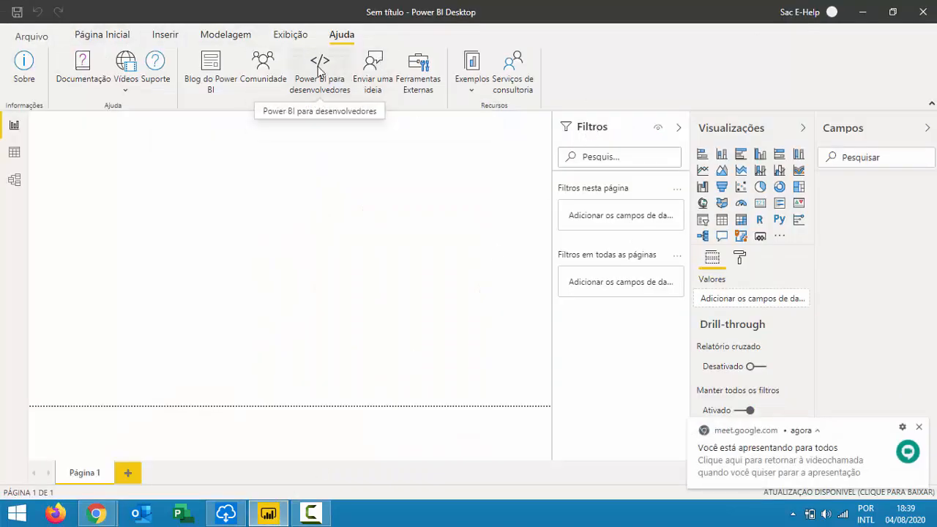
Choose Enviar uma ideia on the Ajuda tab to open the Ideias do Power BI site.
{"action": "left_click", "coordinate": [377, 73]}
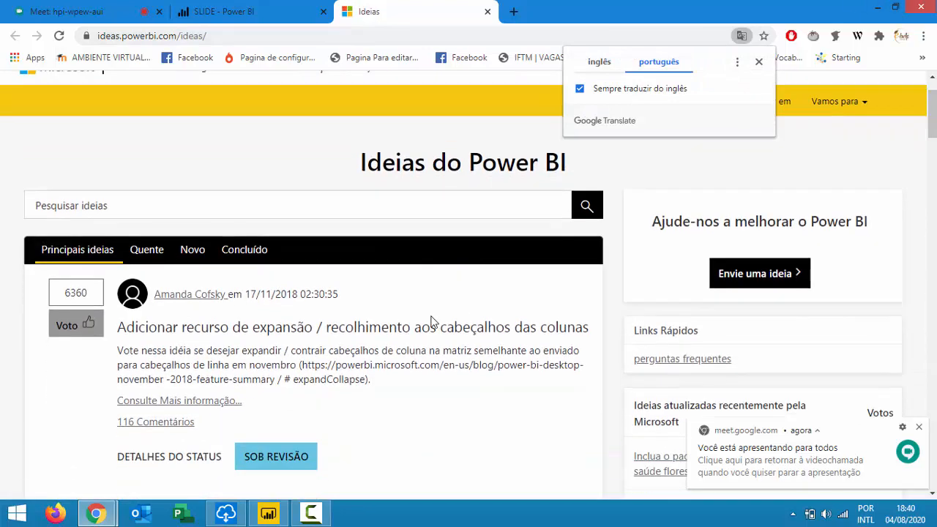
Scroll through the Principais ideias list, then switch back to Power BI Desktop.
{"action": "scroll", "coordinate": [300, 338], "scroll_direction": "down", "scroll_amount": 3}
{"action": "scroll", "coordinate": [300, 337], "scroll_direction": "down", "scroll_amount": 3}
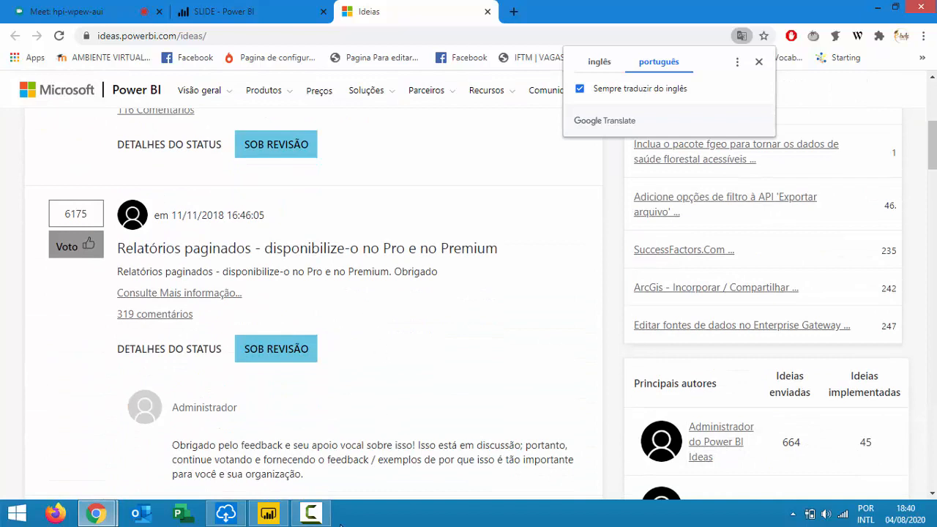
{"action": "left_click", "coordinate": [275, 517]}
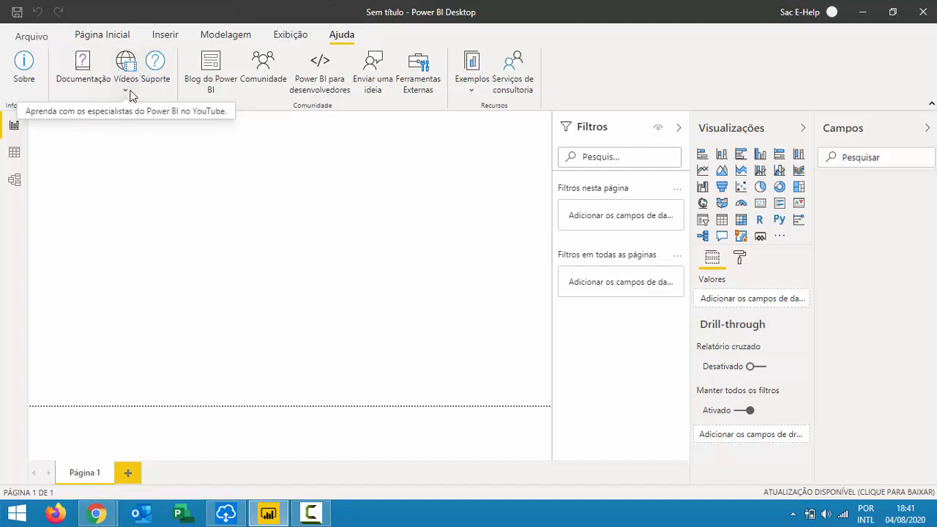
Look over the Vídeos dropdown on the Ajuda tab, then switch to the Página Inicial ribbon.
{"action": "left_click", "coordinate": [127, 92]}
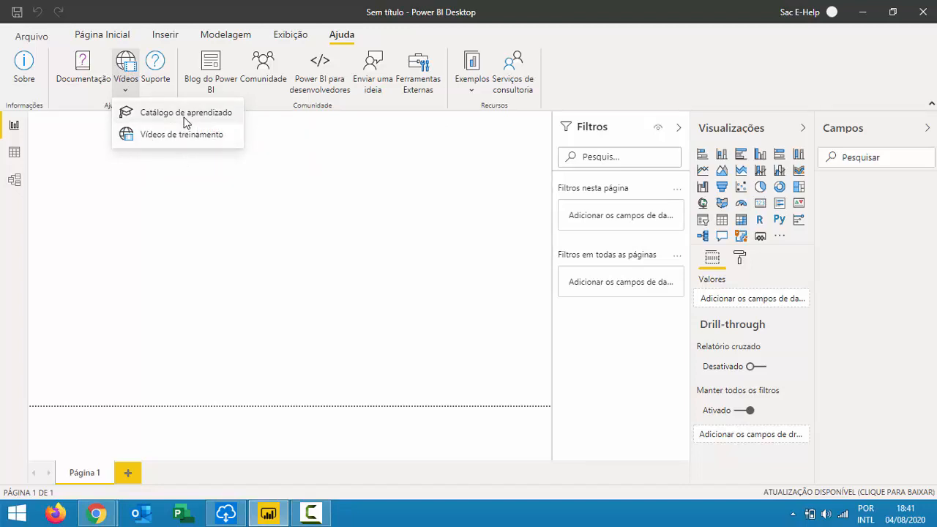
{"action": "left_click", "coordinate": [389, 150]}
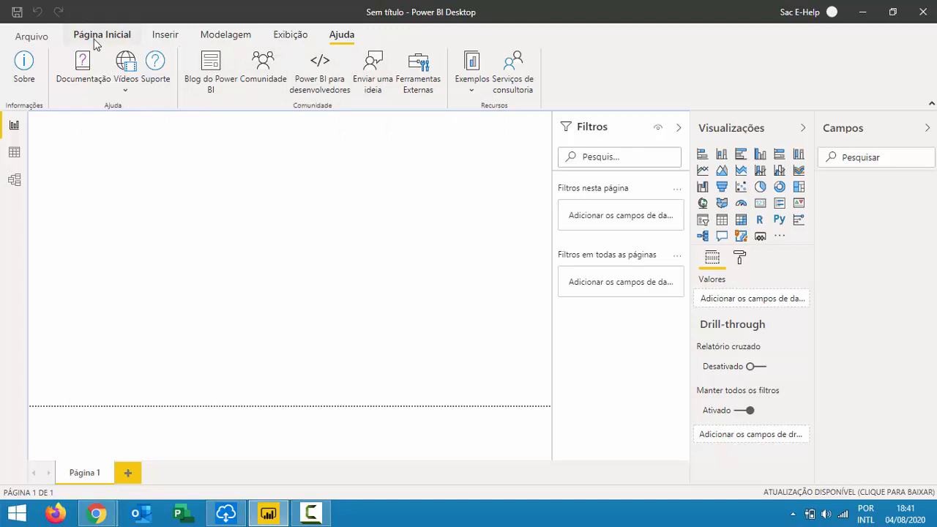
{"action": "left_click", "coordinate": [139, 38]}
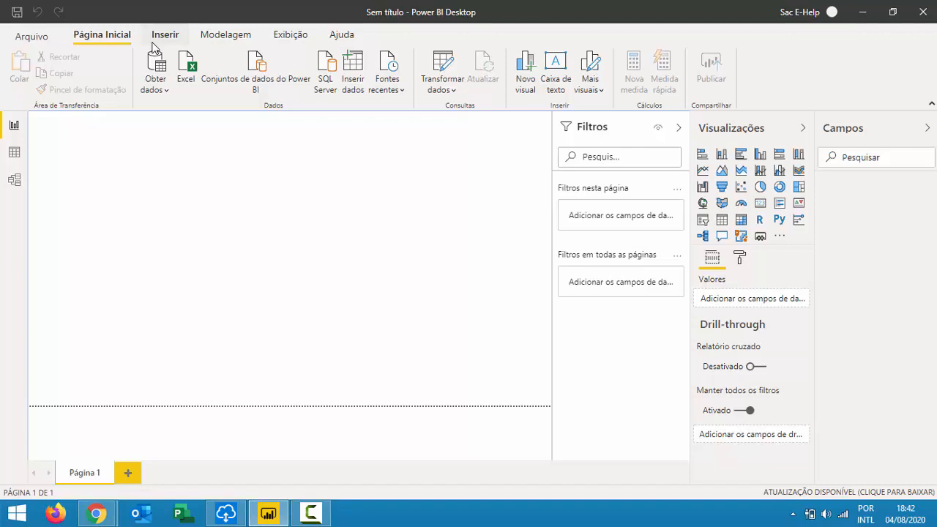
Hide the Filtros, Visualizações and Campos panes with their collapse arrows.
{"action": "left_click", "coordinate": [691, 127]}
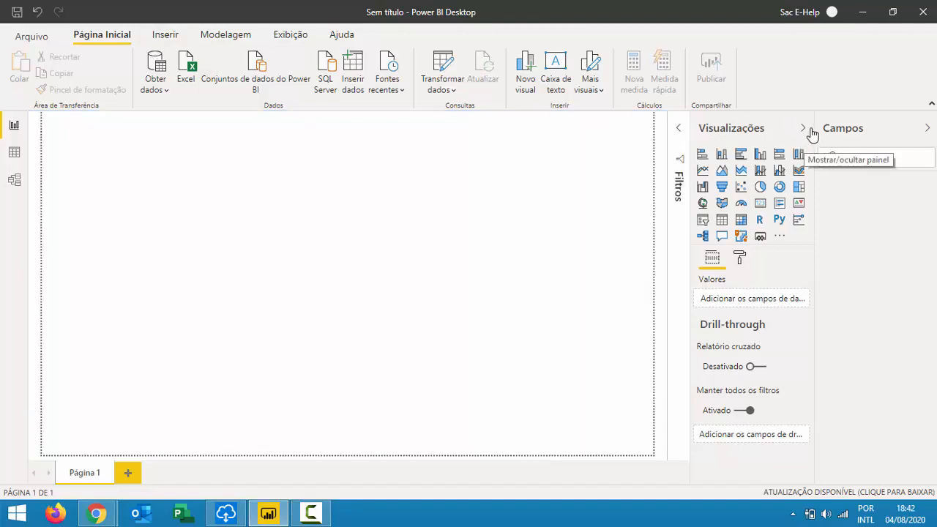
{"action": "left_click", "coordinate": [811, 130]}
{"action": "left_click", "coordinate": [928, 128]}
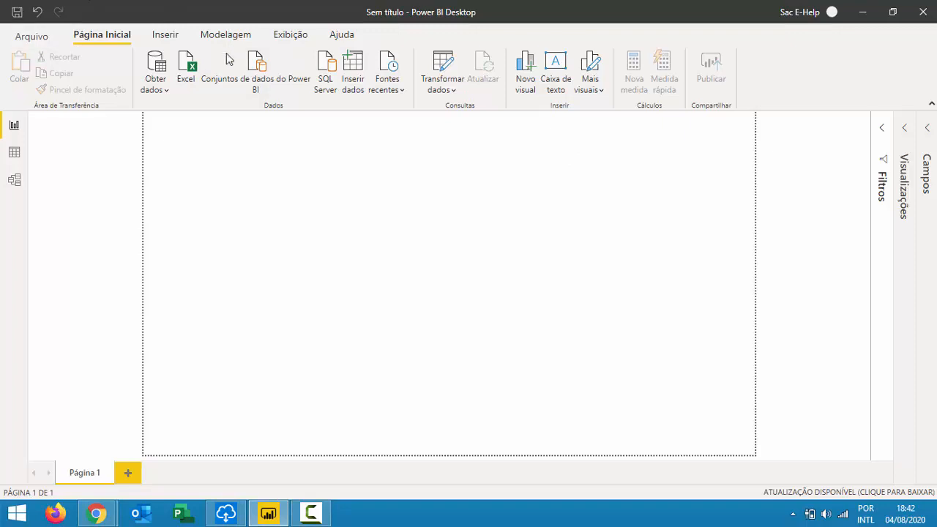
Browse the full connector list under Obter dados > Mais... and pick Excel.
{"action": "left_click", "coordinate": [162, 94]}
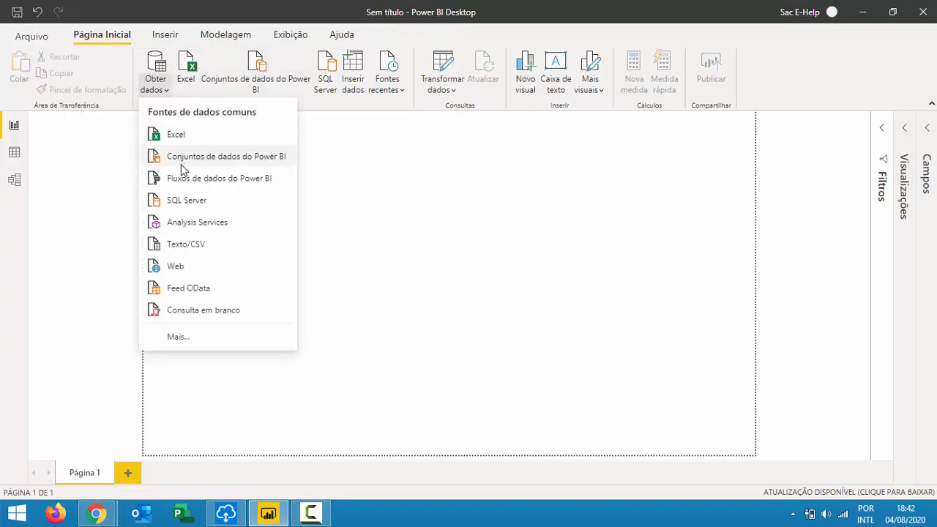
{"action": "left_click", "coordinate": [178, 338]}
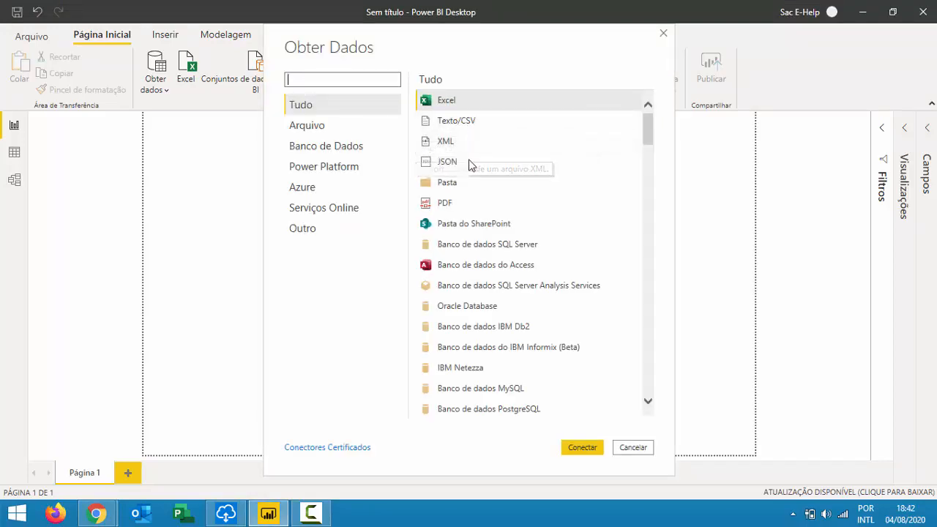
{"action": "scroll", "coordinate": [512, 176], "scroll_direction": "down", "scroll_amount": 1}
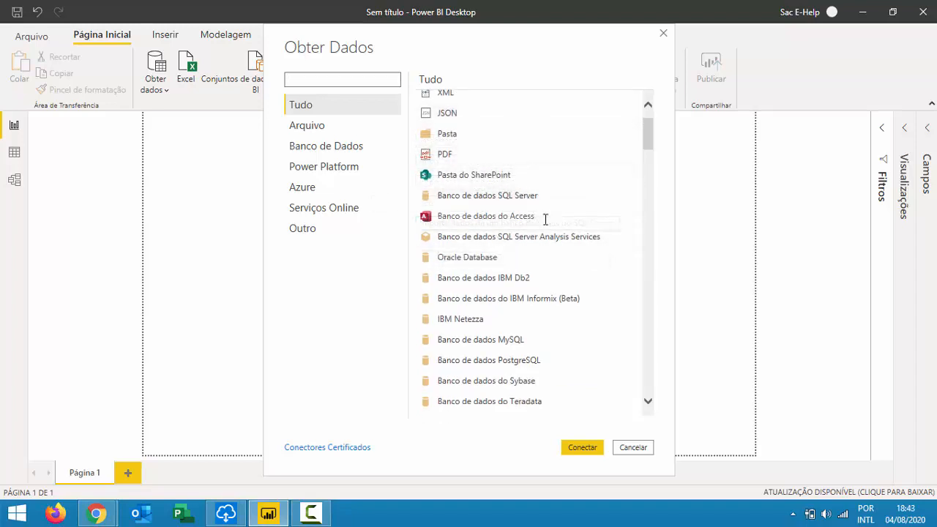
{"action": "scroll", "coordinate": [536, 265], "scroll_direction": "down", "scroll_amount": 10}
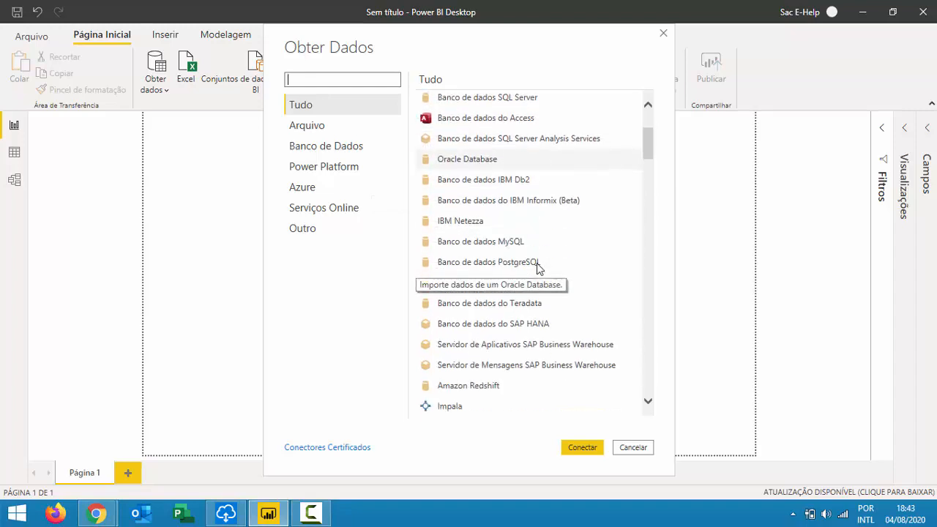
{"action": "scroll", "coordinate": [538, 266], "scroll_direction": "down", "scroll_amount": 5}
{"action": "scroll", "coordinate": [537, 266], "scroll_direction": "down", "scroll_amount": 2}
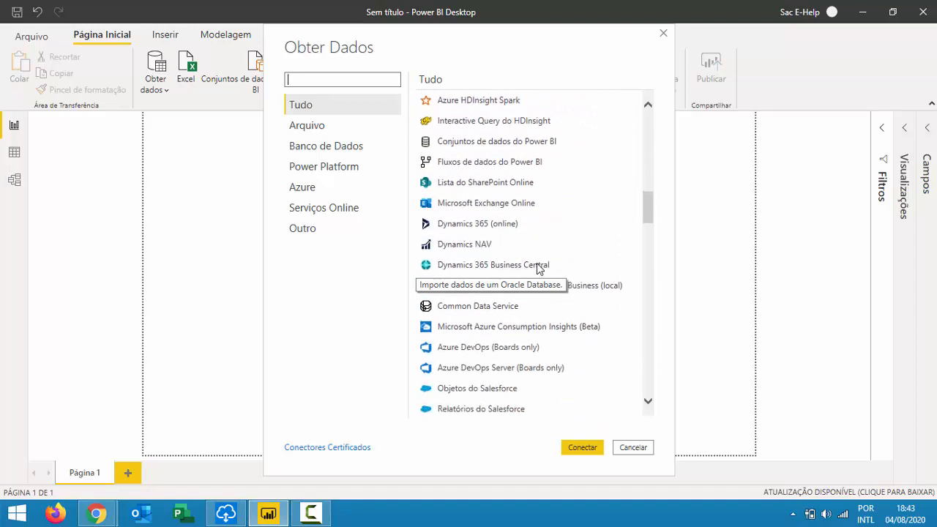
{"action": "scroll", "coordinate": [538, 266], "scroll_direction": "up", "scroll_amount": 3}
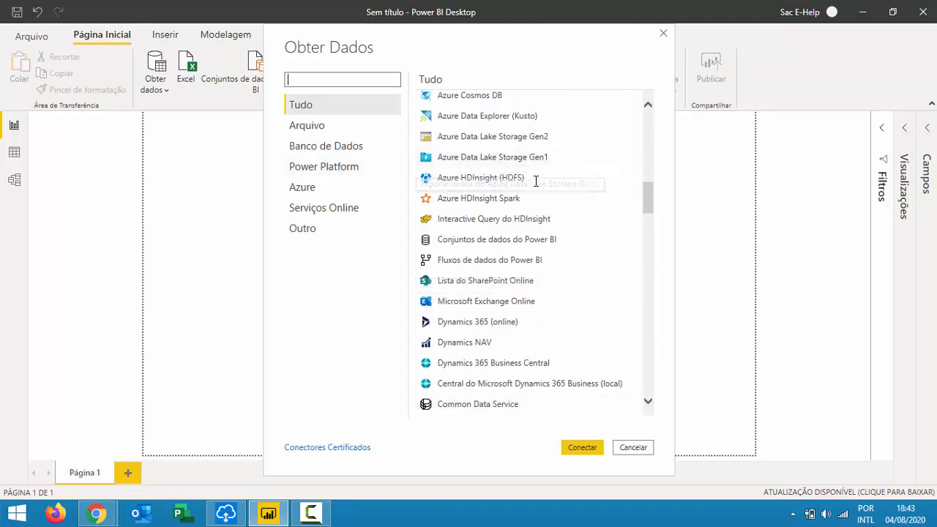
{"action": "scroll", "coordinate": [552, 192], "scroll_direction": "up", "scroll_amount": 3}
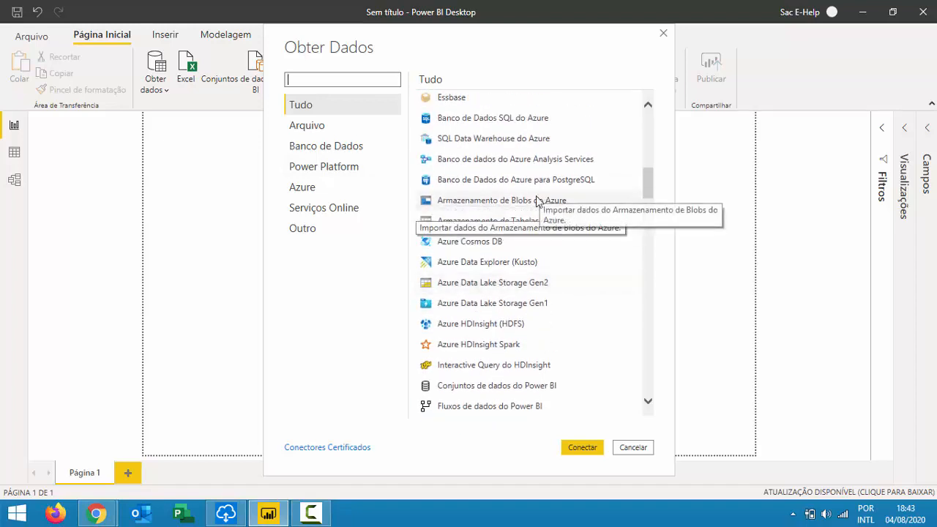
{"action": "scroll", "coordinate": [540, 198], "scroll_direction": "down", "scroll_amount": 6}
{"action": "scroll", "coordinate": [522, 210], "scroll_direction": "down", "scroll_amount": 5}
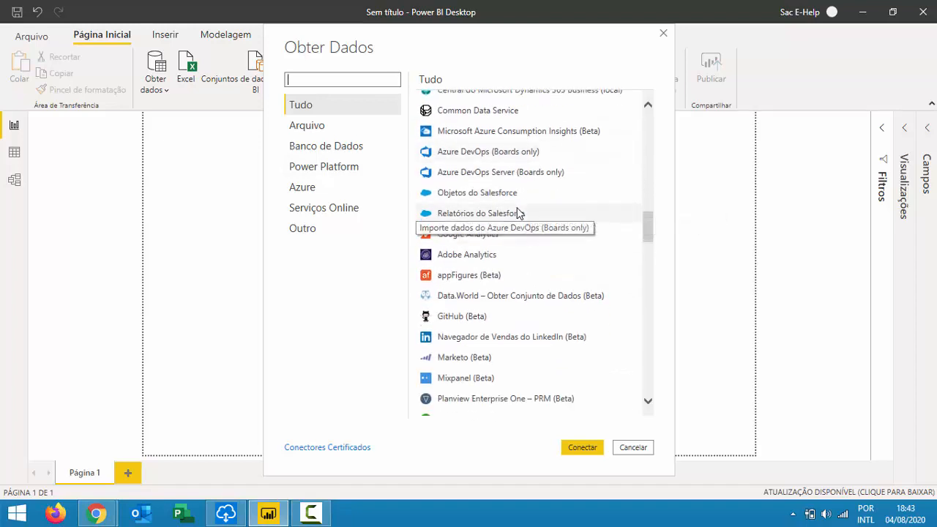
{"action": "scroll", "coordinate": [518, 210], "scroll_direction": "down", "scroll_amount": 5}
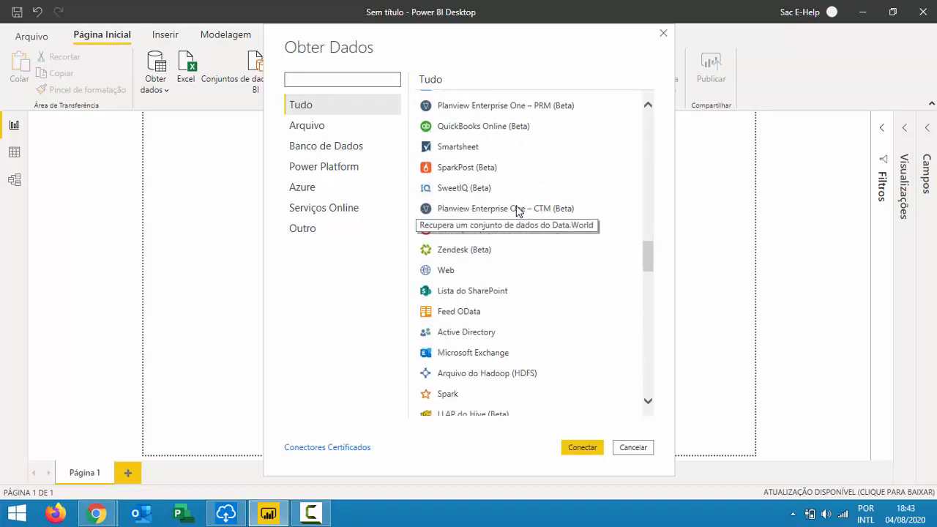
{"action": "scroll", "coordinate": [522, 213], "scroll_direction": "down", "scroll_amount": 10}
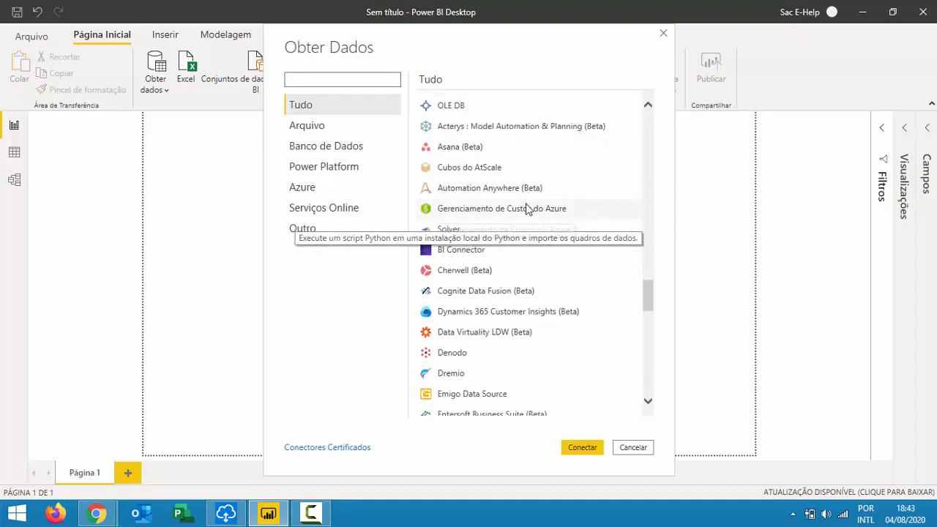
{"action": "scroll", "coordinate": [522, 220], "scroll_direction": "down", "scroll_amount": 5}
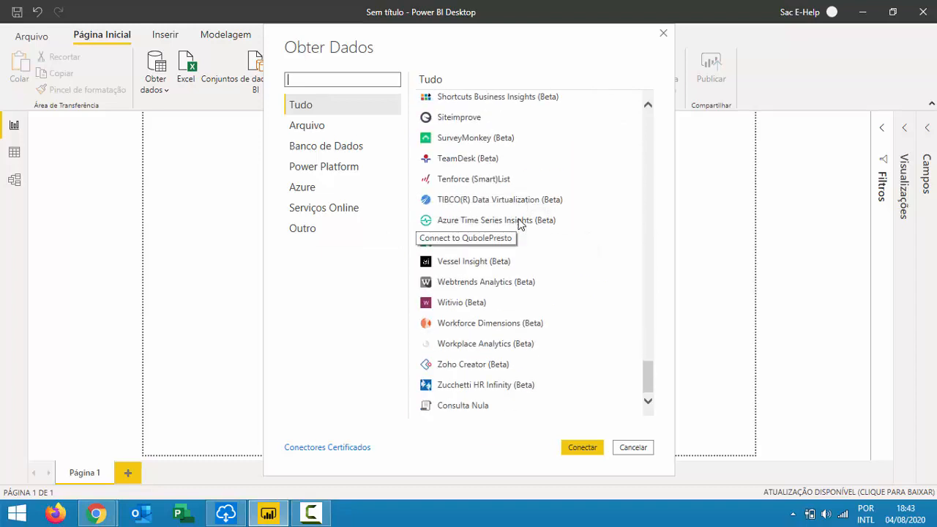
{"action": "scroll", "coordinate": [518, 224], "scroll_direction": "up", "scroll_amount": 20}
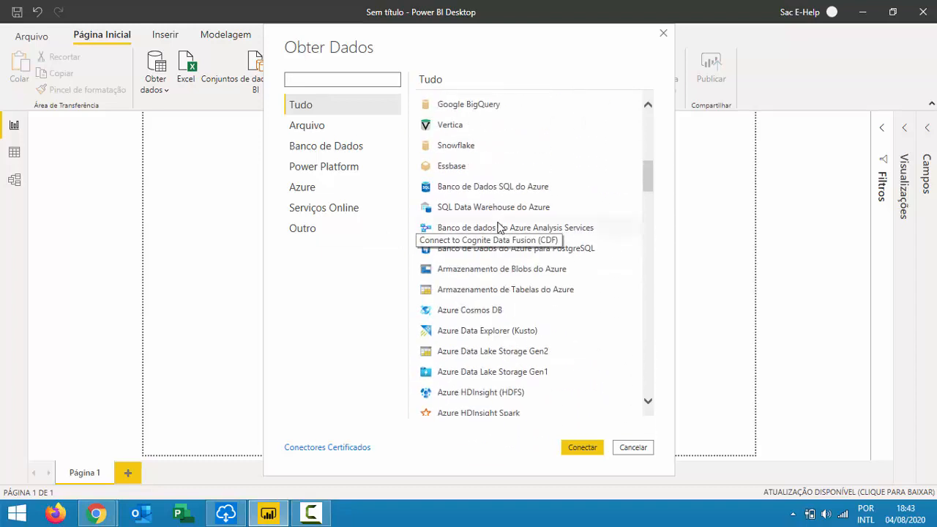
{"action": "scroll", "coordinate": [506, 220], "scroll_direction": "up", "scroll_amount": 10}
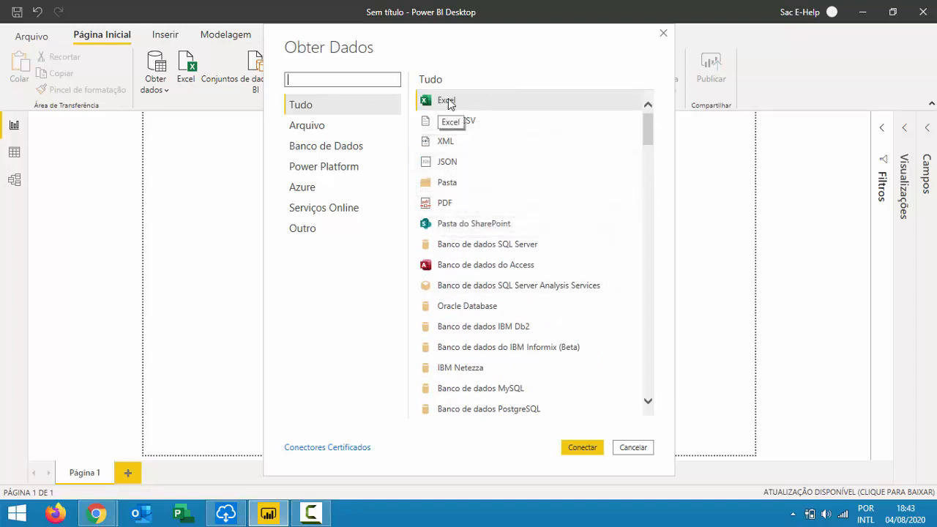
{"action": "left_click", "coordinate": [449, 103]}
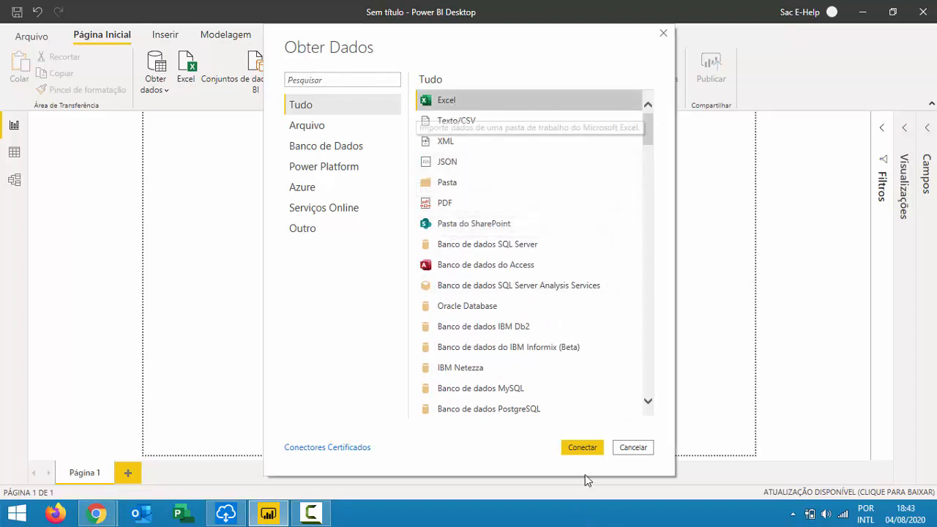
Connect to Excel and open Vendas.xlsx from the aula001 folder.
{"action": "left_click", "coordinate": [587, 452]}
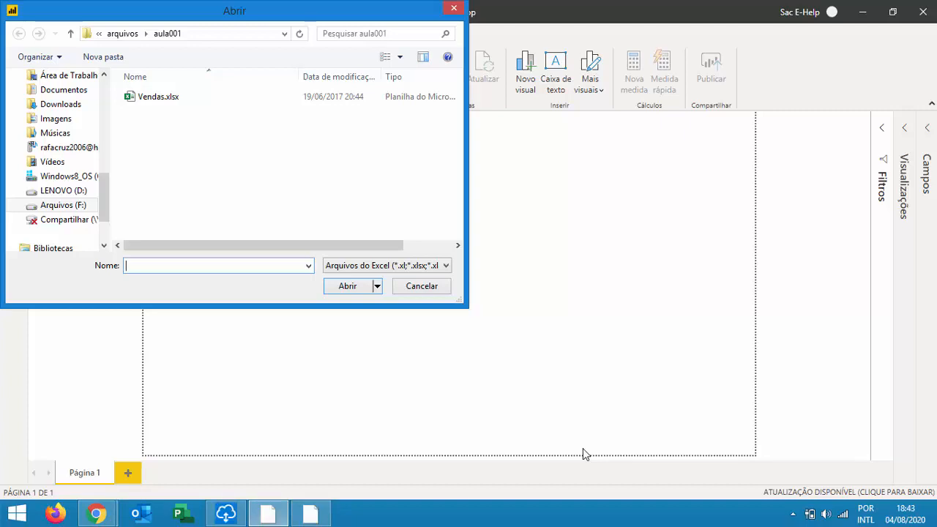
{"action": "left_click_drag", "start_coordinate": [181, 9], "coordinate": [350, 64]}
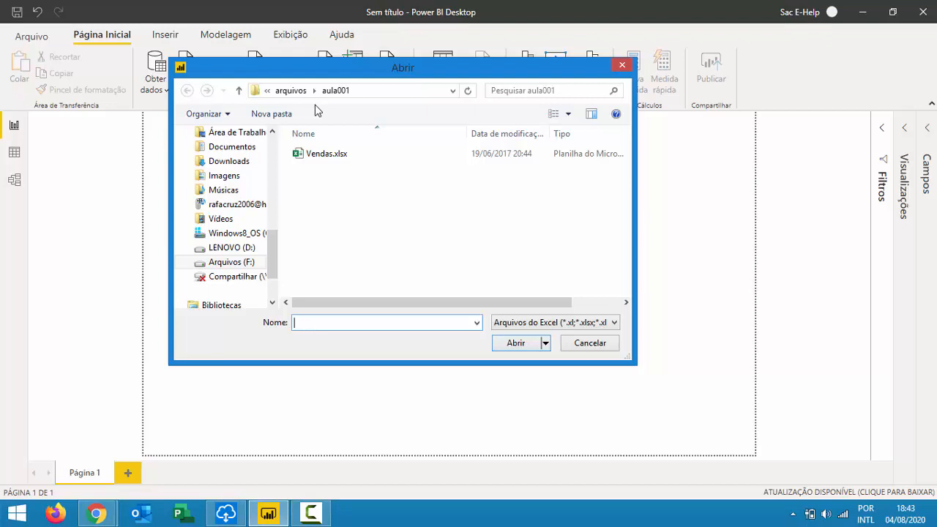
{"action": "left_click", "coordinate": [345, 151]}
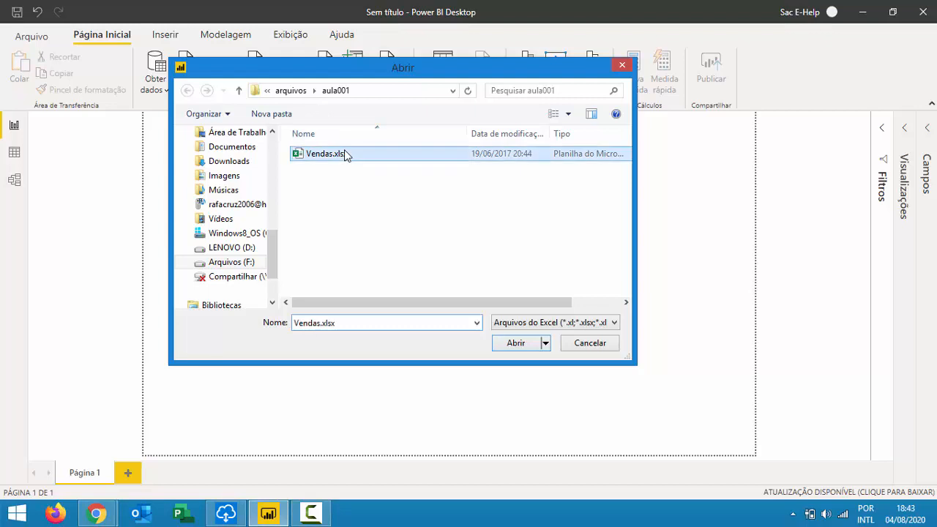
{"action": "left_click", "coordinate": [517, 343]}
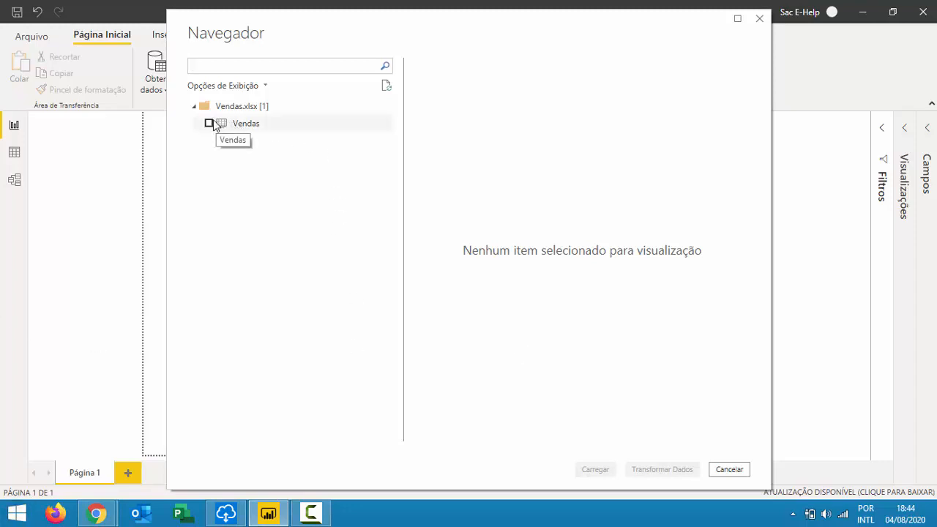
Include the Vendas sheet and preview its ID-Produto, Produto, Categoria, Segmento and Fabricante columns.
{"action": "left_click", "coordinate": [210, 123]}
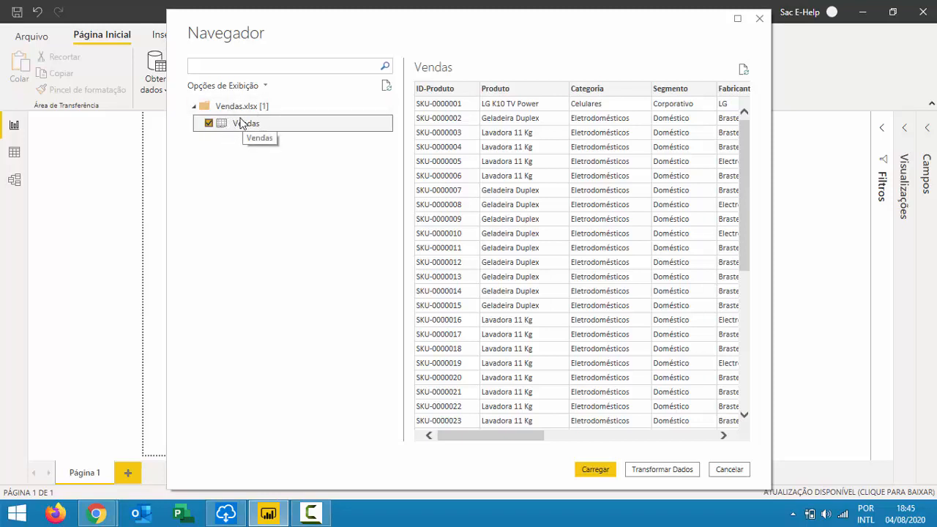
{"action": "left_click", "coordinate": [600, 470]}
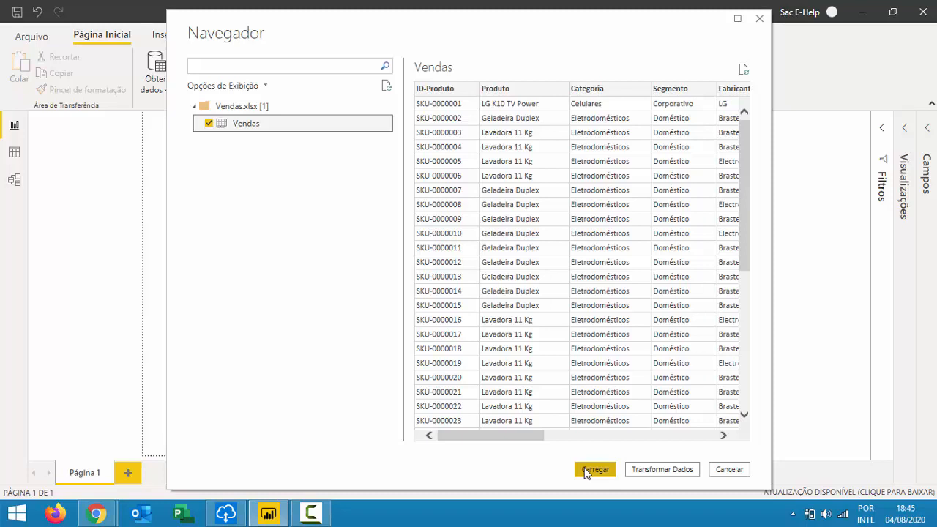
Load the Vendas sheet into Power Query Editor and expand its full column-type formula for review.
{"action": "left_click", "coordinate": [664, 472]}
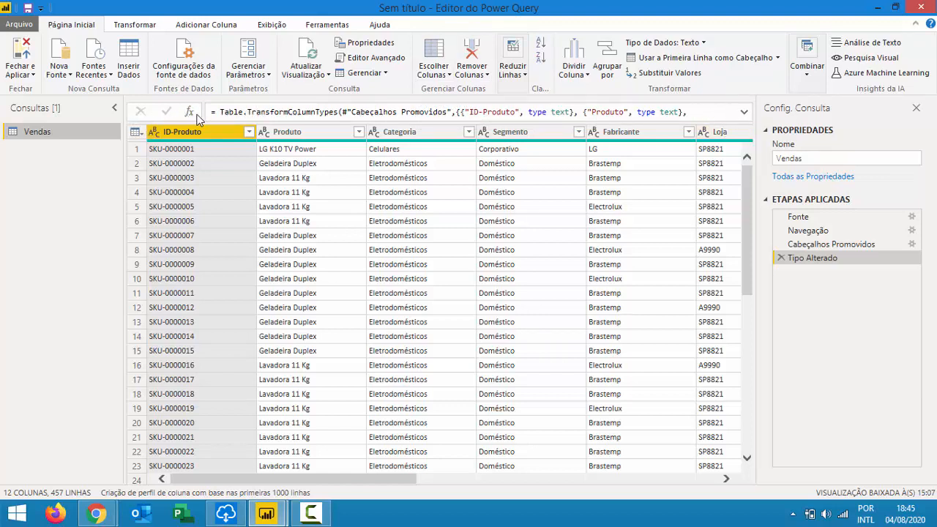
{"action": "left_click", "coordinate": [745, 112]}
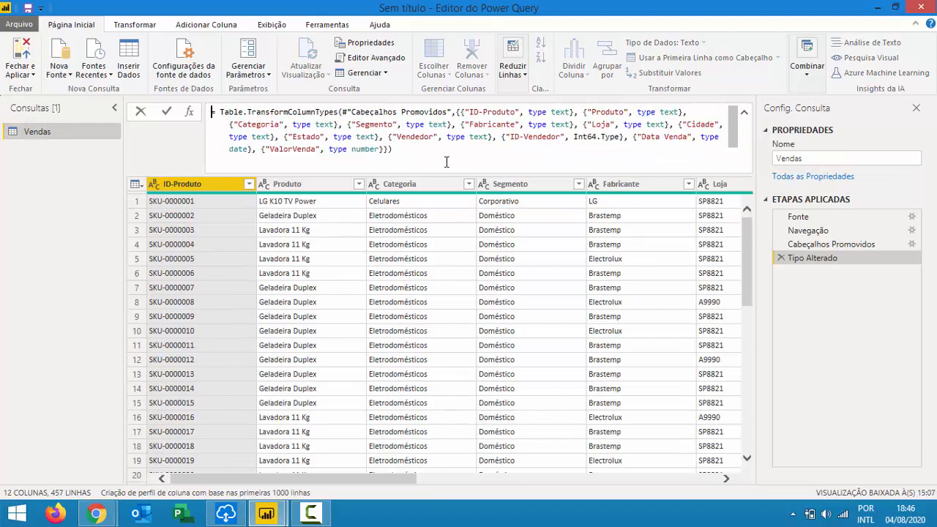
{"action": "left_click_drag", "start_coordinate": [430, 150], "coordinate": [210, 115]}
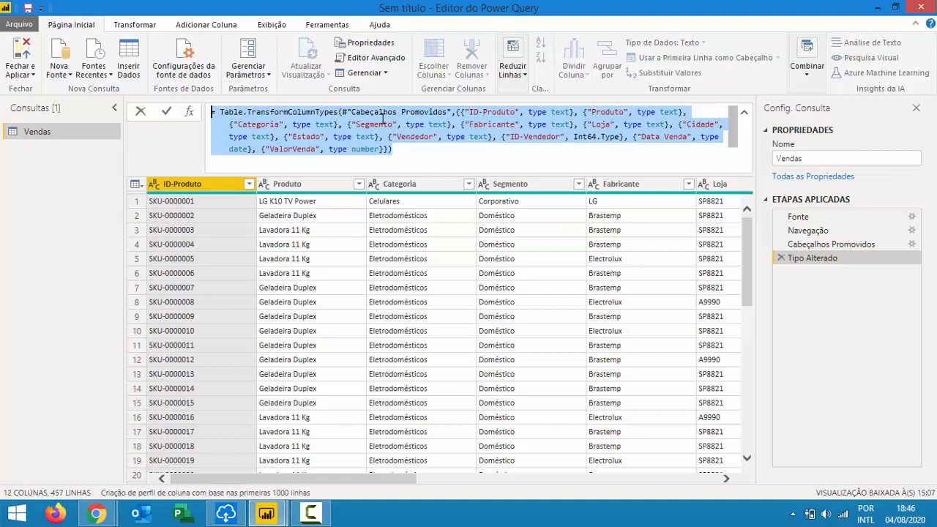
{"action": "left_click", "coordinate": [782, 260]}
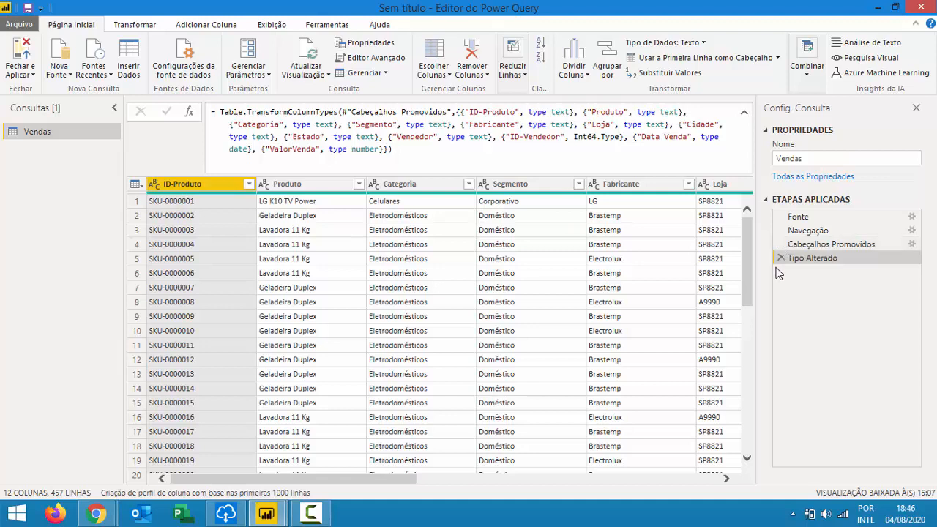
Delete the Tipo Alterado, Cabeçalhos Promovidos and Navegação applied steps.
{"action": "left_click", "coordinate": [780, 258]}
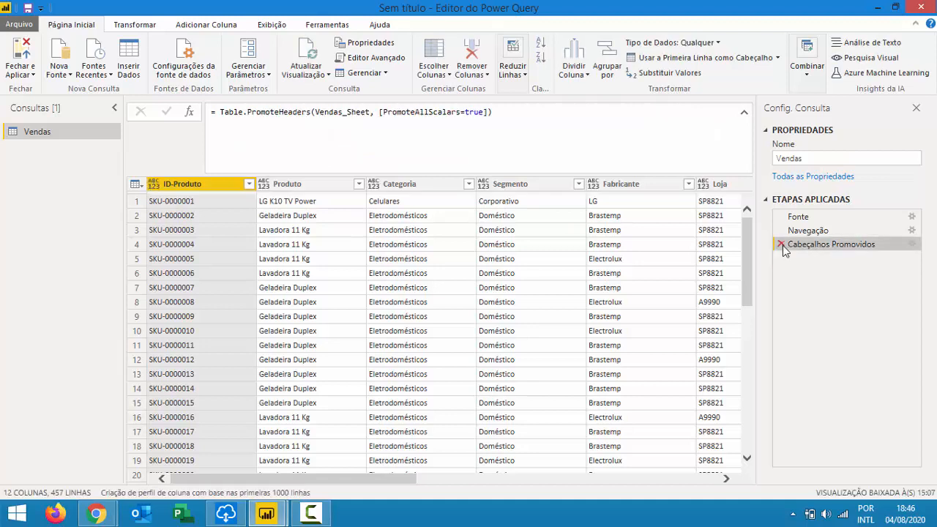
{"action": "left_click", "coordinate": [781, 244]}
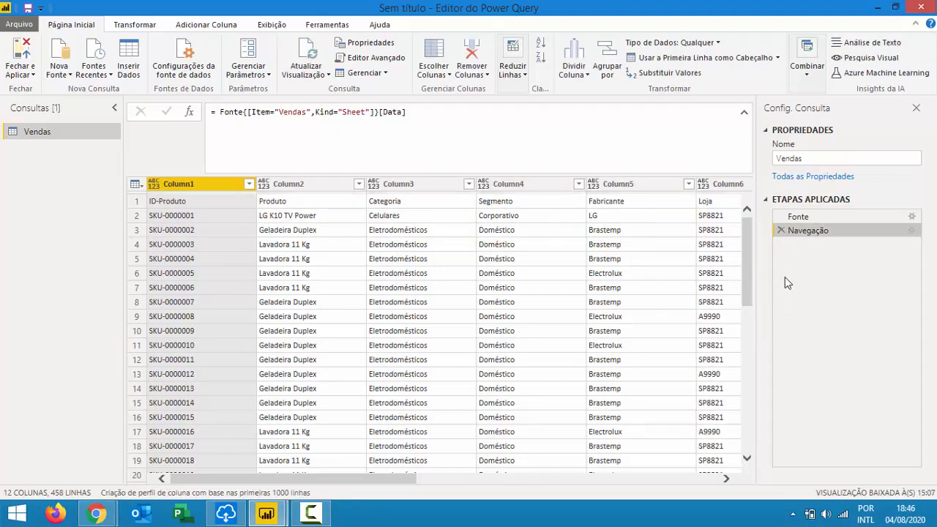
{"action": "left_click", "coordinate": [781, 230]}
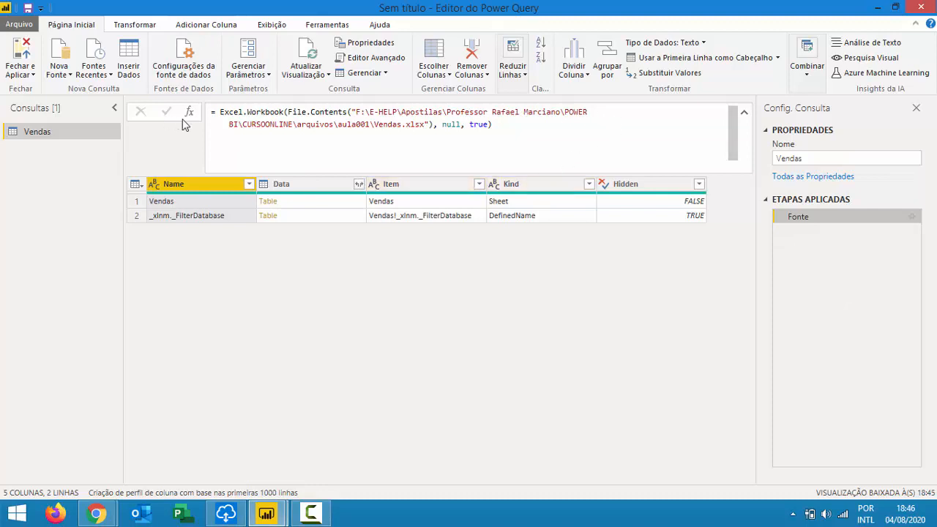
Navigate into the Vendas sheet's Table data and remove the automatic column-type step.
{"action": "left_click_drag", "start_coordinate": [218, 112], "coordinate": [527, 124]}
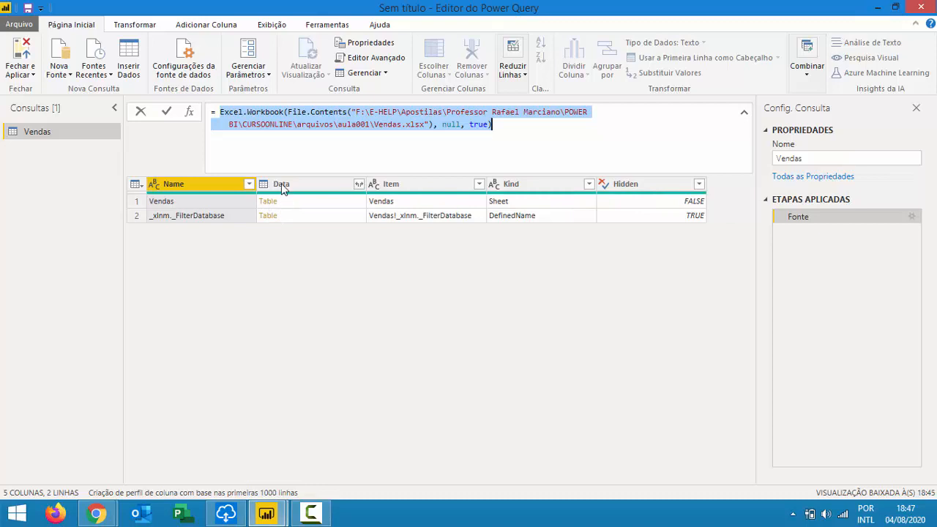
{"action": "left_click", "coordinate": [268, 202]}
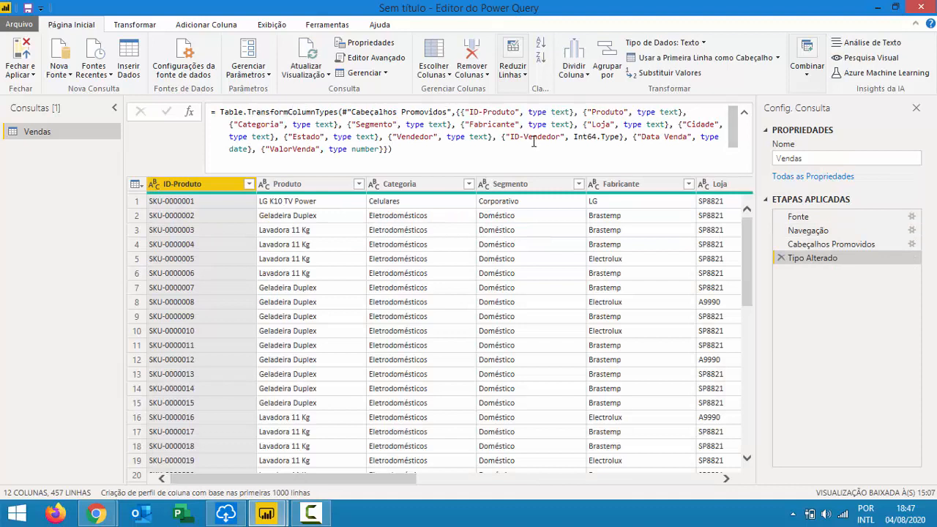
{"action": "left_click", "coordinate": [781, 259]}
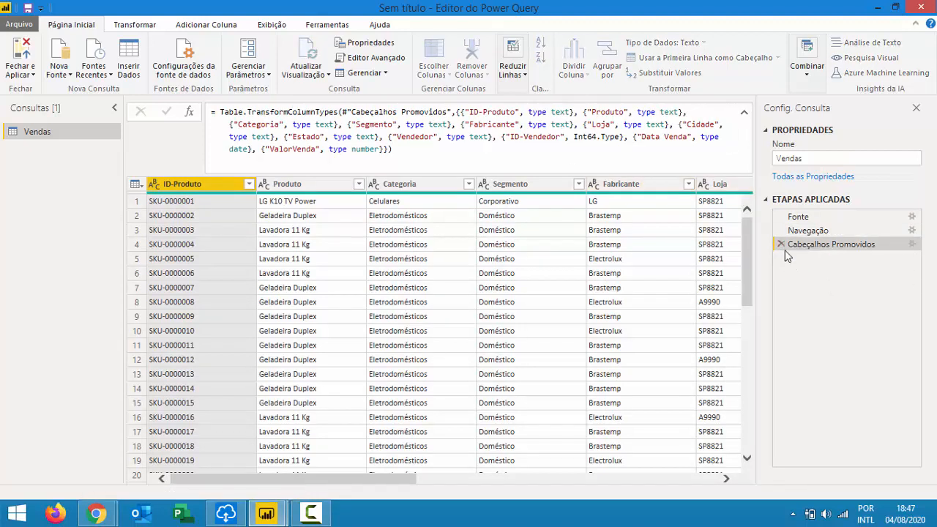
Drop Cabeçalhos Promovidos, check row 1's ID-Produto and Fabricante values, then re-promote the first row to headers.
{"action": "left_click", "coordinate": [781, 243]}
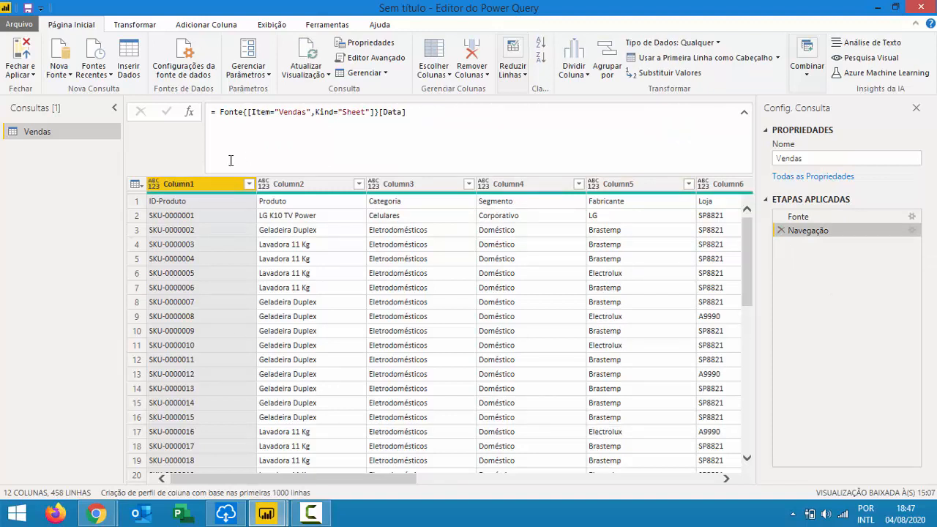
{"action": "left_click", "coordinate": [183, 202]}
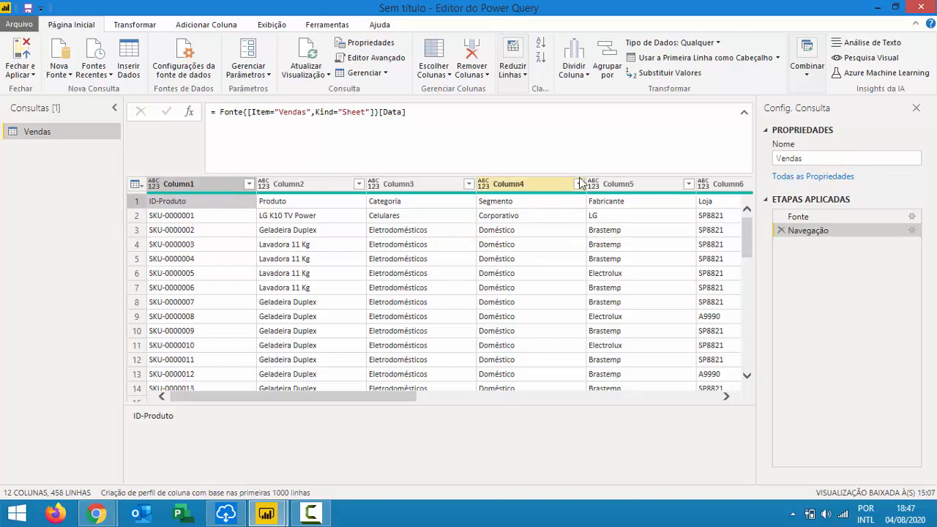
{"action": "left_click", "coordinate": [648, 201]}
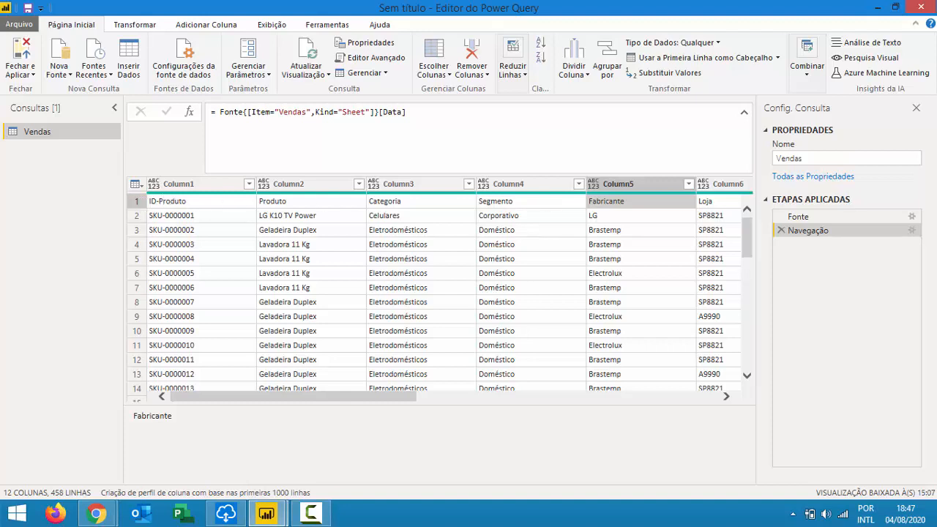
{"action": "left_click", "coordinate": [136, 185]}
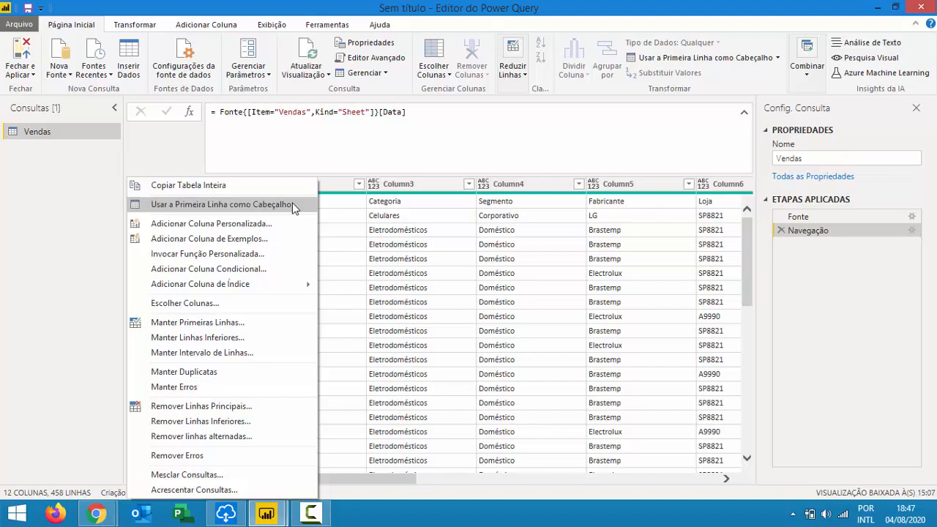
{"action": "left_click", "coordinate": [293, 203]}
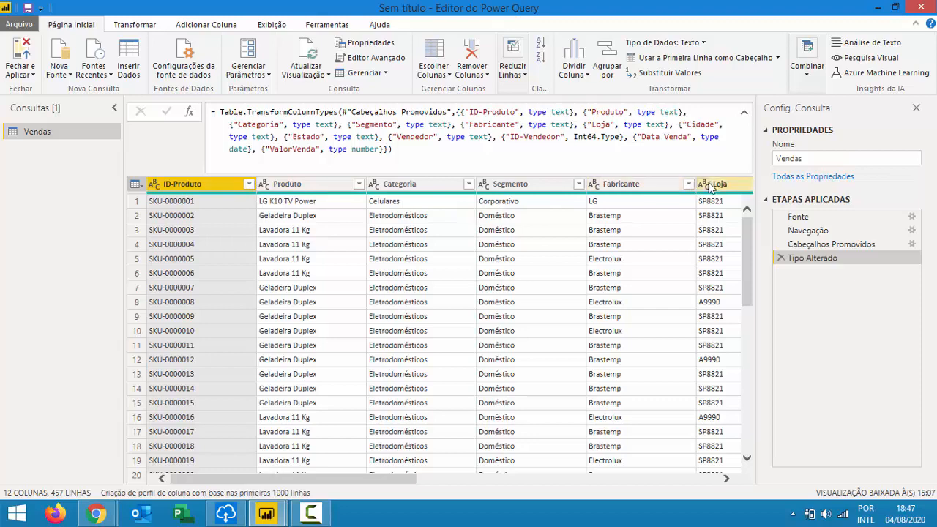
Scroll across the Vendas columns and show the data type choices for ID-Produto.
{"action": "left_click_drag", "start_coordinate": [221, 480], "coordinate": [522, 483]}
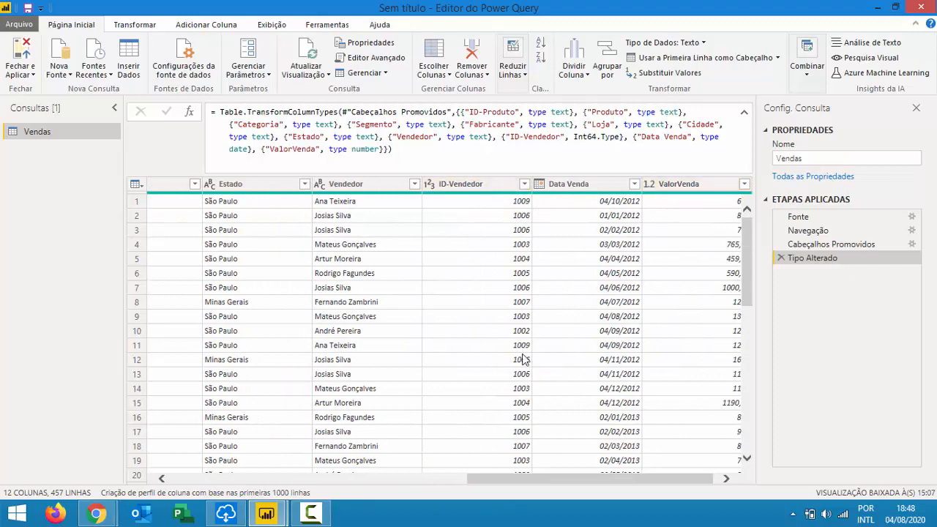
{"action": "left_click_drag", "start_coordinate": [498, 485], "coordinate": [200, 484]}
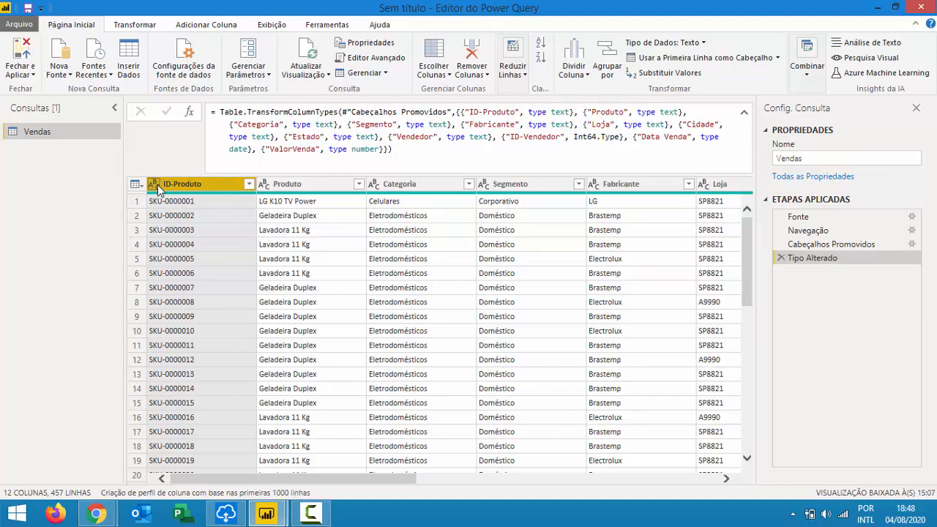
{"action": "left_click", "coordinate": [154, 184]}
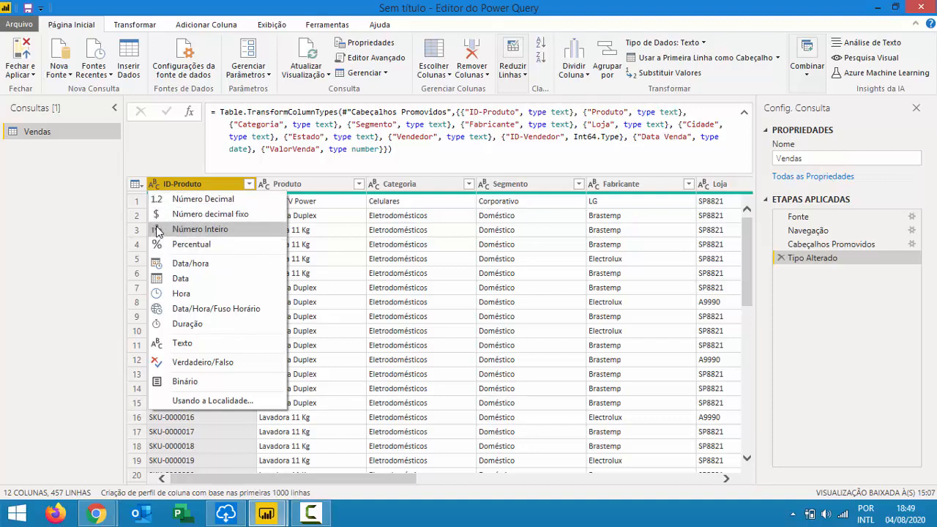
Close the ID-Produto type list without changes, keeping it as text.
{"action": "left_click", "coordinate": [154, 183]}
{"action": "left_click", "coordinate": [153, 184]}
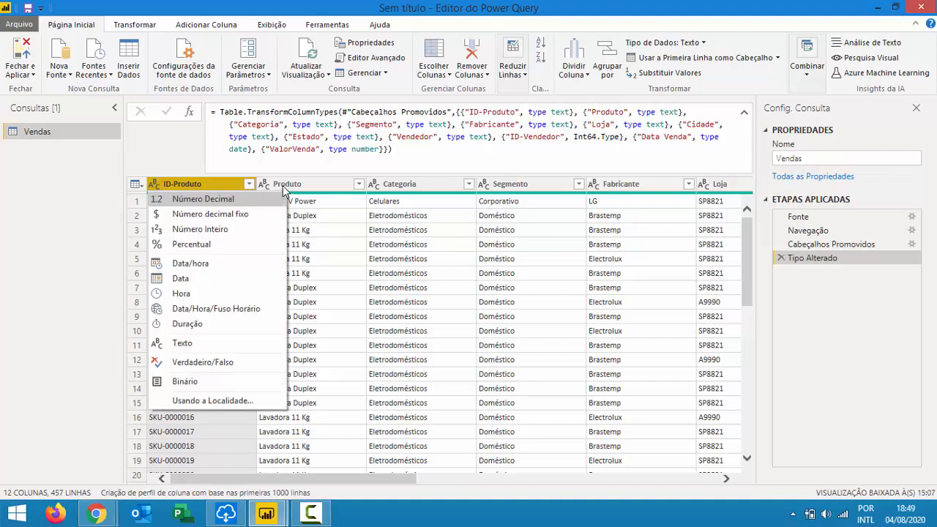
{"action": "left_click", "coordinate": [297, 187]}
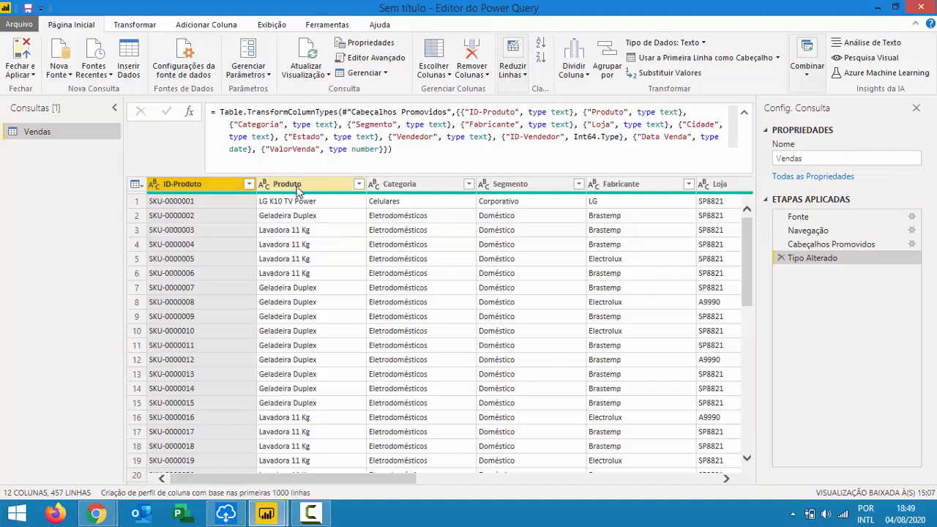
Review column types from Produto onward: ID-Vendedor whole number, Data Venda date, ValorVenda decimal.
{"action": "left_click", "coordinate": [297, 187]}
{"action": "key", "text": "shift+Right"}
{"action": "key", "text": "Right"}
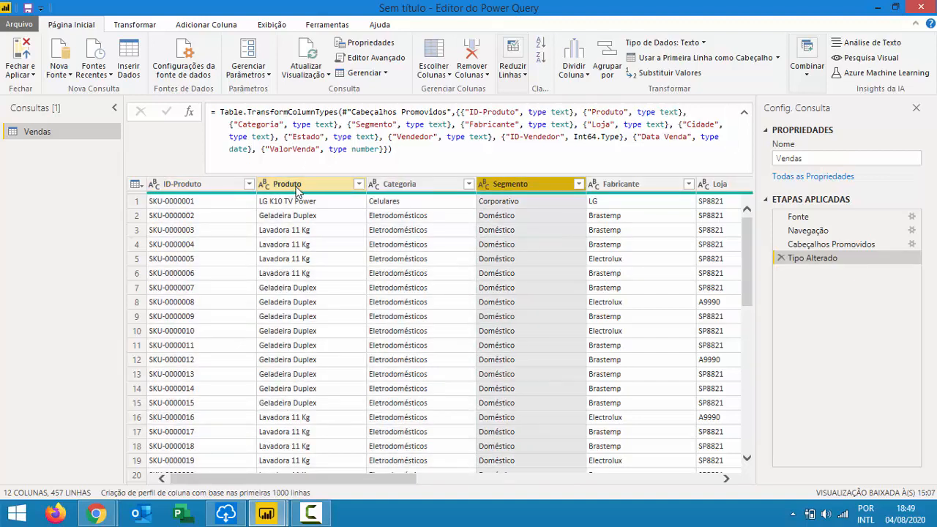
{"action": "key", "text": "Right"}
{"action": "key", "text": "Right"}
{"action": "key", "text": "Right"}
{"action": "key", "text": "Right"}
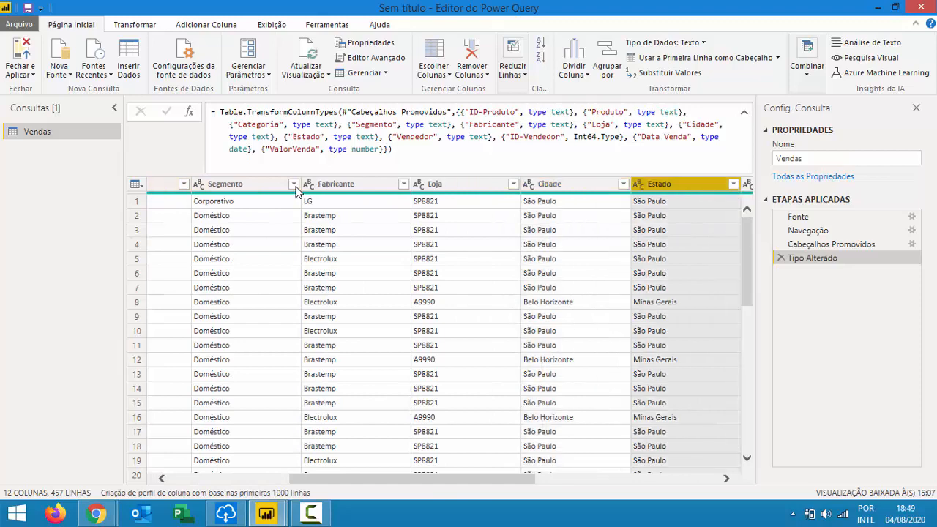
{"action": "key", "text": "Right"}
{"action": "key", "text": "Right"}
{"action": "key", "text": "Right"}
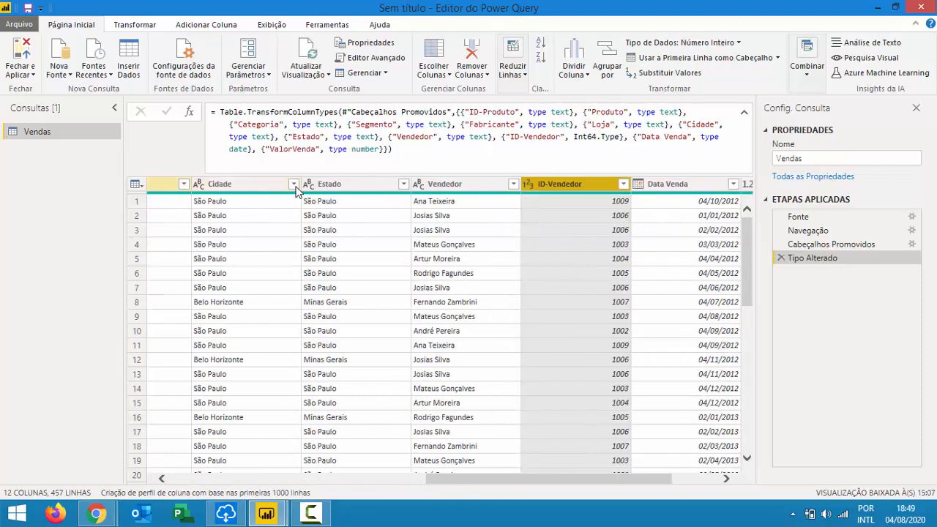
{"action": "key", "text": "Left"}
{"action": "key", "text": "Right"}
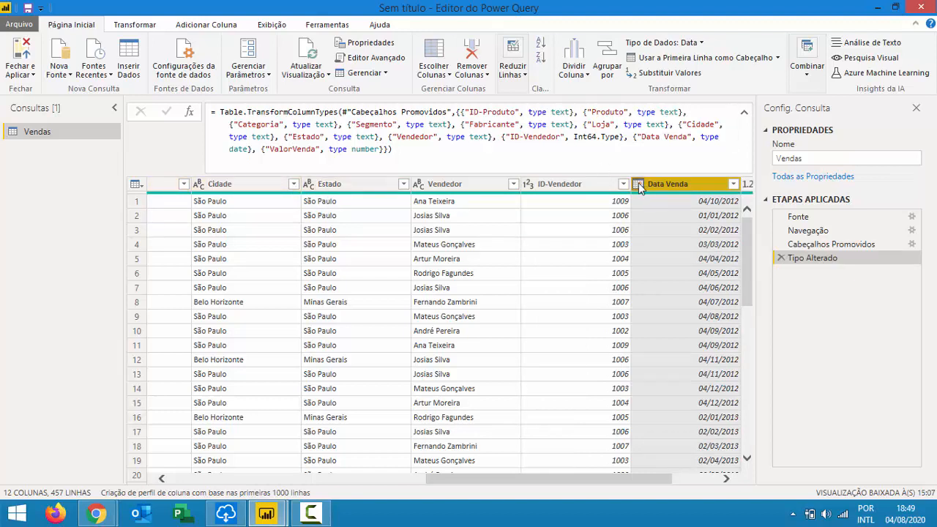
{"action": "key", "text": "Right"}
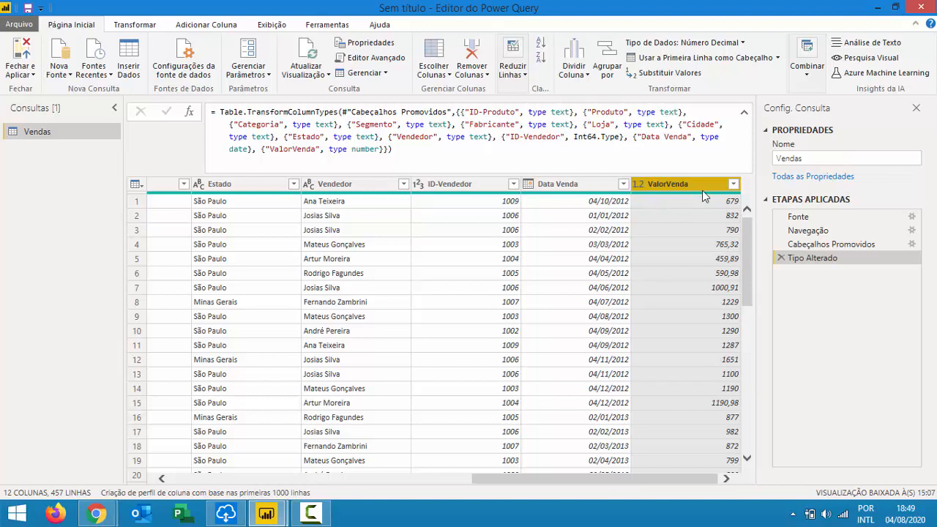
Select Vendedor, move back through Loja to the first column, and copy the selection.
{"action": "left_click", "coordinate": [365, 191]}
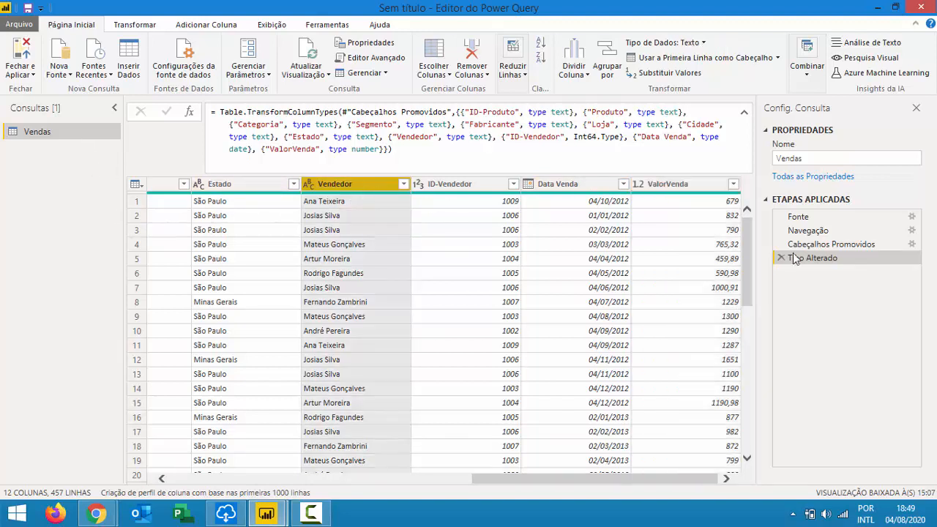
{"action": "key", "text": "Left"}
{"action": "key", "text": "Left"}
{"action": "key", "text": "Left"}
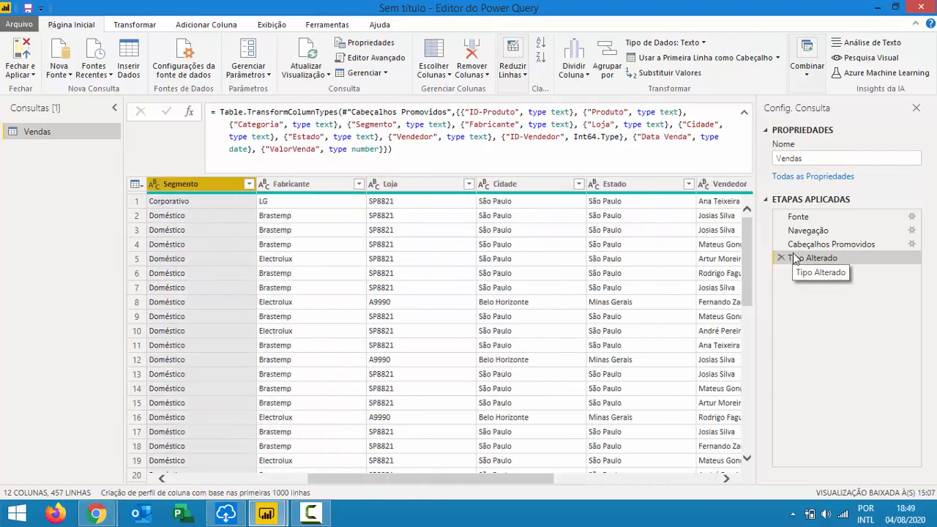
{"action": "key", "text": "Left"}
{"action": "key", "text": "Left"}
{"action": "key", "text": "Left"}
{"action": "key", "text": "Left"}
{"action": "key", "text": "Left"}
{"action": "key", "text": "Left"}
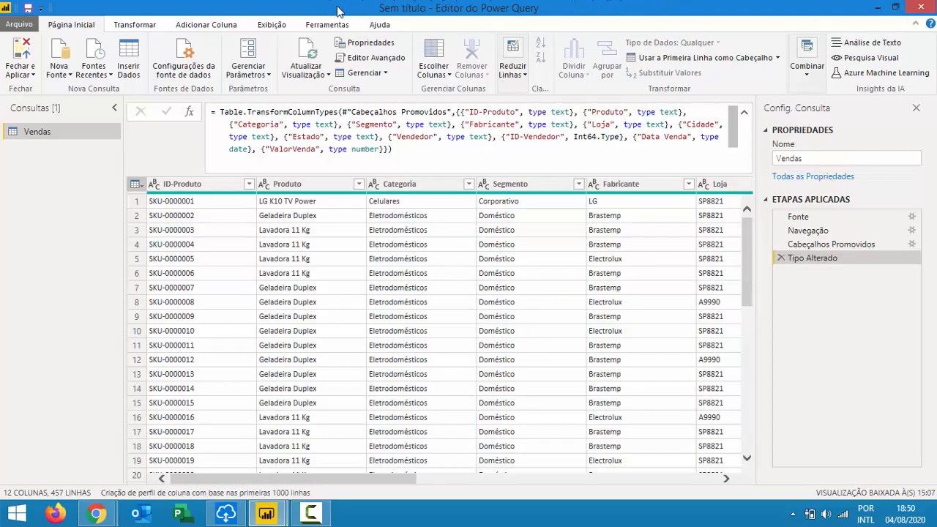
{"action": "key", "text": "super+c"}
{"action": "left_click", "coordinate": [126, 22]}
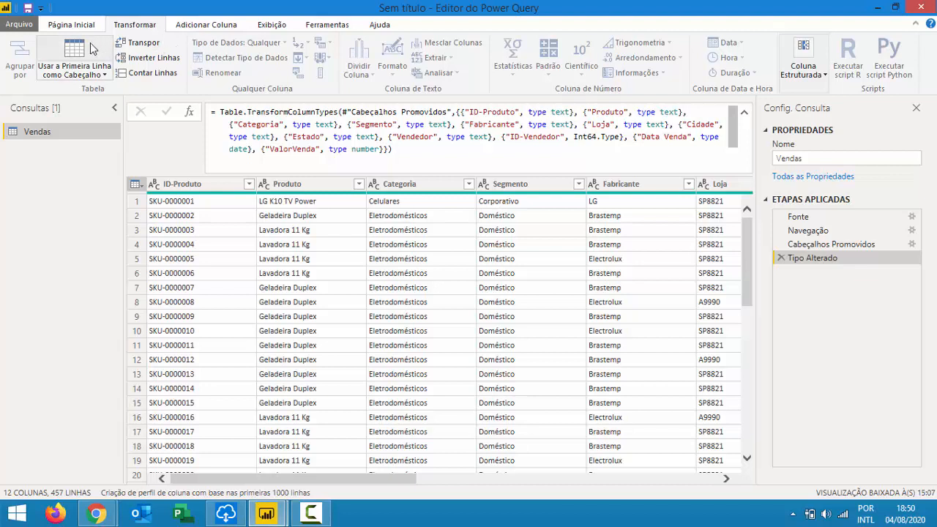
{"action": "left_click", "coordinate": [220, 27]}
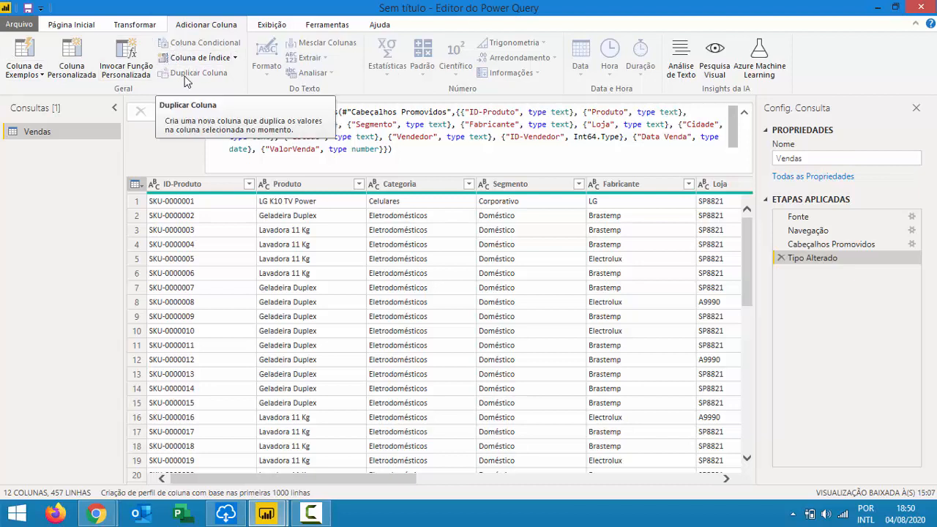
{"action": "left_click", "coordinate": [272, 24]}
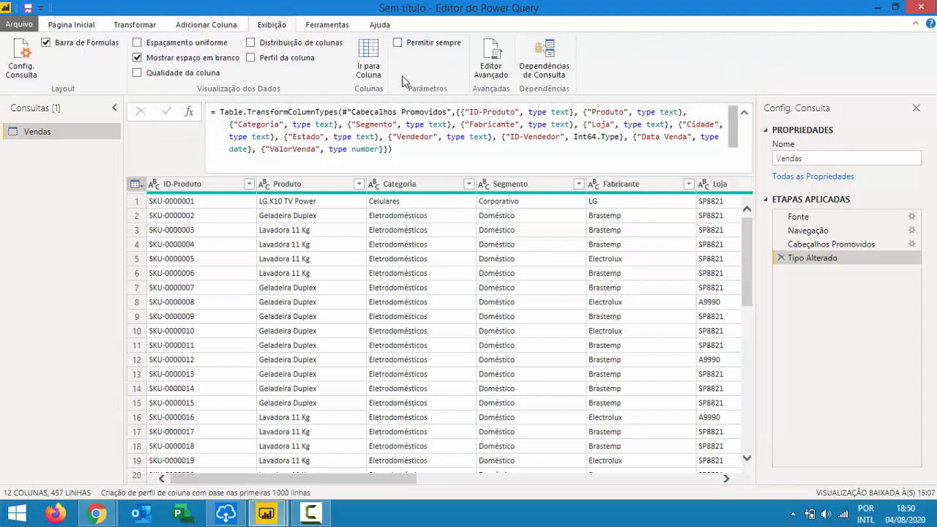
{"action": "left_click", "coordinate": [333, 26]}
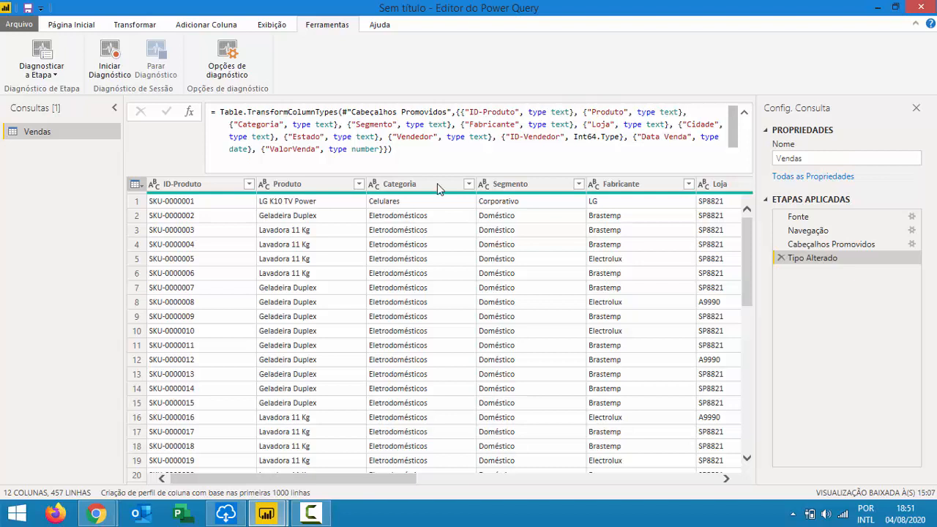
{"action": "left_click", "coordinate": [71, 24]}
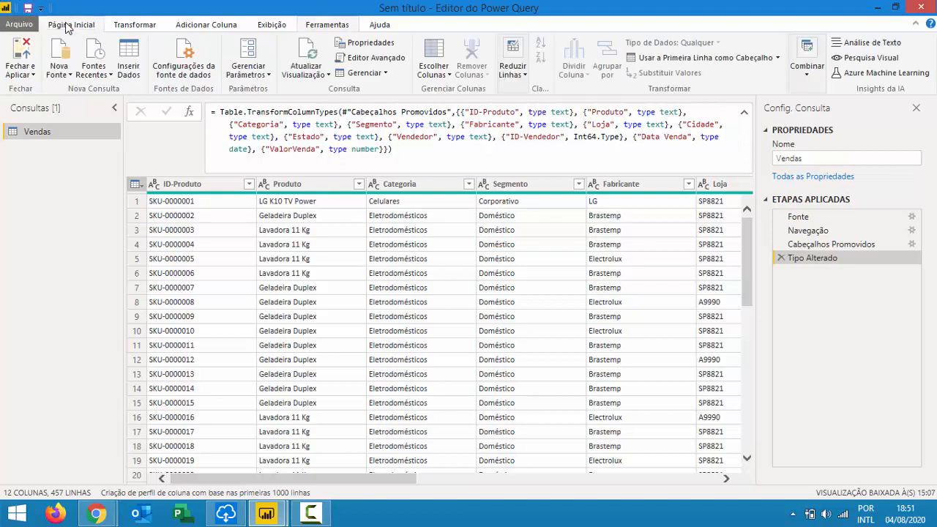
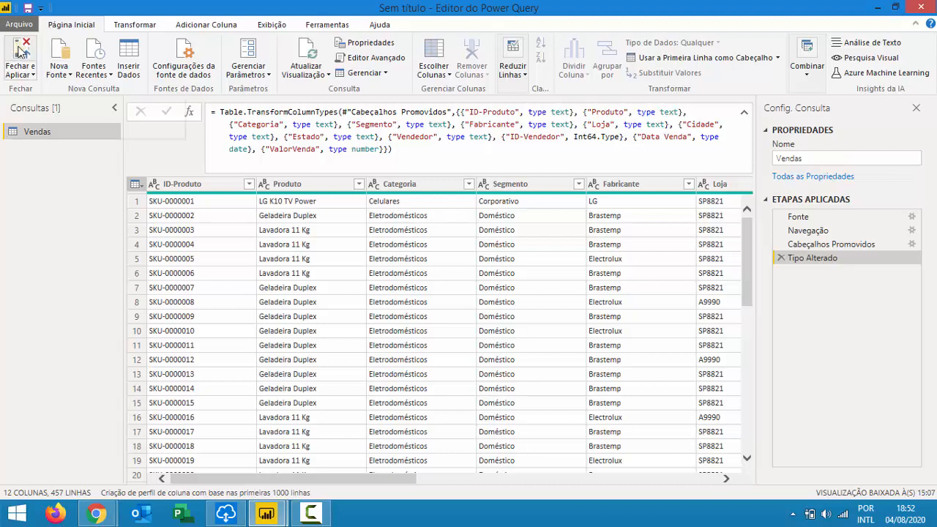
Apply the query changes, expand the Vendas field list, then switch to the browser window.
{"action": "left_click", "coordinate": [19, 50]}
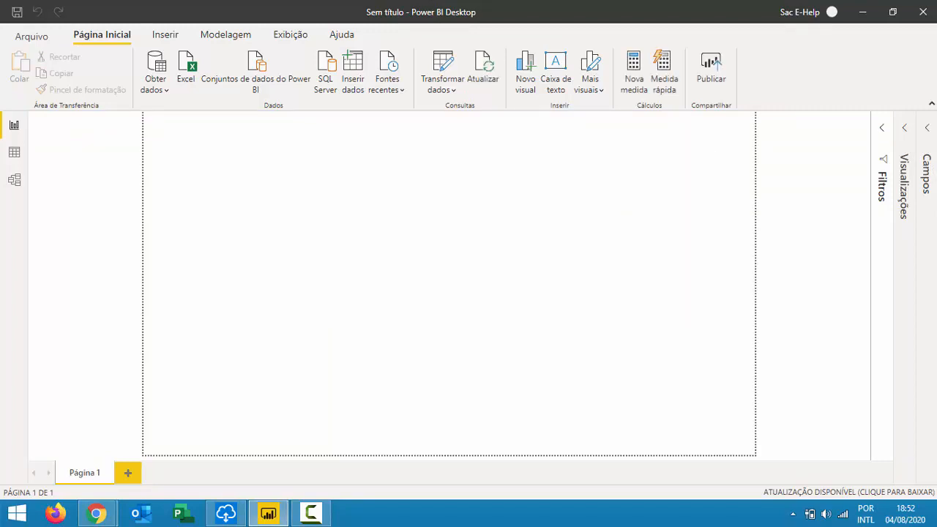
{"action": "left_click", "coordinate": [927, 128]}
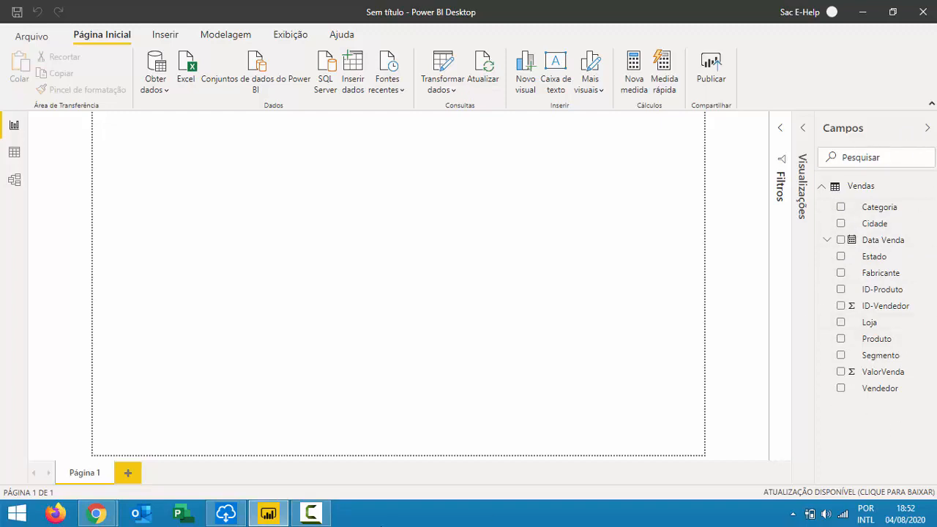
{"action": "mouse_move", "coordinate": [95, 514]}
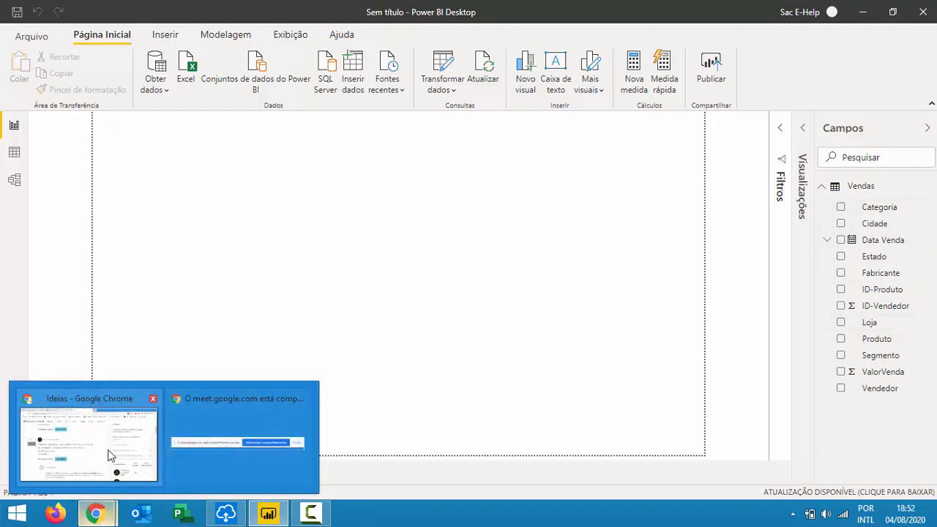
{"action": "left_click", "coordinate": [113, 476]}
{"action": "left_click", "coordinate": [163, 6]}
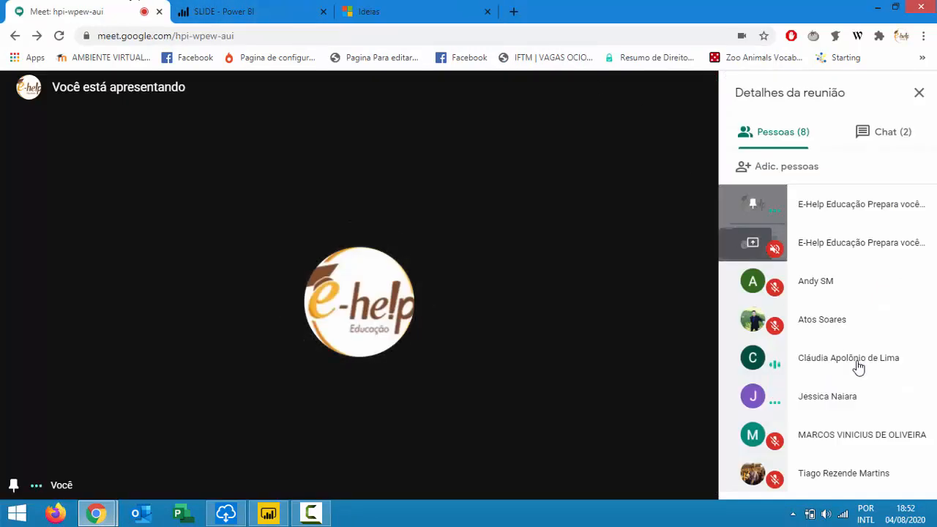
{"action": "left_click", "coordinate": [268, 515]}
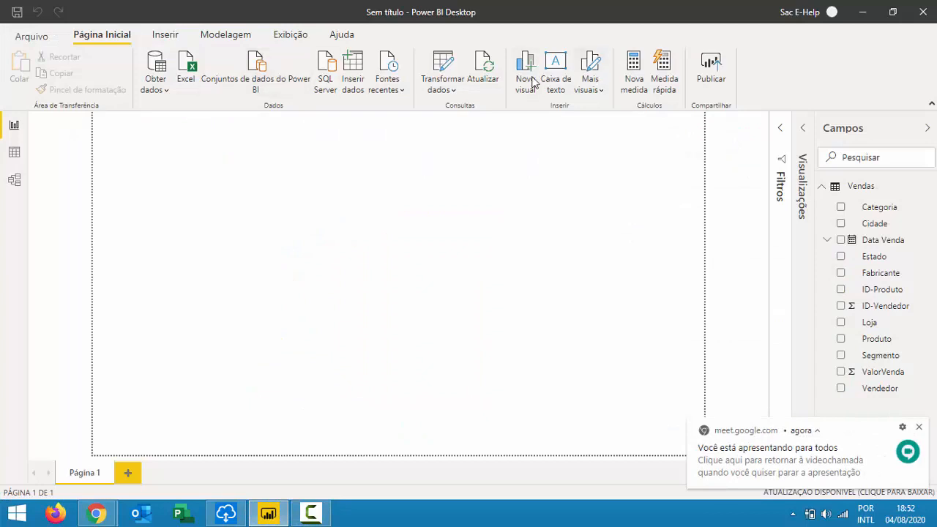
{"action": "left_click", "coordinate": [447, 90]}
{"action": "left_click", "coordinate": [458, 114]}
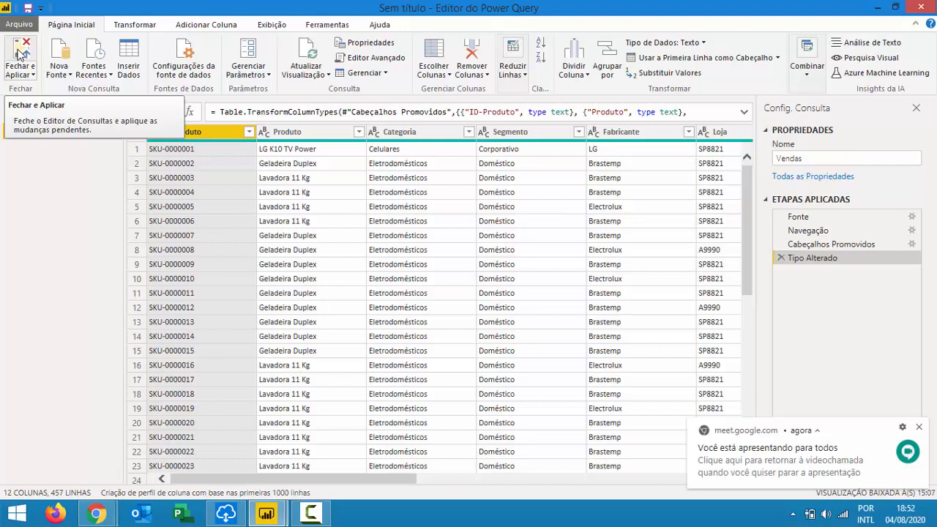
{"action": "left_click", "coordinate": [20, 55]}
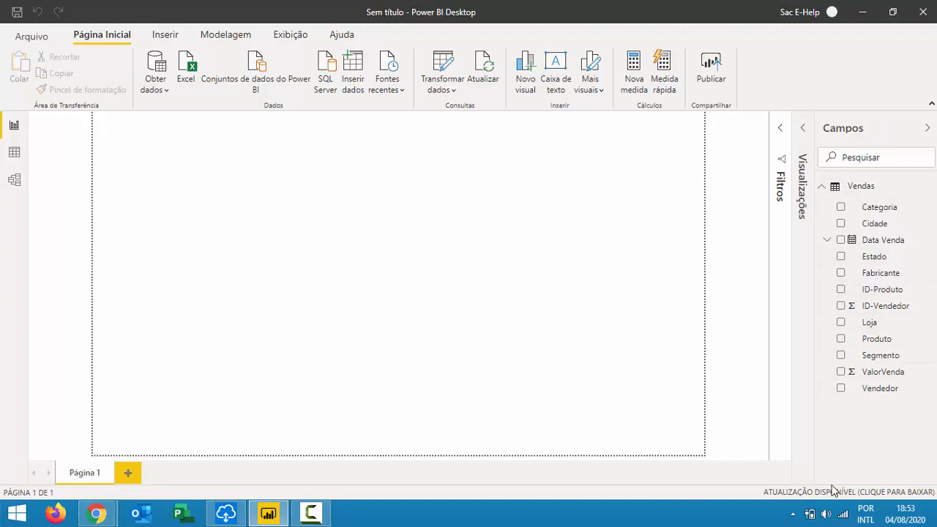
Expand the Visualizações and Filtros panes, then switch to the Modelo view.
{"action": "left_click", "coordinate": [803, 128]}
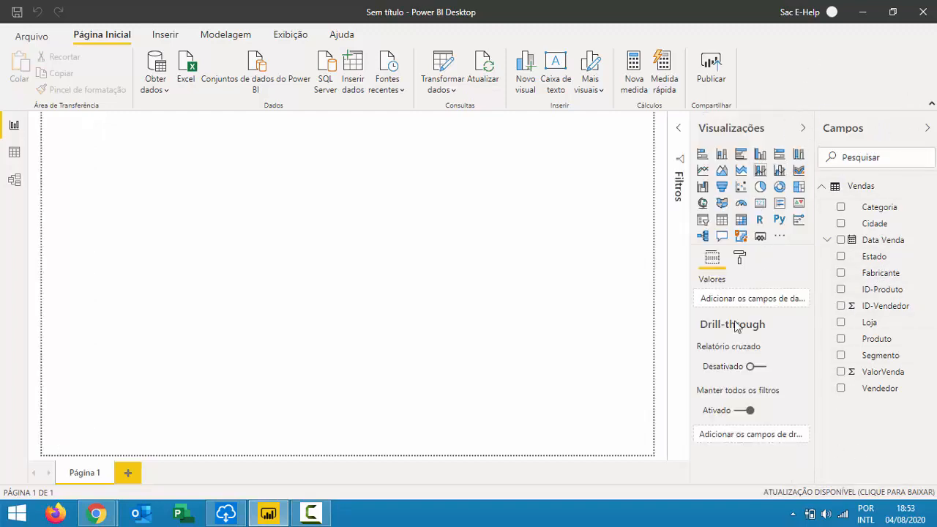
{"action": "left_click", "coordinate": [676, 129]}
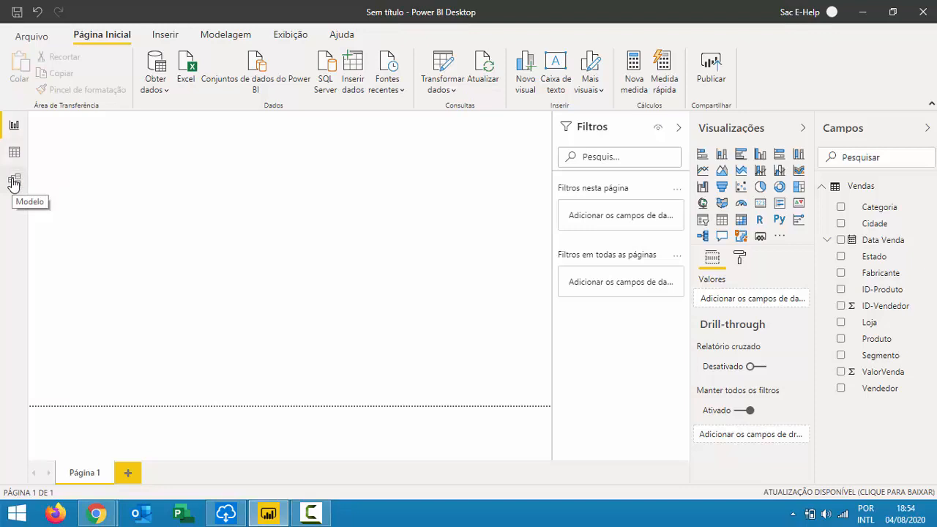
{"action": "left_click", "coordinate": [14, 181]}
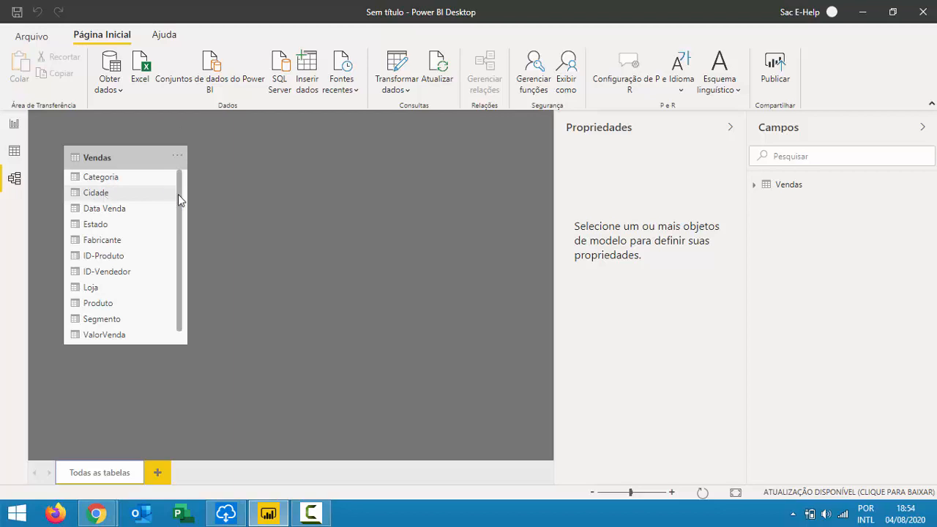
Open the Cidade column's advanced properties and select its Descrição and 'cidade' synonym.
{"action": "left_click", "coordinate": [96, 193]}
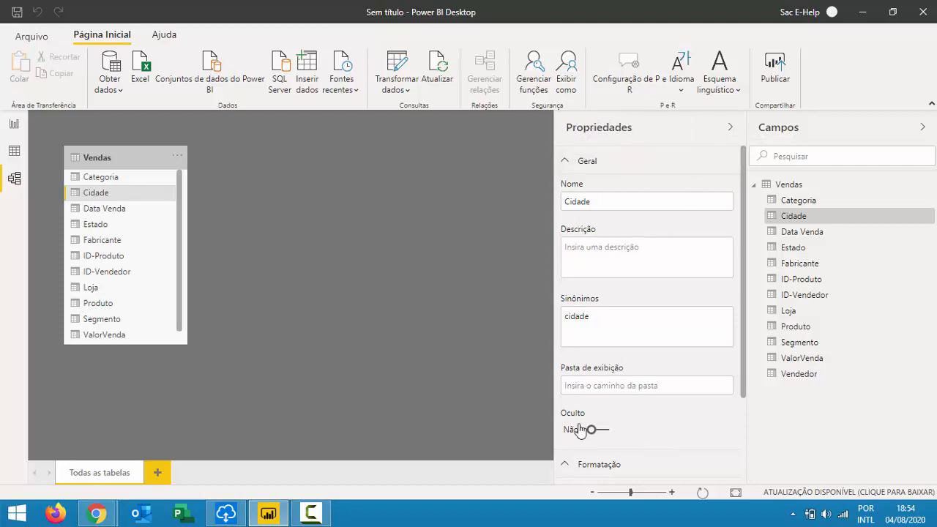
{"action": "scroll", "coordinate": [627, 294], "scroll_direction": "down", "scroll_amount": 3}
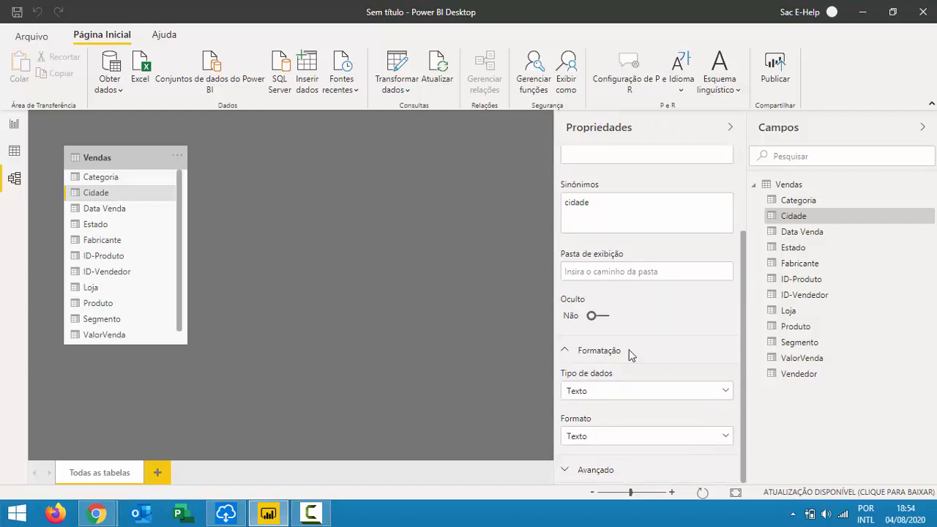
{"action": "left_click", "coordinate": [599, 474]}
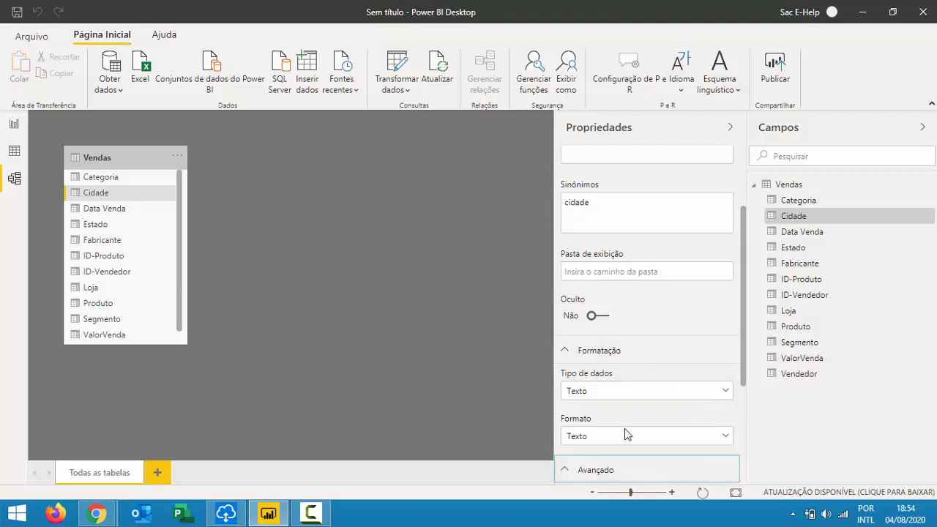
{"action": "scroll", "coordinate": [626, 432], "scroll_direction": "down", "scroll_amount": 3}
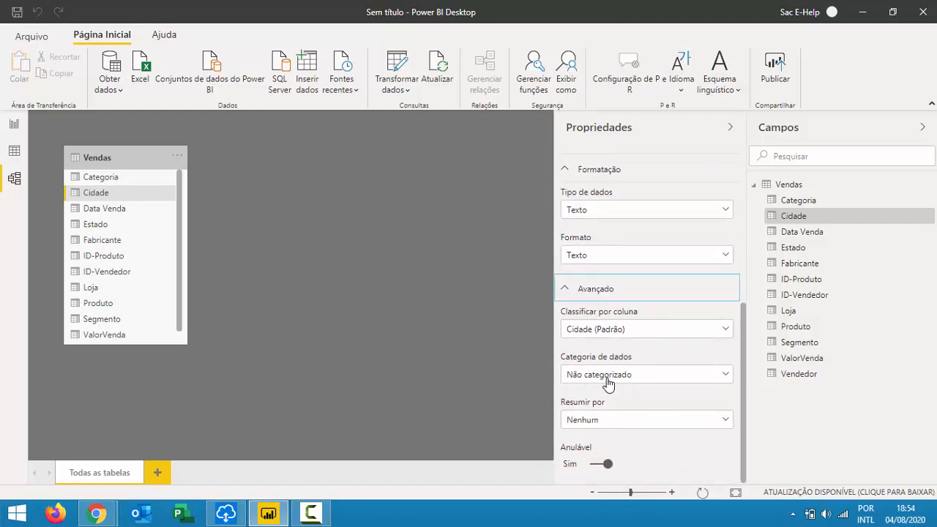
{"action": "scroll", "coordinate": [607, 380], "scroll_direction": "up", "scroll_amount": 5}
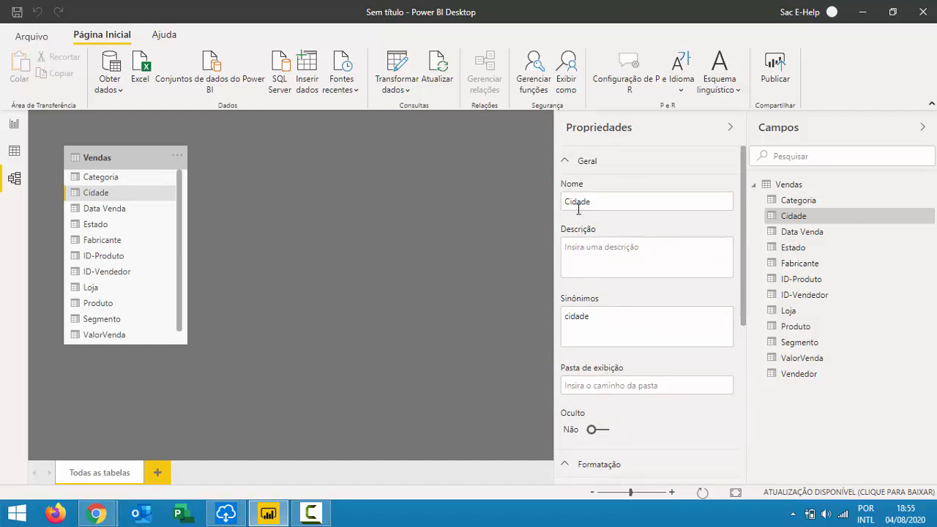
{"action": "left_click", "coordinate": [641, 266]}
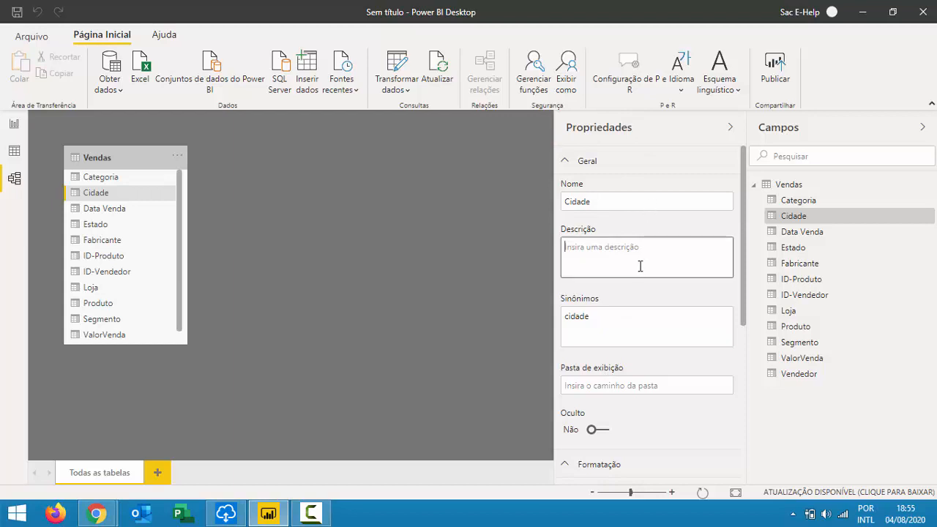
{"action": "left_click", "coordinate": [605, 323]}
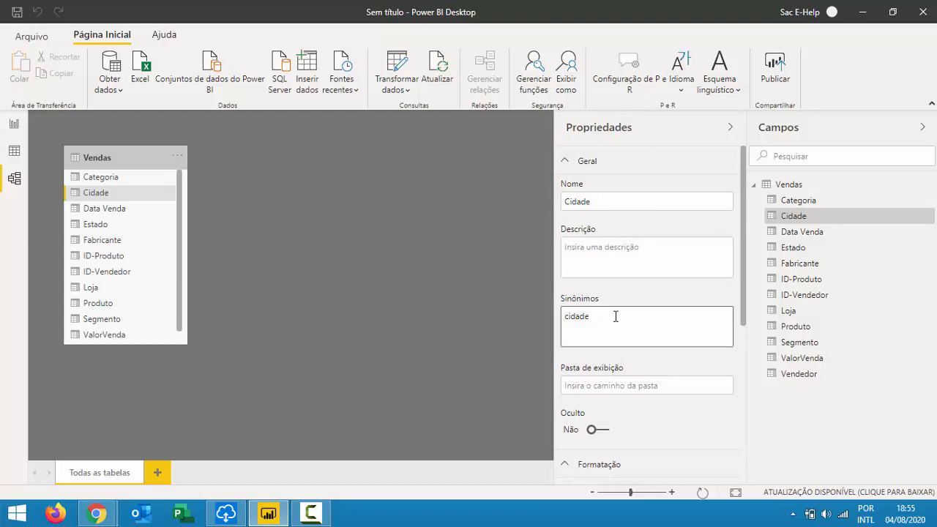
{"action": "scroll", "coordinate": [618, 309], "scroll_direction": "down", "scroll_amount": 2}
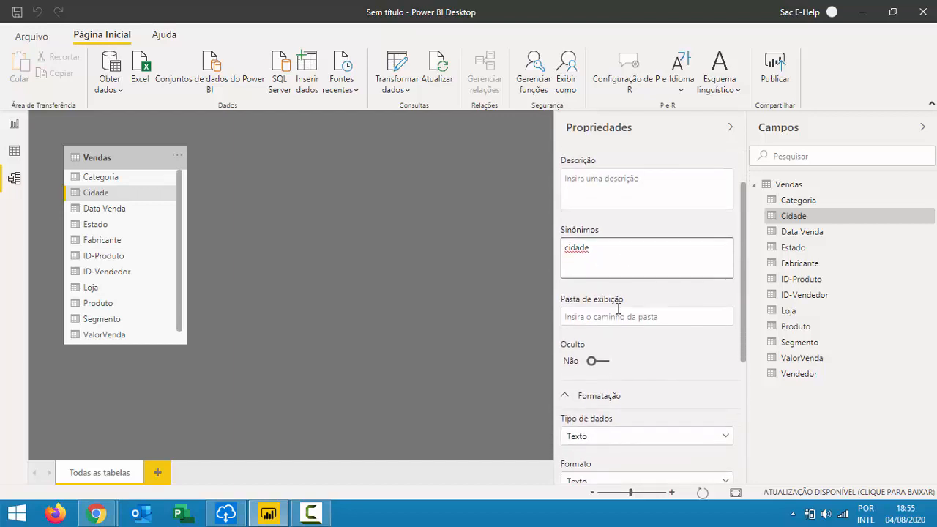
{"action": "left_click_drag", "start_coordinate": [610, 249], "coordinate": [553, 253]}
{"action": "left_click_drag", "start_coordinate": [586, 249], "coordinate": [562, 238]}
{"action": "left_click", "coordinate": [607, 256]}
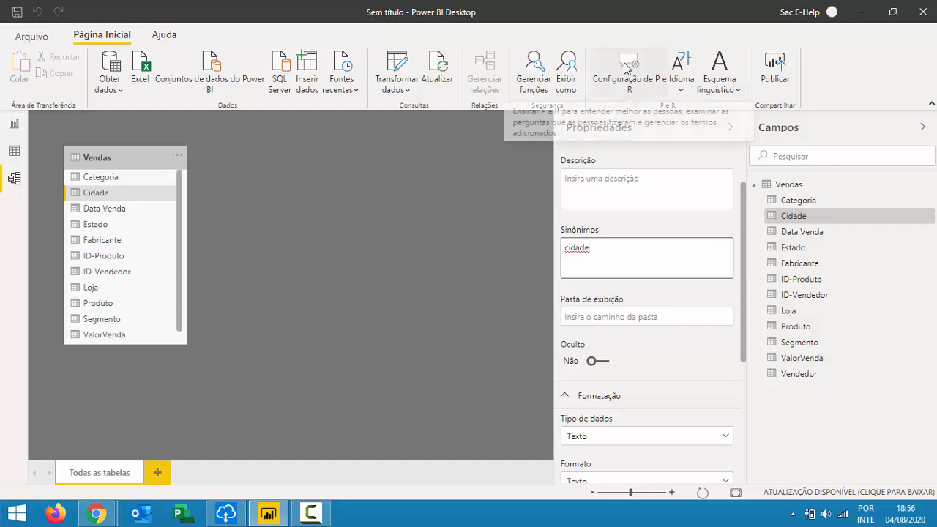
{"action": "left_click", "coordinate": [635, 322]}
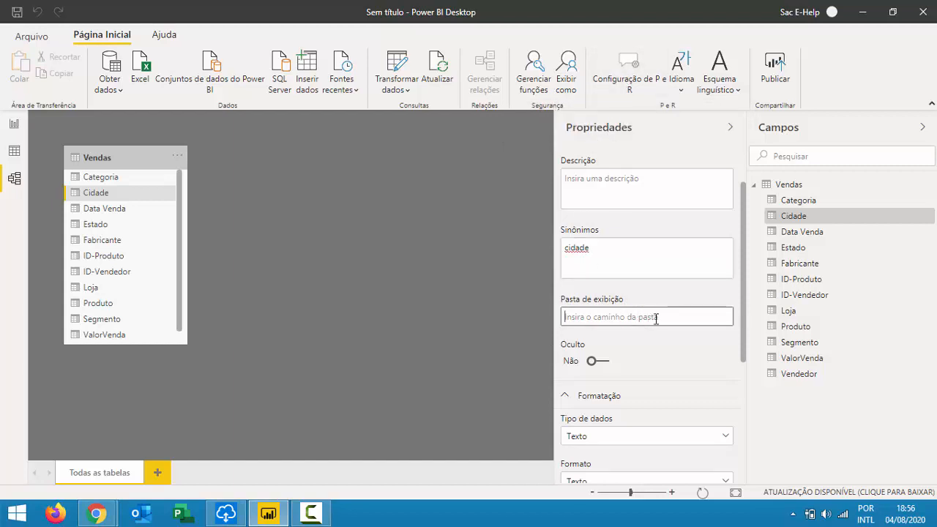
{"action": "scroll", "coordinate": [684, 314], "scroll_direction": "down", "scroll_amount": 2}
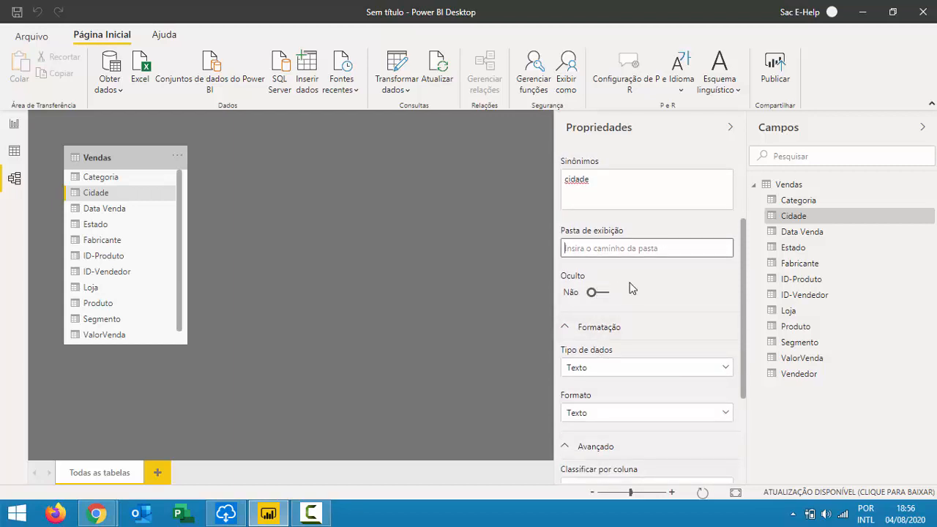
{"action": "scroll", "coordinate": [623, 328], "scroll_direction": "down", "scroll_amount": 2}
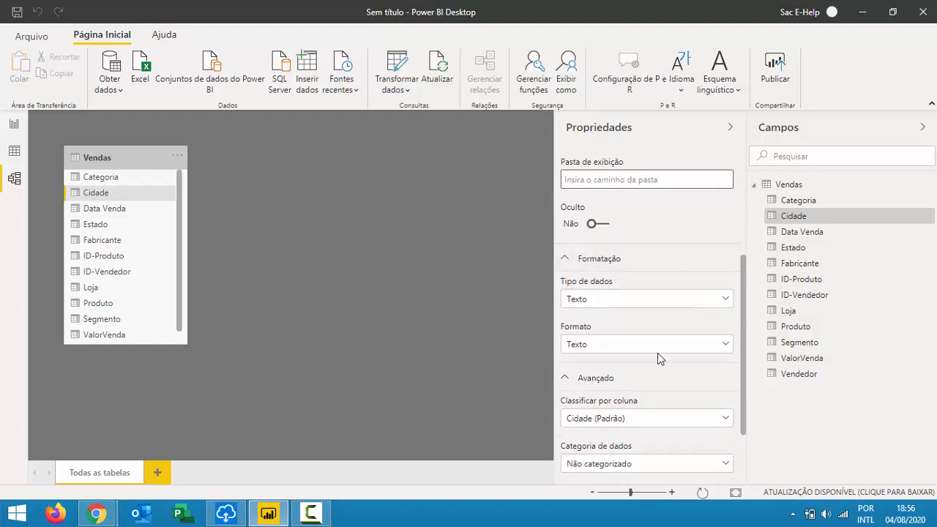
{"action": "scroll", "coordinate": [640, 355], "scroll_direction": "down", "scroll_amount": 3}
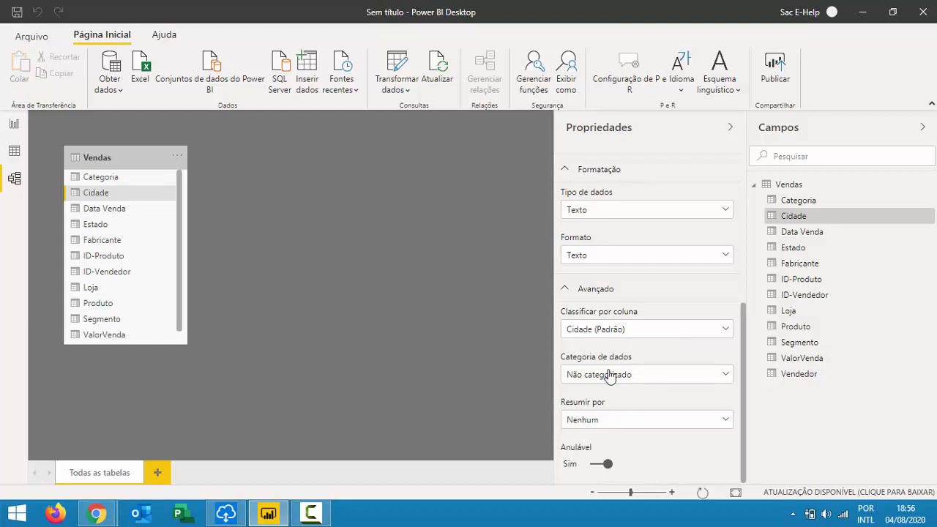
Set the Cidade column's data category to Cidade.
{"action": "left_click", "coordinate": [610, 374]}
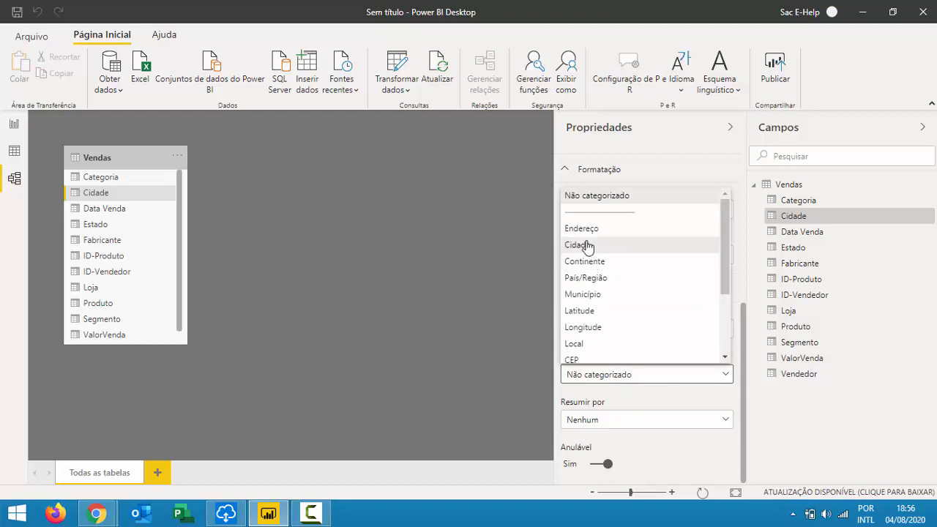
{"action": "left_click", "coordinate": [587, 247]}
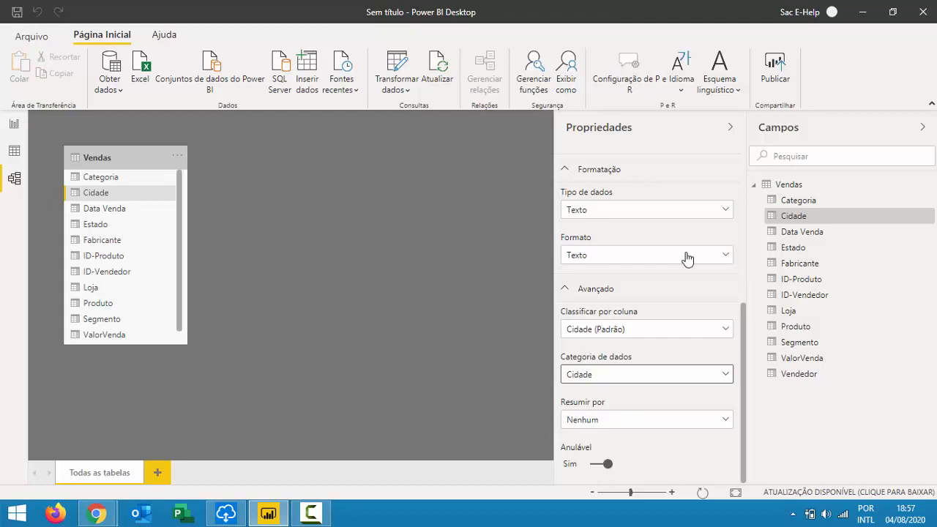
Set the Estado column's data category to Estado ou Província.
{"action": "left_click", "coordinate": [101, 225]}
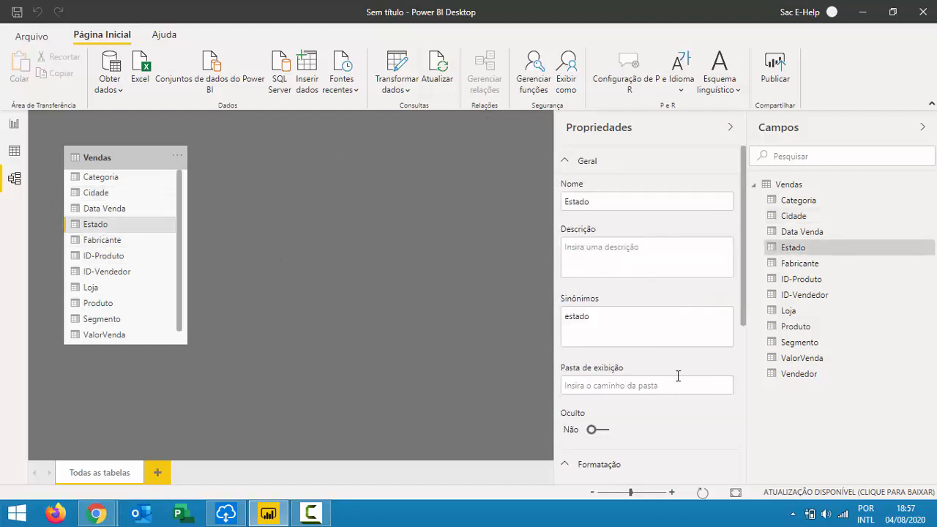
{"action": "scroll", "coordinate": [665, 384], "scroll_direction": "down", "scroll_amount": 5}
{"action": "left_click", "coordinate": [629, 395]}
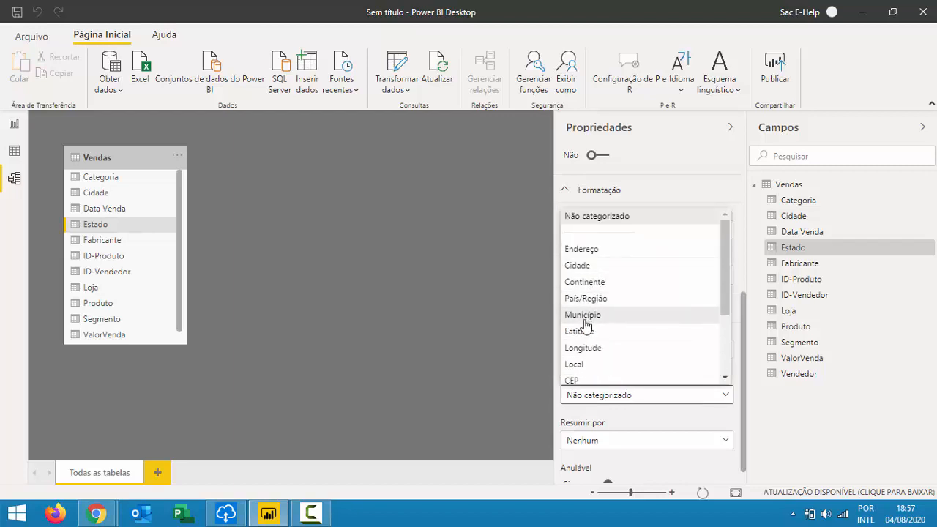
{"action": "scroll", "coordinate": [605, 300], "scroll_direction": "down", "scroll_amount": 2}
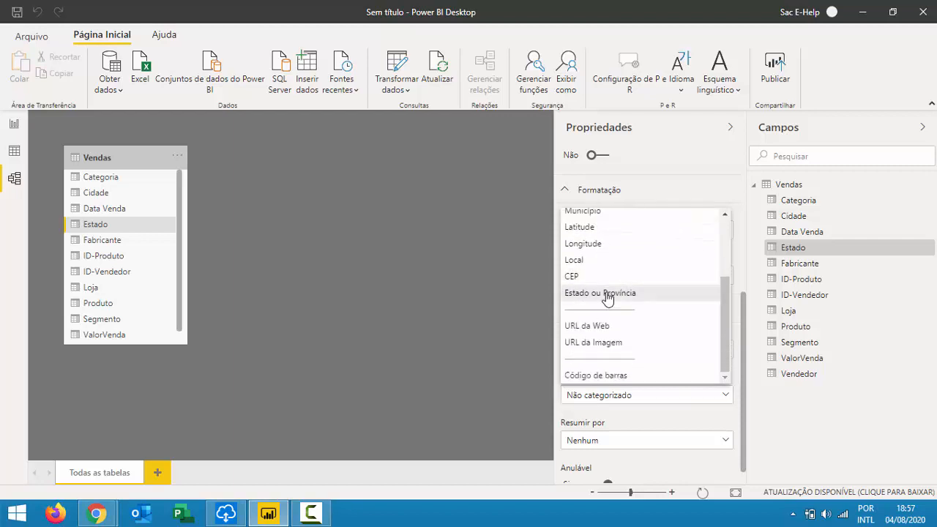
{"action": "left_click", "coordinate": [606, 294]}
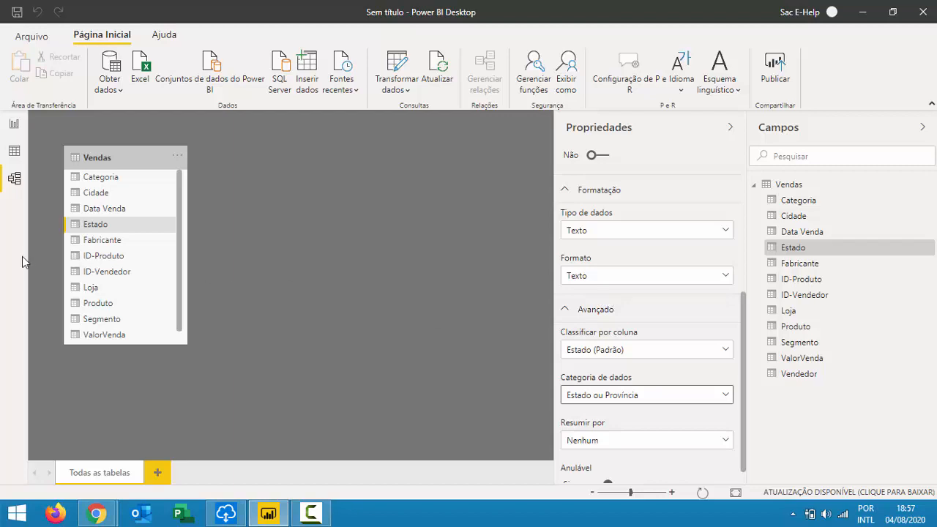
{"action": "scroll", "coordinate": [161, 276], "scroll_direction": "down", "scroll_amount": 1}
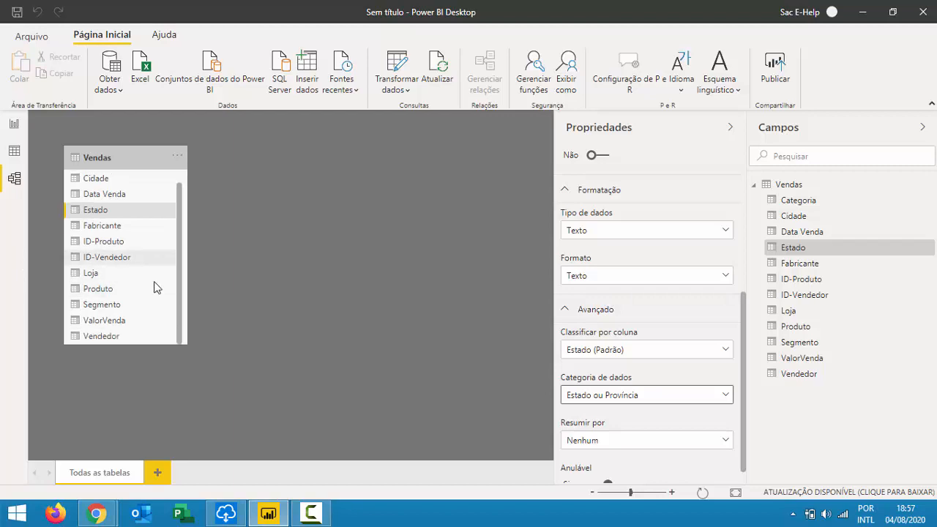
Select ValorVenda and set its number format to Moeda.
{"action": "left_click", "coordinate": [105, 321]}
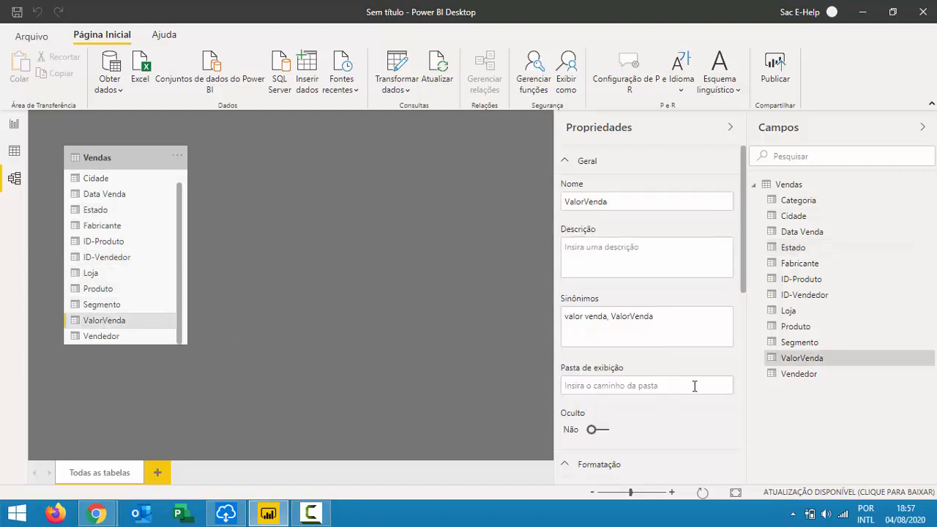
{"action": "scroll", "coordinate": [637, 335], "scroll_direction": "down", "scroll_amount": 3}
{"action": "scroll", "coordinate": [637, 337], "scroll_direction": "down", "scroll_amount": 3}
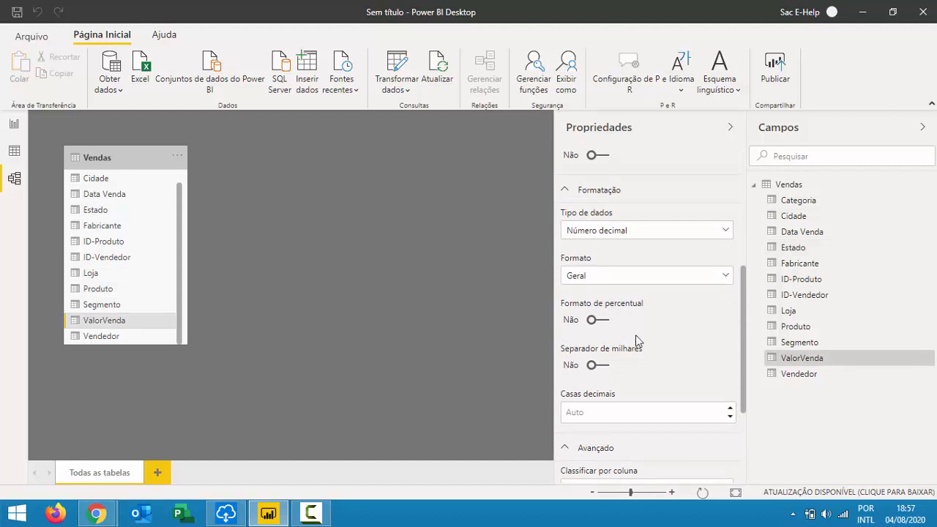
{"action": "left_click", "coordinate": [612, 283]}
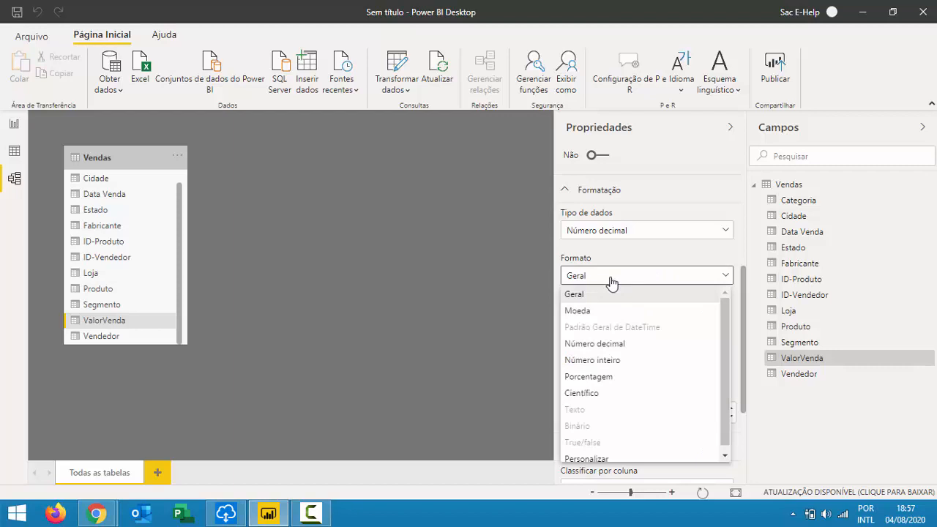
{"action": "left_click", "coordinate": [579, 312]}
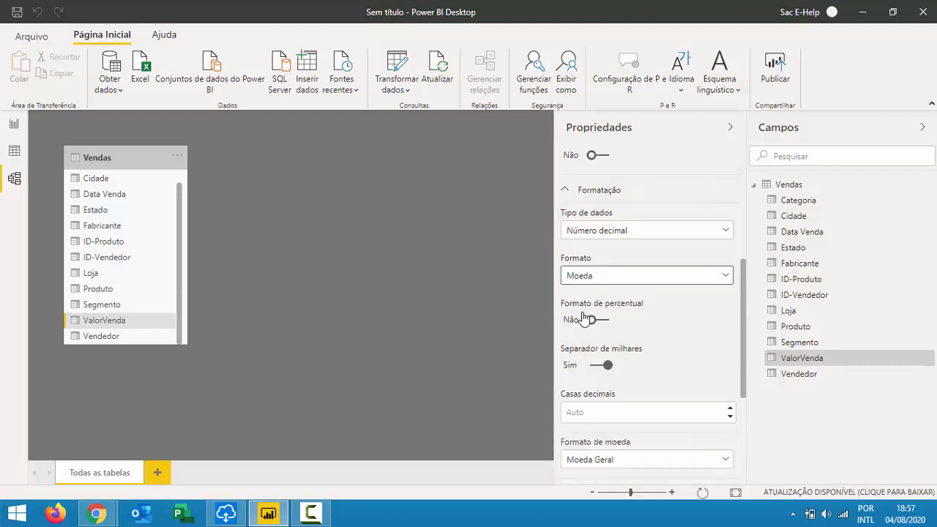
Choose R$ Português (Brasil) as ValorVenda's currency symbol.
{"action": "scroll", "coordinate": [688, 355], "scroll_direction": "down", "scroll_amount": 3}
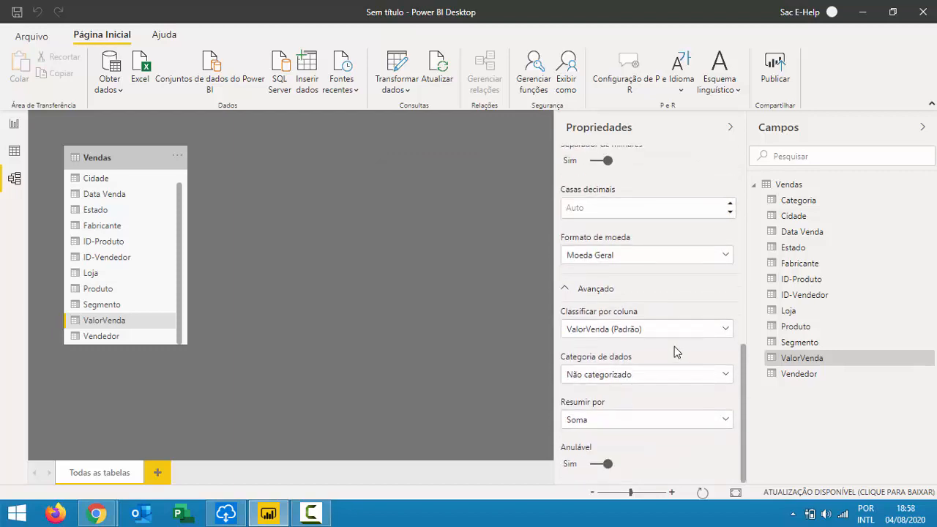
{"action": "left_click", "coordinate": [621, 258]}
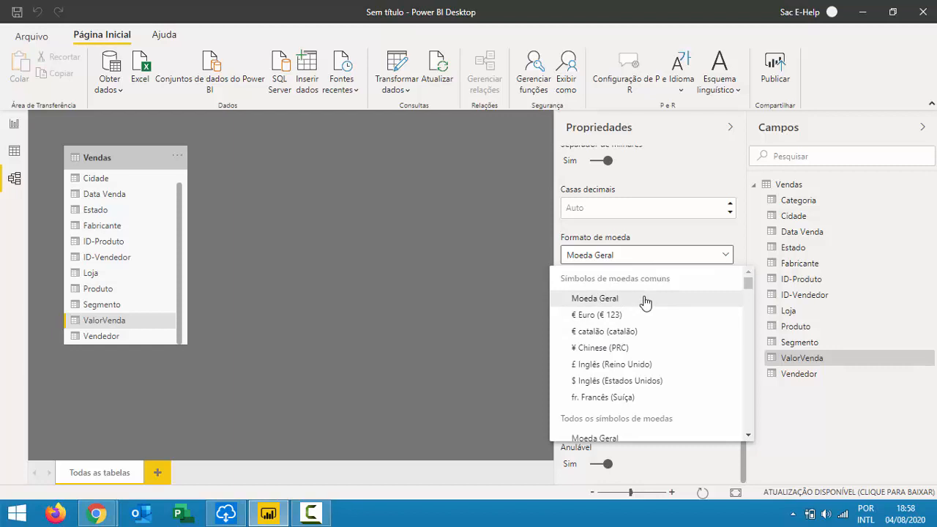
{"action": "scroll", "coordinate": [638, 313], "scroll_direction": "down", "scroll_amount": 6}
{"action": "scroll", "coordinate": [620, 346], "scroll_direction": "down", "scroll_amount": 18}
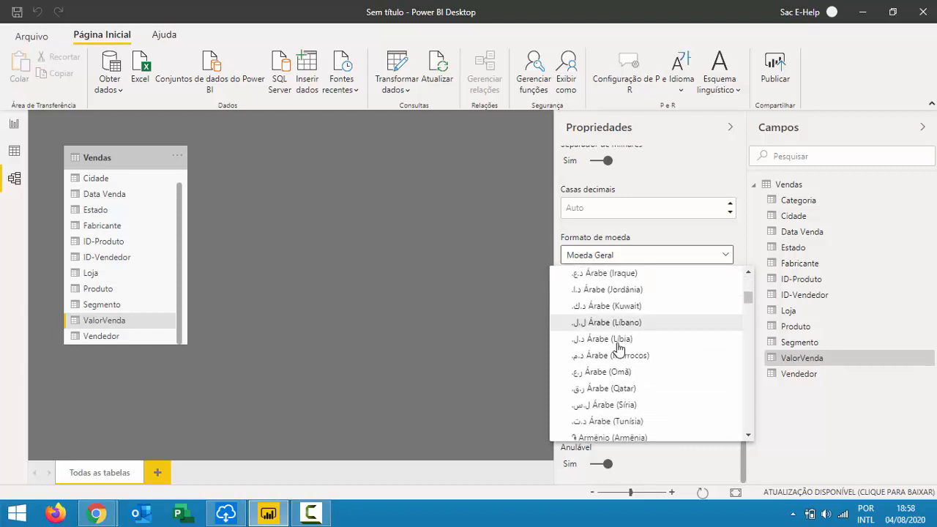
{"action": "scroll", "coordinate": [638, 338], "scroll_direction": "down", "scroll_amount": 15}
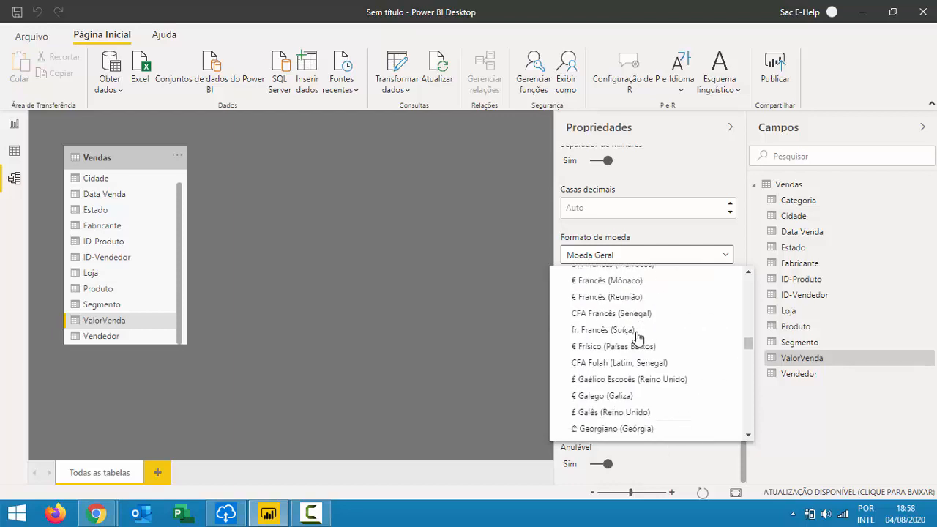
{"action": "scroll", "coordinate": [638, 336], "scroll_direction": "down", "scroll_amount": 15}
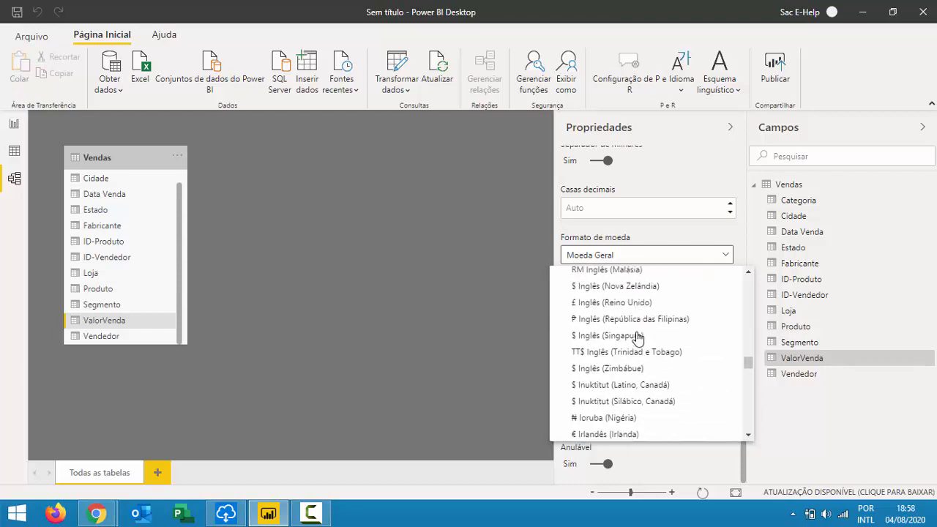
{"action": "scroll", "coordinate": [643, 336], "scroll_direction": "up", "scroll_amount": 2}
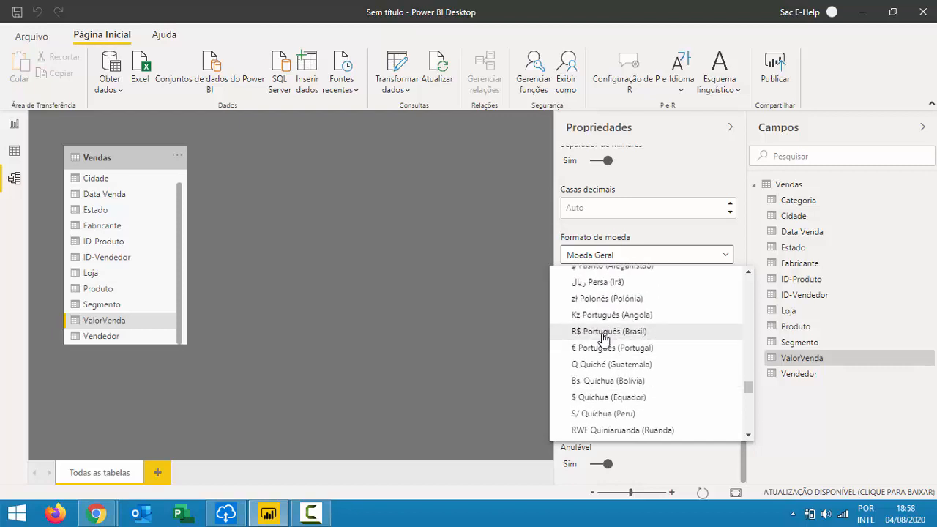
{"action": "left_click", "coordinate": [604, 335]}
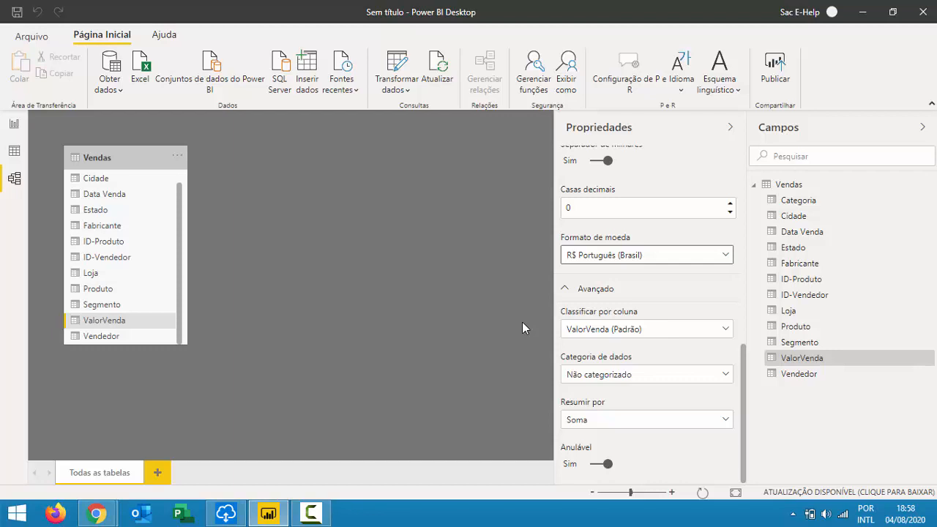
Review ValorVenda's currency and advanced properties, then switch to the Report view.
{"action": "scroll", "coordinate": [621, 341], "scroll_direction": "up", "scroll_amount": 2}
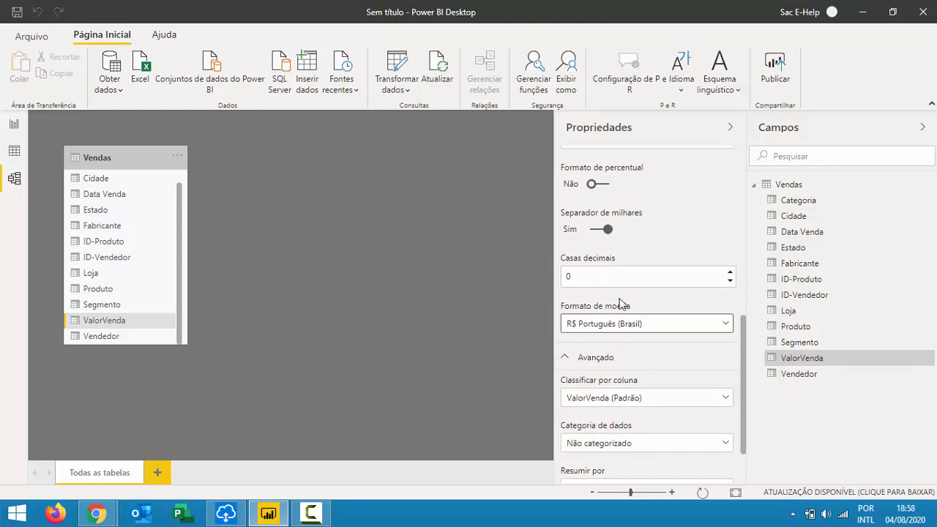
{"action": "scroll", "coordinate": [623, 326], "scroll_direction": "up", "scroll_amount": 2}
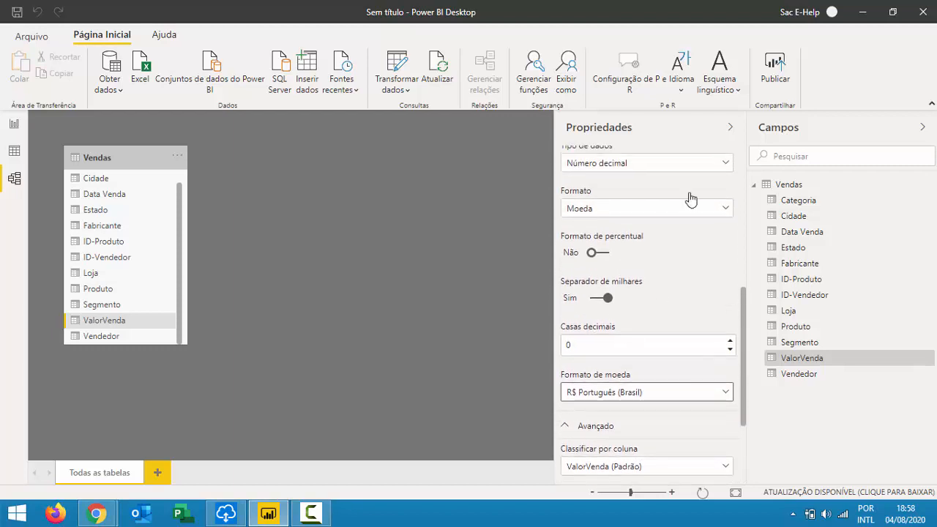
{"action": "scroll", "coordinate": [680, 337], "scroll_direction": "down", "scroll_amount": 3}
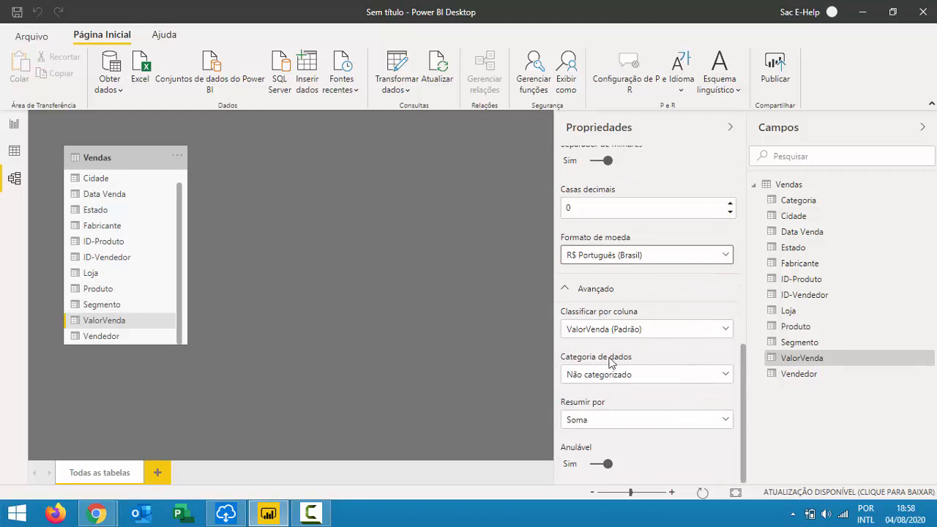
{"action": "scroll", "coordinate": [600, 289], "scroll_direction": "up", "scroll_amount": 5}
{"action": "scroll", "coordinate": [621, 263], "scroll_direction": "up", "scroll_amount": 2}
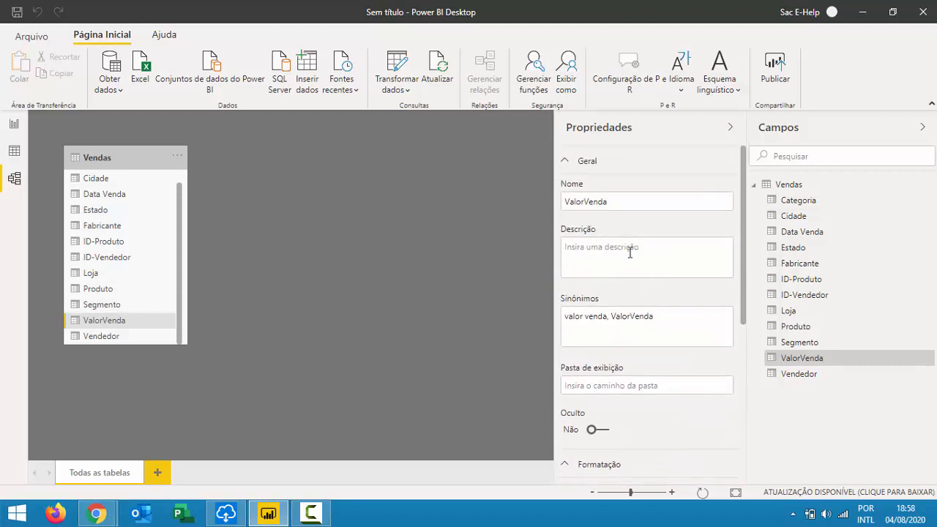
{"action": "scroll", "coordinate": [588, 328], "scroll_direction": "down", "scroll_amount": 5}
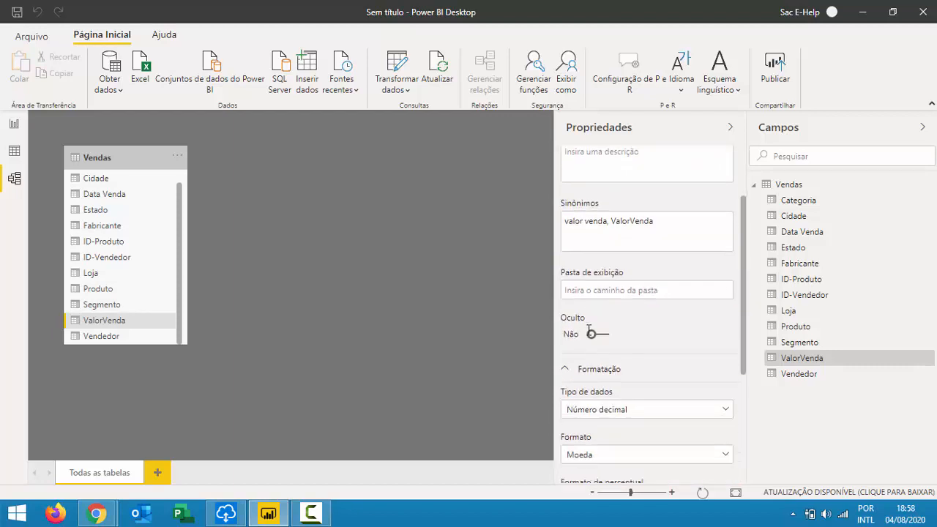
{"action": "scroll", "coordinate": [617, 381], "scroll_direction": "down", "scroll_amount": 3}
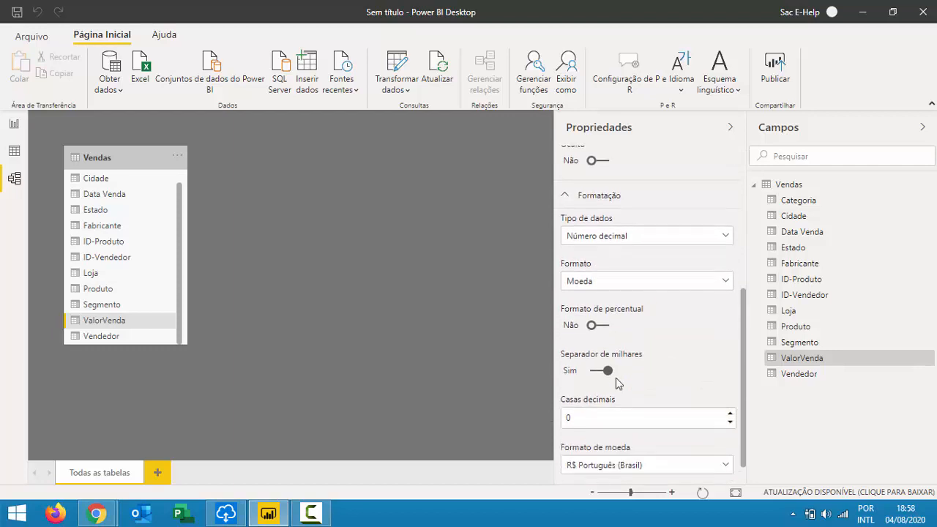
{"action": "left_click", "coordinate": [603, 472]}
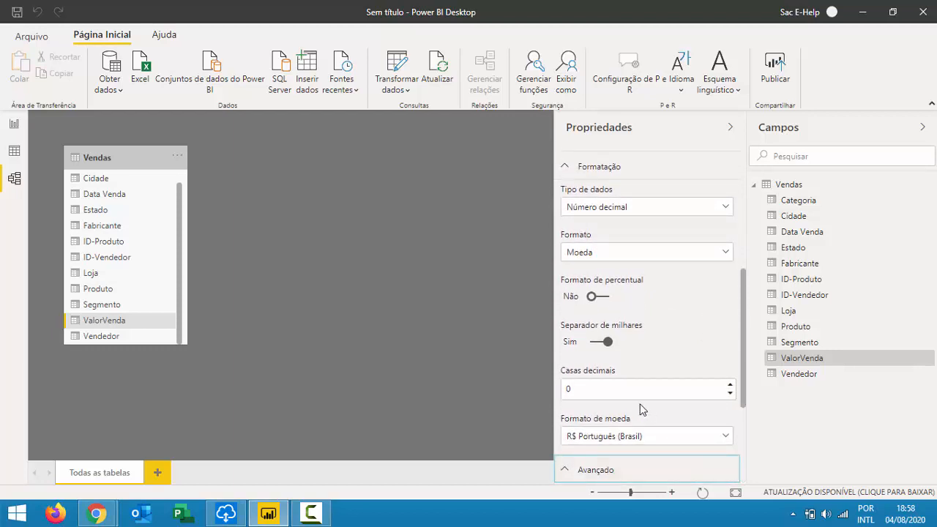
{"action": "scroll", "coordinate": [638, 396], "scroll_direction": "down", "scroll_amount": 1}
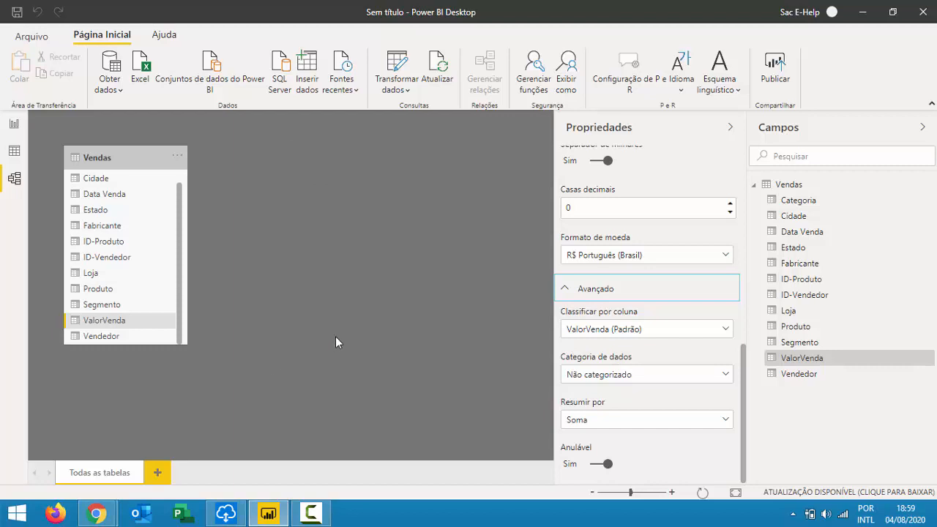
{"action": "scroll", "coordinate": [619, 335], "scroll_direction": "up", "scroll_amount": 2}
{"action": "scroll", "coordinate": [619, 337], "scroll_direction": "up", "scroll_amount": 3}
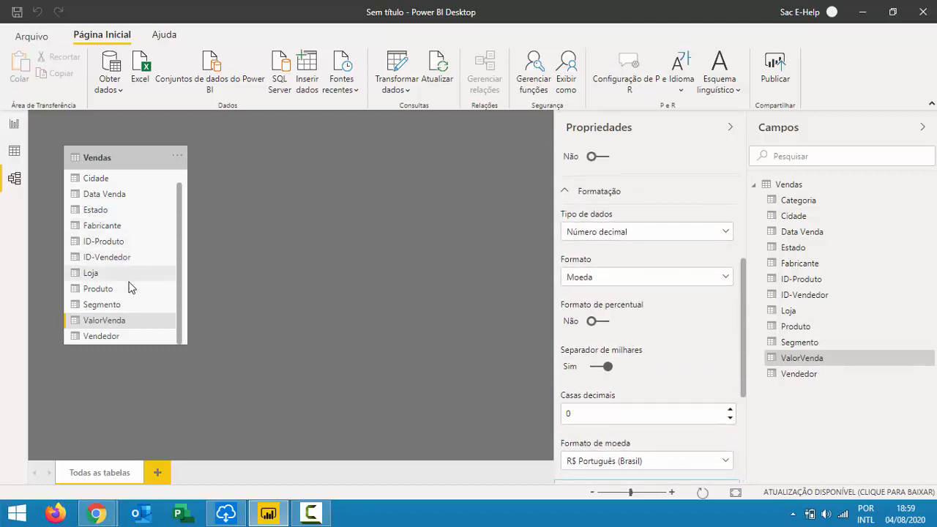
{"action": "scroll", "coordinate": [125, 342], "scroll_direction": "up", "scroll_amount": 1}
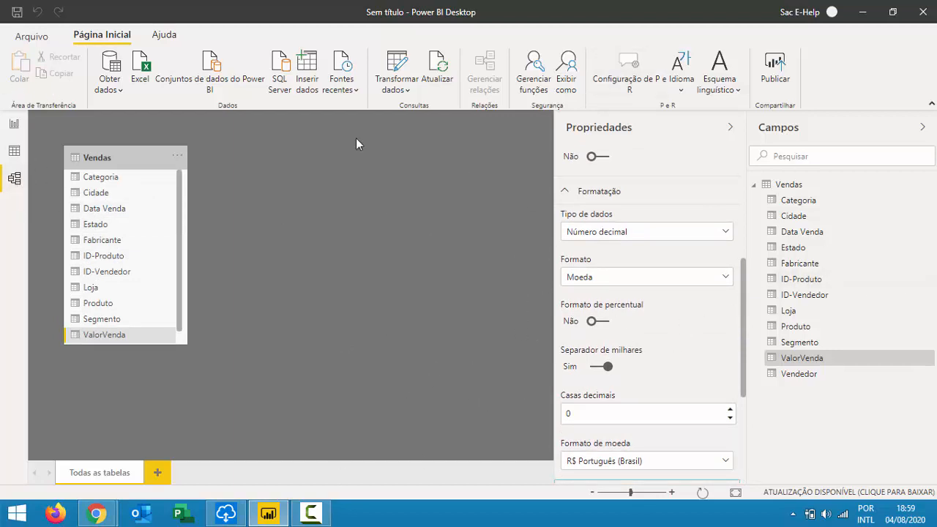
{"action": "left_click", "coordinate": [12, 128]}
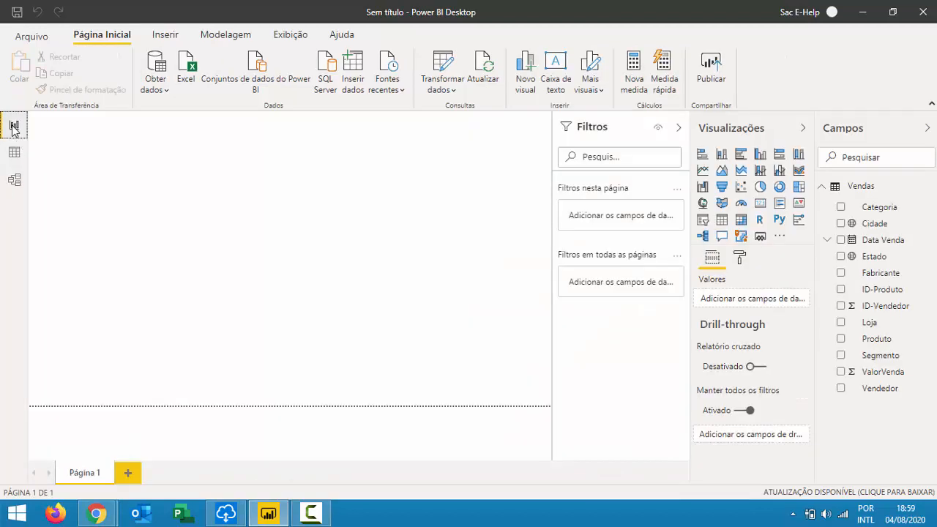
Check the Google Meet call, return to Power BI, and reopen the Modelo view.
{"action": "key", "text": "alt+Tab"}
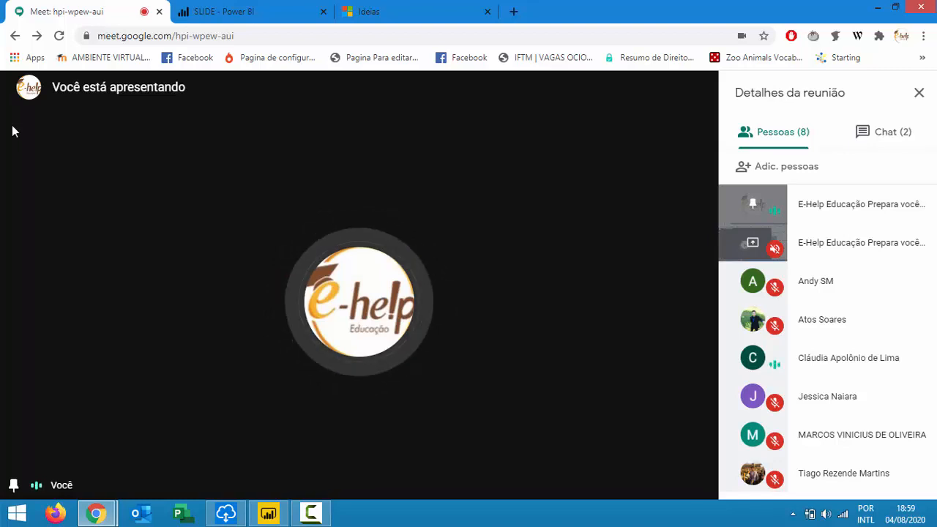
{"action": "left_click", "coordinate": [268, 513]}
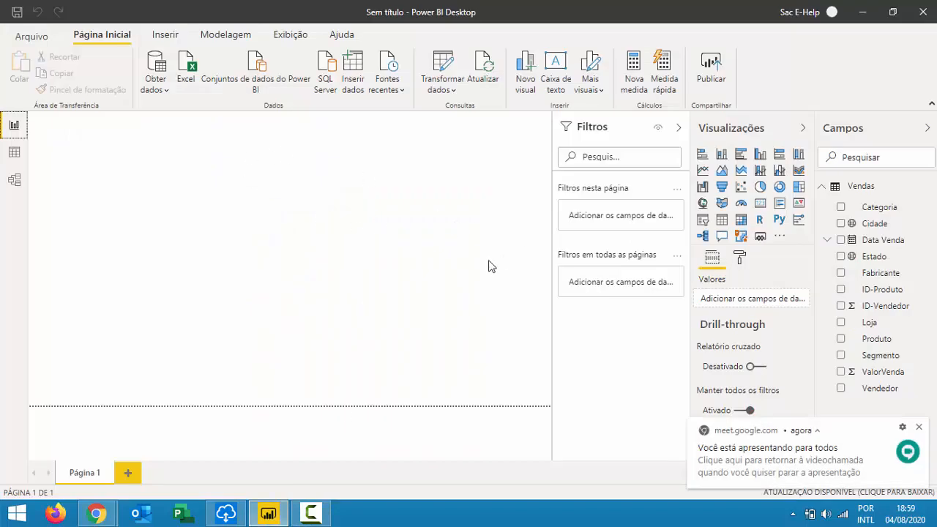
{"action": "left_click", "coordinate": [14, 179]}
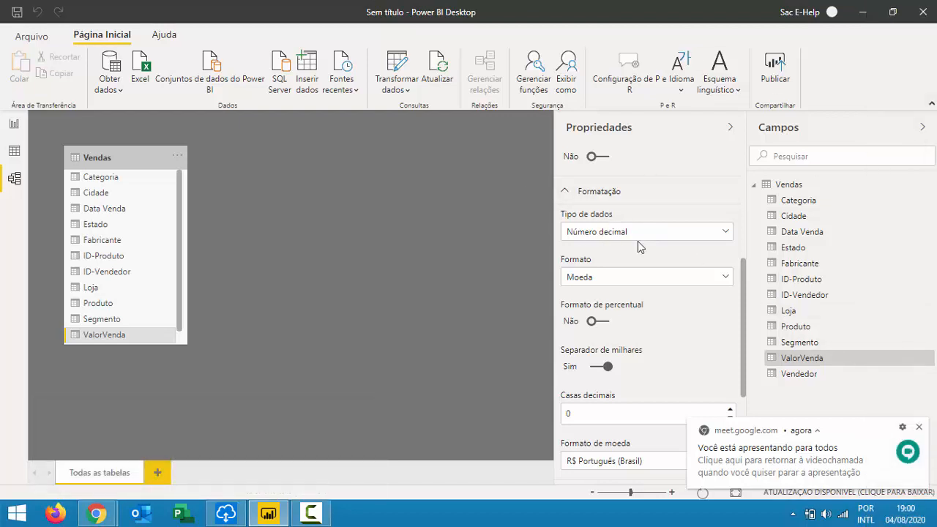
Confirm ValorVenda keeps the Moeda format with R$ Português (Brasil) currency.
{"action": "left_click", "coordinate": [594, 278]}
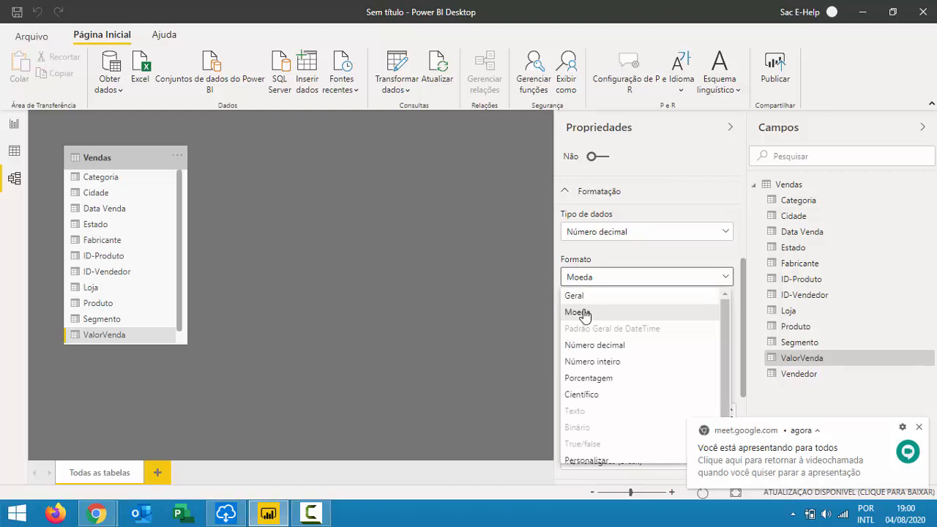
{"action": "left_click", "coordinate": [584, 314]}
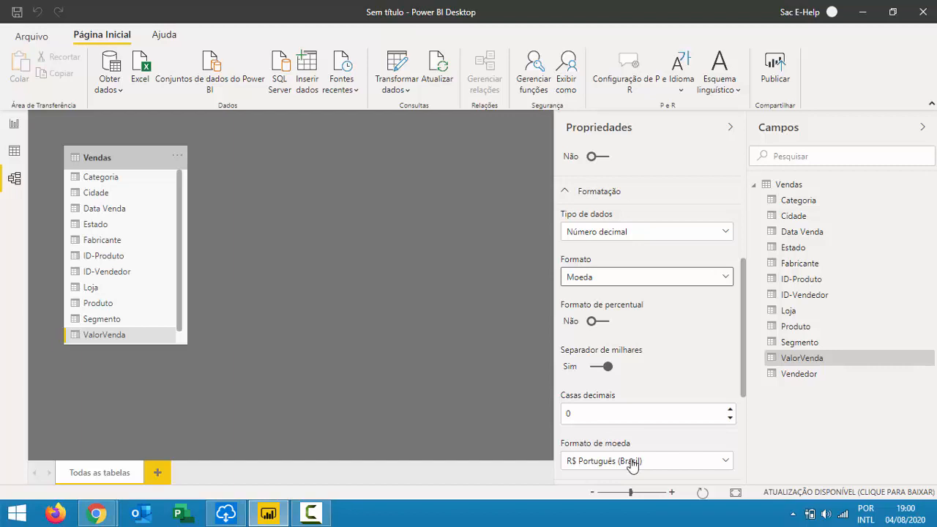
{"action": "left_click", "coordinate": [633, 463]}
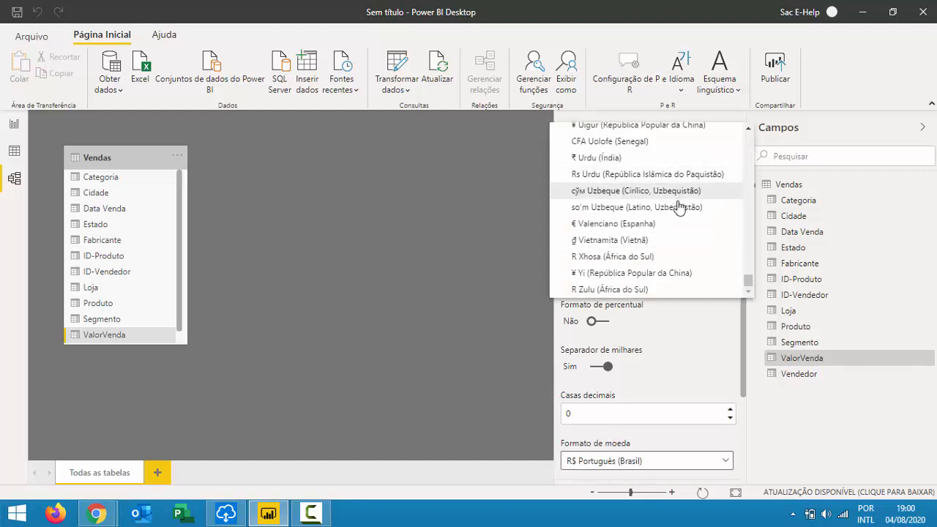
{"action": "scroll", "coordinate": [609, 167], "scroll_direction": "up", "scroll_amount": 3}
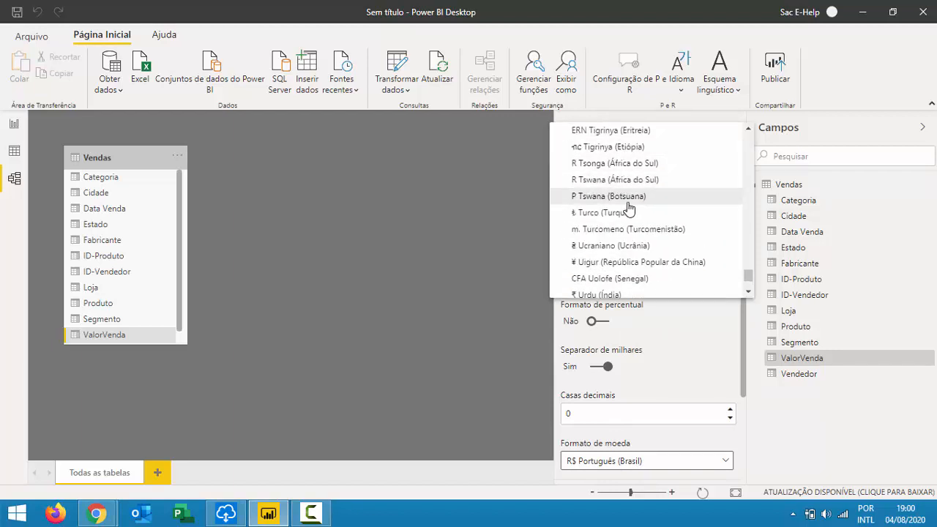
{"action": "key", "text": "Escape"}
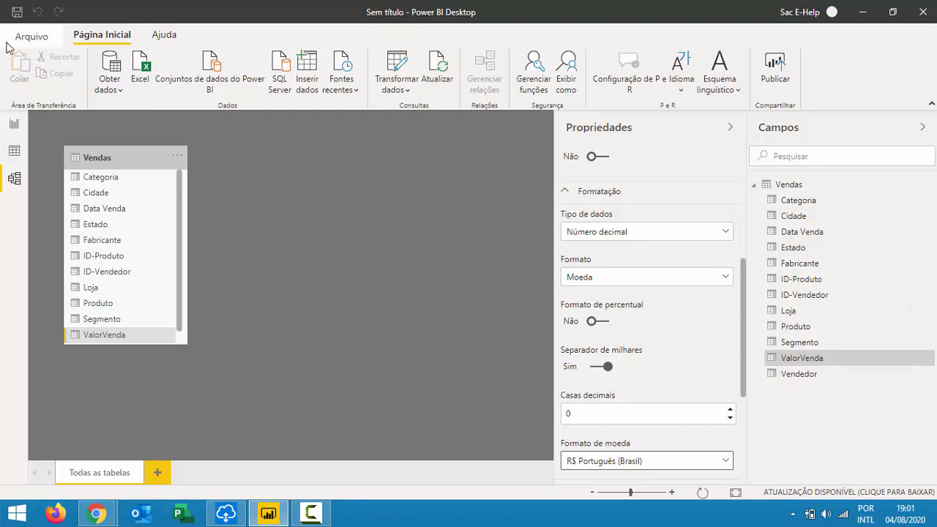
Switch to the Report view showing the blank page and Vendas fields.
{"action": "left_click", "coordinate": [16, 128]}
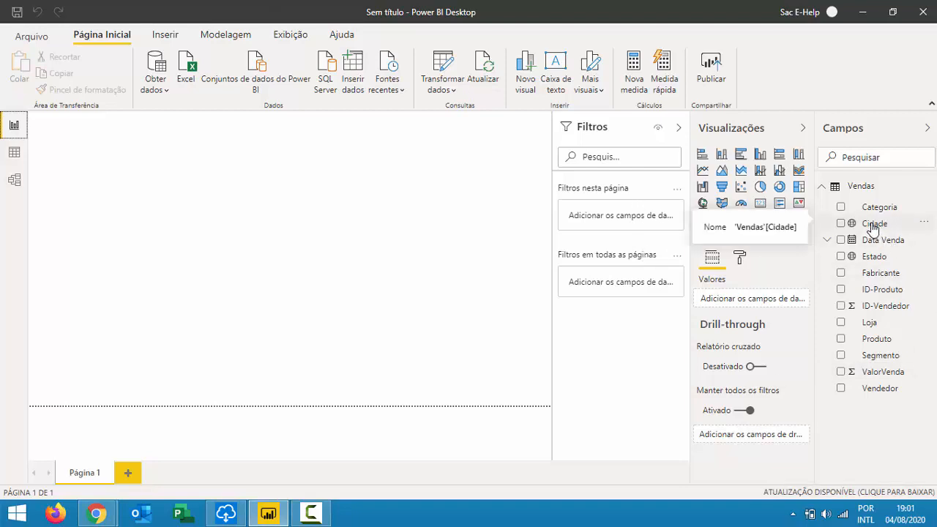
Create an enlarged Cidade map, then start a second Estado map below it.
{"action": "left_click_drag", "start_coordinate": [872, 228], "coordinate": [263, 162]}
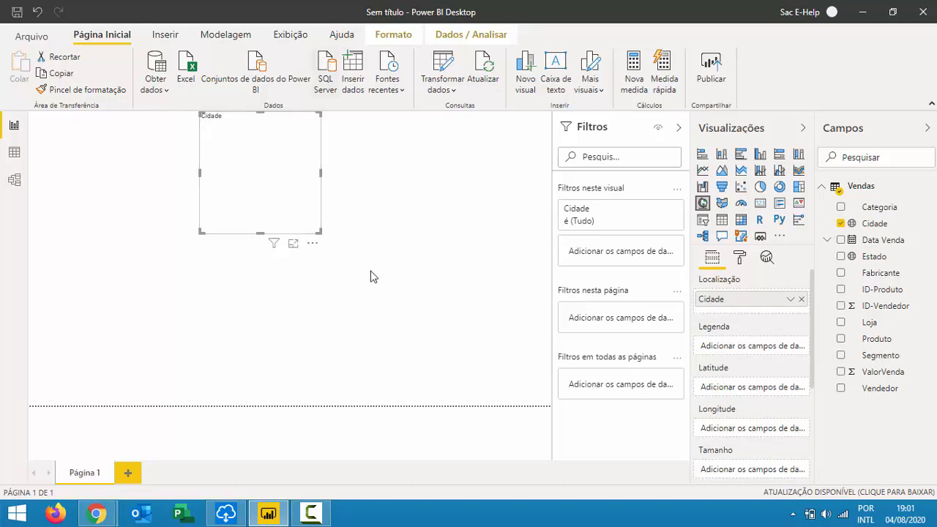
{"action": "left_click_drag", "start_coordinate": [320, 232], "coordinate": [390, 285]}
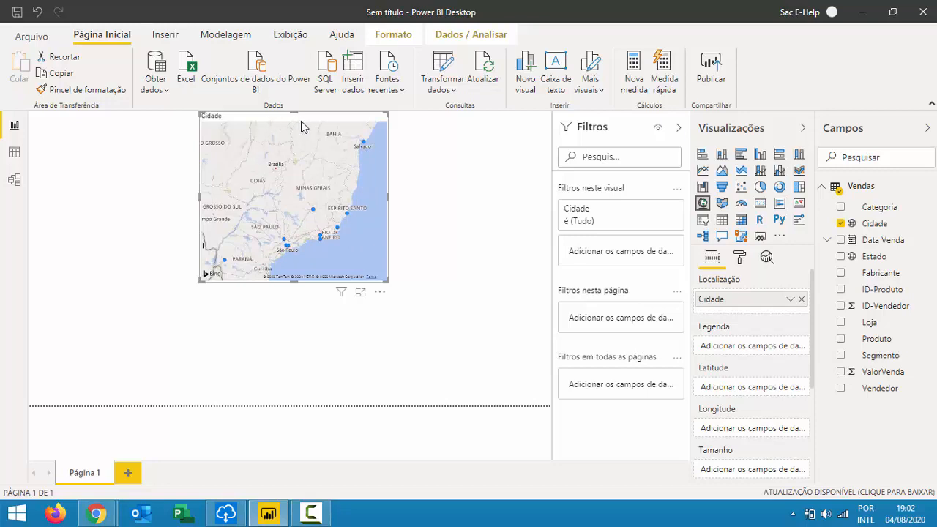
{"action": "left_click_drag", "start_coordinate": [871, 256], "coordinate": [328, 357]}
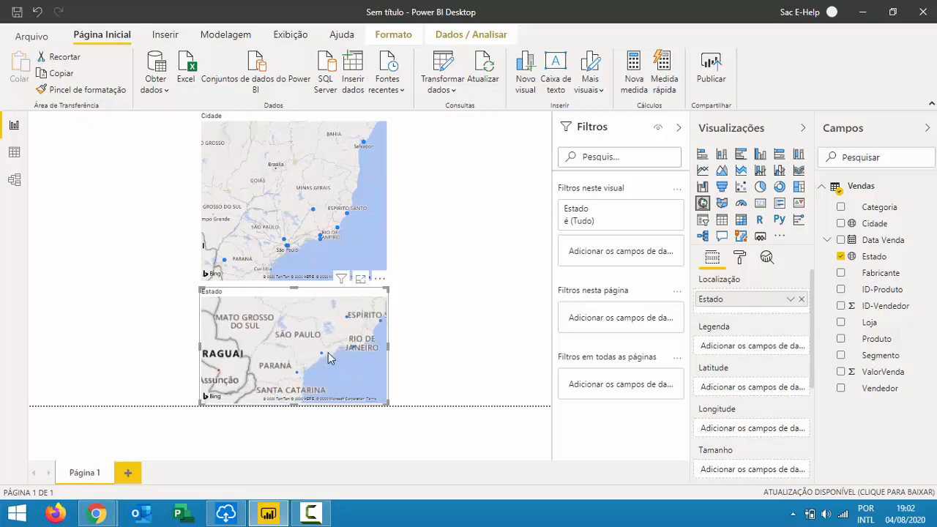
Delete the Estado map and then the Cidade map with each map's Remover option.
{"action": "mouse_move", "coordinate": [330, 362]}
{"action": "left_mouse_down"}
{"action": "mouse_move", "coordinate": [318, 361]}
{"action": "mouse_move", "coordinate": [323, 351]}
{"action": "left_mouse_up"}
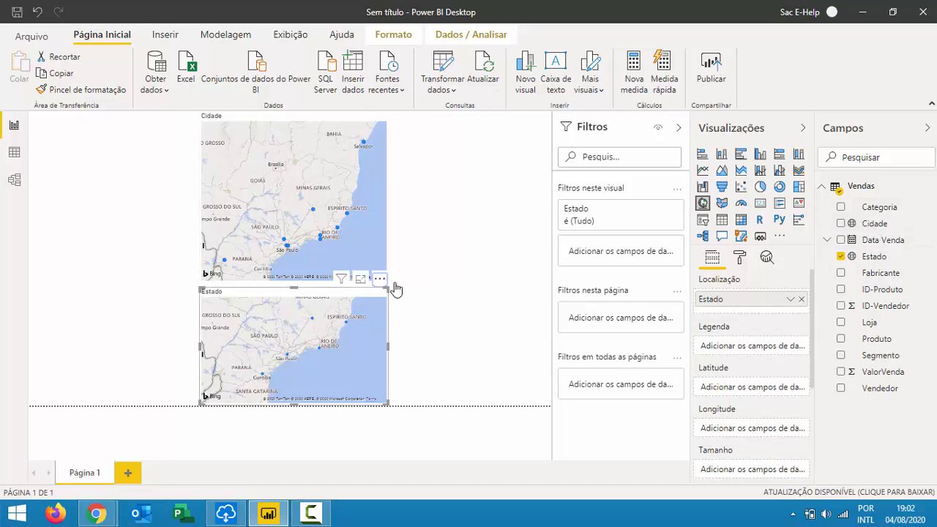
{"action": "left_click", "coordinate": [379, 279]}
{"action": "left_click", "coordinate": [412, 327]}
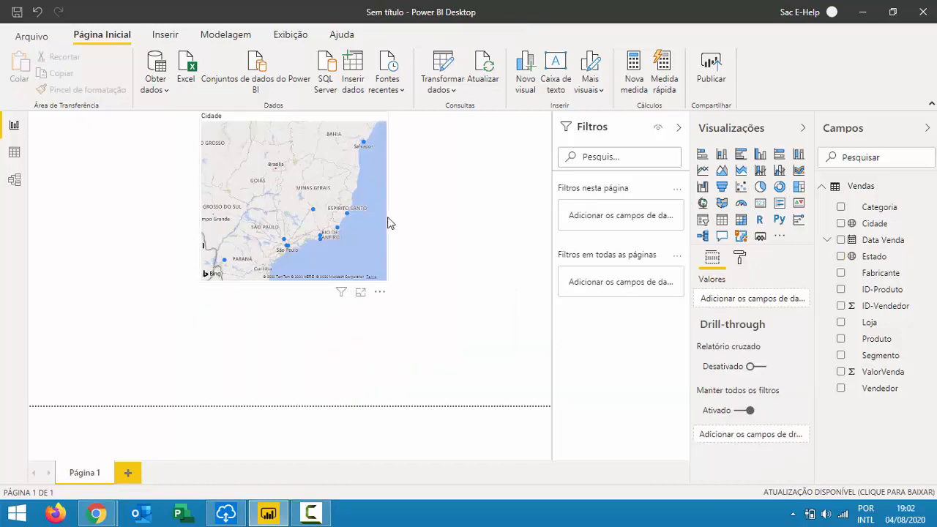
{"action": "left_click", "coordinate": [375, 289]}
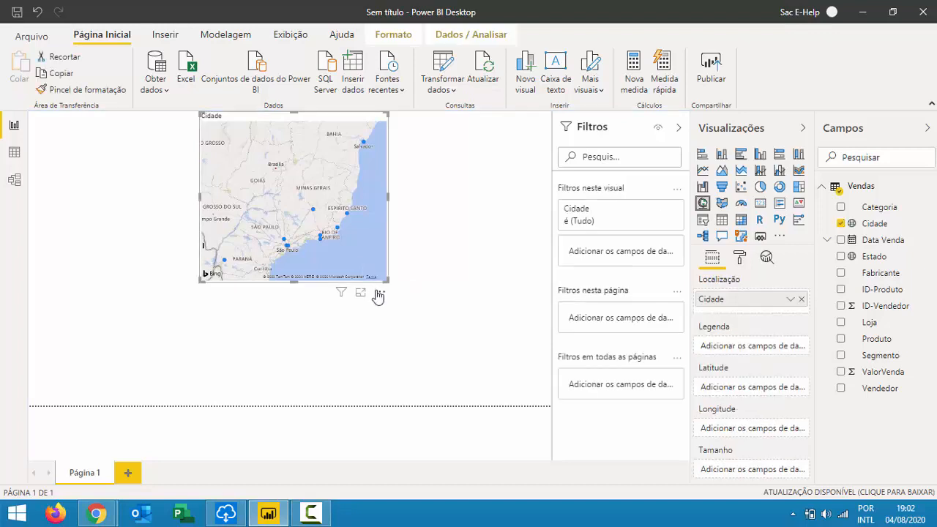
{"action": "left_click", "coordinate": [379, 292]}
{"action": "left_click", "coordinate": [412, 340]}
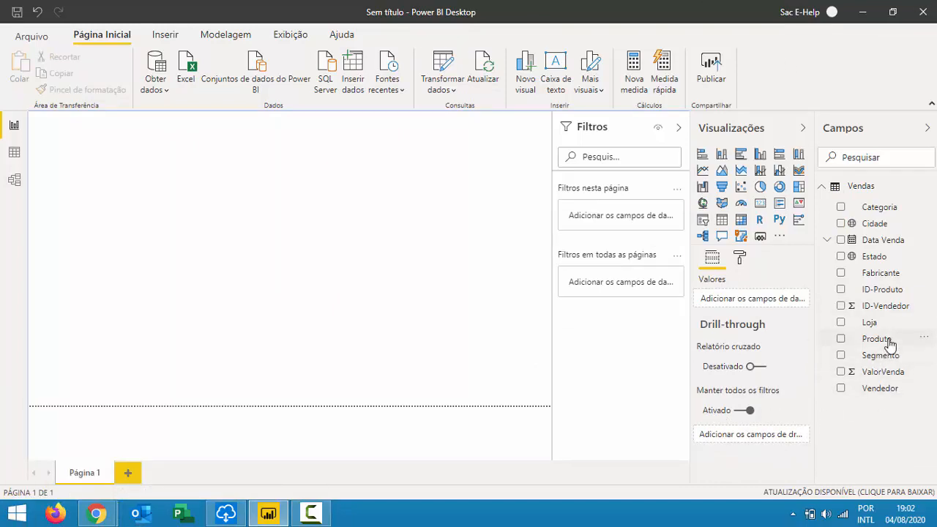
{"action": "left_click_drag", "start_coordinate": [881, 346], "coordinate": [147, 210]}
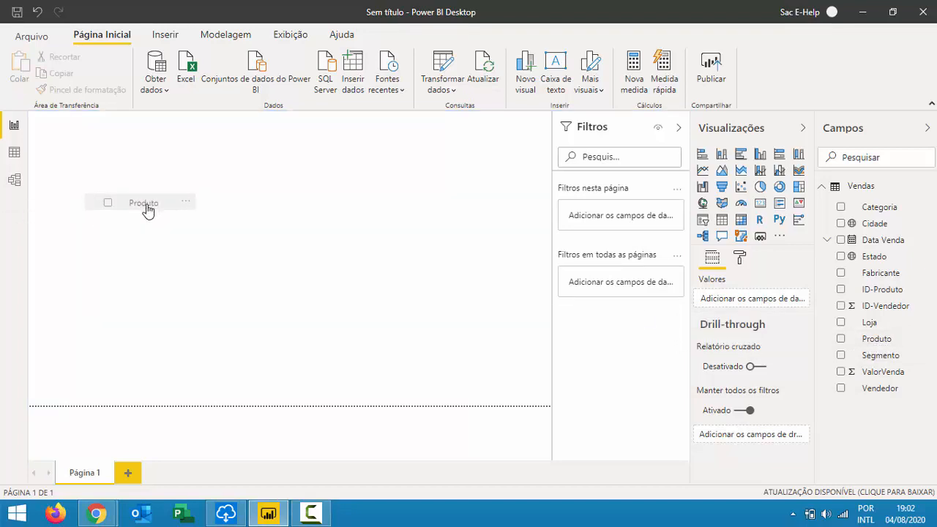
{"action": "left_click_drag", "start_coordinate": [148, 210], "coordinate": [214, 207]}
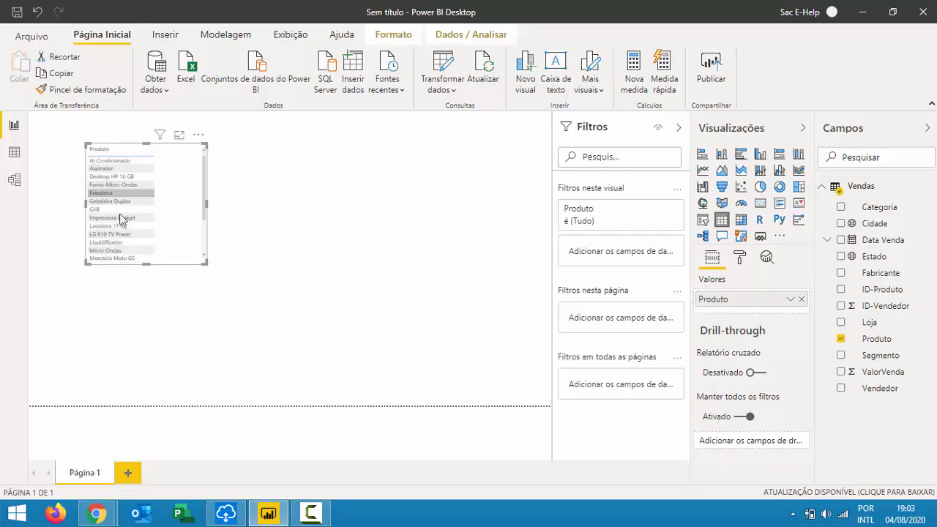
{"action": "left_click", "coordinate": [198, 134]}
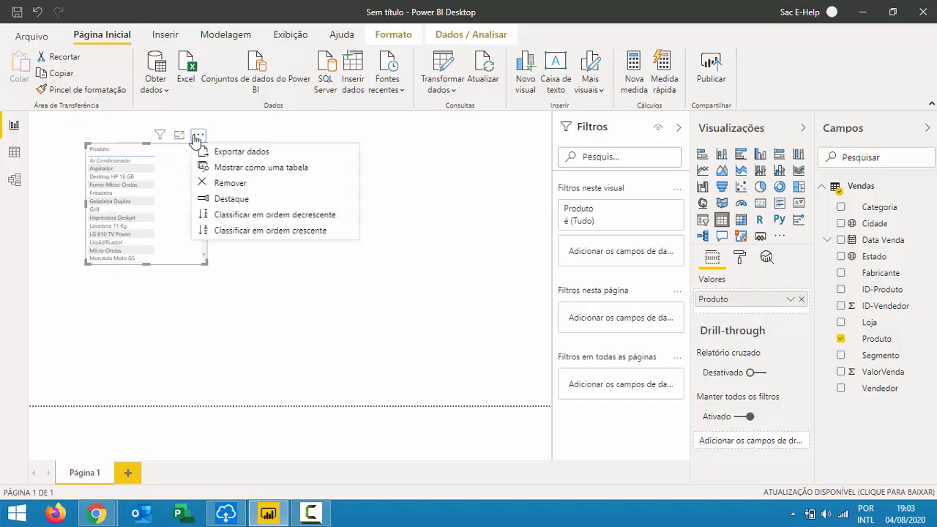
{"action": "left_click", "coordinate": [221, 186]}
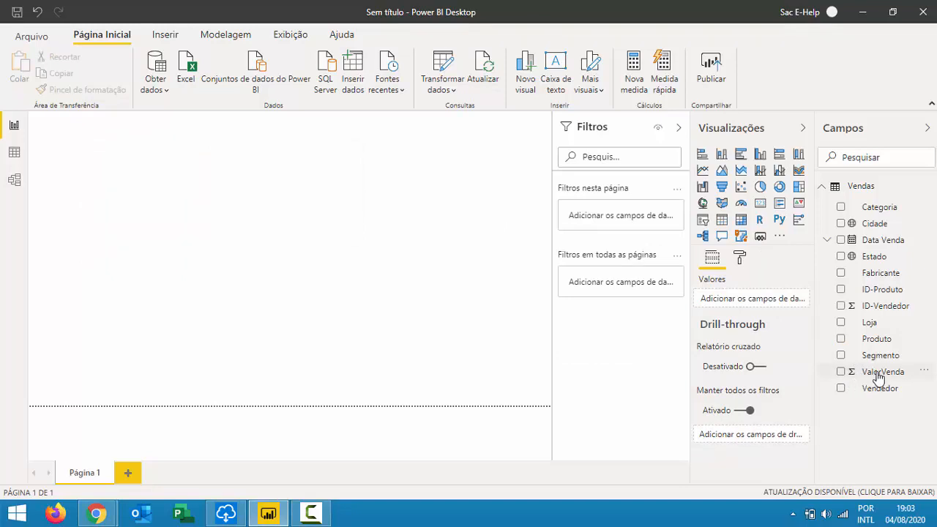
{"action": "left_click_drag", "start_coordinate": [882, 373], "coordinate": [202, 196]}
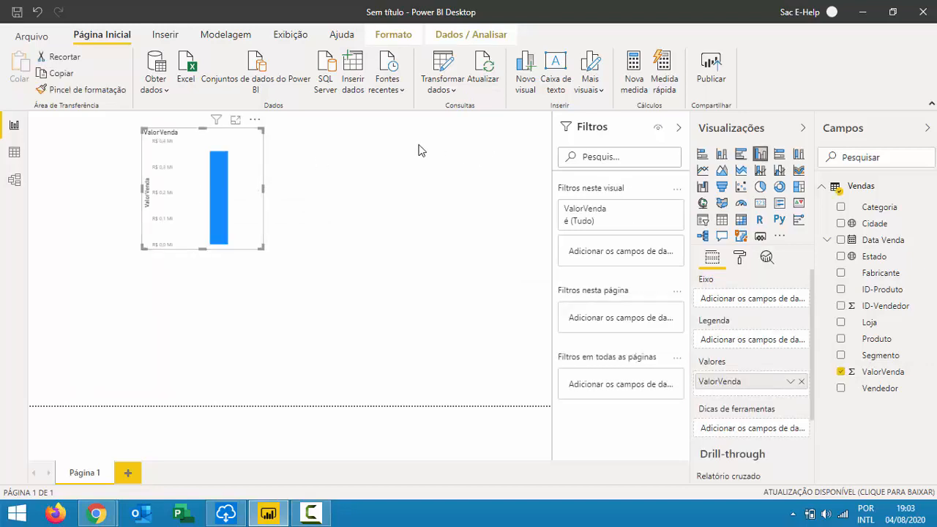
{"action": "left_click", "coordinate": [255, 120]}
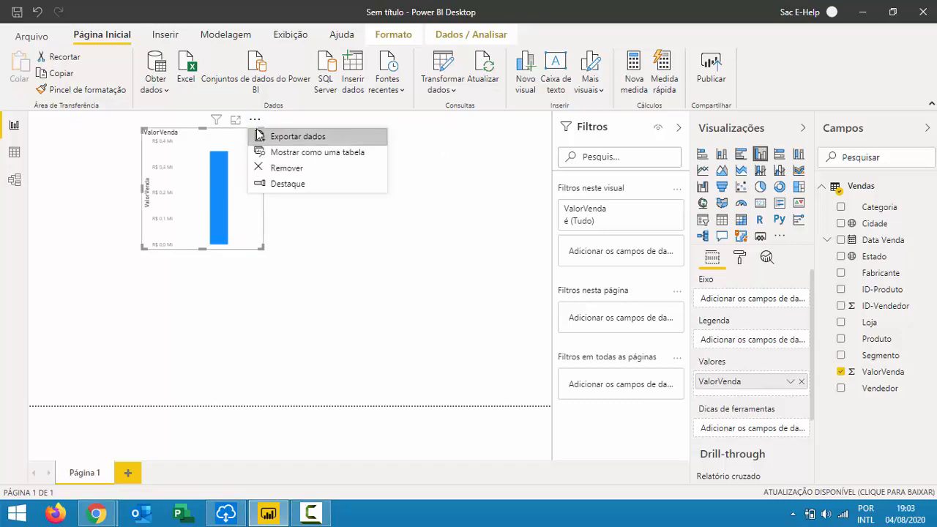
{"action": "left_click", "coordinate": [273, 168]}
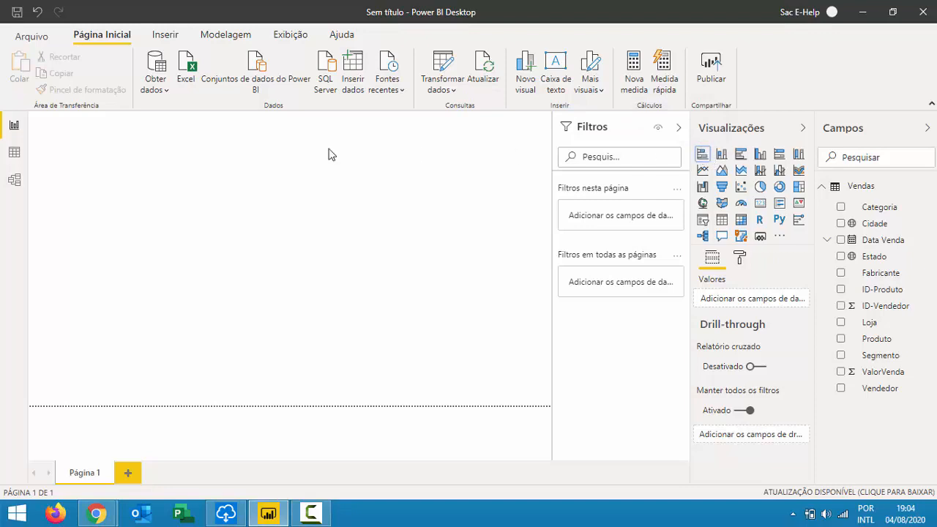
Build a stacked bar chart of ValorVenda by Cidade, then enlarge and reposition it.
{"action": "left_click", "coordinate": [703, 153]}
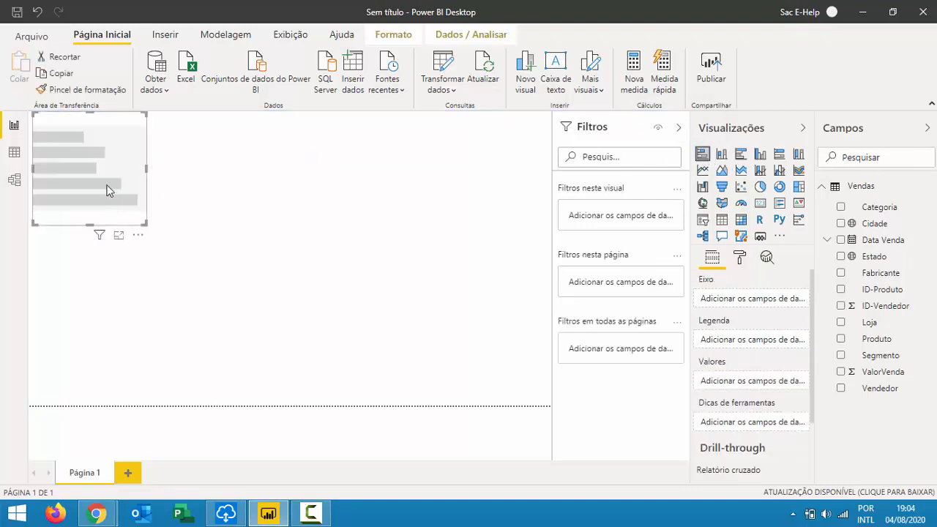
{"action": "left_click_drag", "start_coordinate": [137, 242], "coordinate": [252, 285]}
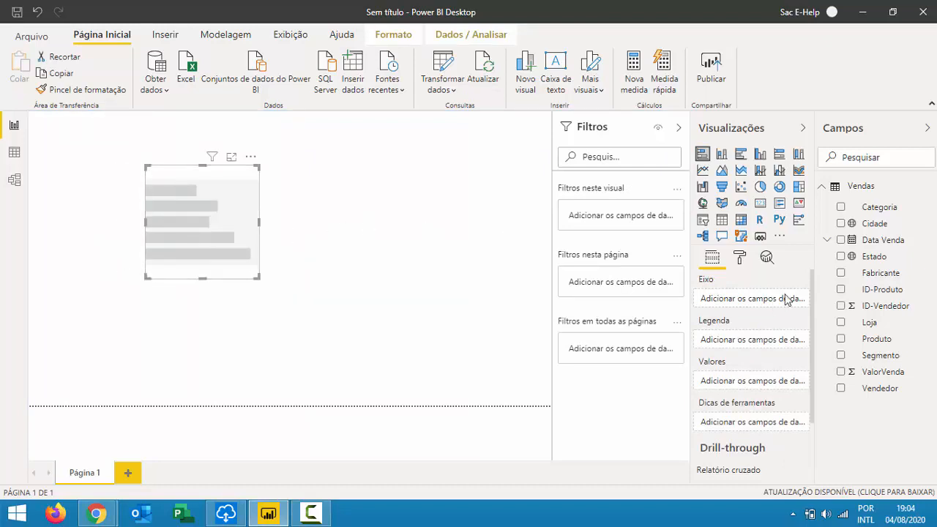
{"action": "left_click_drag", "start_coordinate": [883, 225], "coordinate": [217, 203]}
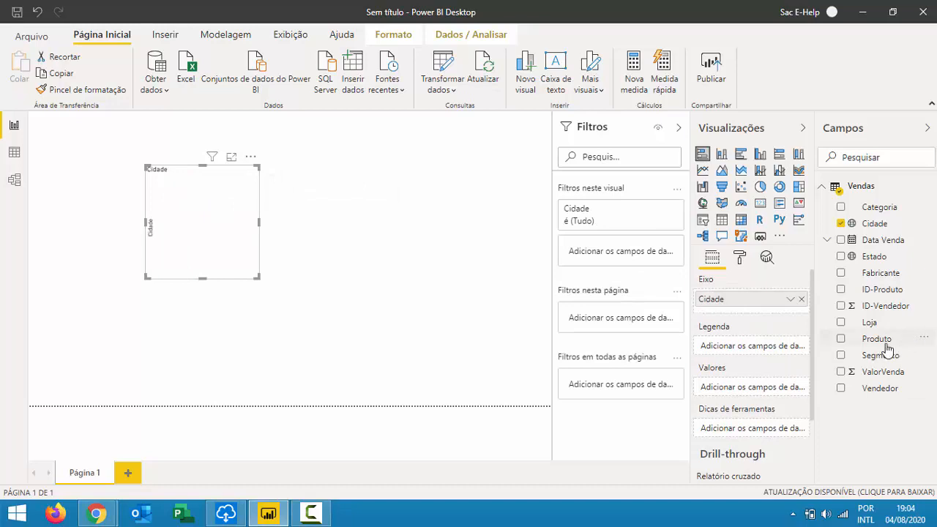
{"action": "left_click_drag", "start_coordinate": [771, 374], "coordinate": [200, 241]}
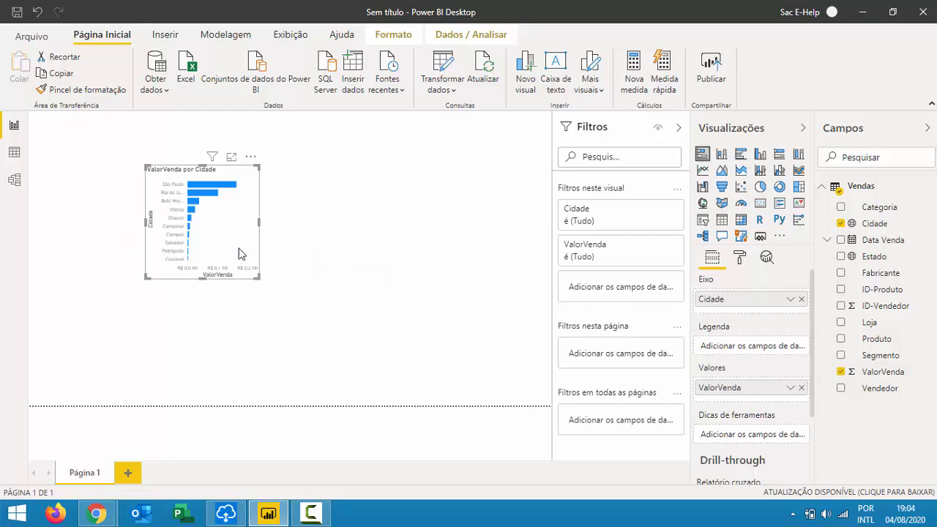
{"action": "left_click_drag", "start_coordinate": [258, 277], "coordinate": [467, 367]}
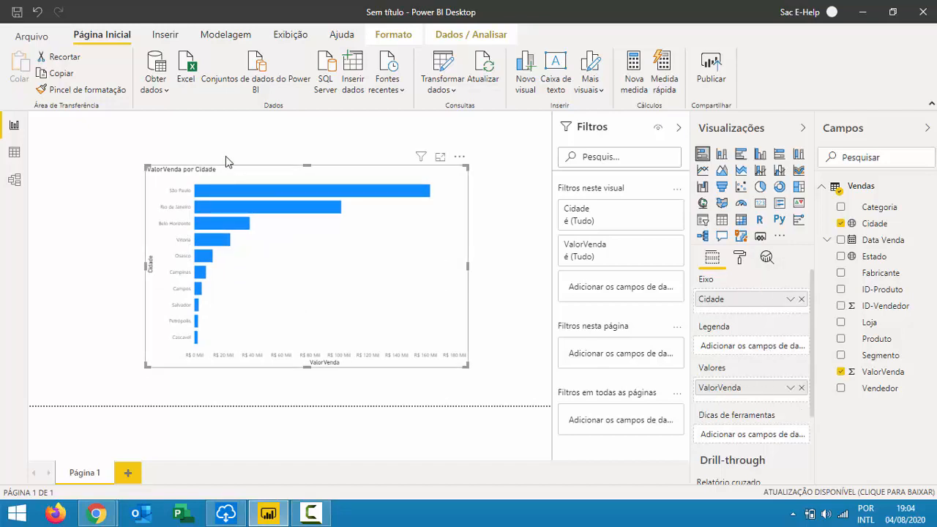
{"action": "left_click_drag", "start_coordinate": [459, 161], "coordinate": [500, 153]}
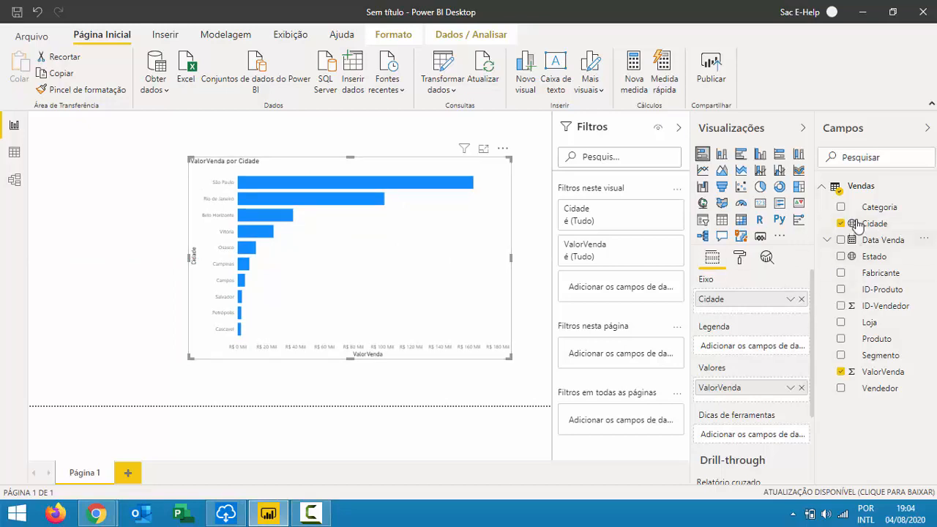
Swap the chart's axis from Cidade to Fabricante, then remove the bar chart.
{"action": "left_click", "coordinate": [802, 301]}
{"action": "left_click_drag", "start_coordinate": [882, 273], "coordinate": [330, 183]}
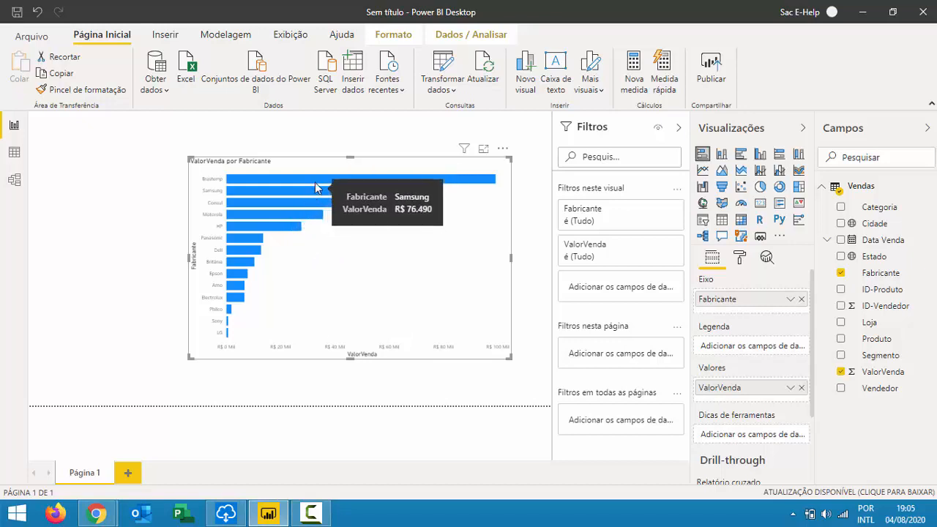
{"action": "left_click", "coordinate": [503, 150]}
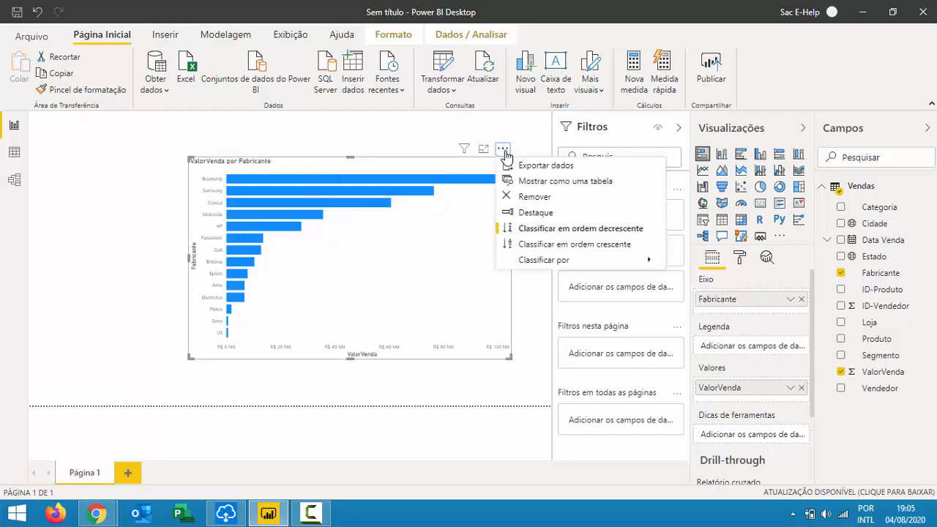
{"action": "left_click", "coordinate": [526, 200]}
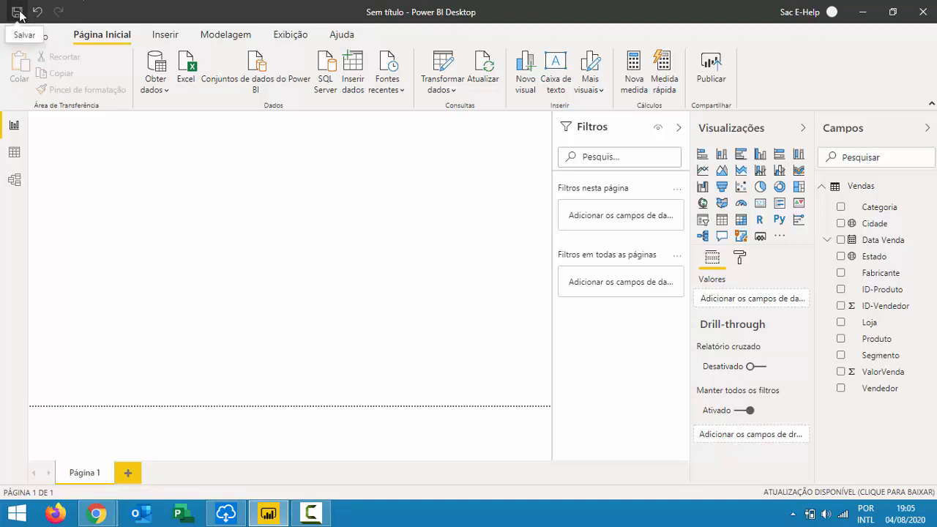
Browse the File menu's recent reports list and open Vitrine.pbix.
{"action": "left_click", "coordinate": [40, 38]}
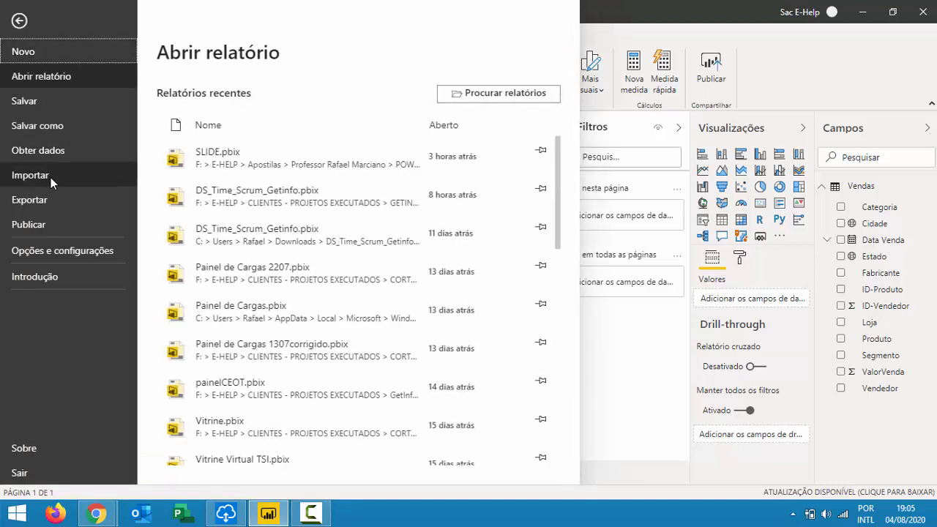
{"action": "left_click", "coordinate": [47, 75]}
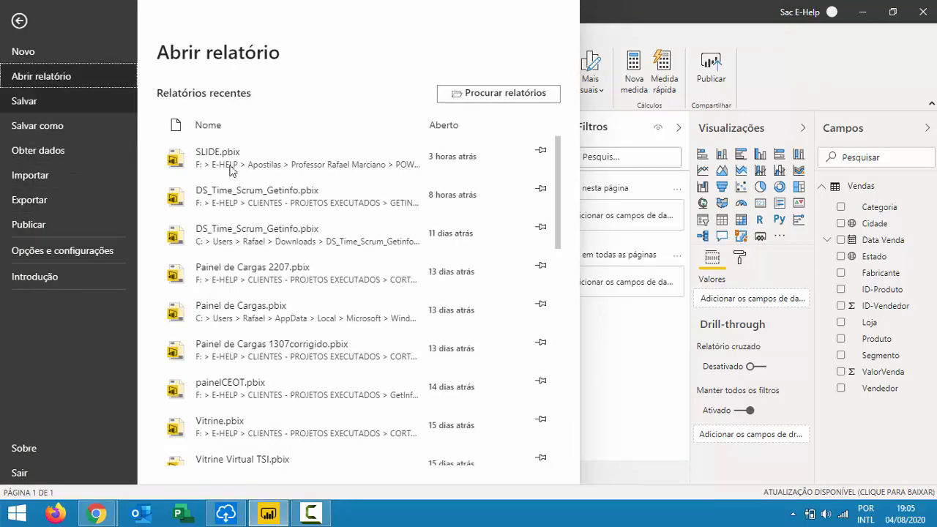
{"action": "scroll", "coordinate": [292, 257], "scroll_direction": "down", "scroll_amount": 5}
{"action": "scroll", "coordinate": [291, 257], "scroll_direction": "down", "scroll_amount": 1}
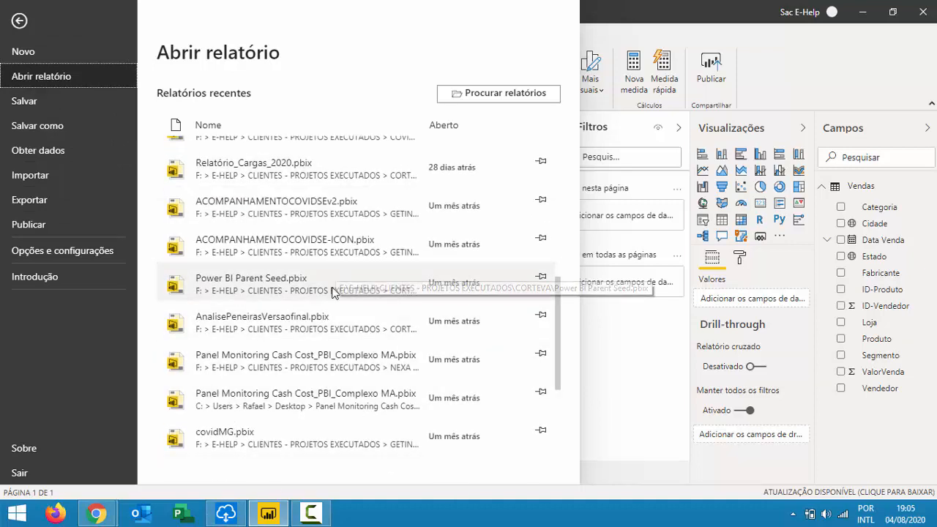
{"action": "scroll", "coordinate": [288, 287], "scroll_direction": "up", "scroll_amount": 4}
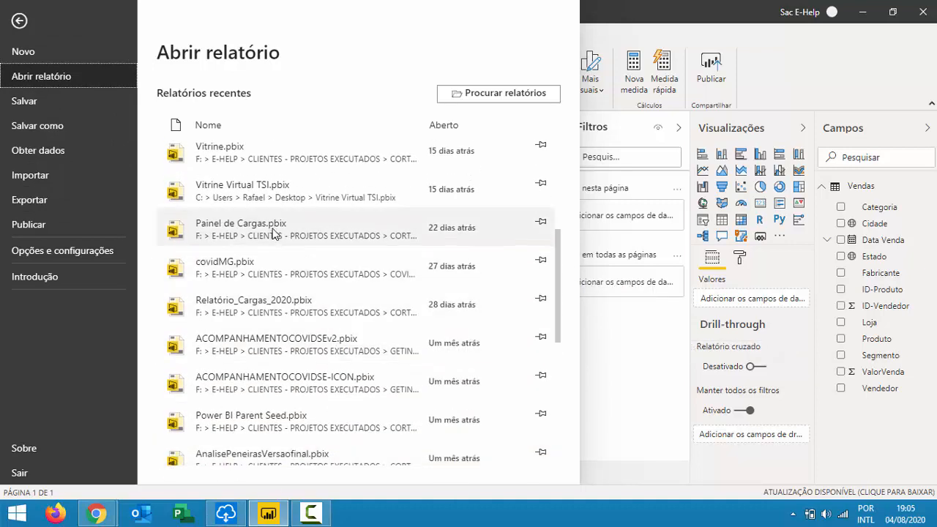
{"action": "scroll", "coordinate": [273, 230], "scroll_direction": "up", "scroll_amount": 2}
{"action": "key", "text": "Escape"}
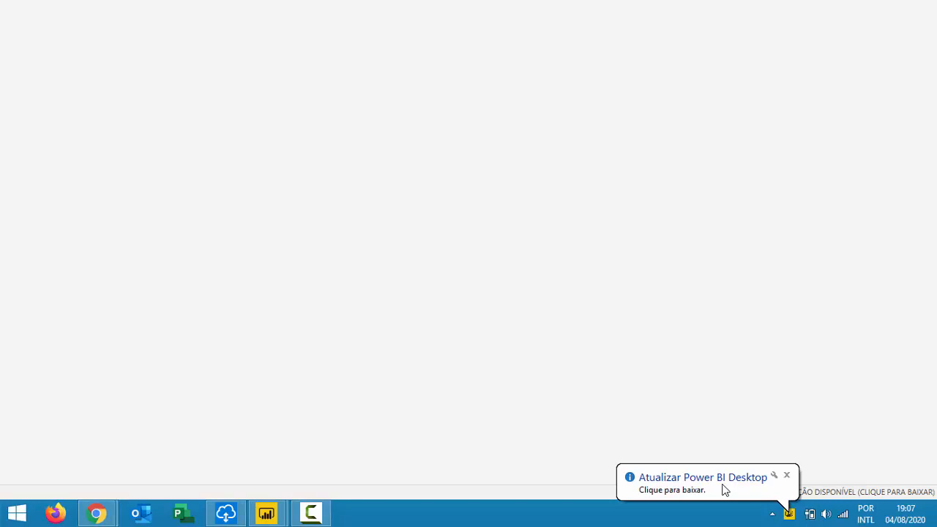
Dismiss the update notification, then switch from the untitled report window to the Vitrine window.
{"action": "left_click", "coordinate": [787, 476]}
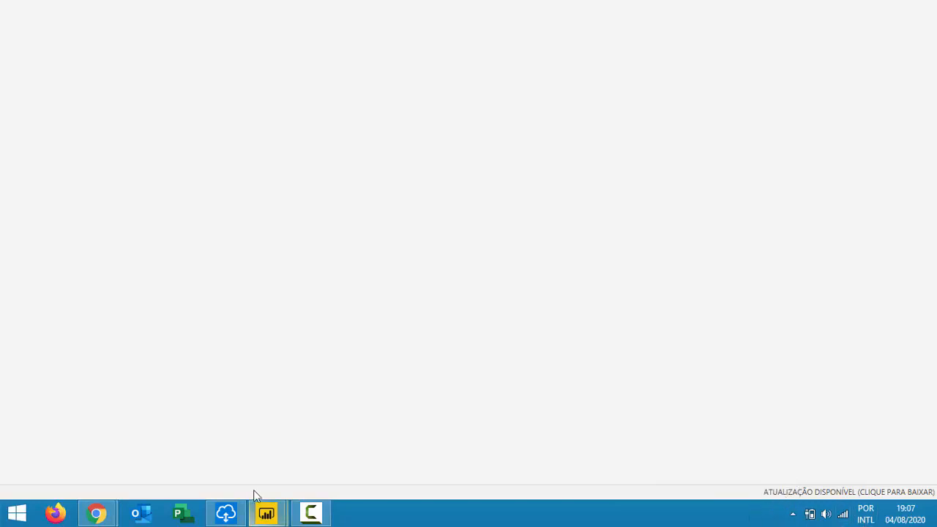
{"action": "mouse_move", "coordinate": [271, 516]}
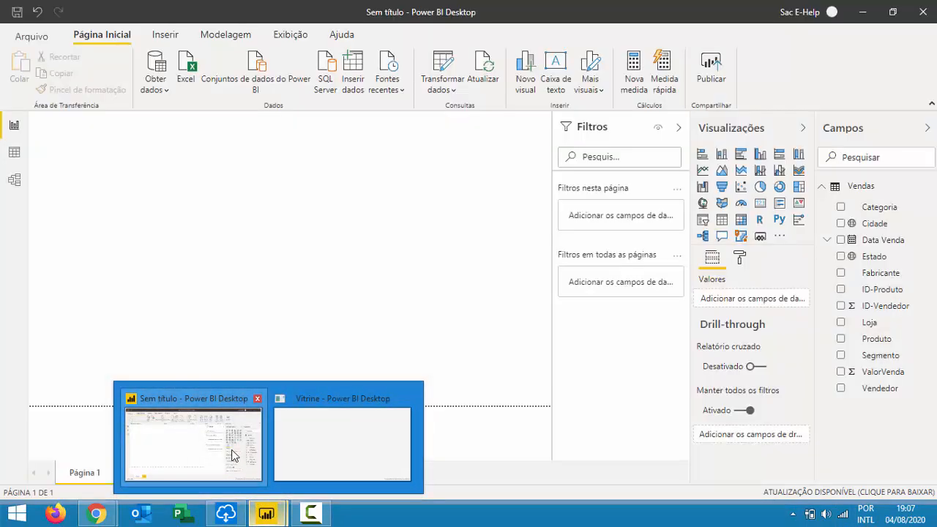
{"action": "left_click", "coordinate": [235, 452]}
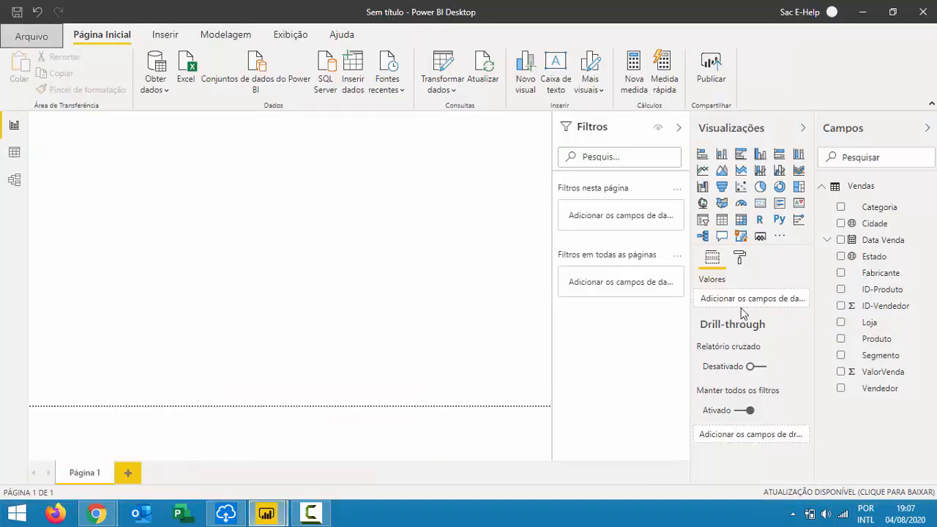
{"action": "mouse_move", "coordinate": [267, 515]}
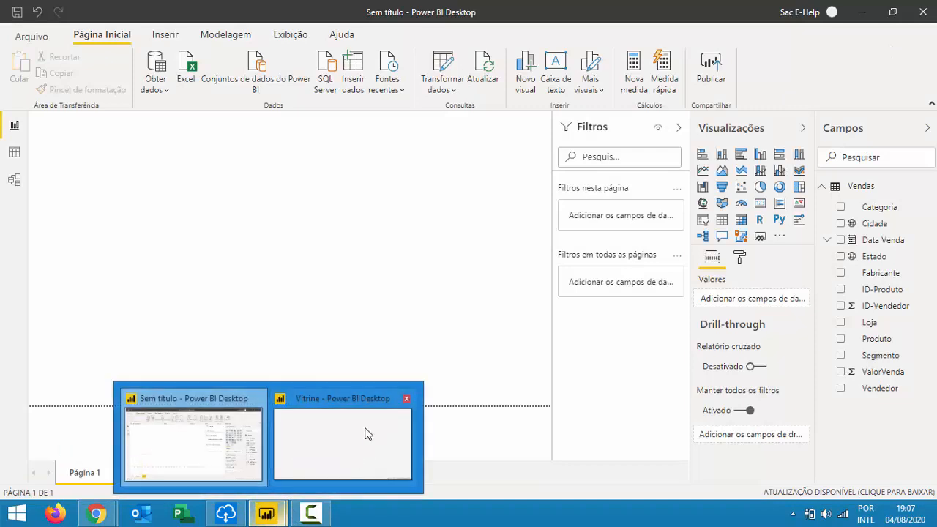
{"action": "left_click", "coordinate": [361, 443]}
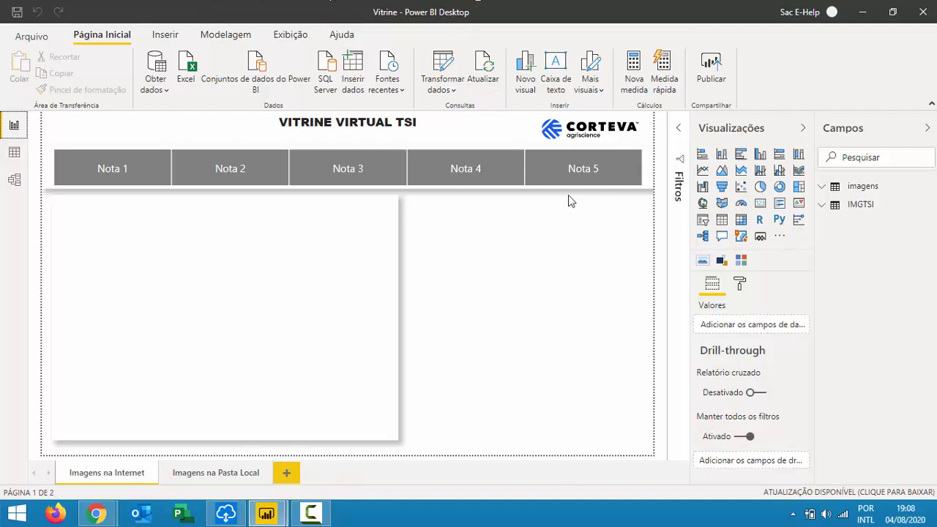
Select Nota 4 plus Nota 5 in the Nota slicer after briefly trying Nota 2 and 1.
{"action": "left_click", "coordinate": [220, 168]}
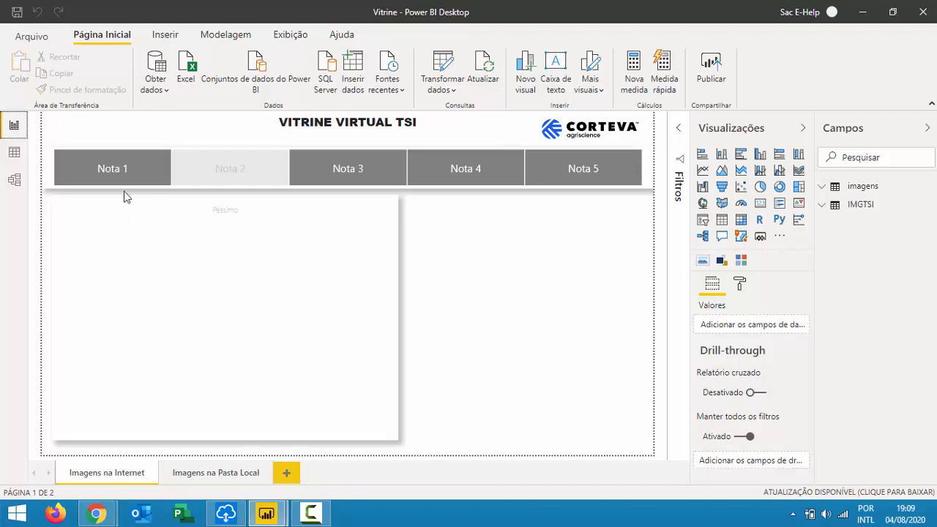
{"action": "left_click", "coordinate": [121, 165]}
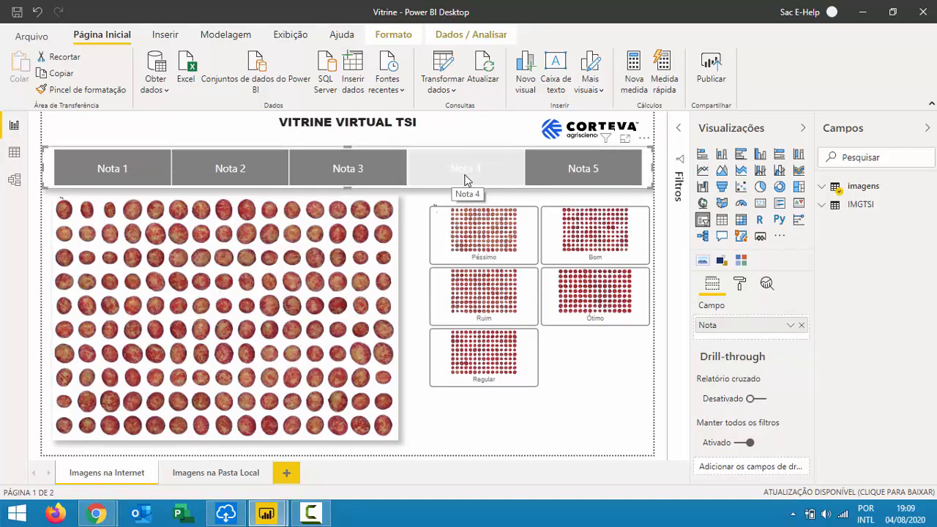
{"action": "left_click", "coordinate": [524, 172]}
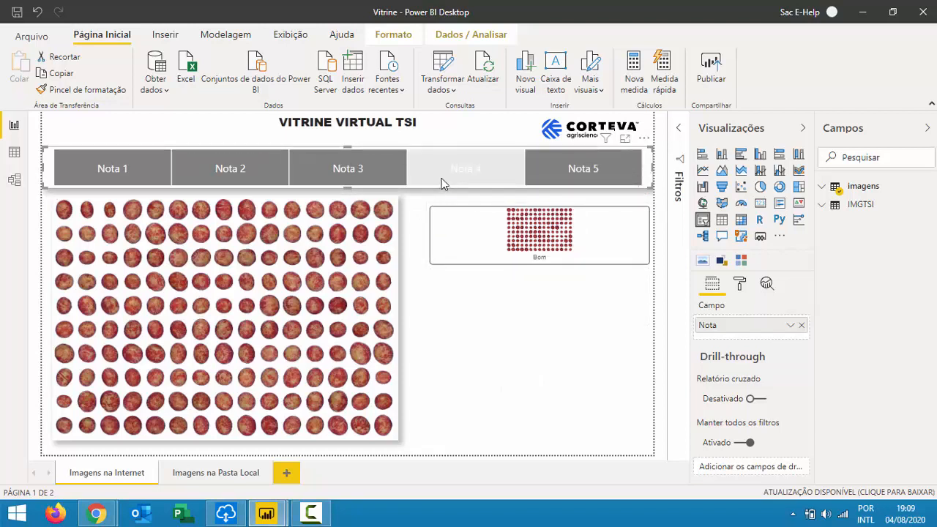
{"action": "left_click_drag", "start_coordinate": [604, 167], "coordinate": [599, 173]}
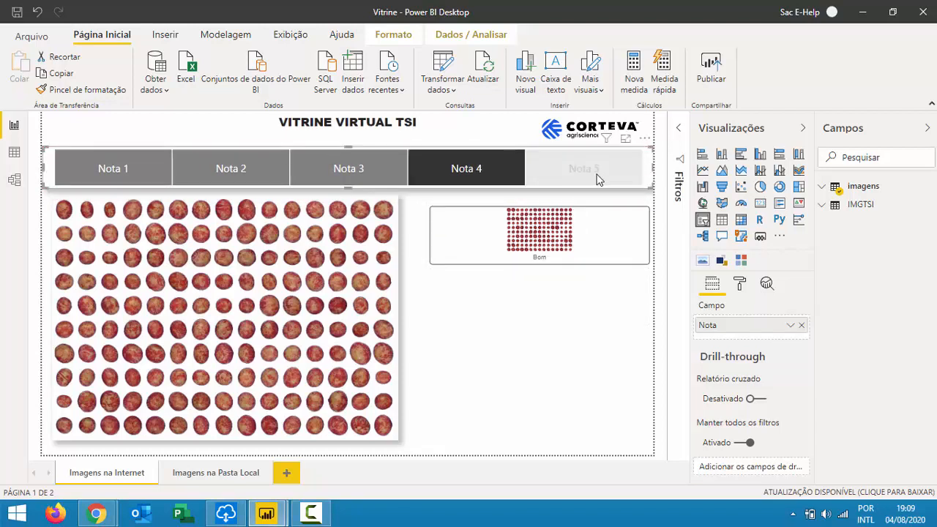
{"action": "left_click", "coordinate": [592, 178], "text": "ctrl"}
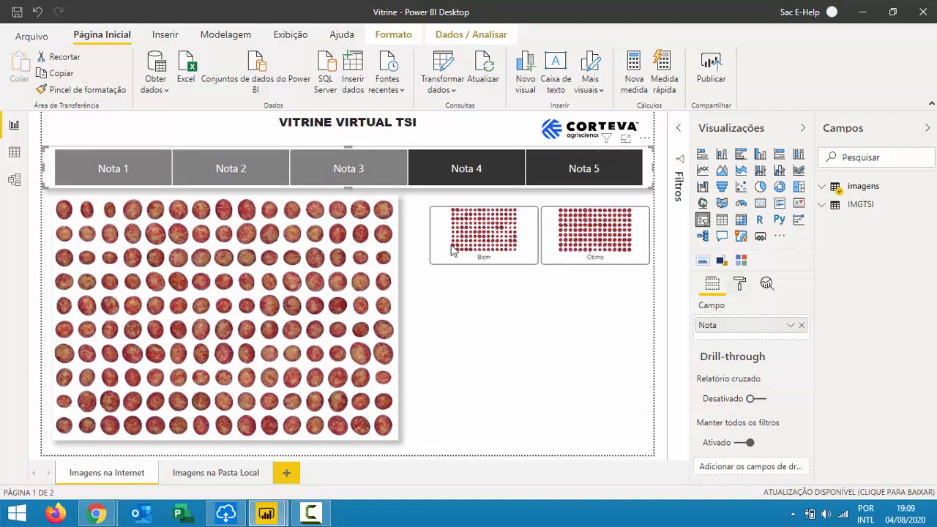
Toggle the Bom and Ótimo cards until only Ótimo's photo is enlarged.
{"action": "left_click", "coordinate": [608, 236]}
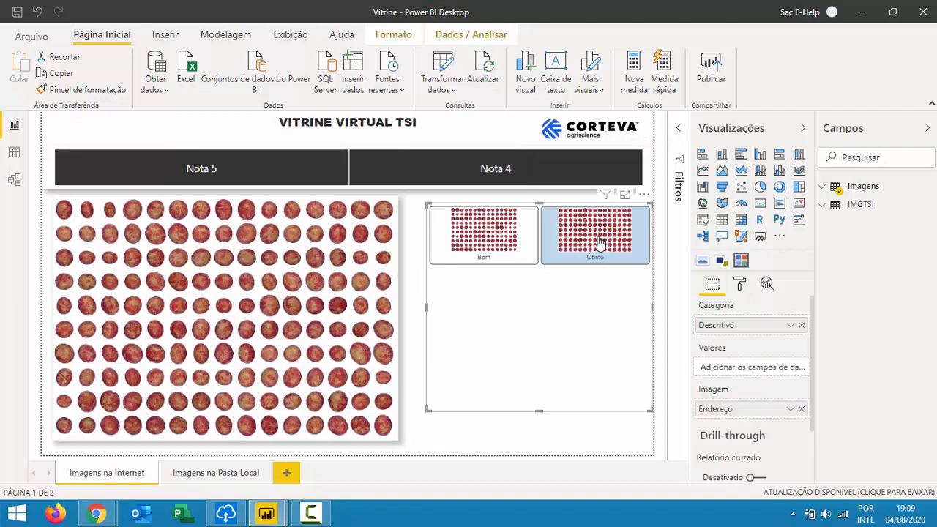
{"action": "left_click", "coordinate": [480, 244]}
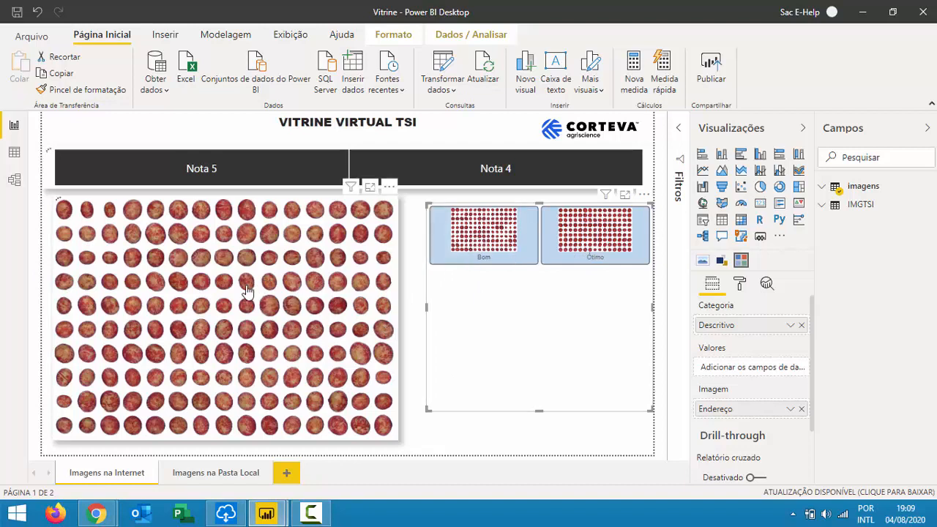
{"action": "left_click", "coordinate": [606, 220]}
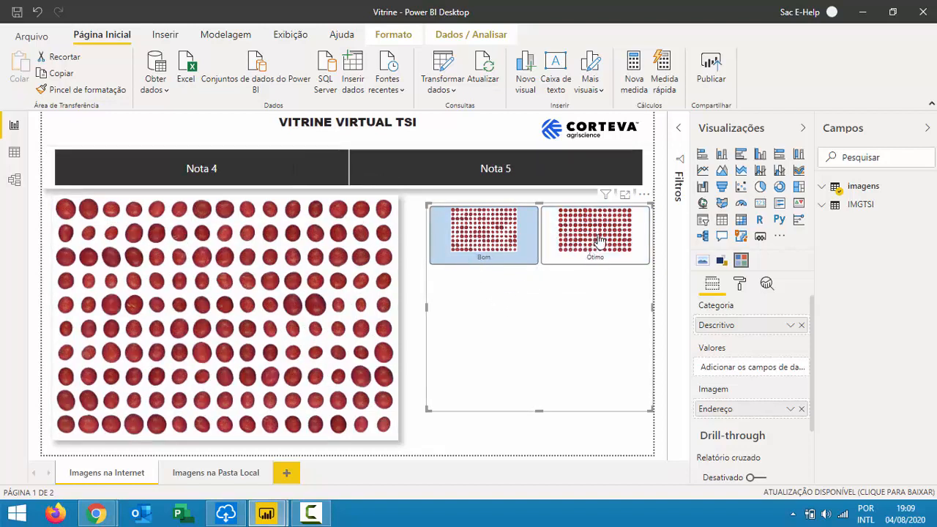
{"action": "left_click", "coordinate": [595, 243]}
{"action": "left_click", "coordinate": [489, 240]}
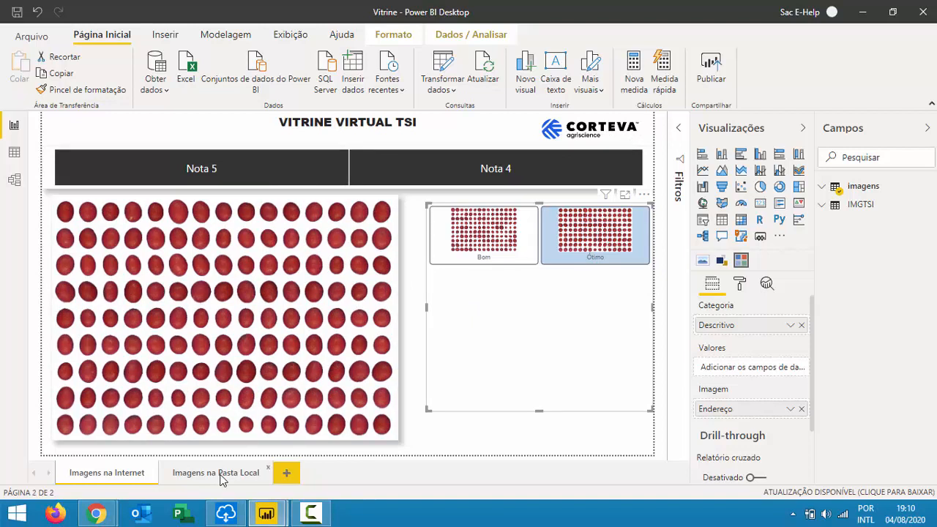
Open Imagens na Pasta Local, filter it to Nota 4, and expand the IMGTSI table.
{"action": "left_click", "coordinate": [221, 476]}
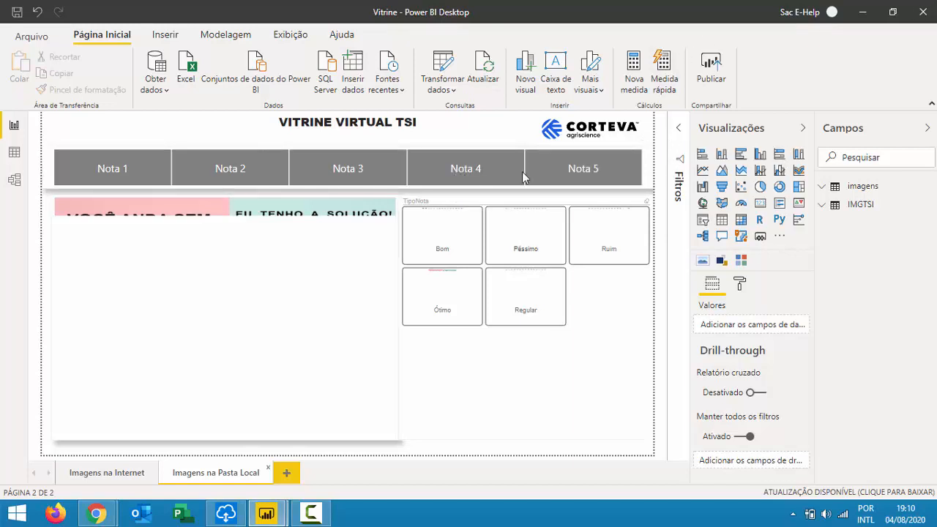
{"action": "left_click", "coordinate": [476, 167]}
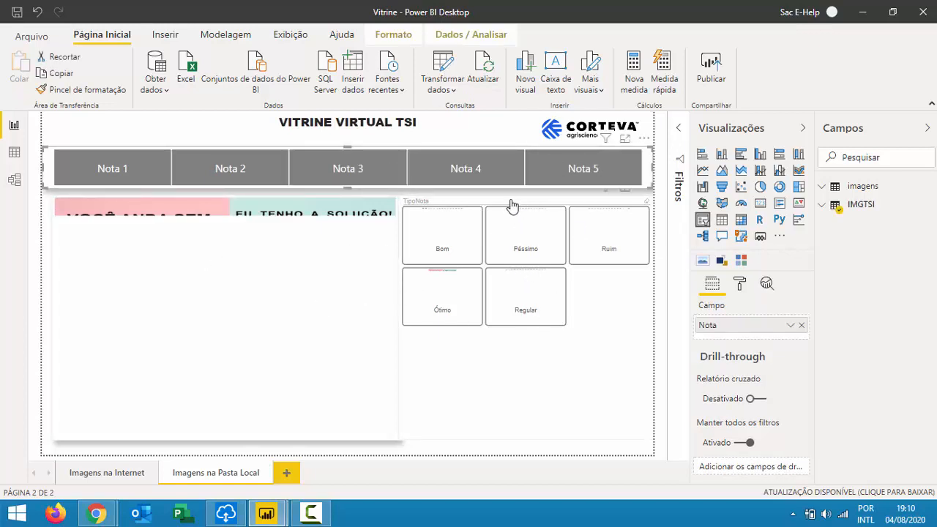
{"action": "left_click", "coordinate": [451, 164]}
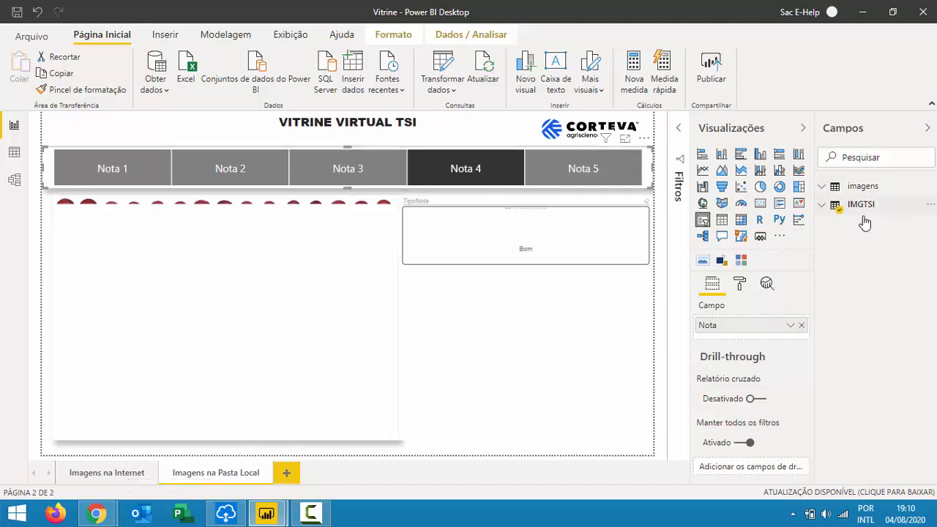
{"action": "left_click", "coordinate": [839, 210]}
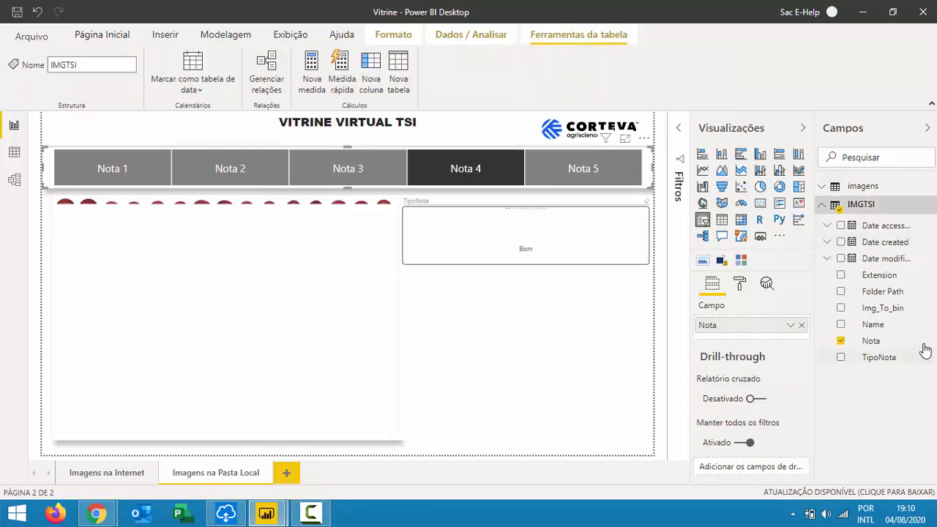
Verify Img_To_bin's data category is URL da Imagem, then return to Imagens na Internet.
{"action": "left_click", "coordinate": [893, 307]}
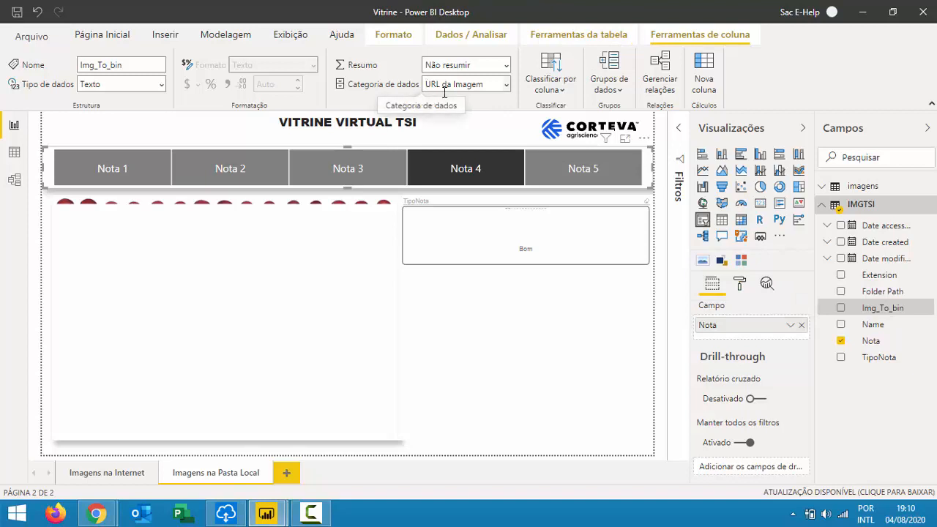
{"action": "left_click", "coordinate": [488, 85]}
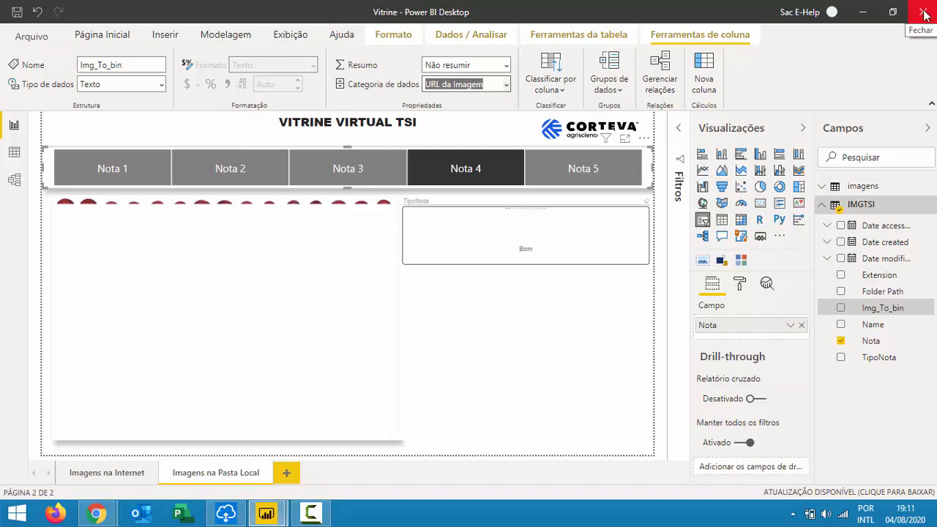
{"action": "left_click", "coordinate": [111, 474]}
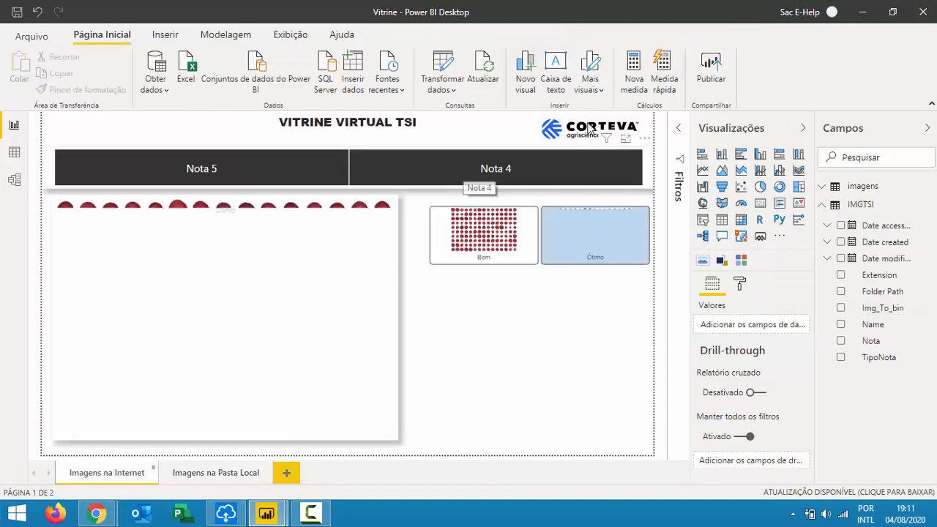
Close the Vitrine report without saving, then insert an empty text box on the new report page.
{"action": "left_click", "coordinate": [923, 13]}
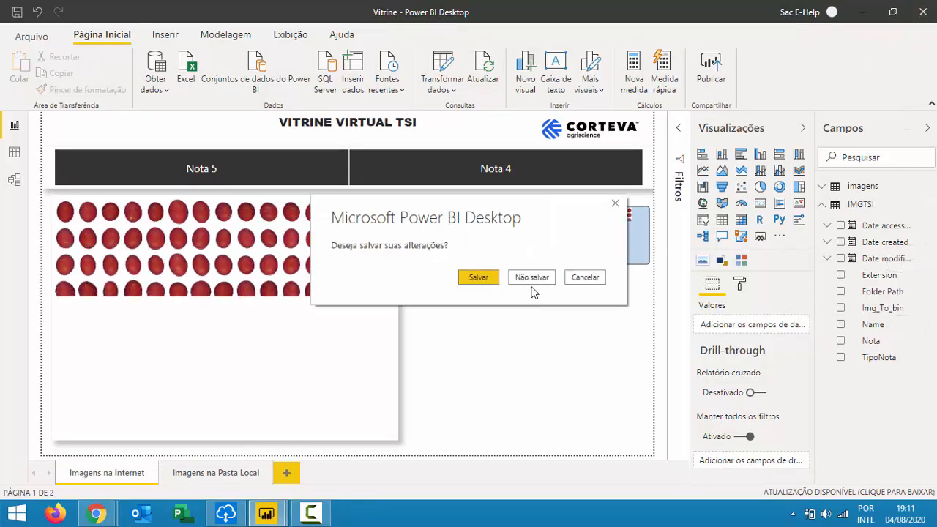
{"action": "left_click", "coordinate": [538, 278]}
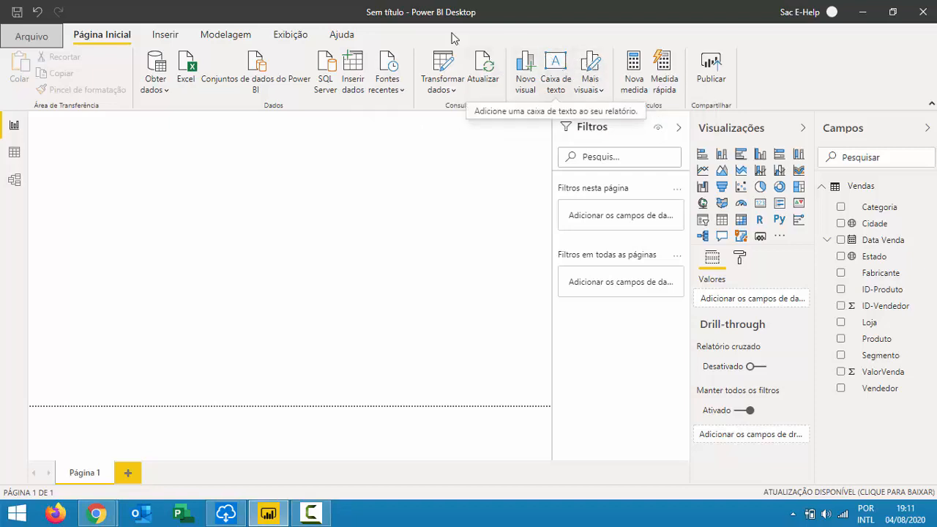
{"action": "left_click", "coordinate": [162, 34]}
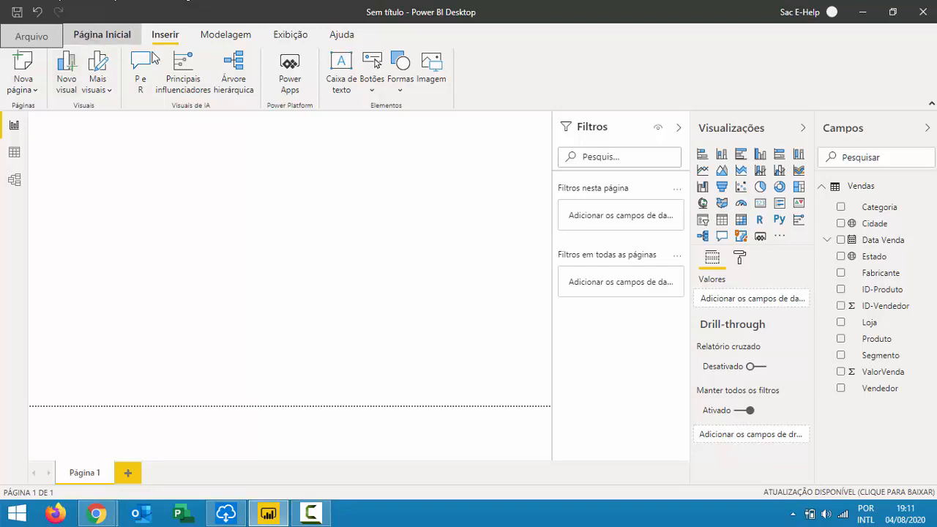
{"action": "left_click", "coordinate": [99, 37]}
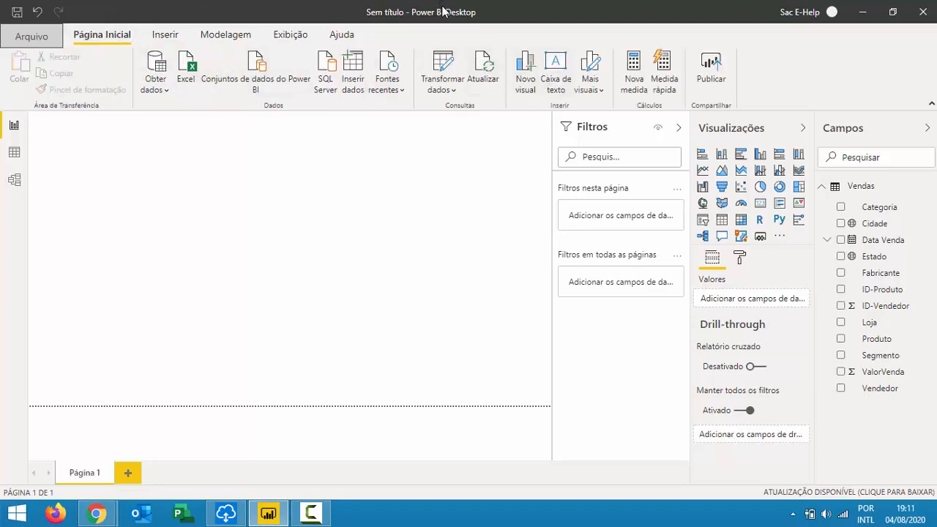
{"action": "left_click", "coordinate": [557, 68]}
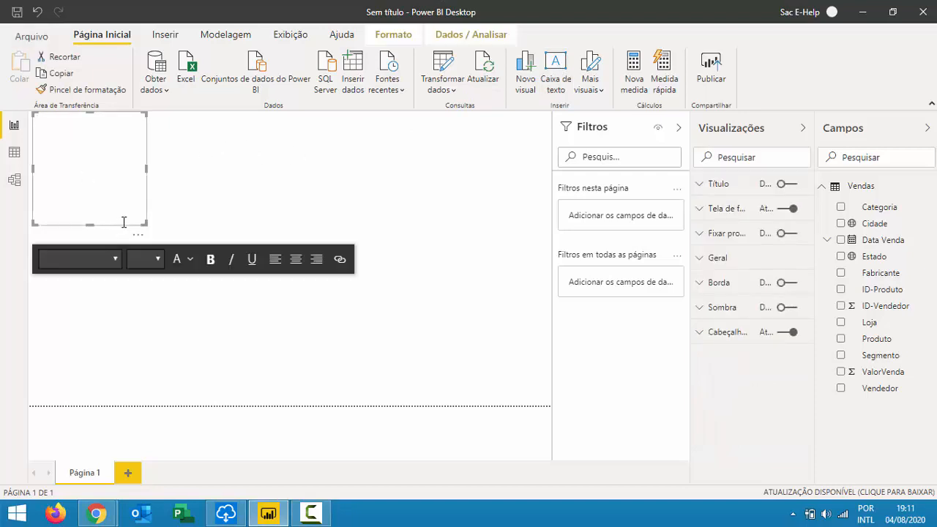
Widen the text box, type 'PAINEL DE VENDAS' and set it in the Candara font.
{"action": "left_click_drag", "start_coordinate": [146, 217], "coordinate": [519, 133]}
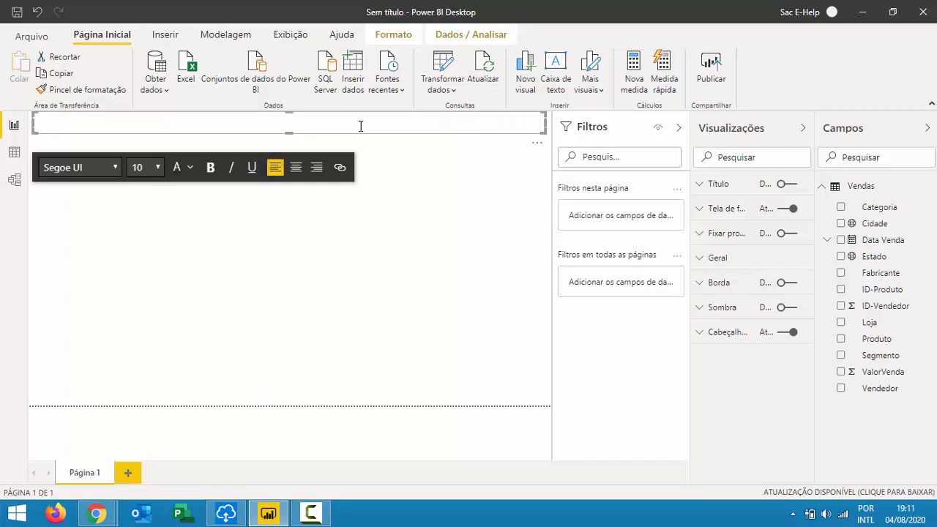
{"action": "type", "text": "PAINEL DE VENDAS"}
{"action": "key", "text": "ctrl+a"}
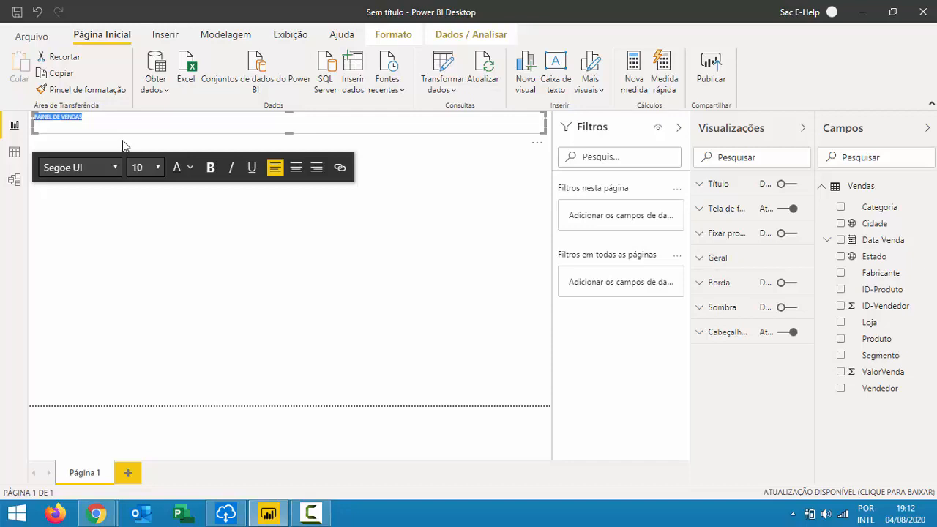
{"action": "left_click", "coordinate": [72, 172]}
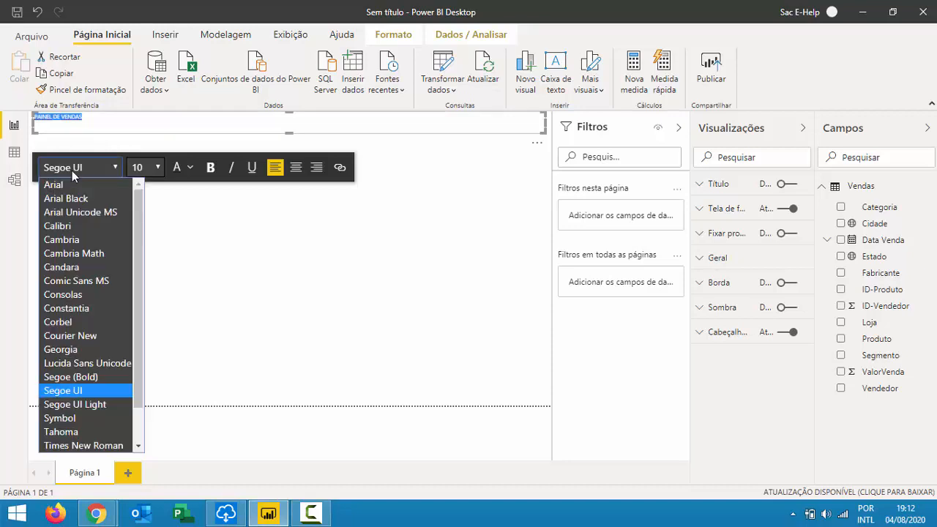
{"action": "scroll", "coordinate": [85, 350], "scroll_direction": "down", "scroll_amount": 1}
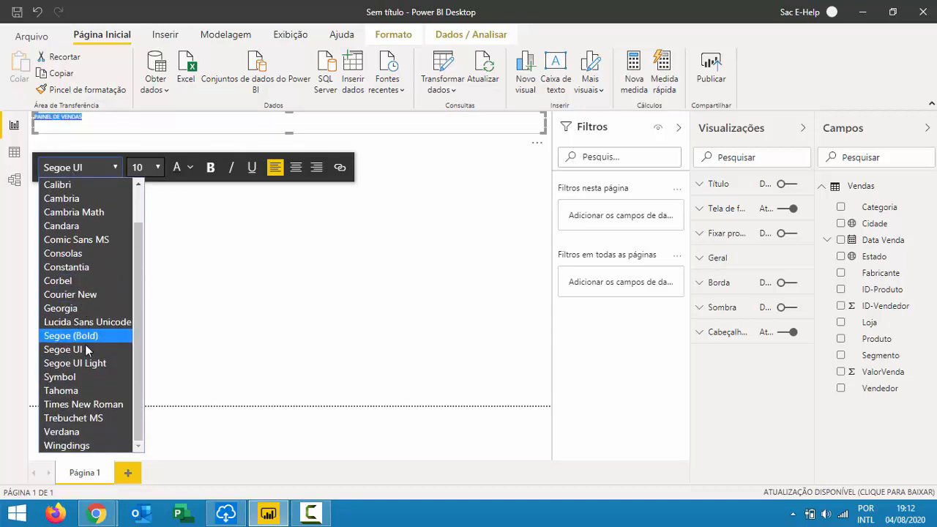
{"action": "scroll", "coordinate": [84, 304], "scroll_direction": "up", "scroll_amount": 1}
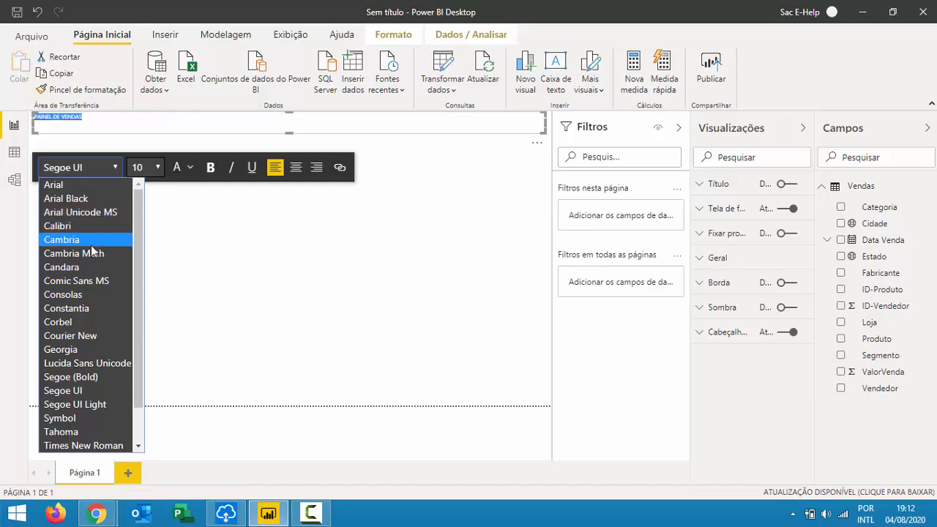
{"action": "left_click", "coordinate": [95, 268]}
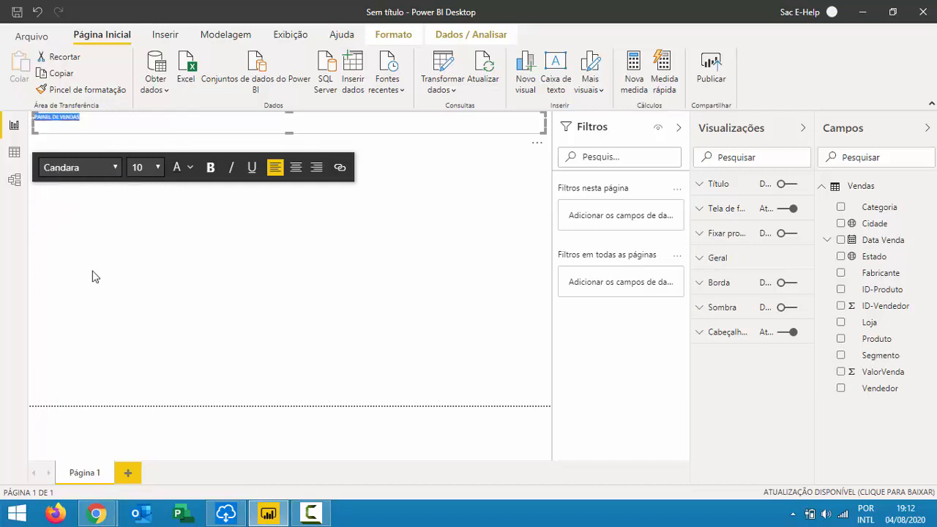
Centre the title at font size 36 and shorten its box to fit the text.
{"action": "left_click", "coordinate": [296, 167]}
{"action": "left_click", "coordinate": [162, 169]}
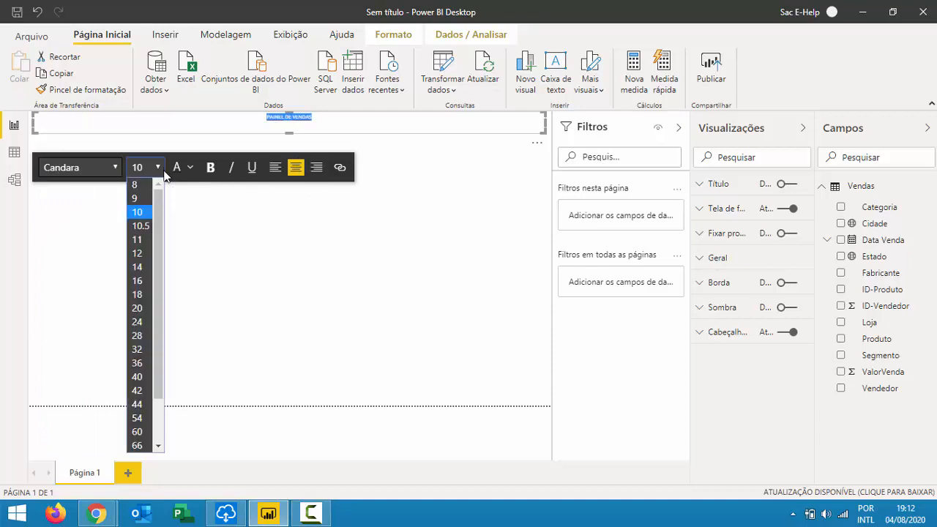
{"action": "left_click", "coordinate": [149, 341]}
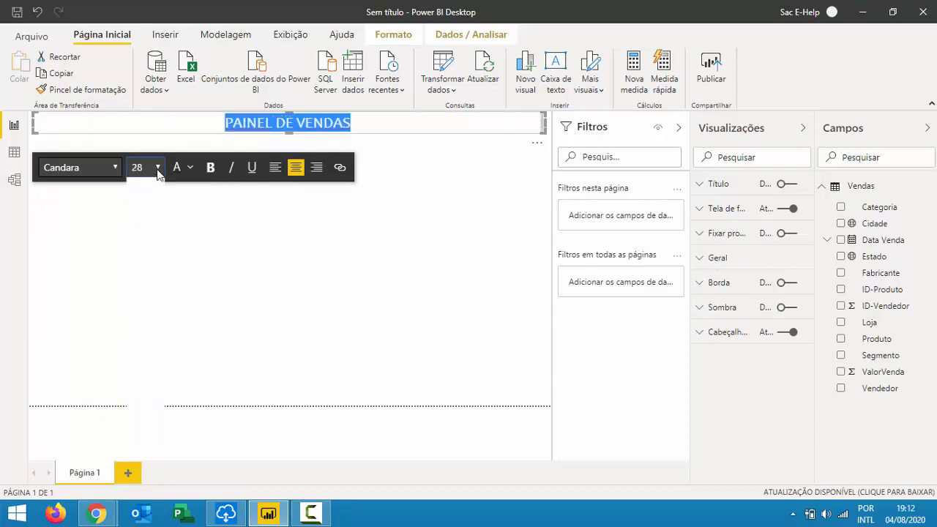
{"action": "left_click", "coordinate": [158, 171]}
{"action": "left_click", "coordinate": [140, 367]}
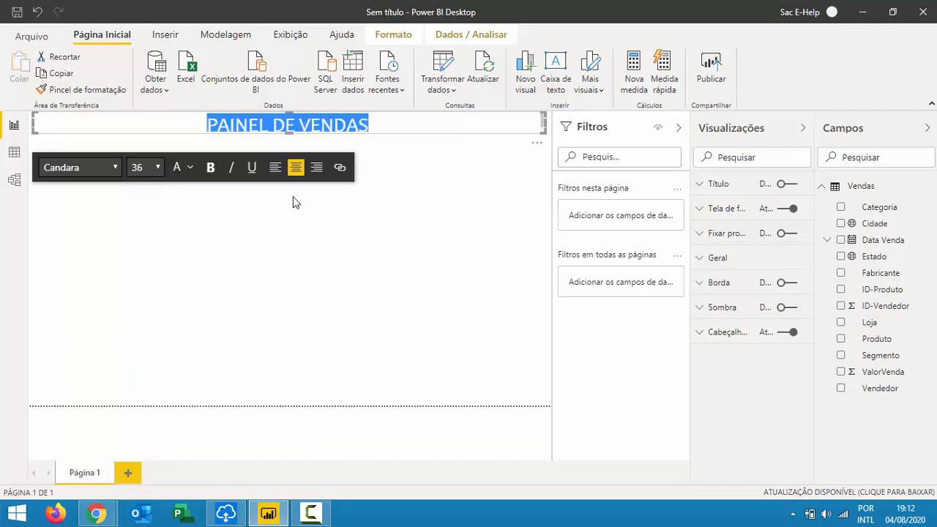
{"action": "mouse_move", "coordinate": [544, 140]}
{"action": "left_mouse_down"}
{"action": "mouse_move", "coordinate": [508, 151]}
{"action": "mouse_move", "coordinate": [567, 151]}
{"action": "mouse_move", "coordinate": [561, 141]}
{"action": "left_mouse_up"}
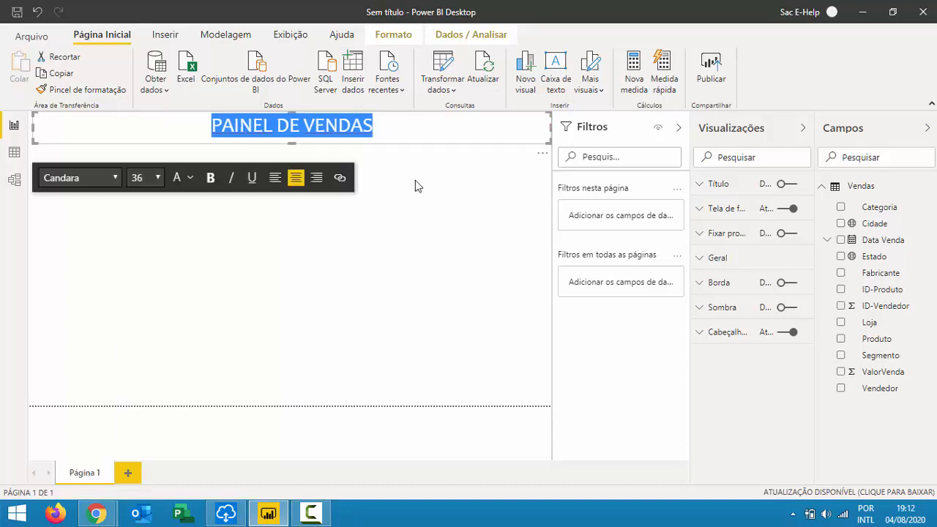
{"action": "left_click", "coordinate": [408, 206]}
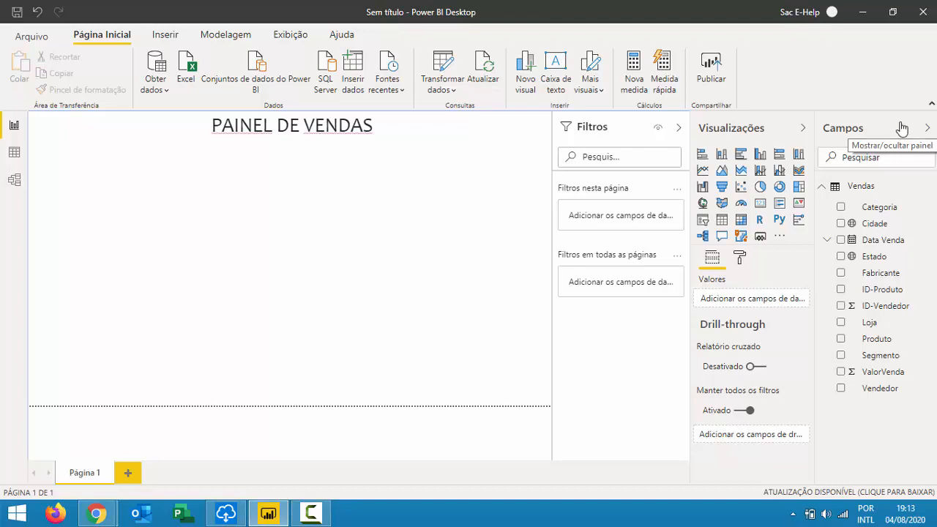
{"action": "key", "text": "alt+Tab"}
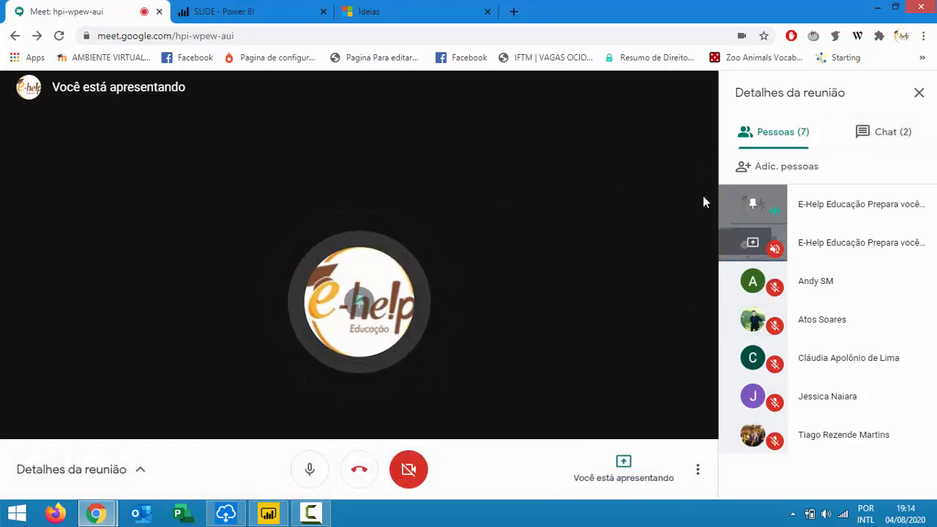
{"action": "key", "text": "alt+Tab"}
{"action": "key", "text": "Tab"}
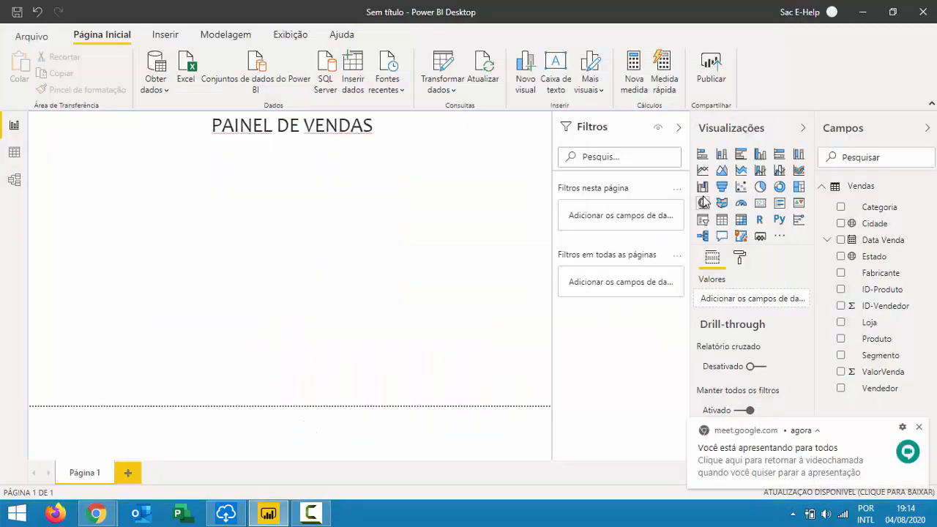
{"action": "left_click", "coordinate": [395, 134]}
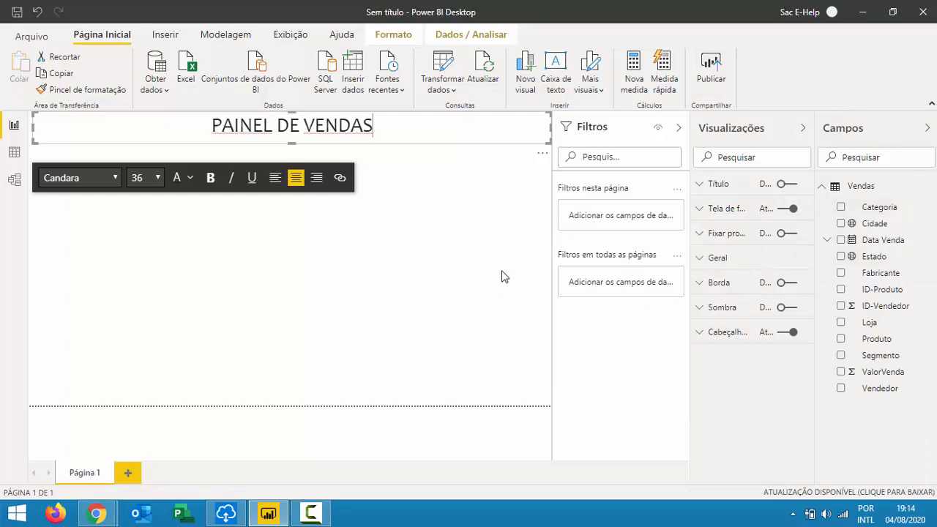
{"action": "mouse_move", "coordinate": [96, 513]}
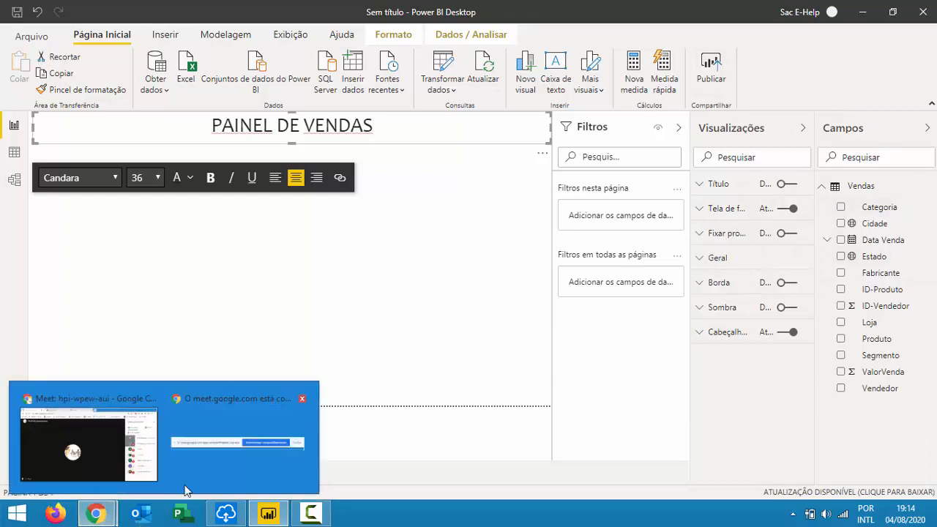
{"action": "left_click", "coordinate": [154, 460]}
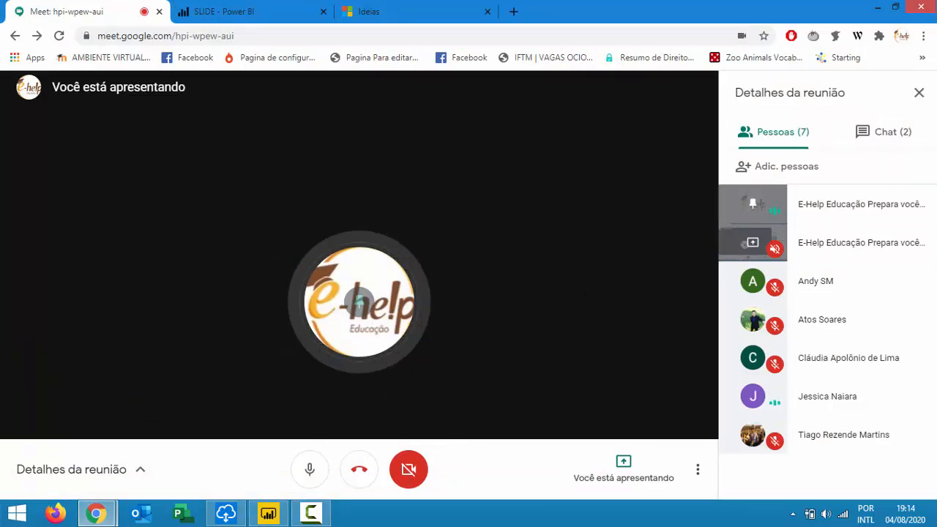
{"action": "left_click", "coordinate": [280, 515]}
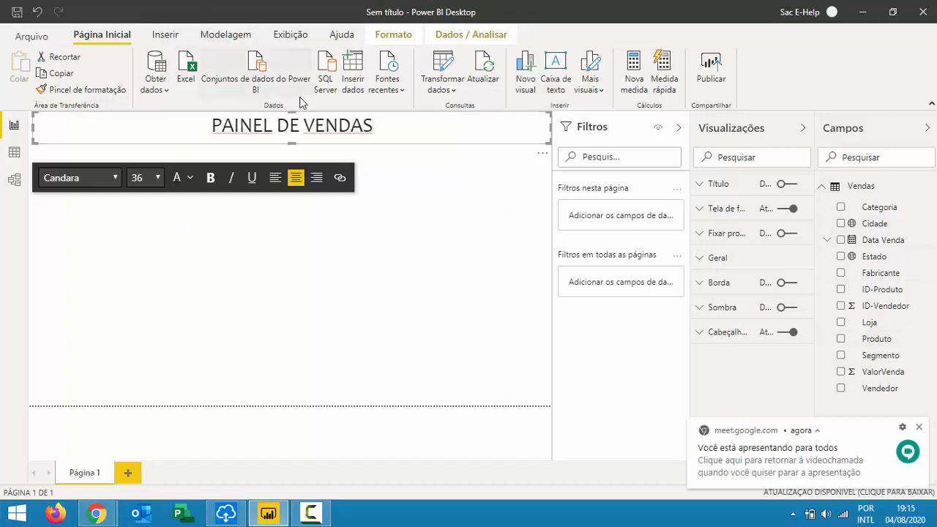
{"action": "left_click_drag", "start_coordinate": [397, 125], "coordinate": [4, 100]}
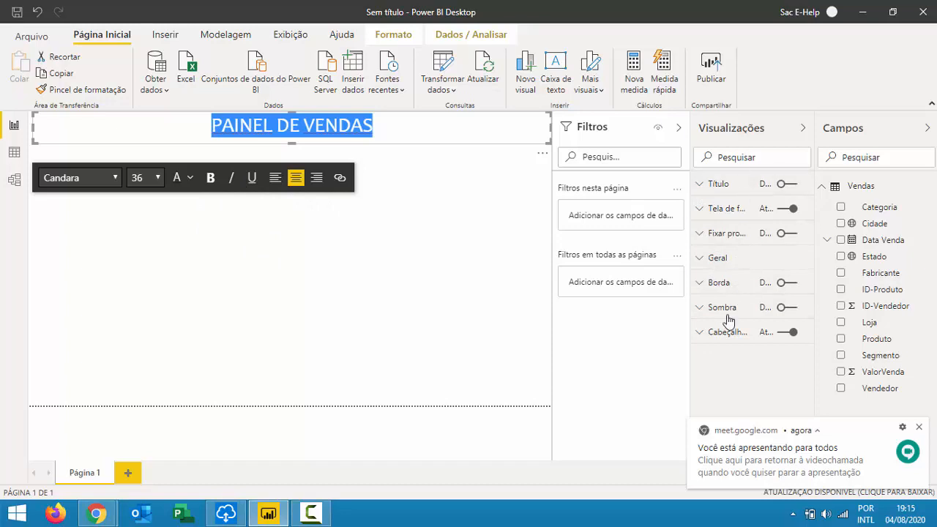
{"action": "left_click", "coordinate": [729, 265]}
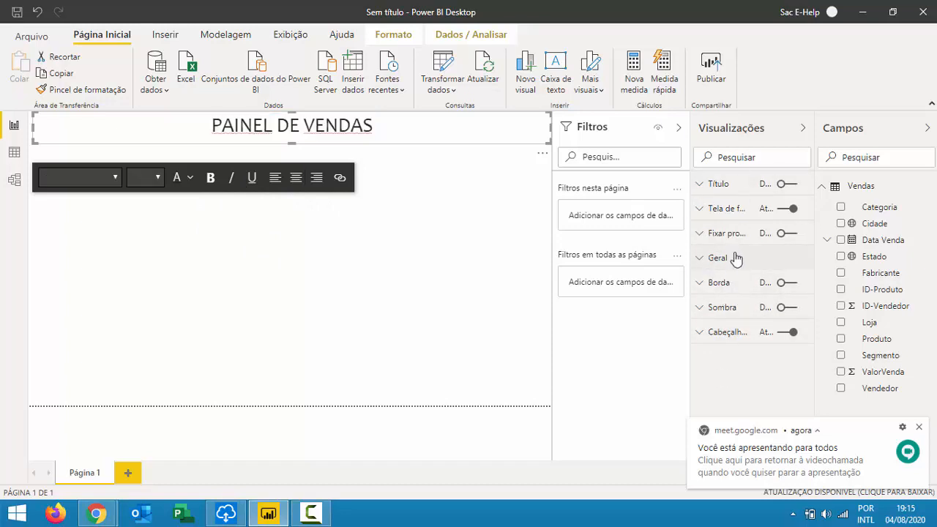
{"action": "scroll", "coordinate": [740, 329], "scroll_direction": "down", "scroll_amount": 3}
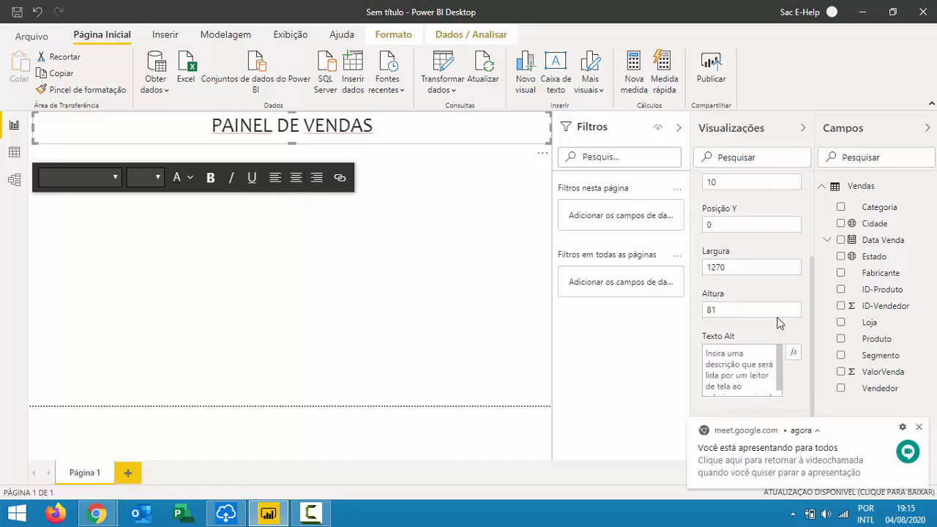
{"action": "scroll", "coordinate": [776, 337], "scroll_direction": "up", "scroll_amount": 3}
{"action": "left_click", "coordinate": [724, 240]}
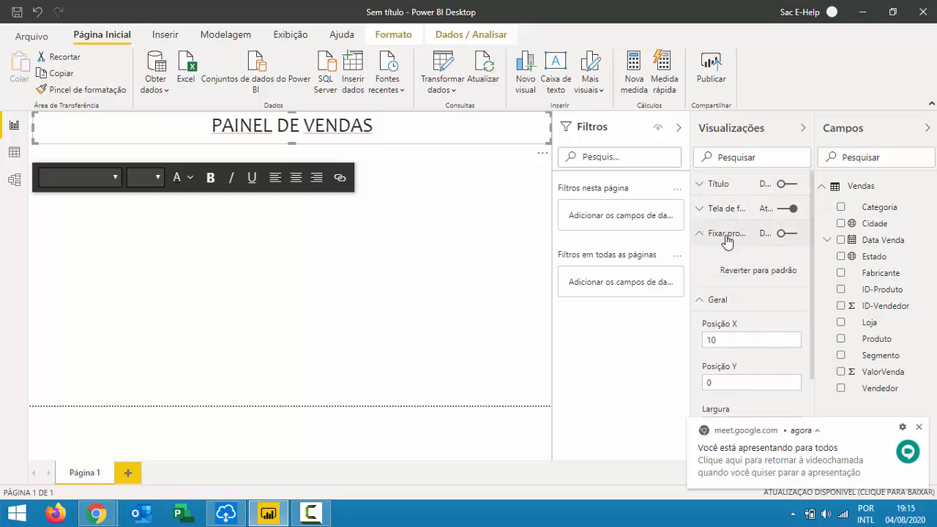
{"action": "scroll", "coordinate": [732, 293], "scroll_direction": "down", "scroll_amount": 5}
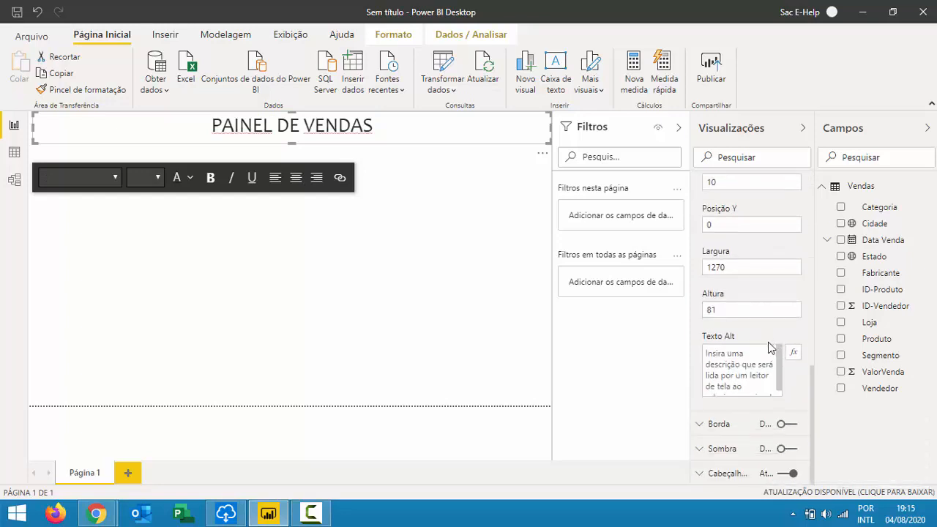
{"action": "left_click", "coordinate": [722, 476]}
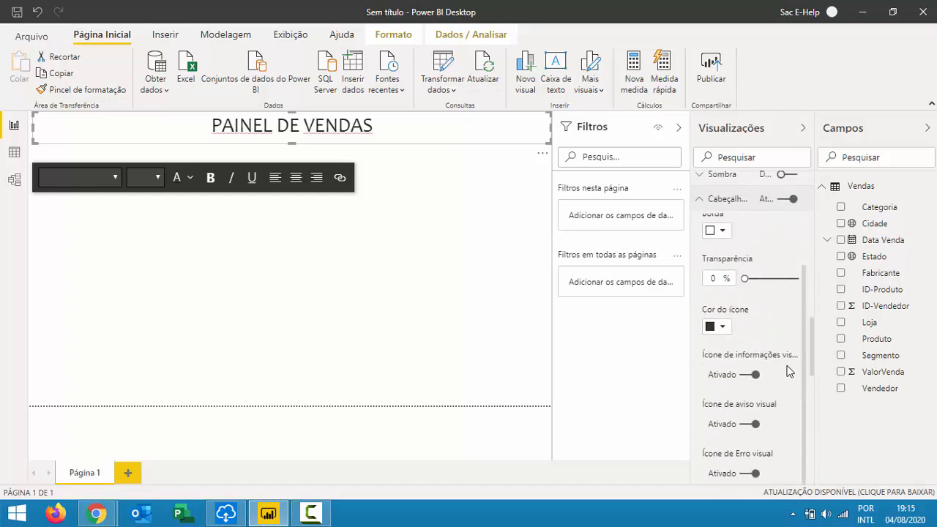
{"action": "scroll", "coordinate": [781, 312], "scroll_direction": "down", "scroll_amount": 4}
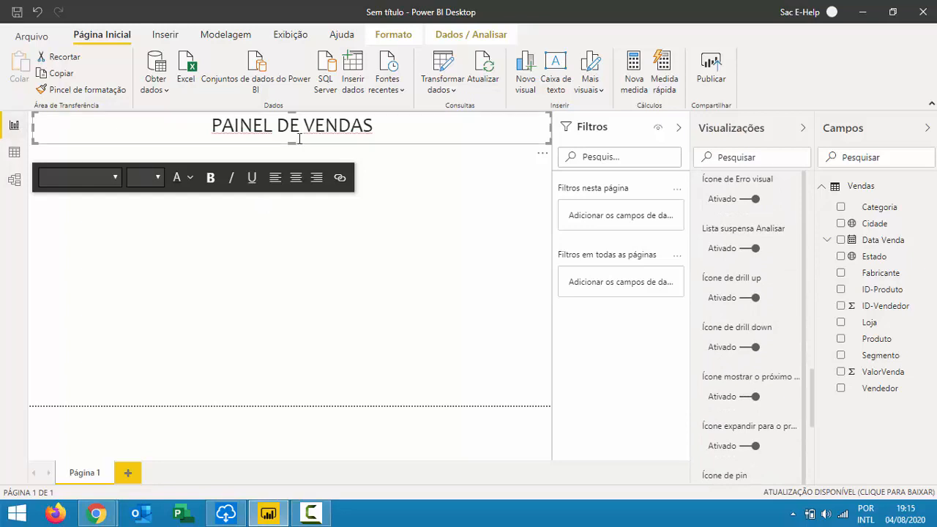
{"action": "triple_click", "coordinate": [351, 132]}
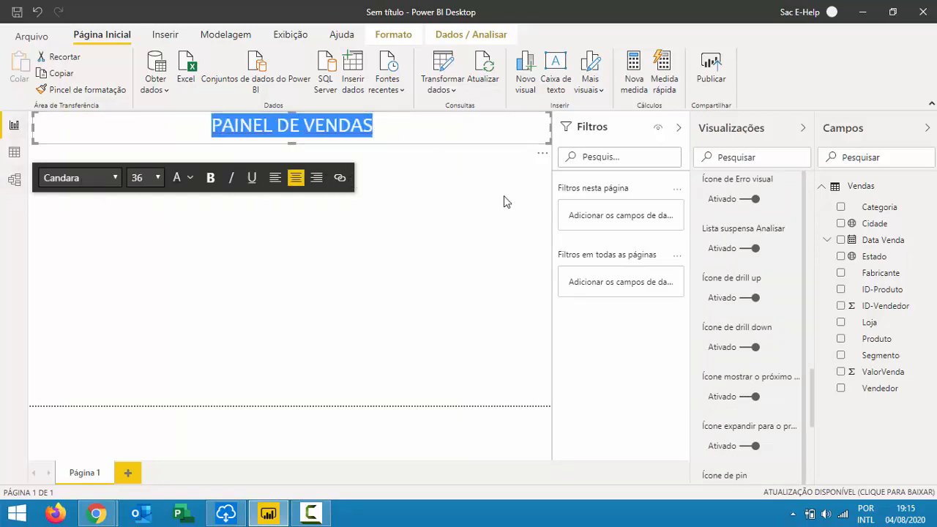
{"action": "scroll", "coordinate": [760, 291], "scroll_direction": "up", "scroll_amount": 10}
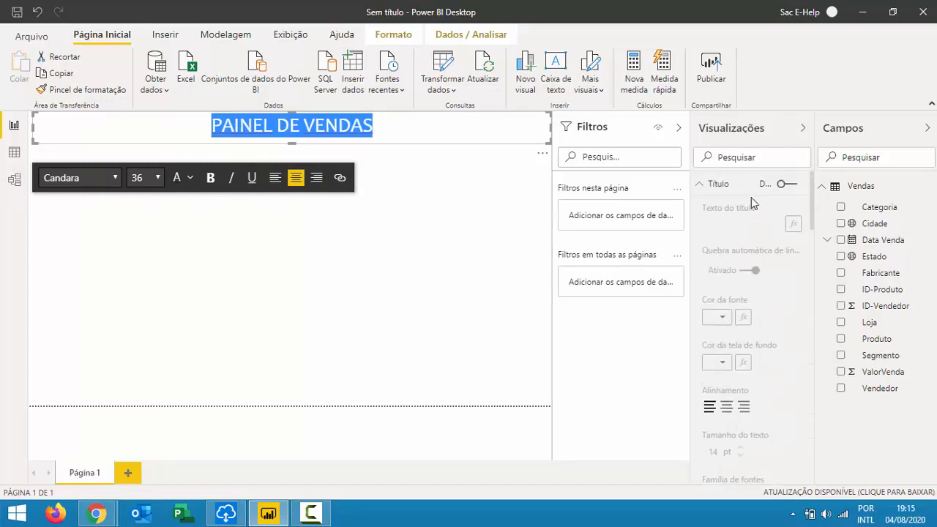
{"action": "left_click", "coordinate": [713, 185]}
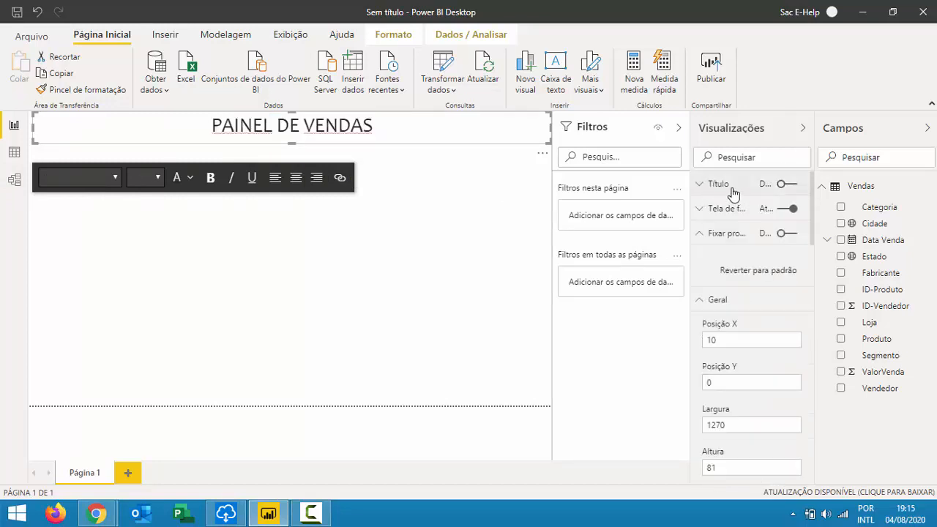
{"action": "left_click", "coordinate": [709, 235]}
{"action": "left_click", "coordinate": [719, 262]}
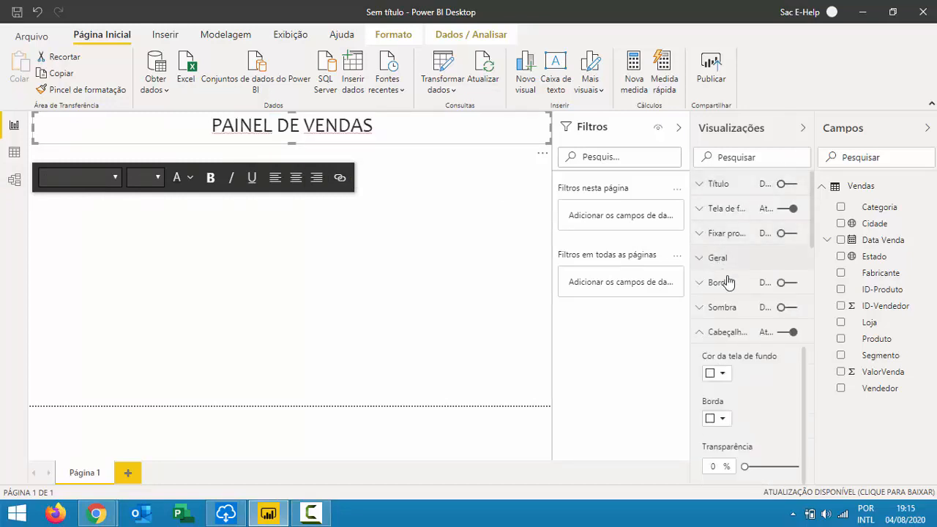
{"action": "left_click", "coordinate": [722, 331]}
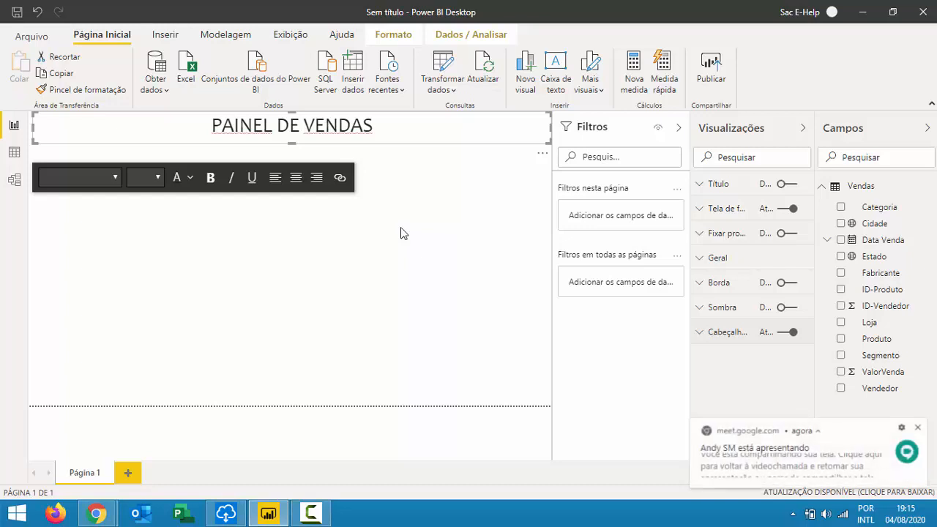
{"action": "key", "text": "alt+Tab"}
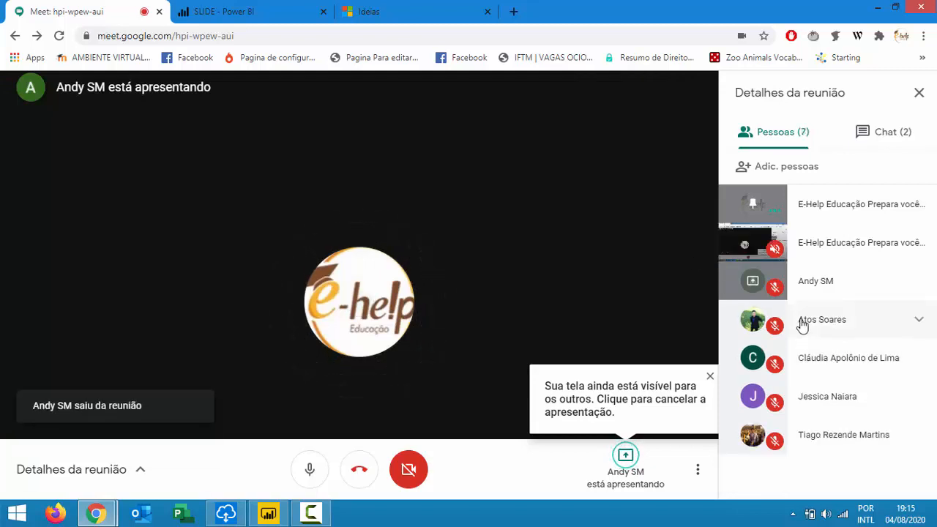
Resume presenting your own screen in Meet, replacing the other participant's presentation.
{"action": "key", "text": "alt+Tab"}
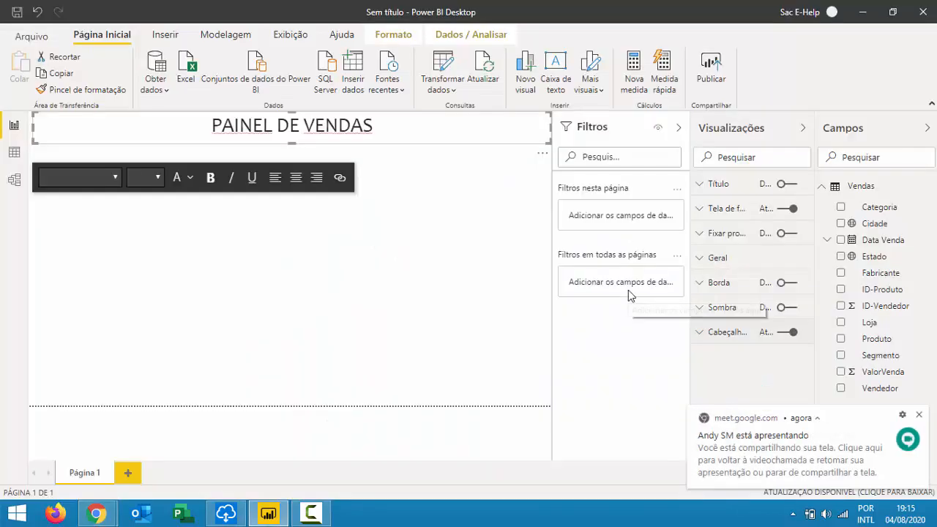
{"action": "key", "text": "alt+Tab"}
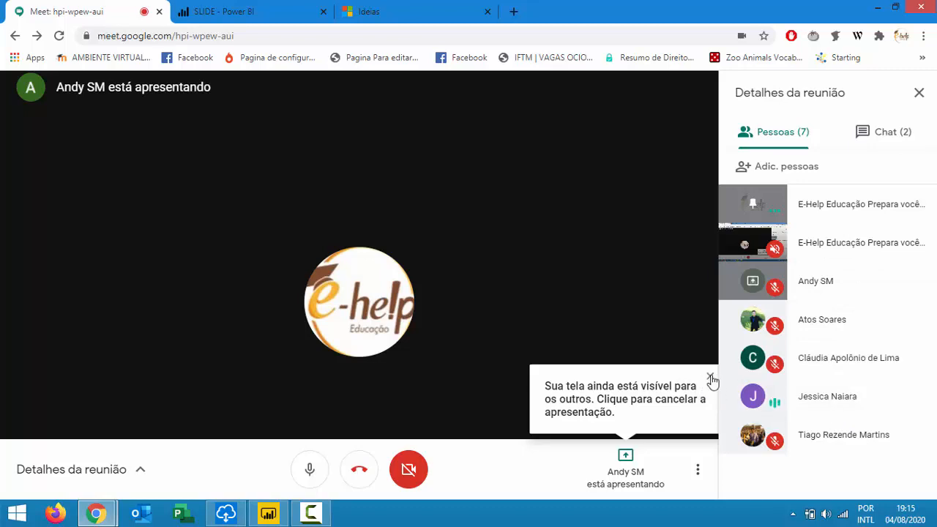
{"action": "left_click", "coordinate": [711, 378]}
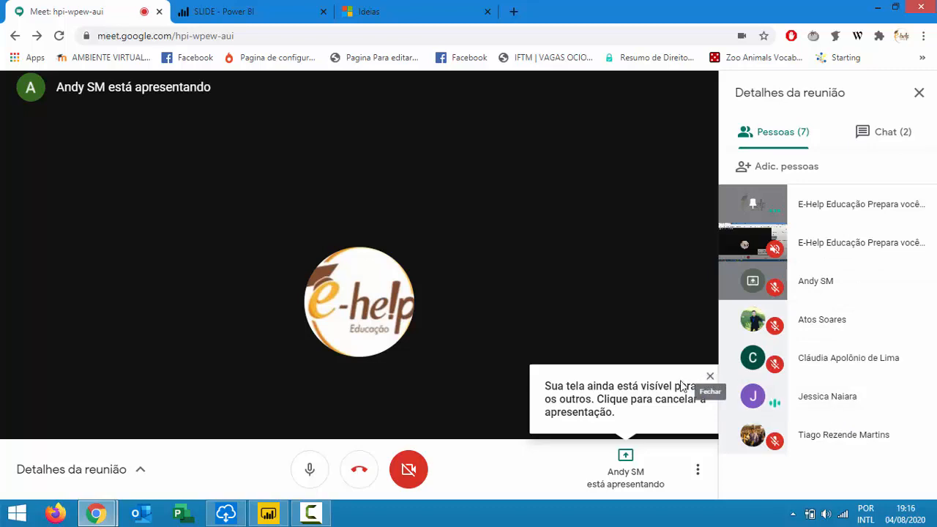
{"action": "left_click", "coordinate": [627, 475]}
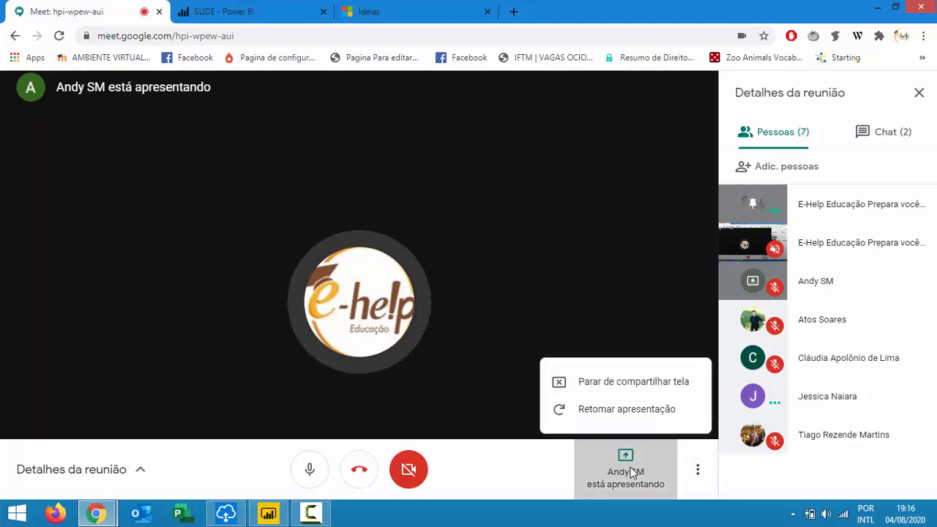
{"action": "left_click", "coordinate": [623, 404]}
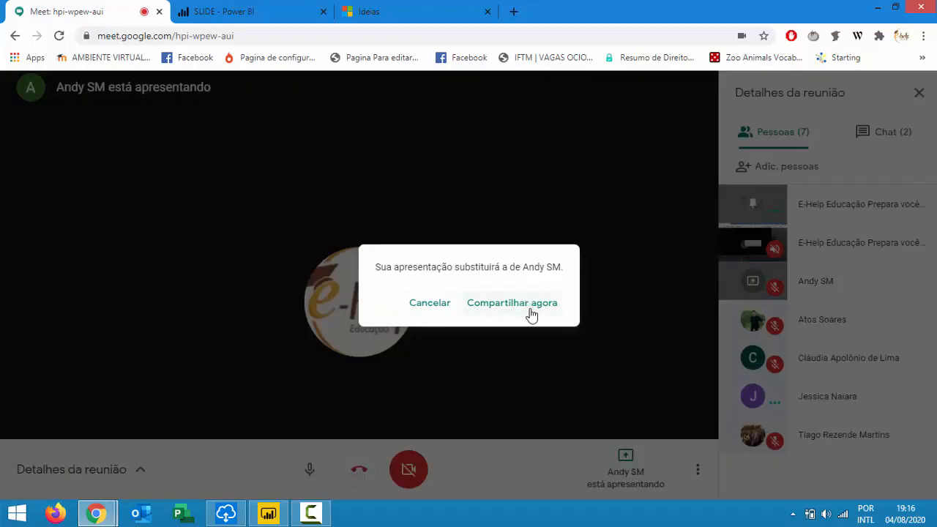
{"action": "left_click", "coordinate": [534, 313]}
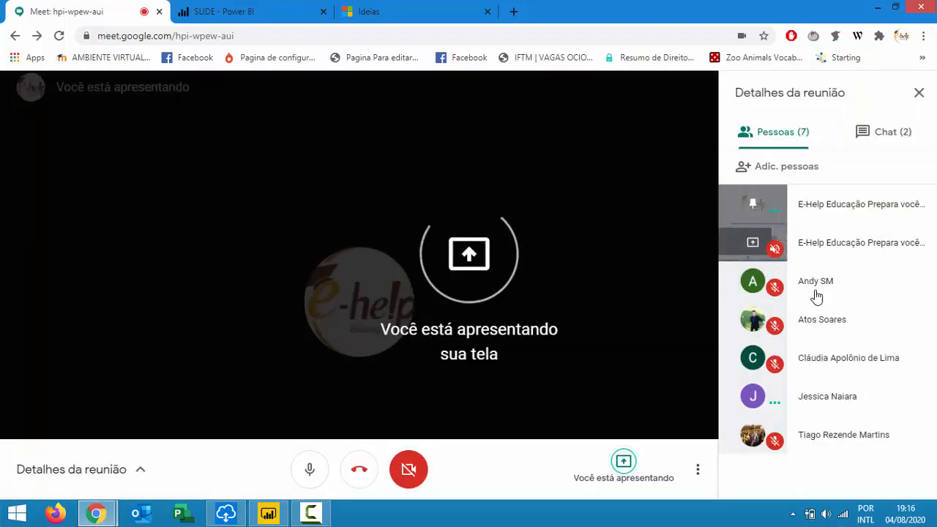
{"action": "key", "text": "alt+Tab"}
{"action": "key", "text": "alt+Tab"}
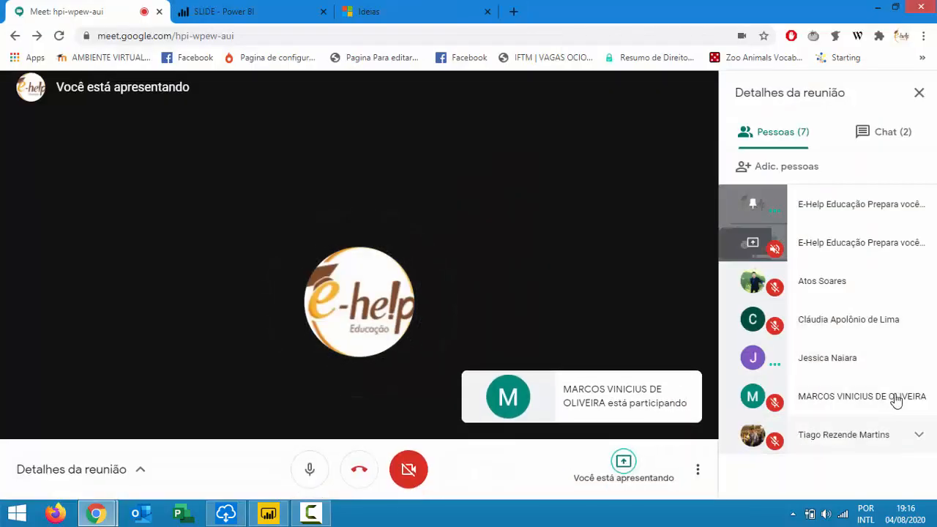
{"action": "key", "text": "alt+Tab"}
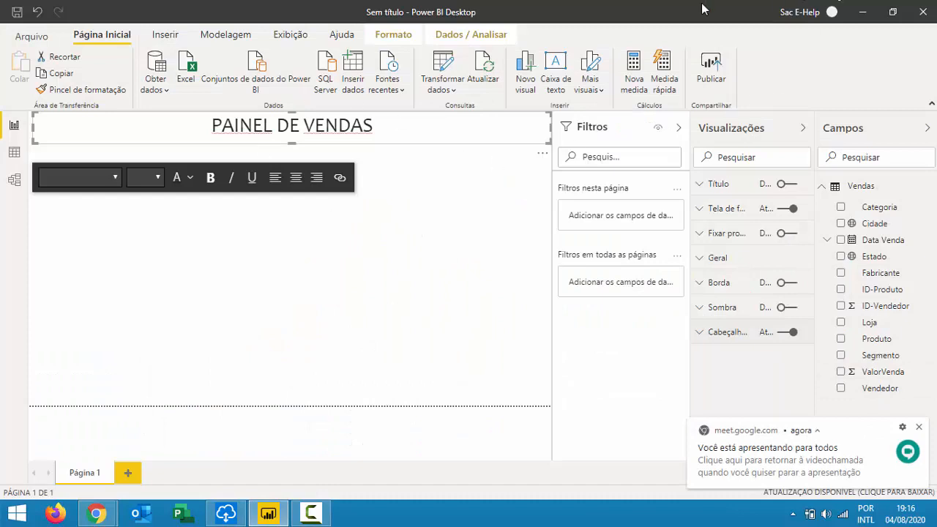
Check the PAINEL DE VENDAS title text, then collapse the Filtros pane to widen the page.
{"action": "left_click", "coordinate": [489, 206]}
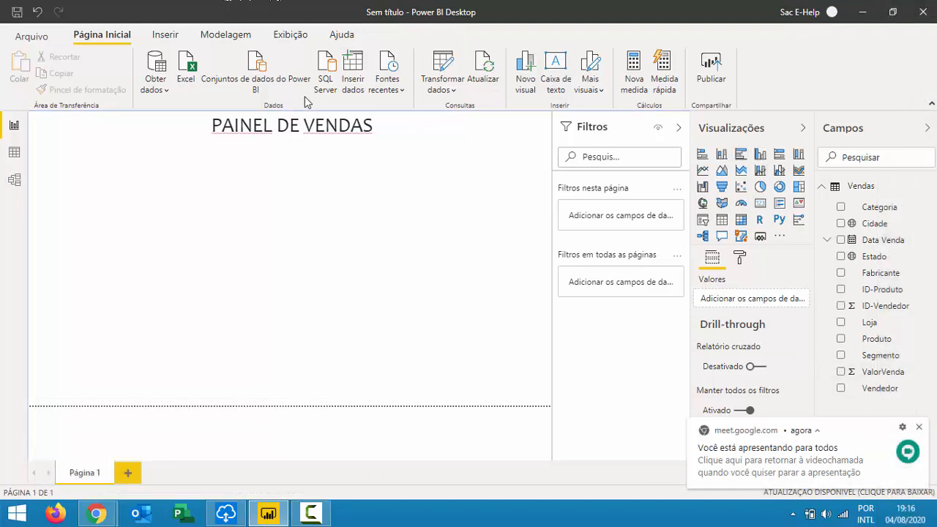
{"action": "left_click_drag", "start_coordinate": [403, 125], "coordinate": [63, 108]}
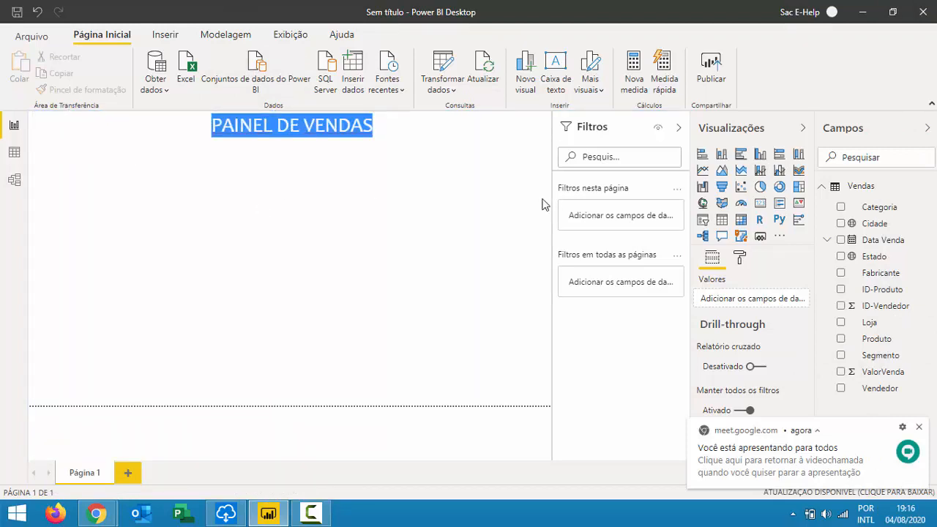
{"action": "left_click", "coordinate": [491, 157]}
{"action": "left_click_drag", "start_coordinate": [381, 128], "coordinate": [1, 159]}
{"action": "left_click", "coordinate": [314, 243]}
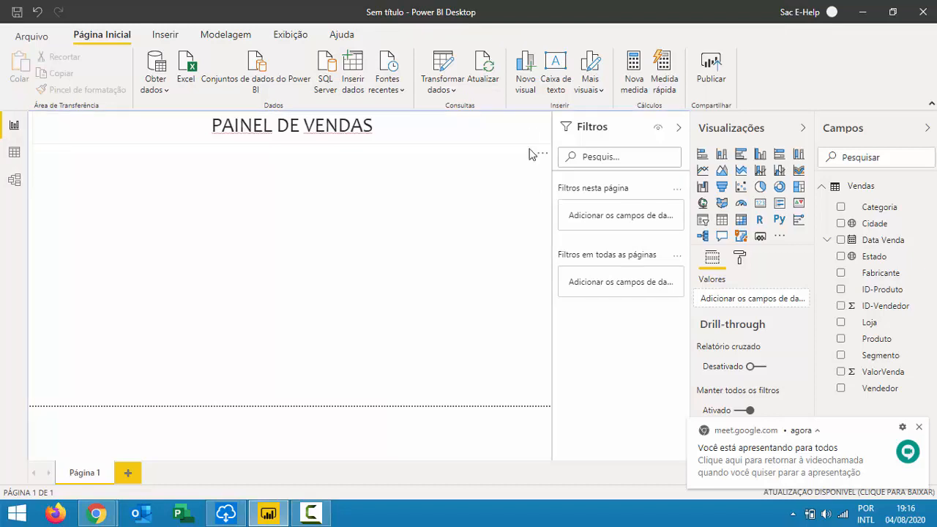
{"action": "left_click", "coordinate": [450, 132]}
{"action": "left_click_drag", "start_coordinate": [450, 132], "coordinate": [10, 125]}
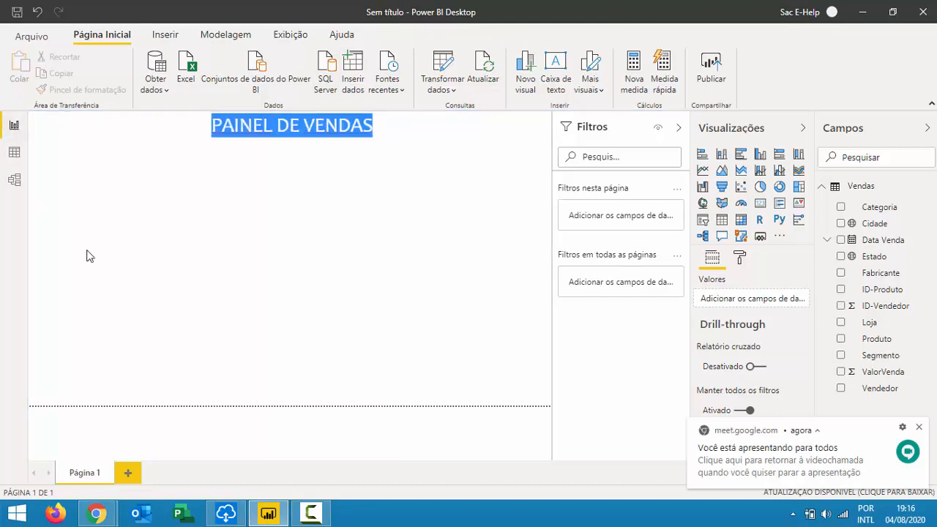
{"action": "left_click", "coordinate": [187, 277]}
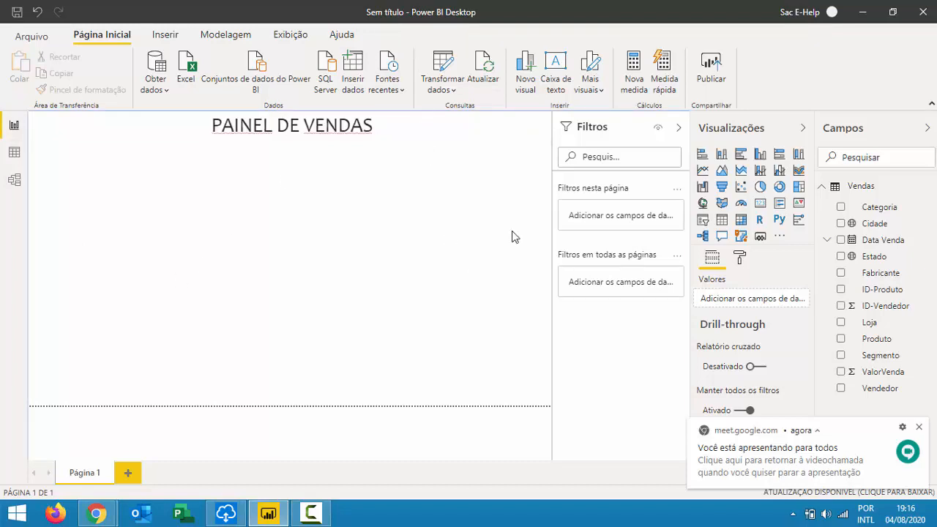
{"action": "left_click", "coordinate": [679, 127]}
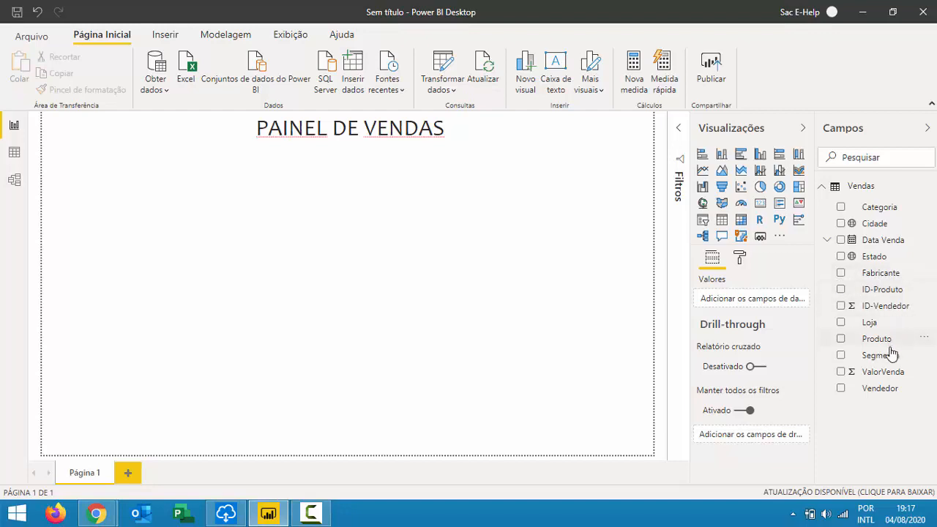
Build a ValorVenda column chart by Produto sized to fill the left half below the title.
{"action": "left_click_drag", "start_coordinate": [889, 379], "coordinate": [376, 298]}
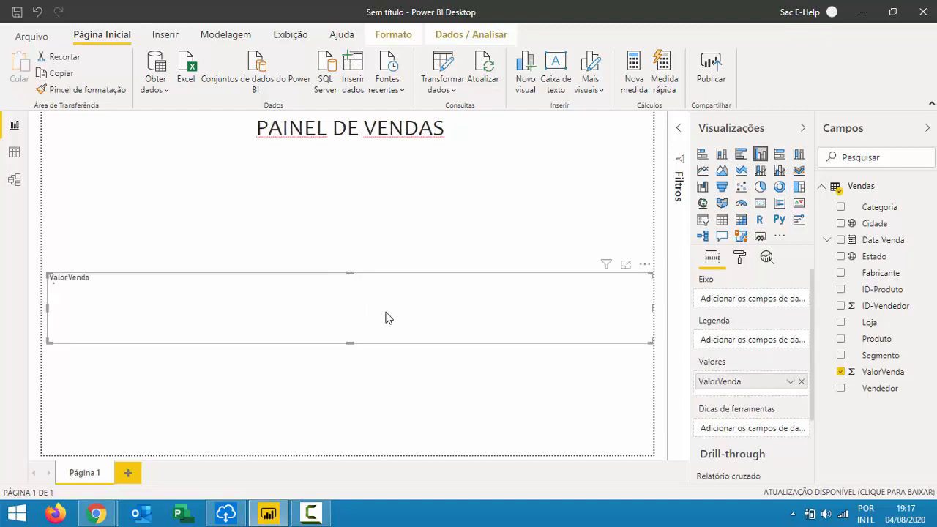
{"action": "left_click_drag", "start_coordinate": [351, 275], "coordinate": [348, 177]}
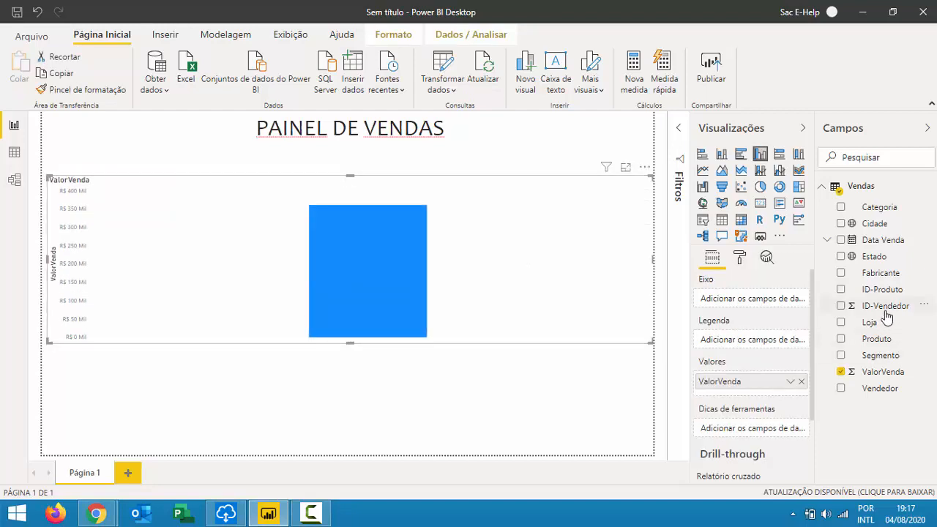
{"action": "left_click_drag", "start_coordinate": [871, 338], "coordinate": [496, 268]}
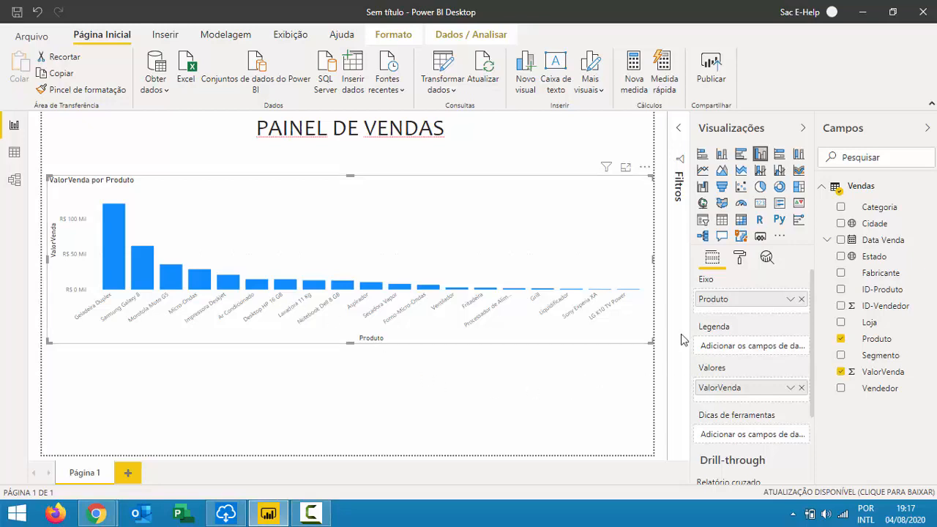
{"action": "left_click_drag", "start_coordinate": [653, 342], "coordinate": [286, 464]}
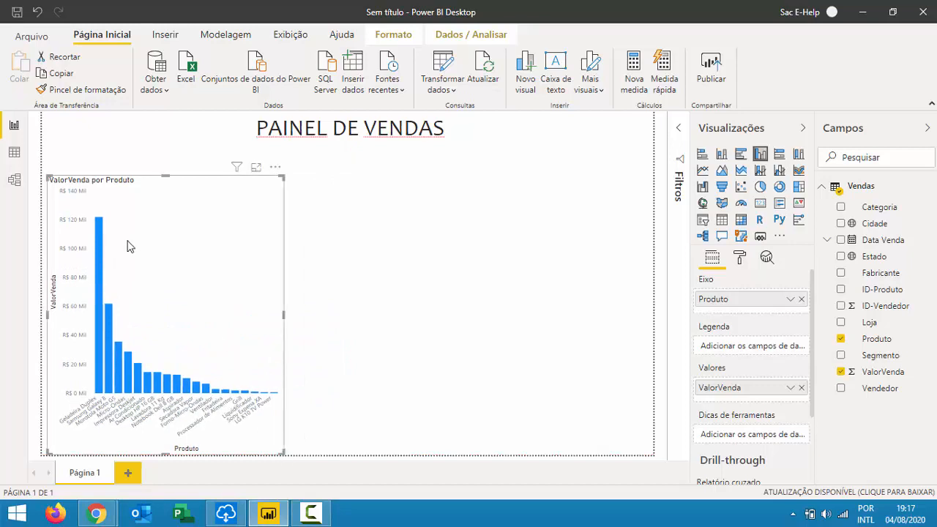
{"action": "left_click", "coordinate": [332, 274]}
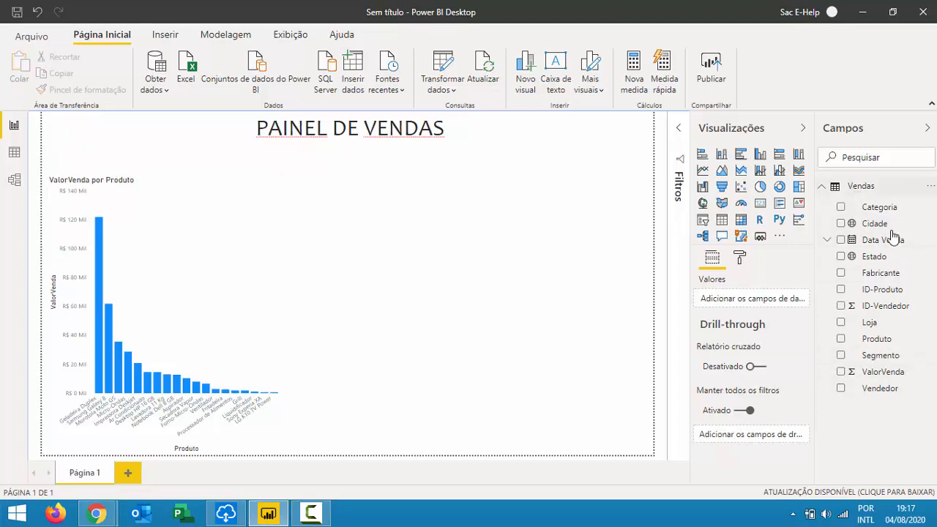
Try a Cidade sales column chart and a map, then delete both visuals.
{"action": "left_click_drag", "start_coordinate": [885, 372], "coordinate": [495, 224]}
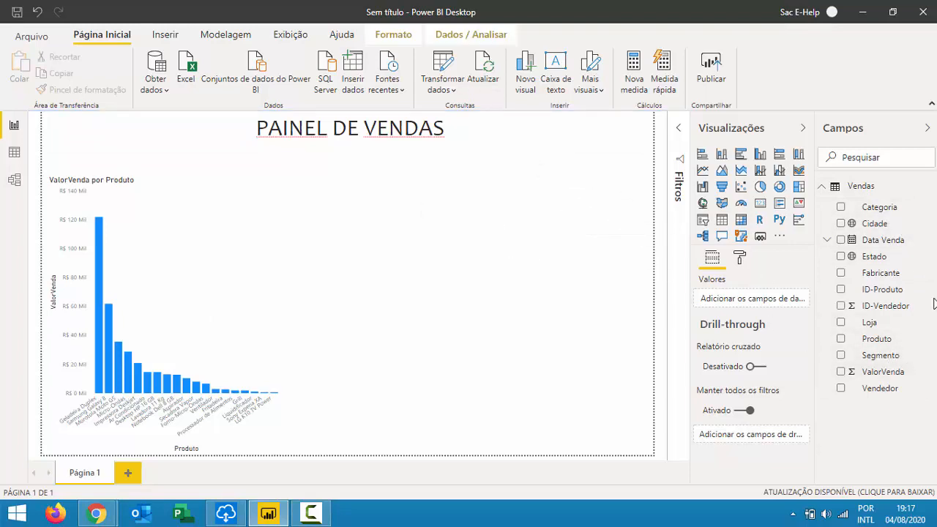
{"action": "left_click_drag", "start_coordinate": [871, 224], "coordinate": [540, 244]}
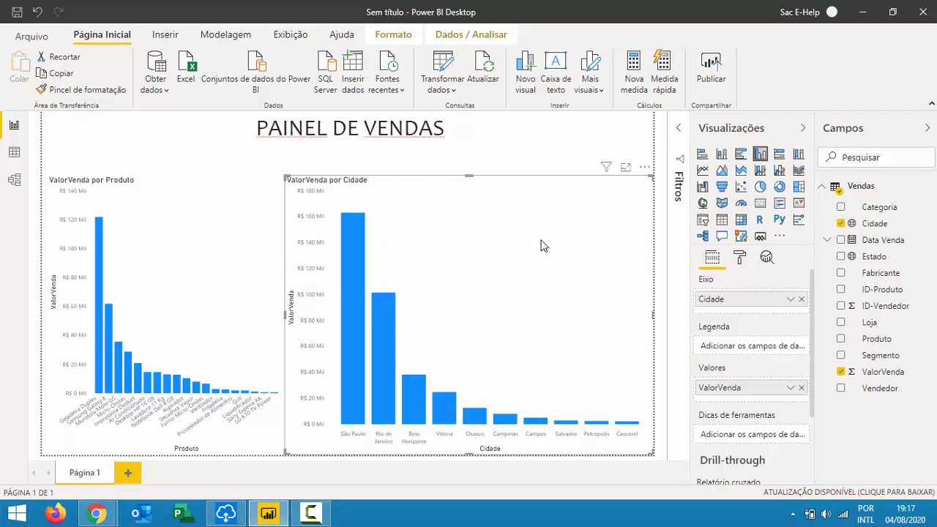
{"action": "key", "text": "Delete"}
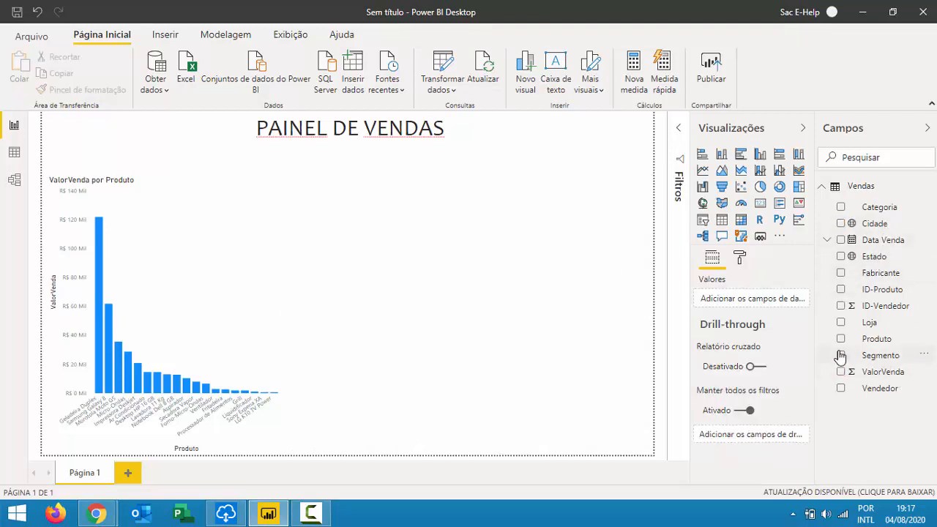
{"action": "left_click_drag", "start_coordinate": [875, 227], "coordinate": [523, 234]}
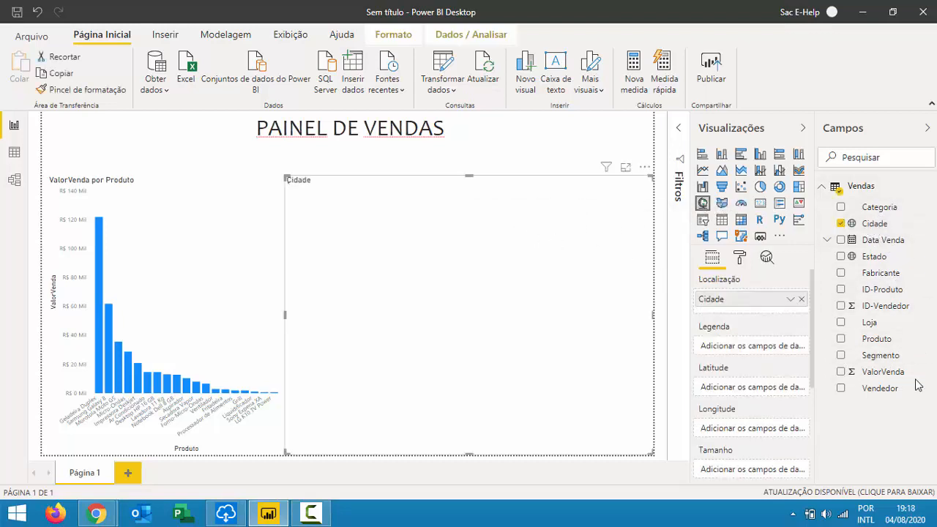
{"action": "left_click_drag", "start_coordinate": [908, 371], "coordinate": [480, 285]}
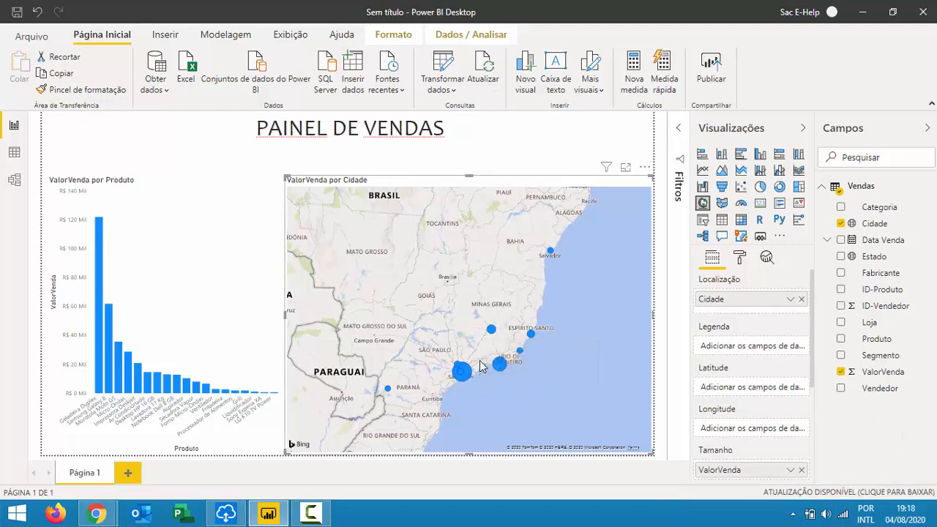
{"action": "key", "text": "ctrl+z"}
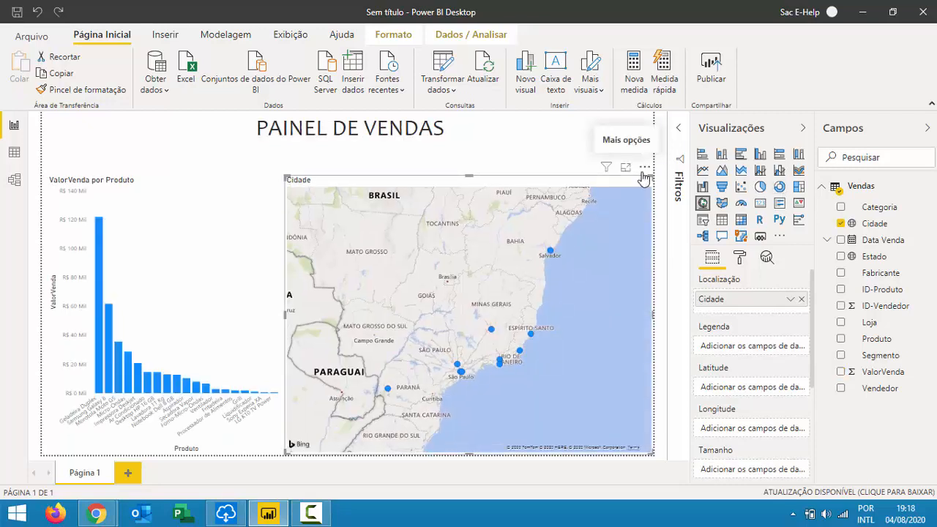
{"action": "left_click", "coordinate": [644, 169]}
{"action": "left_click", "coordinate": [649, 216]}
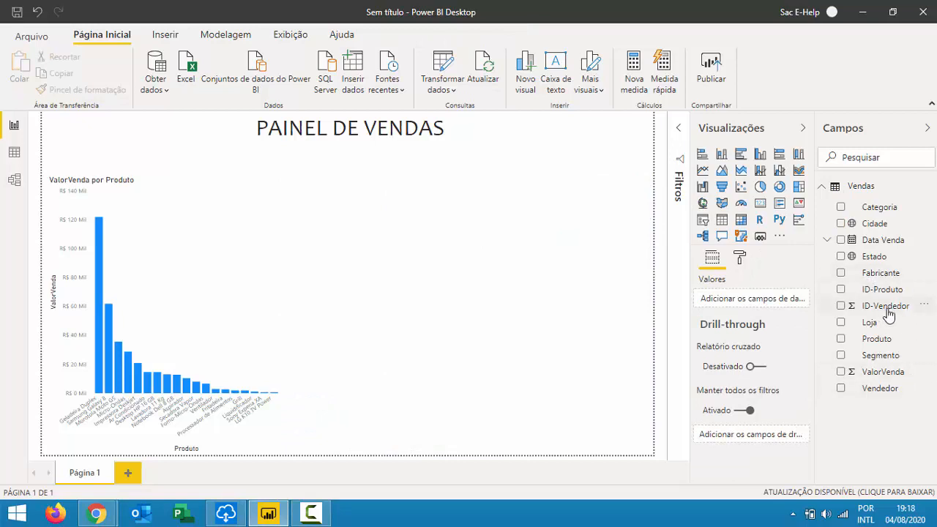
Create a Cidade map with bubbles sized by ValorVenda, shrink it, and move it bottom-right.
{"action": "left_click_drag", "start_coordinate": [873, 224], "coordinate": [520, 220]}
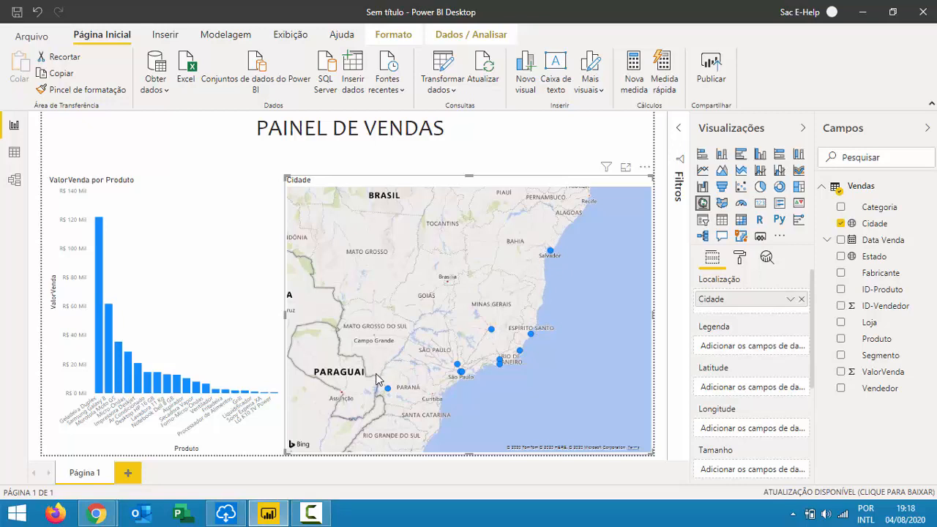
{"action": "mouse_move", "coordinate": [387, 393]}
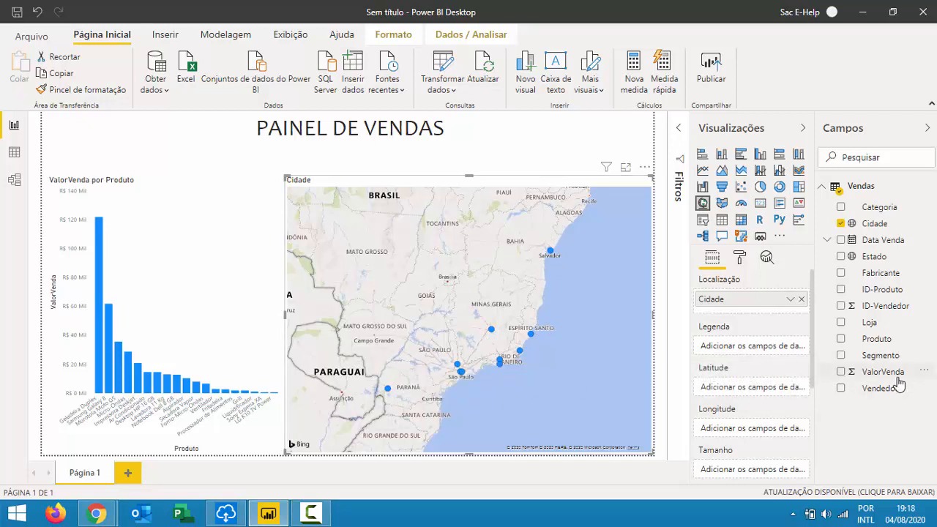
{"action": "left_click_drag", "start_coordinate": [899, 382], "coordinate": [514, 331]}
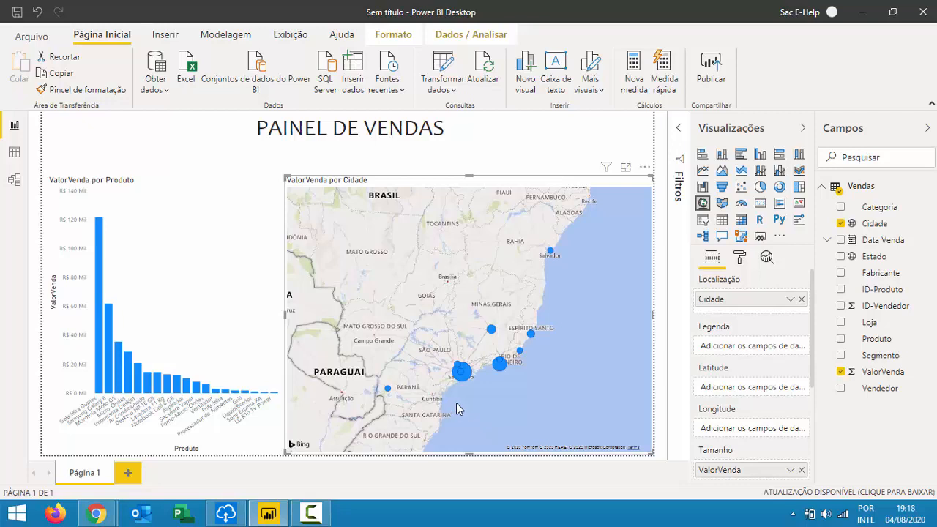
{"action": "mouse_move", "coordinate": [463, 375]}
{"action": "mouse_move", "coordinate": [521, 356]}
{"action": "mouse_move", "coordinate": [552, 254]}
{"action": "left_click_drag", "start_coordinate": [649, 455], "coordinate": [484, 312]}
{"action": "left_click_drag", "start_coordinate": [387, 188], "coordinate": [554, 327]}
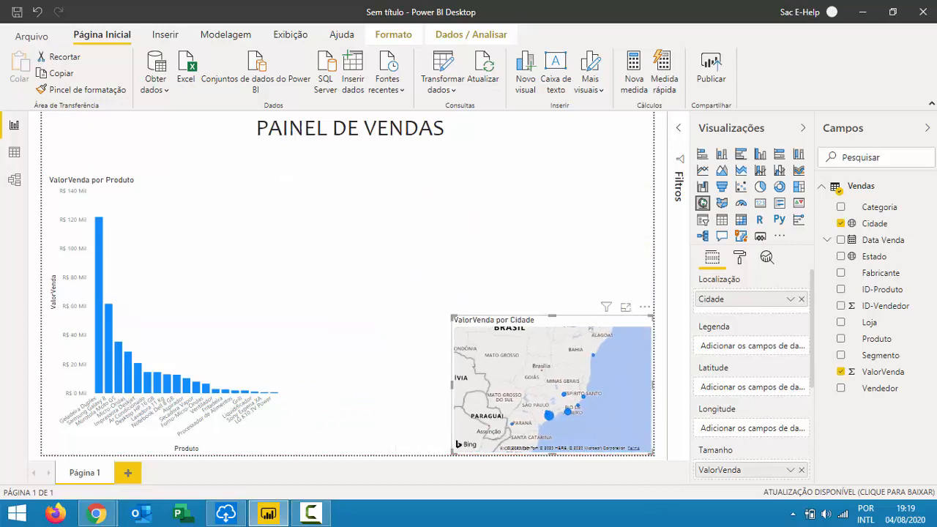
Add a table of Estado with ValorVenda and shrink it to fit its contents.
{"action": "left_click", "coordinate": [595, 211]}
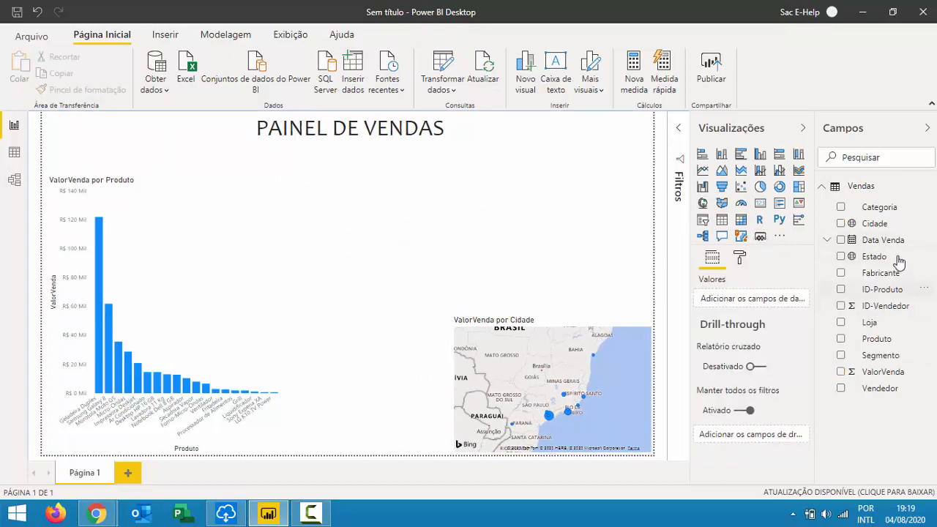
{"action": "mouse_move", "coordinate": [876, 256]}
{"action": "left_mouse_down"}
{"action": "mouse_move", "coordinate": [848, 256]}
{"action": "mouse_move", "coordinate": [864, 254]}
{"action": "mouse_move", "coordinate": [875, 265]}
{"action": "left_mouse_up"}
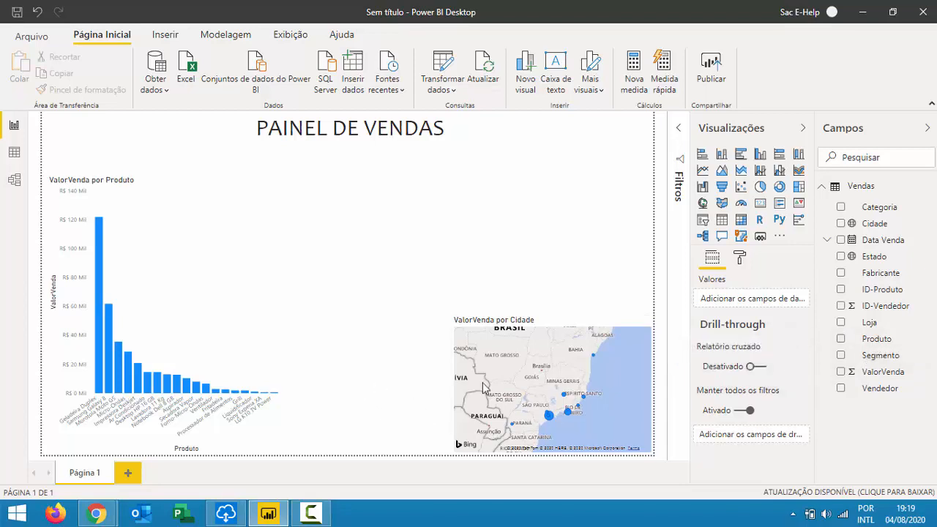
{"action": "left_click", "coordinate": [722, 222]}
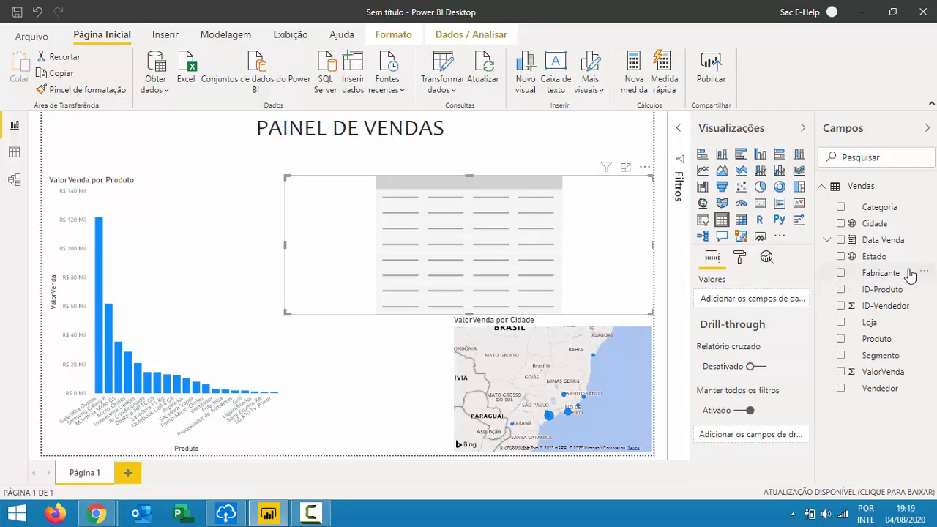
{"action": "left_click_drag", "start_coordinate": [874, 257], "coordinate": [462, 212]}
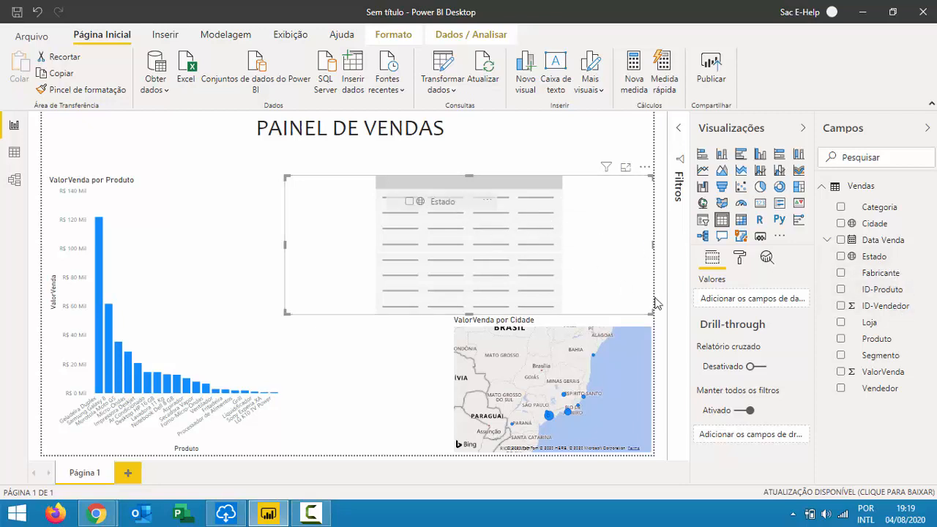
{"action": "left_click_drag", "start_coordinate": [882, 376], "coordinate": [413, 218]}
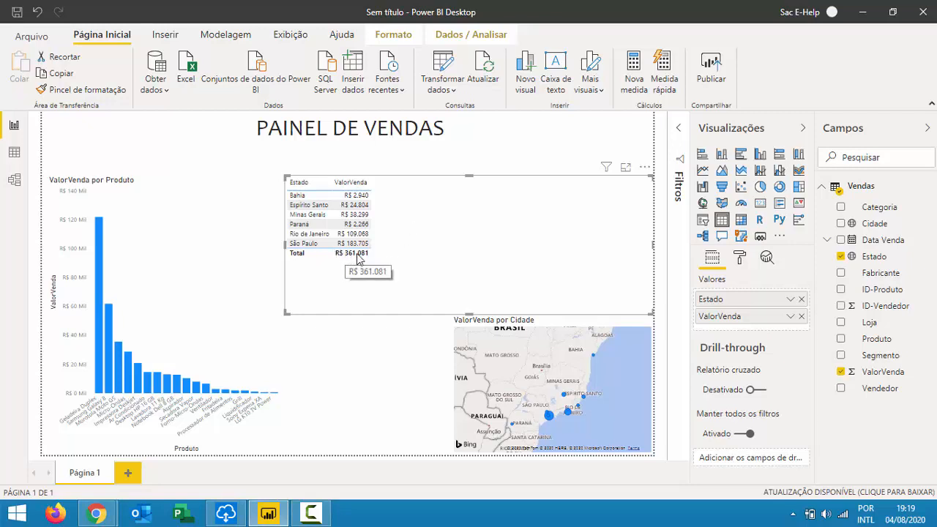
{"action": "left_click_drag", "start_coordinate": [649, 312], "coordinate": [370, 273]}
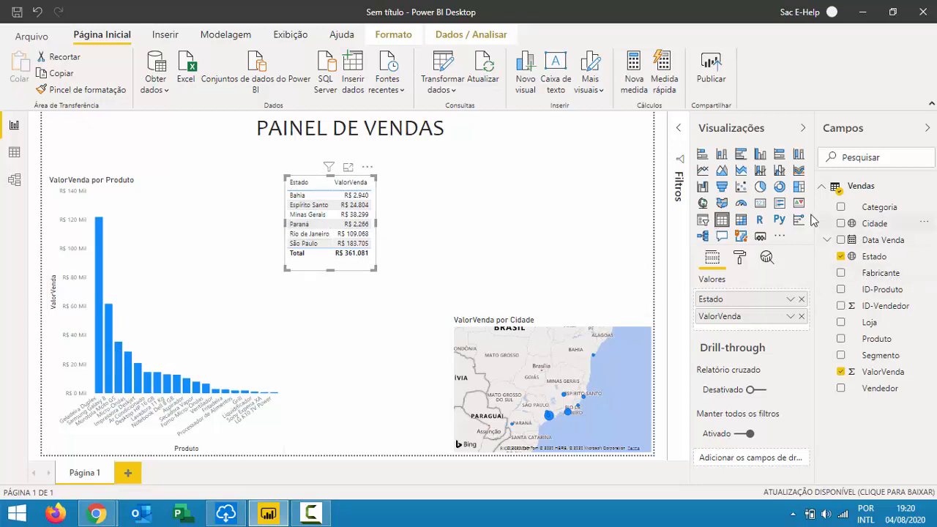
Chart ValorVenda by Segmento as a Rosca donut, made narrower and taller.
{"action": "left_click_drag", "start_coordinate": [877, 359], "coordinate": [542, 185]}
{"action": "left_click_drag", "start_coordinate": [898, 357], "coordinate": [546, 199]}
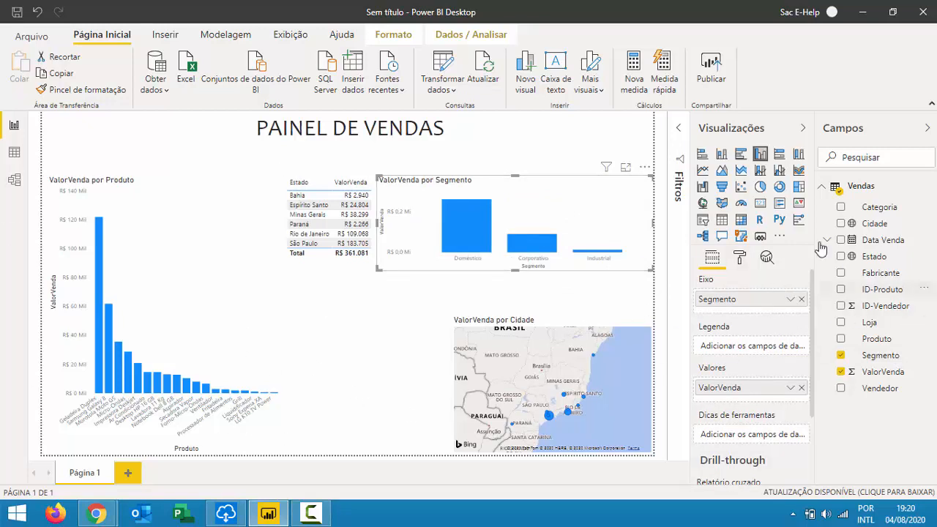
{"action": "left_click", "coordinate": [779, 186]}
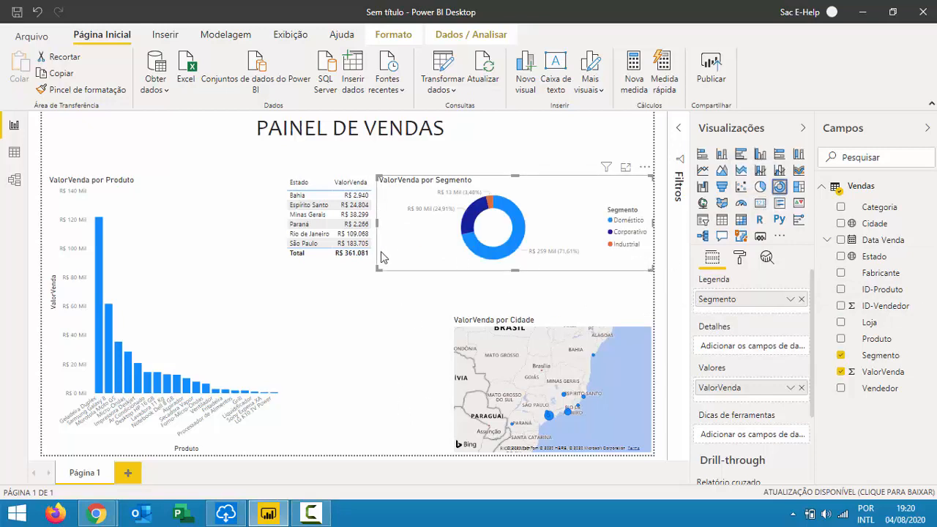
{"action": "left_click_drag", "start_coordinate": [475, 283], "coordinate": [500, 296]}
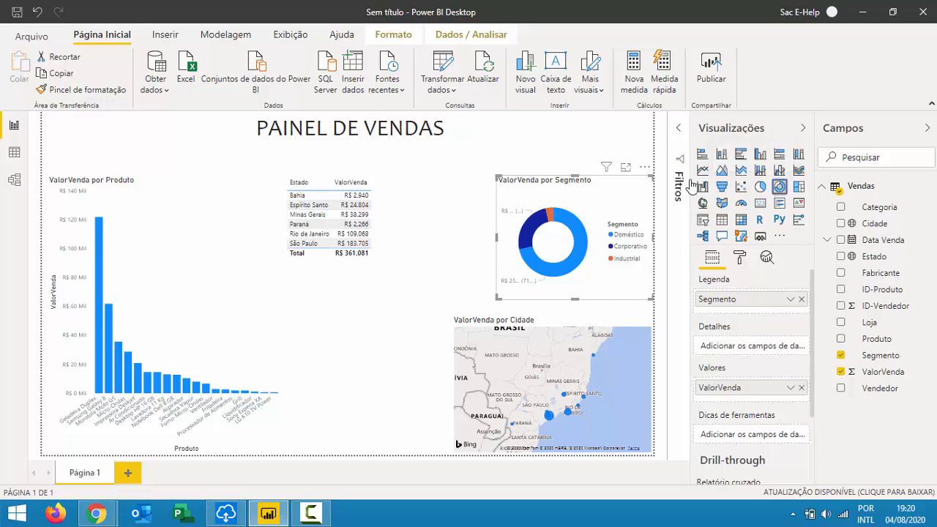
{"action": "left_click", "coordinate": [760, 155]}
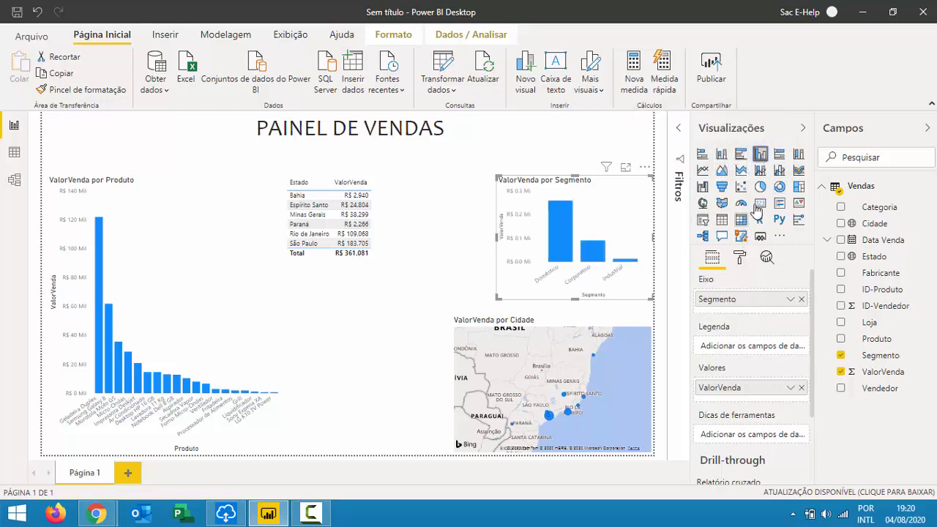
{"action": "left_click", "coordinate": [779, 189]}
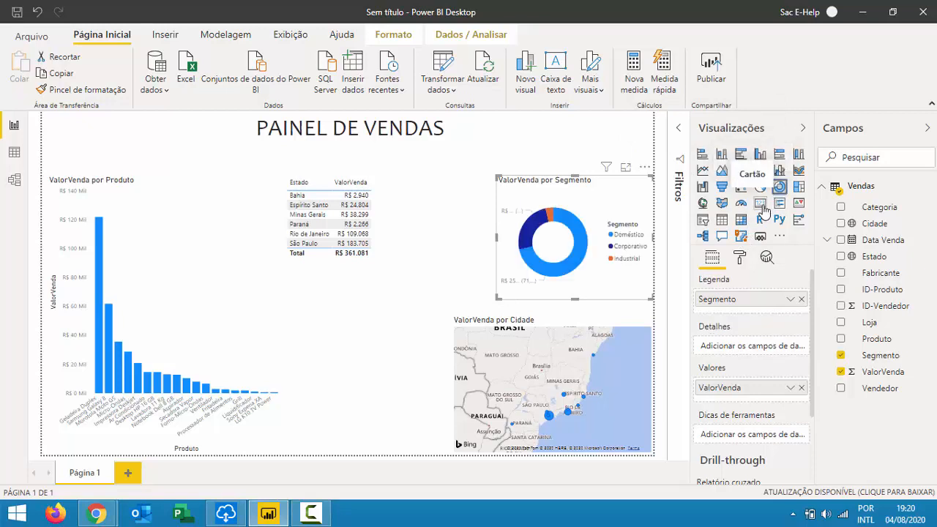
{"action": "key", "text": "alt+Tab"}
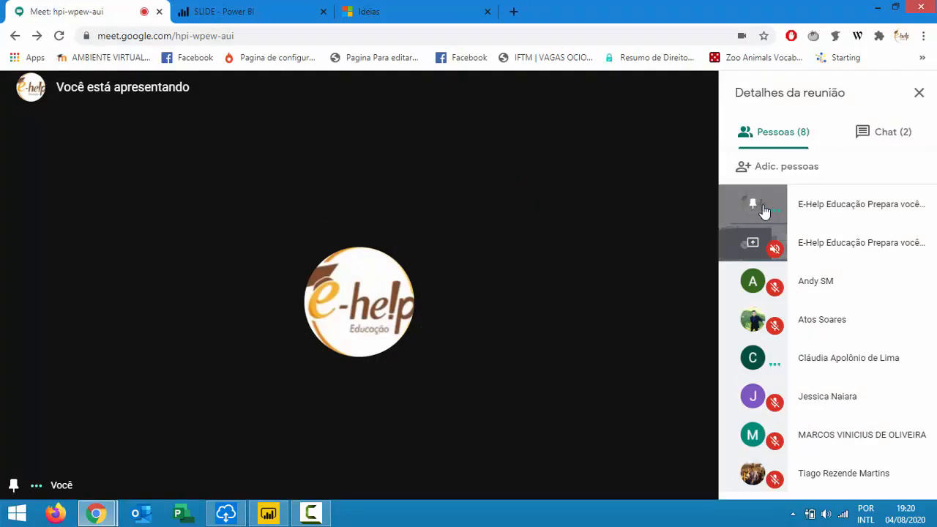
{"action": "key", "text": "alt+Tab"}
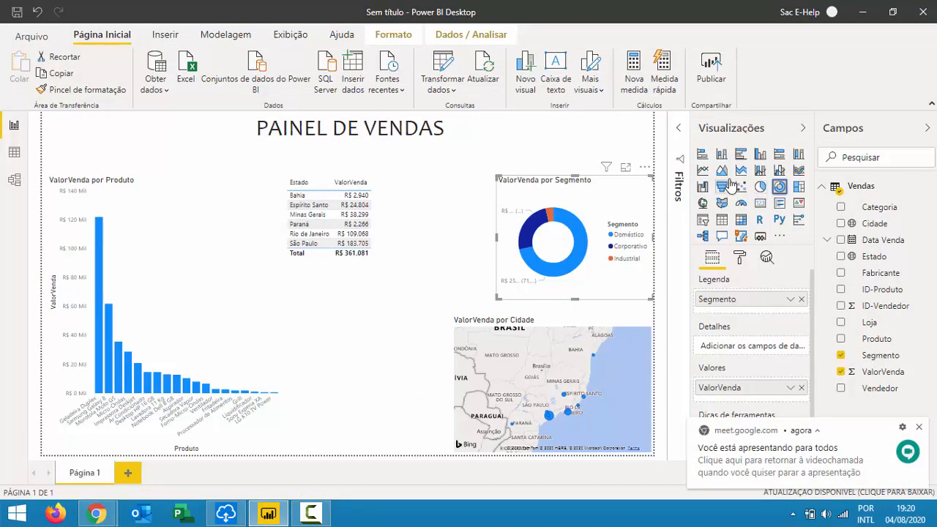
{"action": "left_click", "coordinate": [516, 136]}
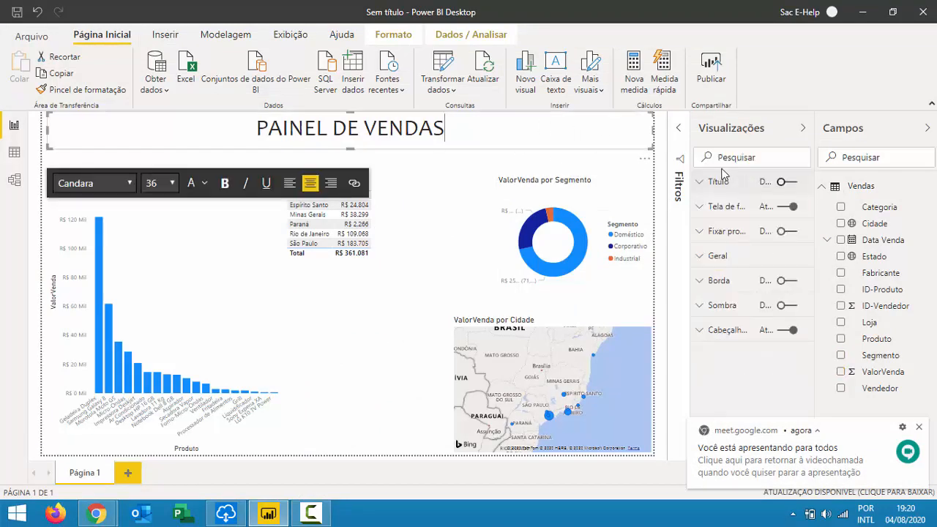
{"action": "left_click", "coordinate": [434, 227]}
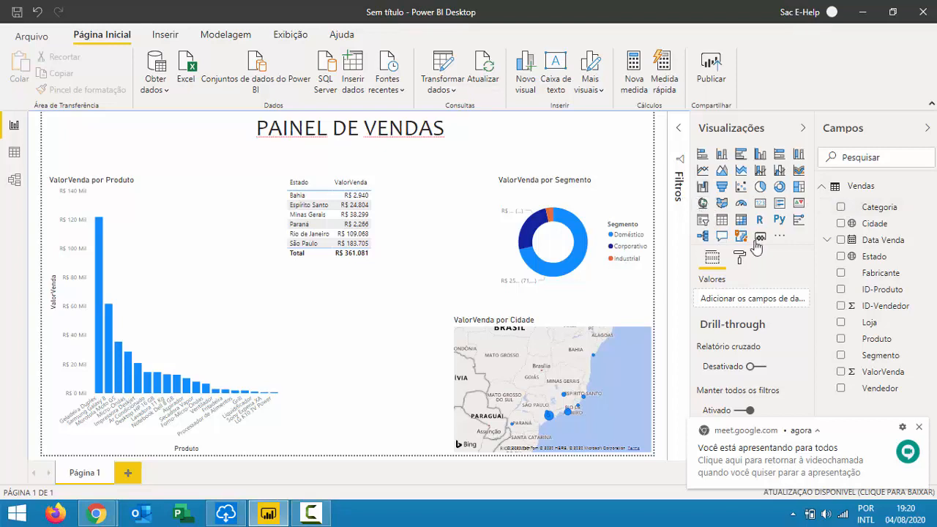
{"action": "left_click", "coordinate": [765, 206]}
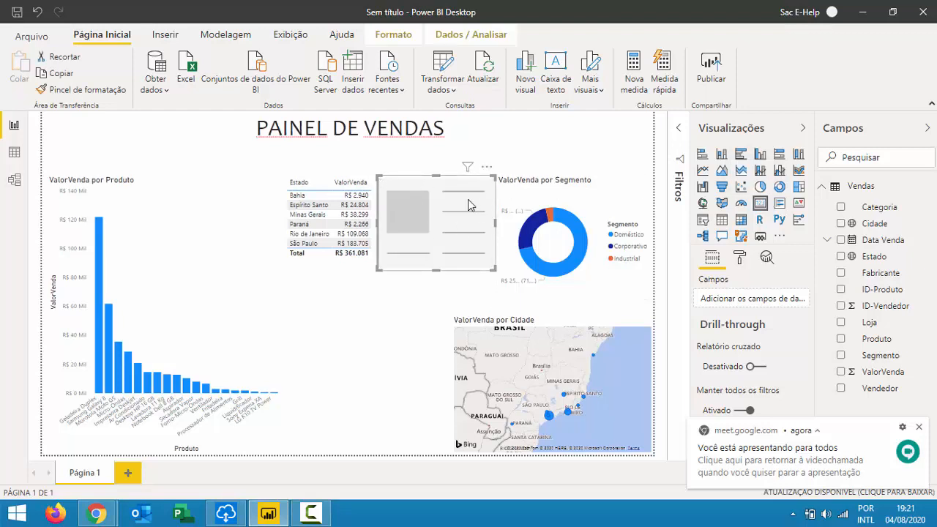
{"action": "left_click", "coordinate": [488, 167]}
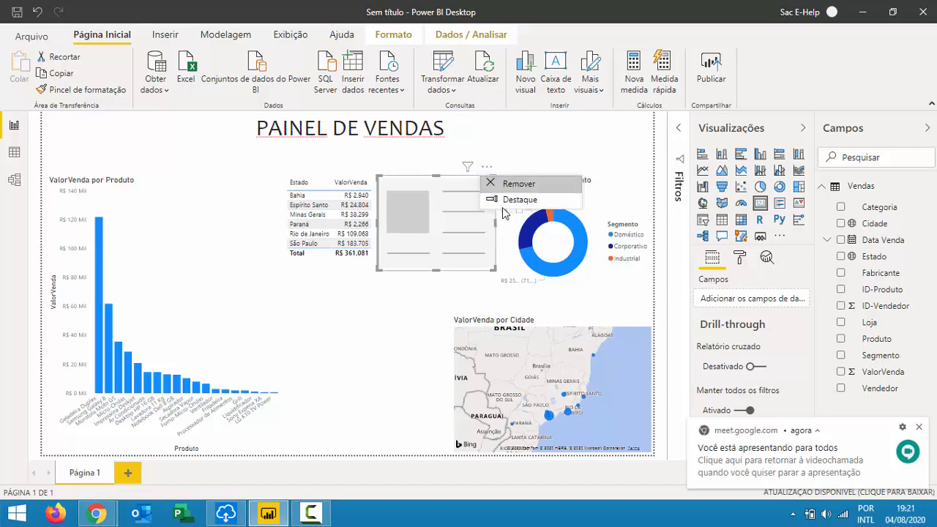
{"action": "left_click", "coordinate": [517, 184]}
{"action": "left_click", "coordinate": [623, 130]}
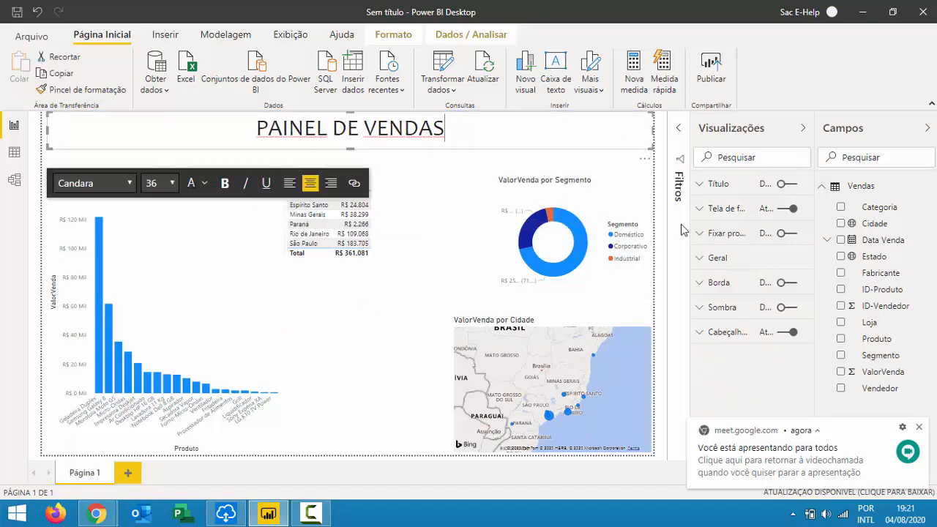
{"action": "left_click", "coordinate": [554, 297]}
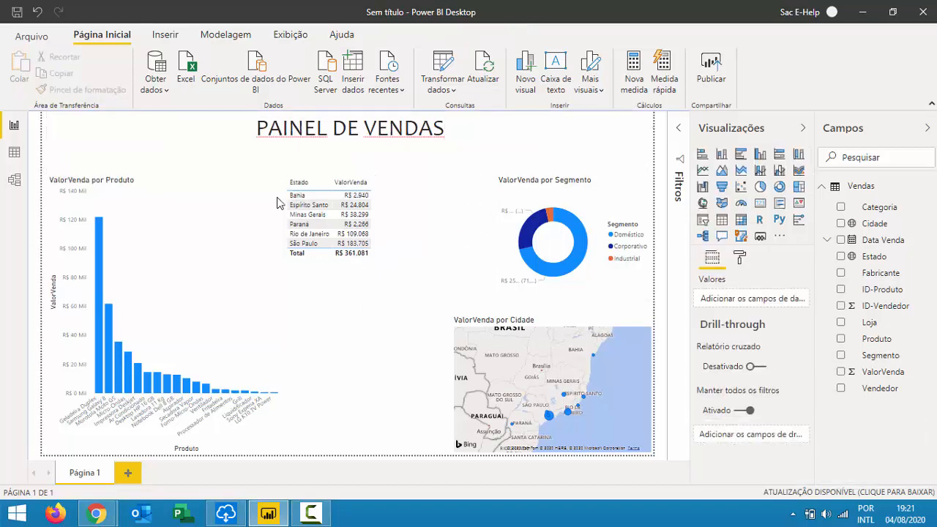
Move the Estado table left beside the product chart, undoing an accidental area-chart switch.
{"action": "mouse_move", "coordinate": [324, 183]}
{"action": "left_click_drag", "start_coordinate": [367, 172], "coordinate": [249, 186]}
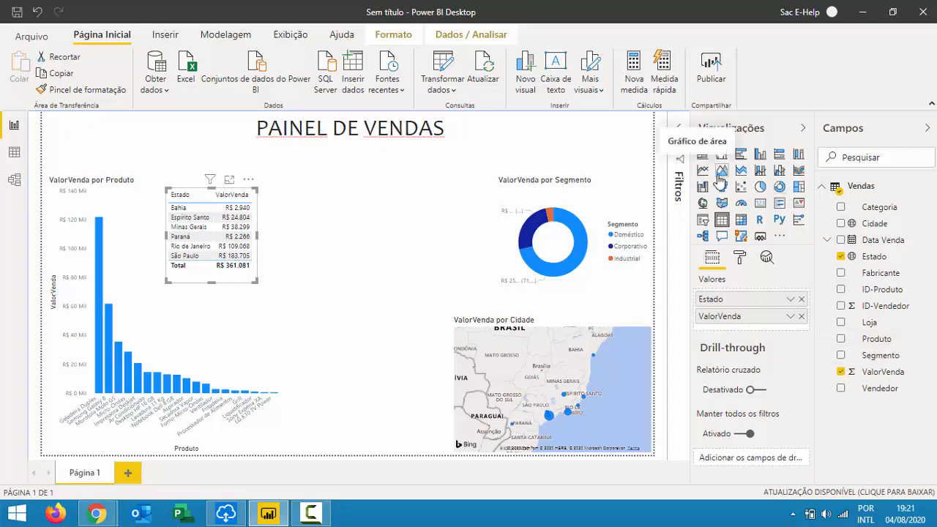
{"action": "left_click", "coordinate": [722, 170]}
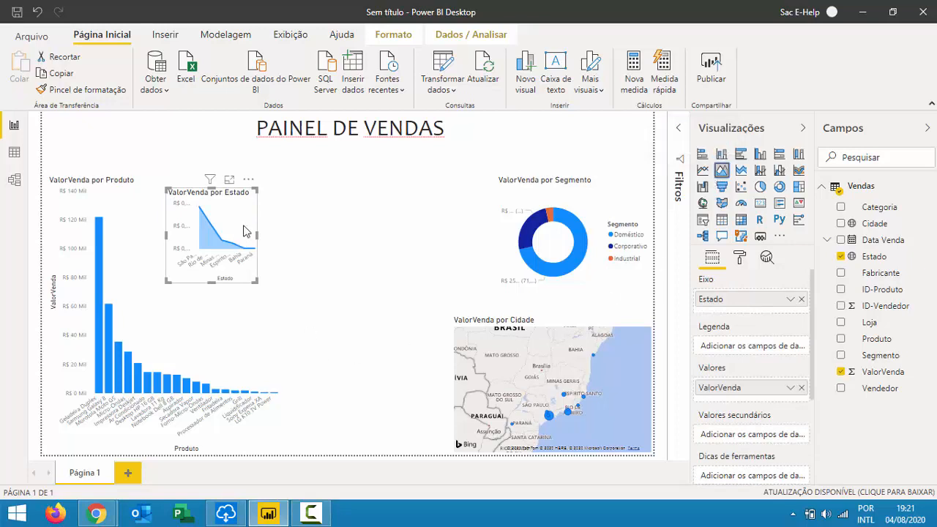
{"action": "key", "text": "ctrl+z"}
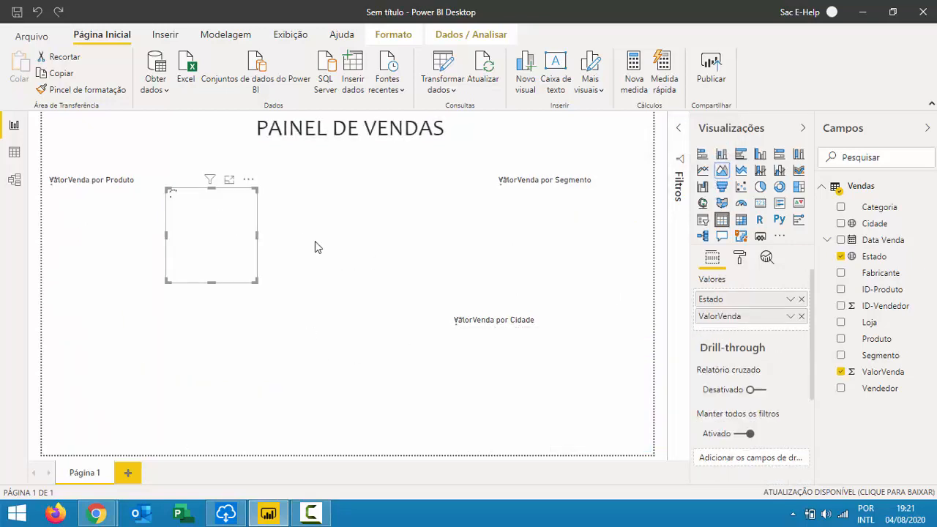
{"action": "left_click", "coordinate": [324, 240]}
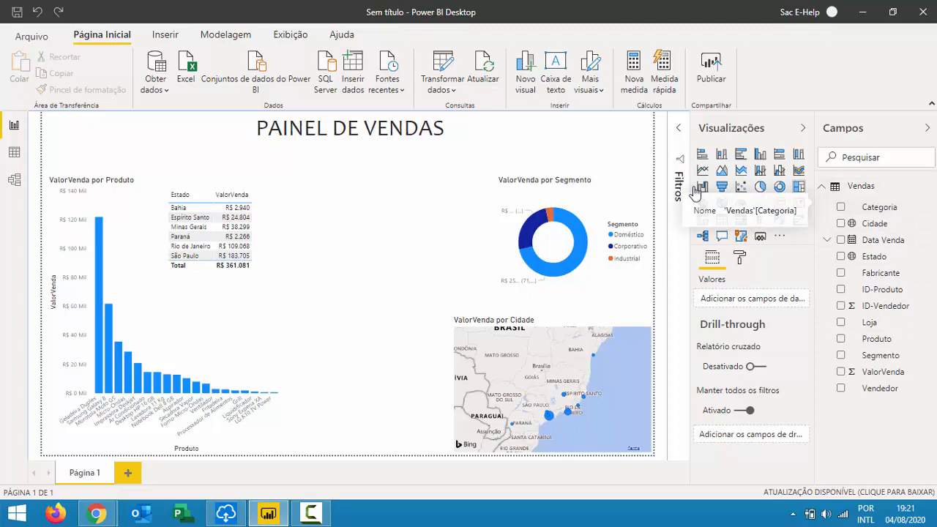
Add an area chart with Categoria on the axis and ValorVenda values, then shorten it.
{"action": "left_click", "coordinate": [720, 171]}
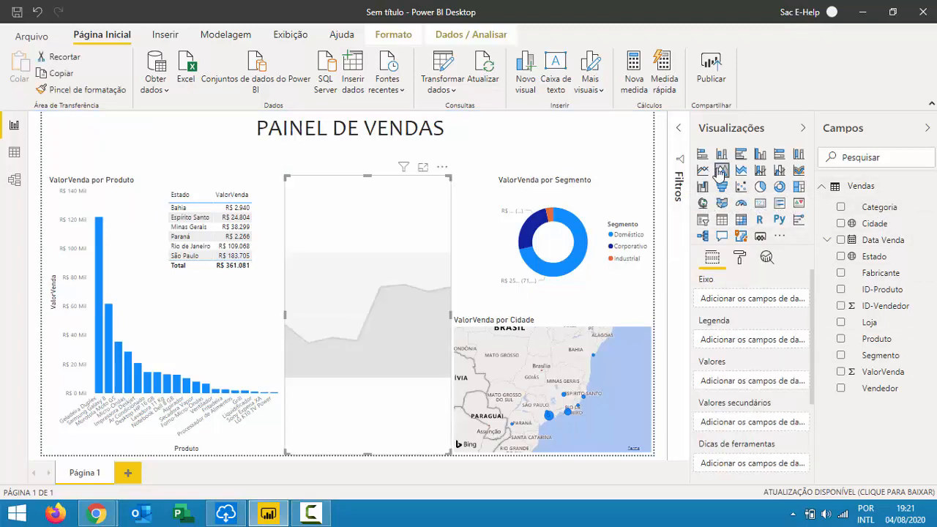
{"action": "left_click_drag", "start_coordinate": [888, 212], "coordinate": [322, 262]}
{"action": "left_click_drag", "start_coordinate": [883, 371], "coordinate": [410, 307]}
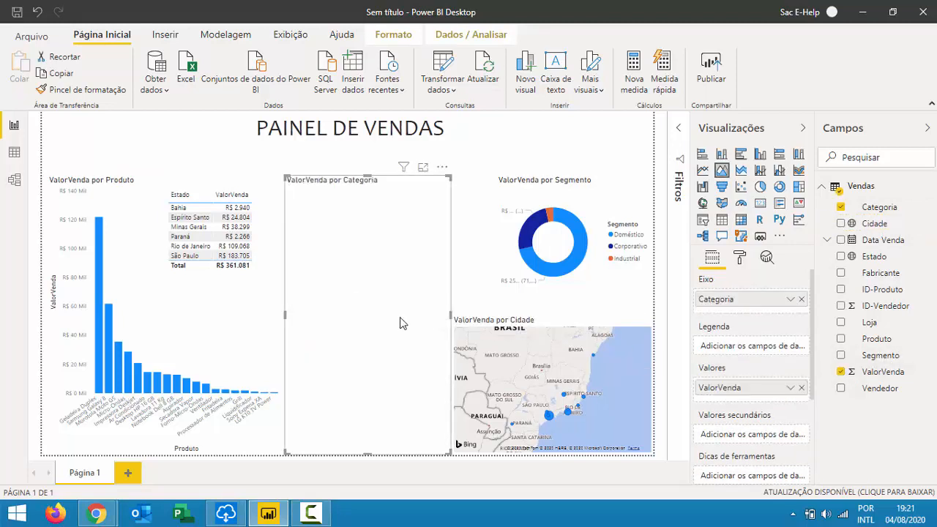
{"action": "left_click_drag", "start_coordinate": [455, 456], "coordinate": [483, 306]}
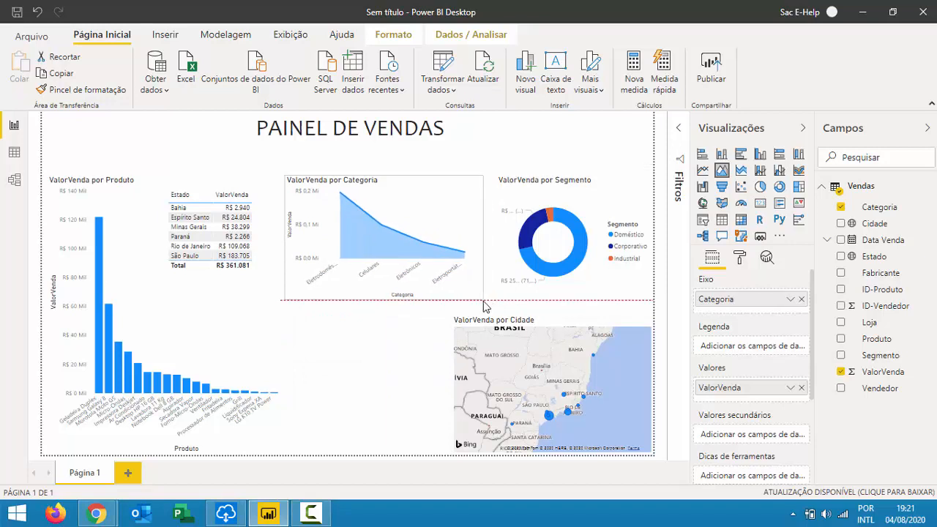
{"action": "left_click", "coordinate": [400, 419]}
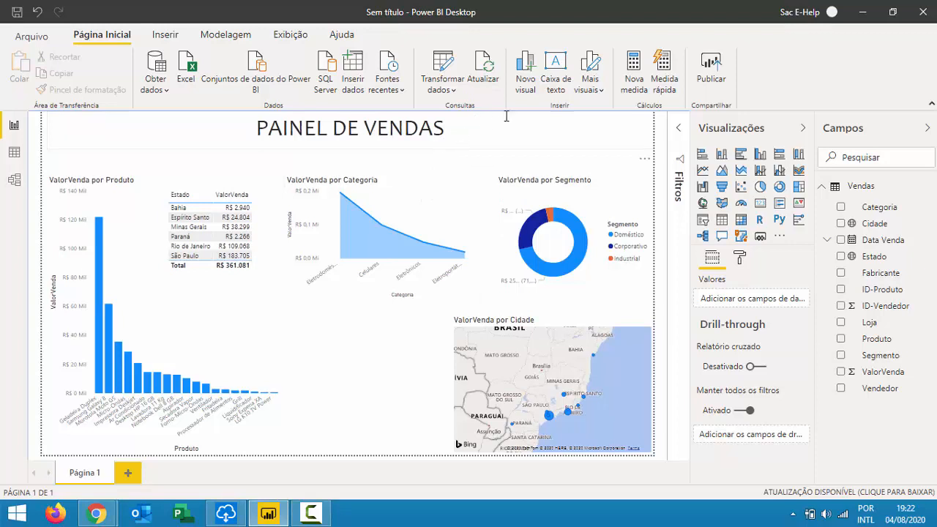
Apply the dark gray theme from the Exibição Temas gallery to the report.
{"action": "left_click", "coordinate": [294, 33]}
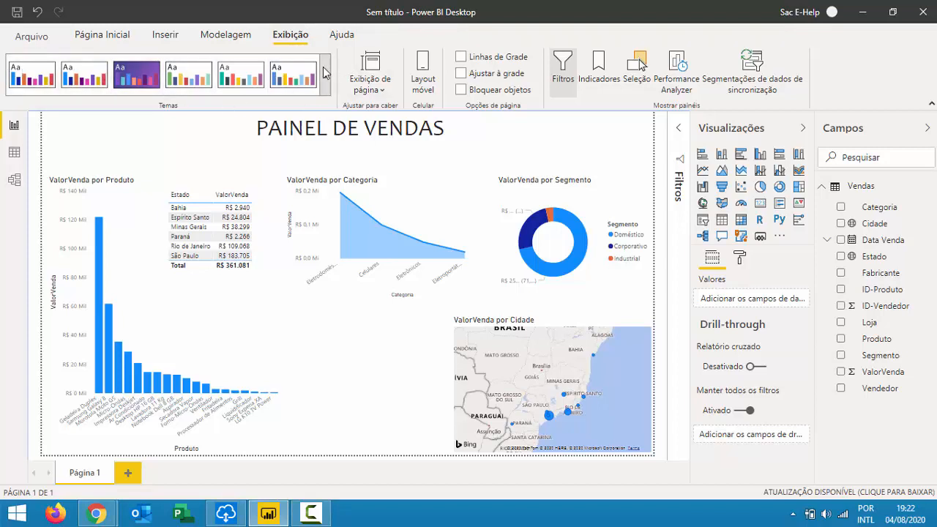
{"action": "left_click", "coordinate": [325, 72]}
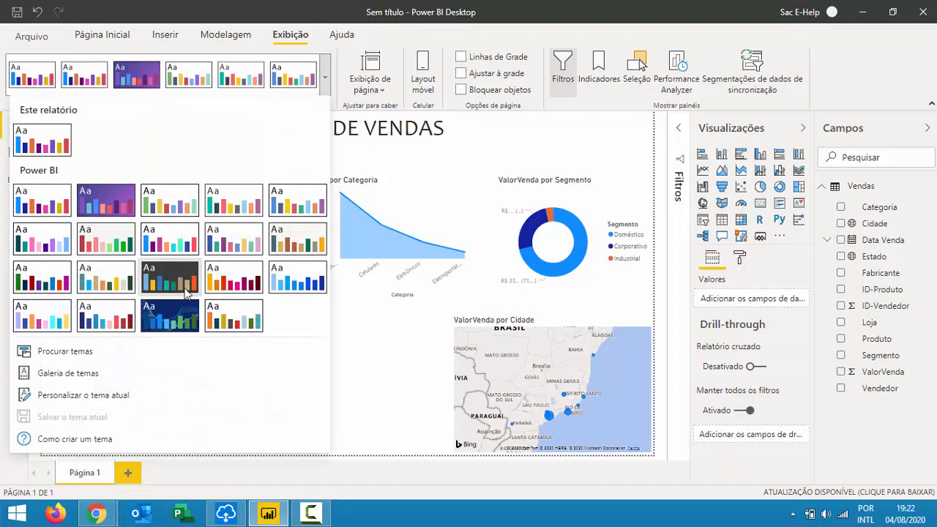
{"action": "left_click", "coordinate": [177, 286]}
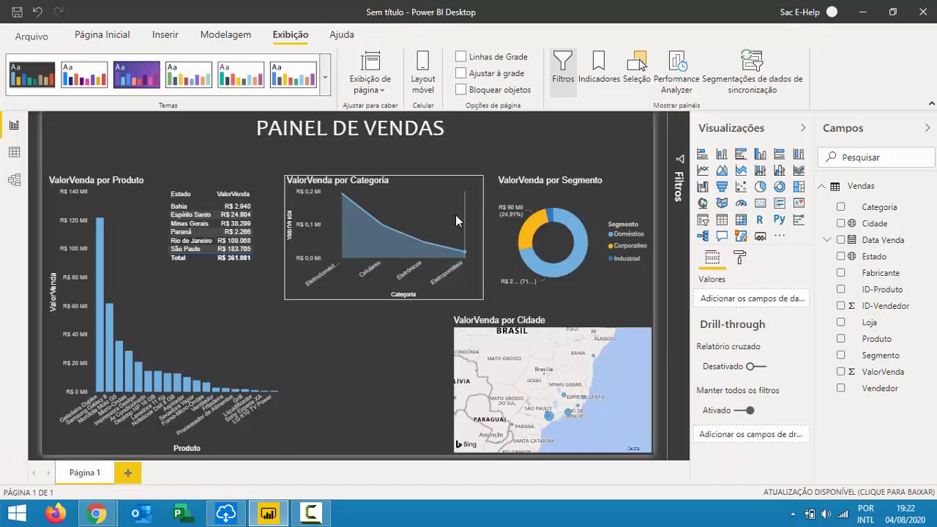
{"action": "mouse_move", "coordinate": [456, 215]}
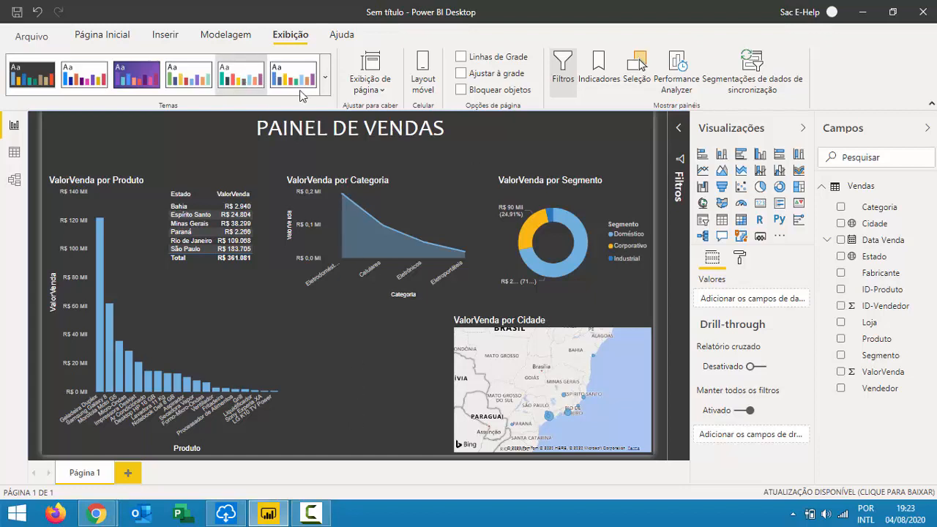
{"action": "left_click", "coordinate": [326, 70]}
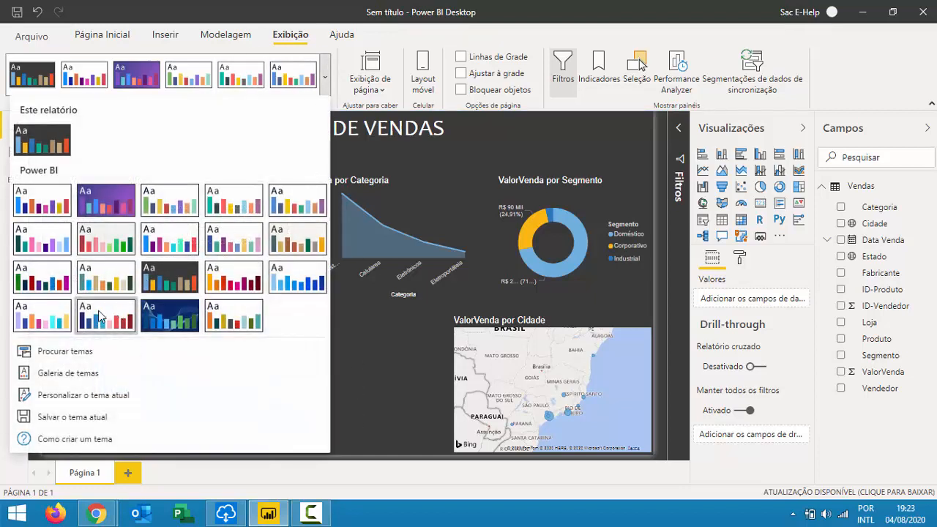
{"action": "left_click", "coordinate": [100, 316]}
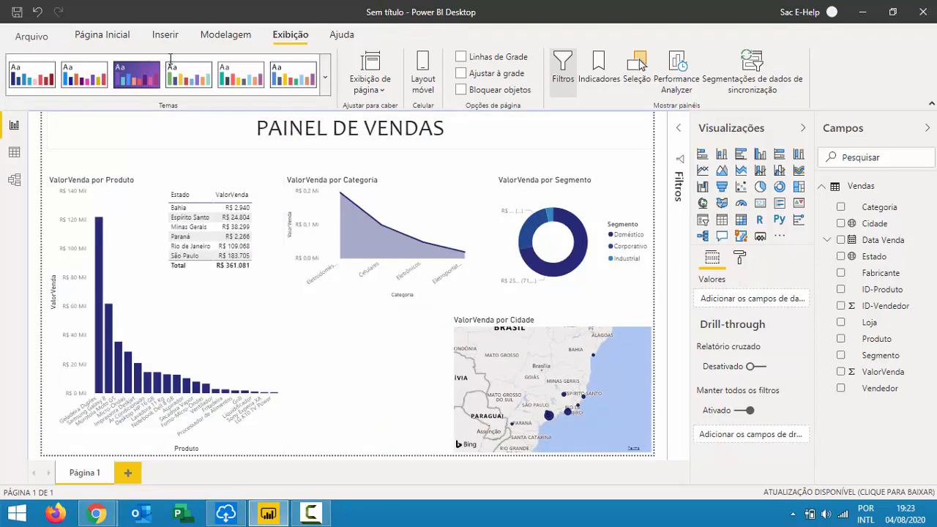
{"action": "left_click", "coordinate": [324, 69]}
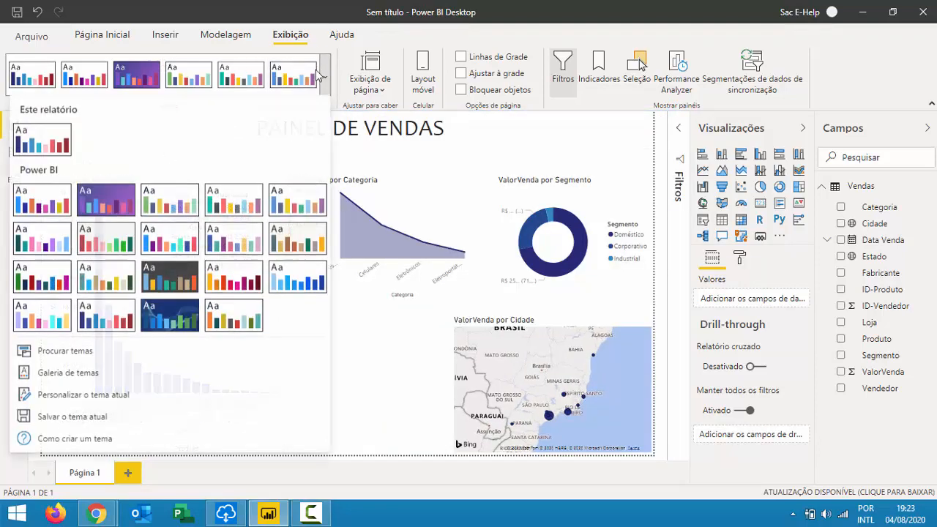
{"action": "left_click", "coordinate": [161, 314]}
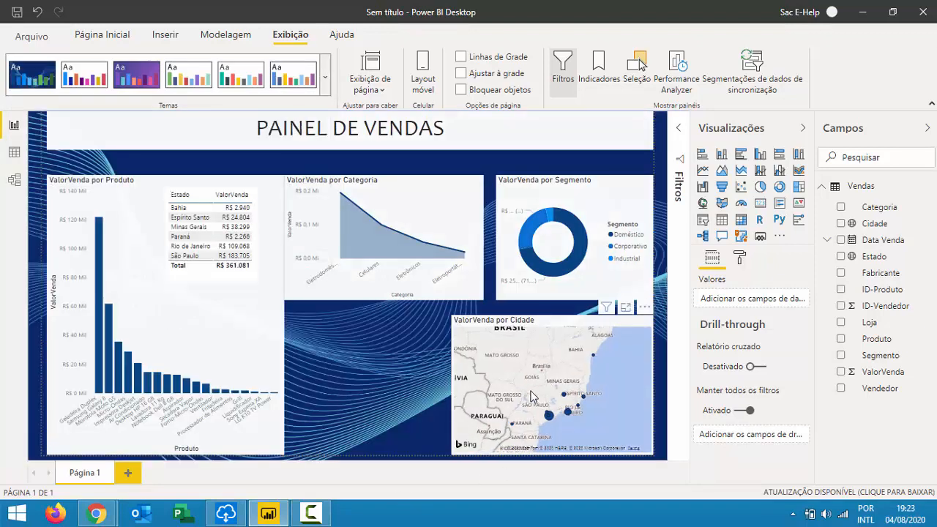
{"action": "left_click", "coordinate": [326, 75]}
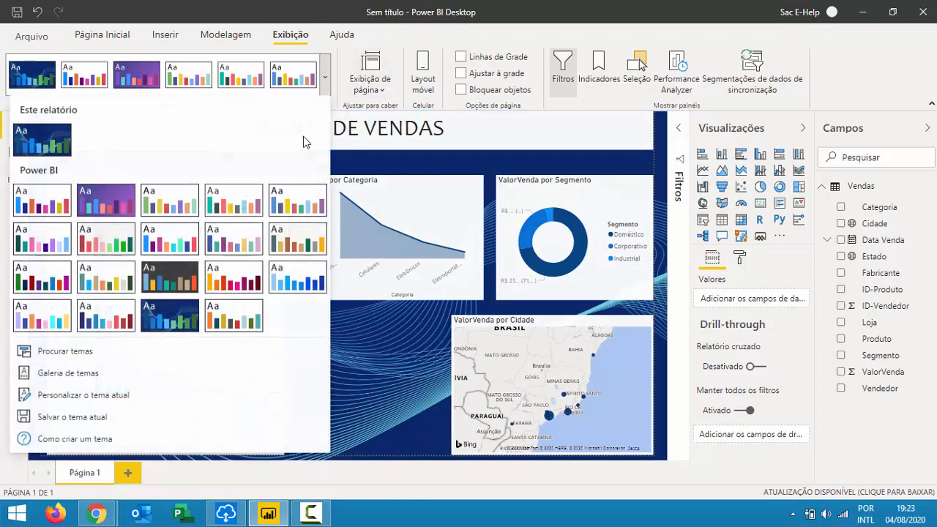
{"action": "left_click", "coordinate": [41, 278]}
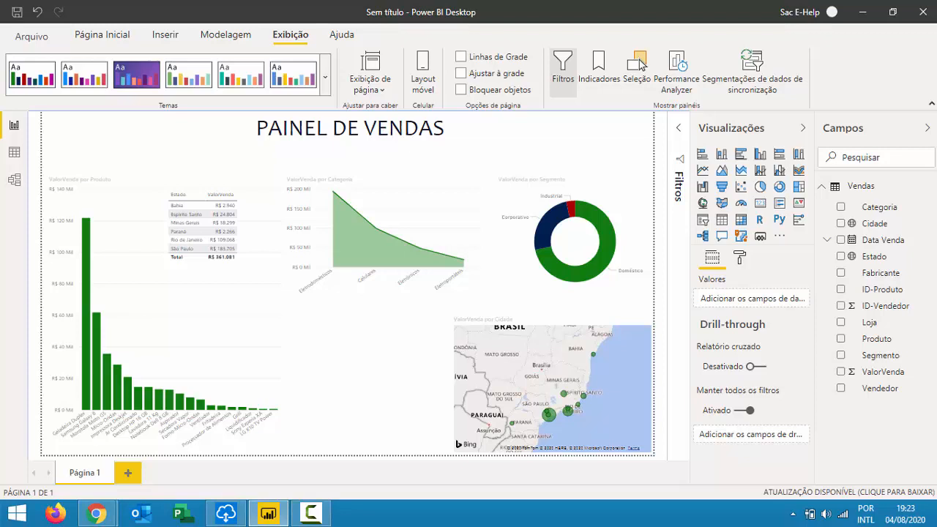
{"action": "left_click", "coordinate": [326, 70]}
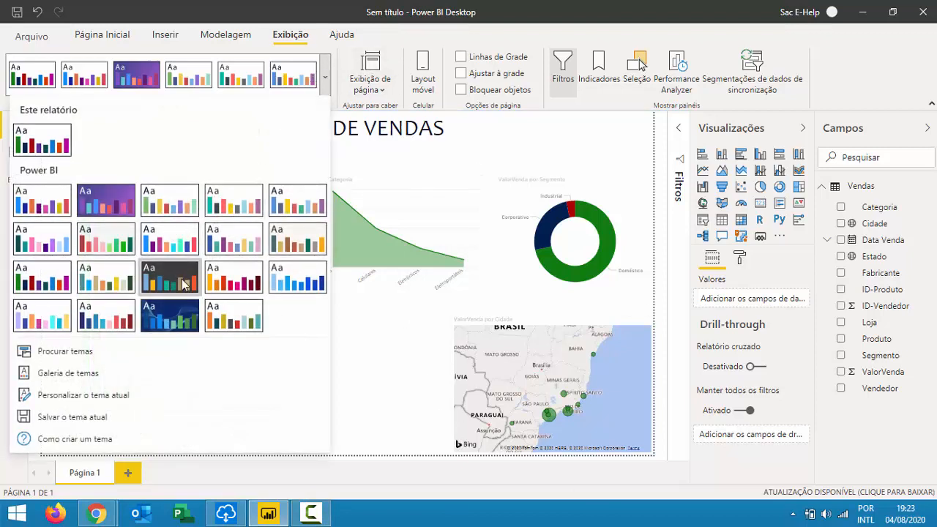
{"action": "left_click", "coordinate": [183, 284]}
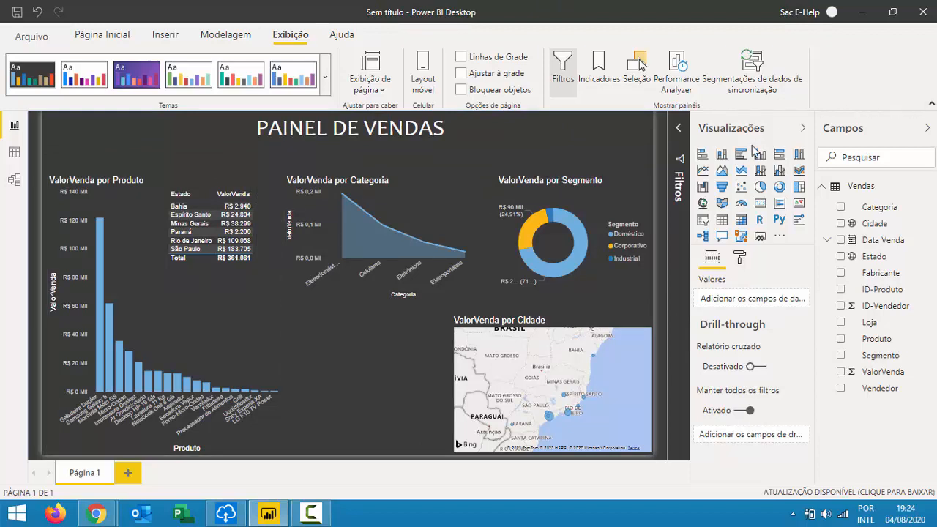
{"action": "left_click", "coordinate": [802, 131]}
Collapse the Campos pane to give the report page more room.
{"action": "left_click", "coordinate": [927, 128]}
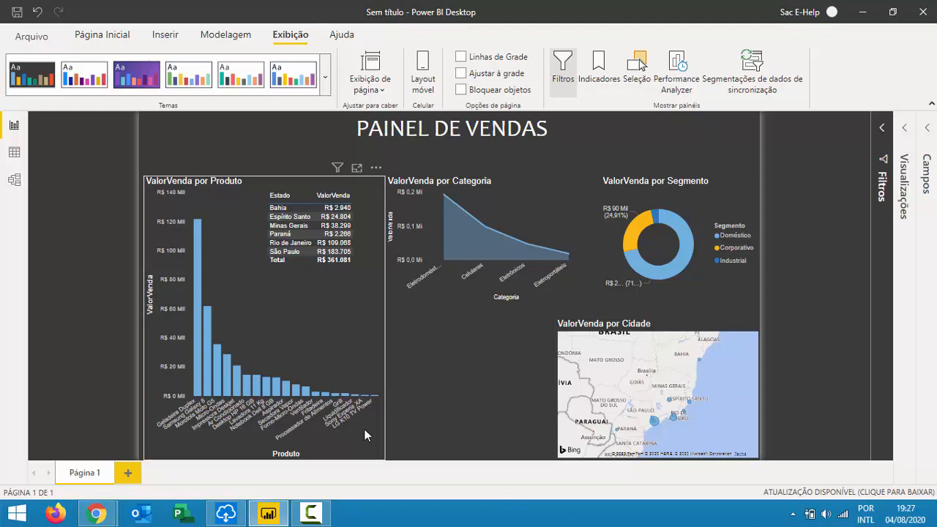
Shrink the Produto chart to bottom centre; move Estado table lower left, Categoria chart top left.
{"action": "left_click", "coordinate": [383, 455]}
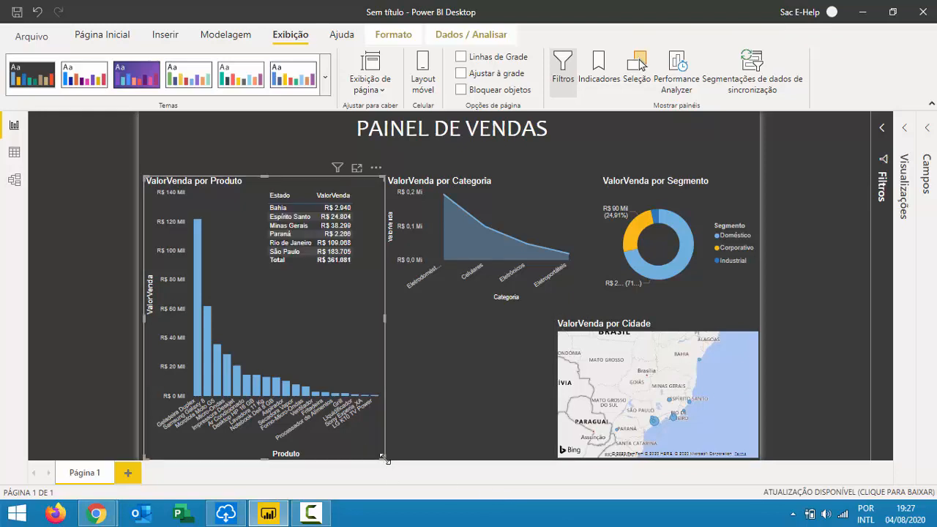
{"action": "left_click_drag", "start_coordinate": [384, 459], "coordinate": [396, 335]}
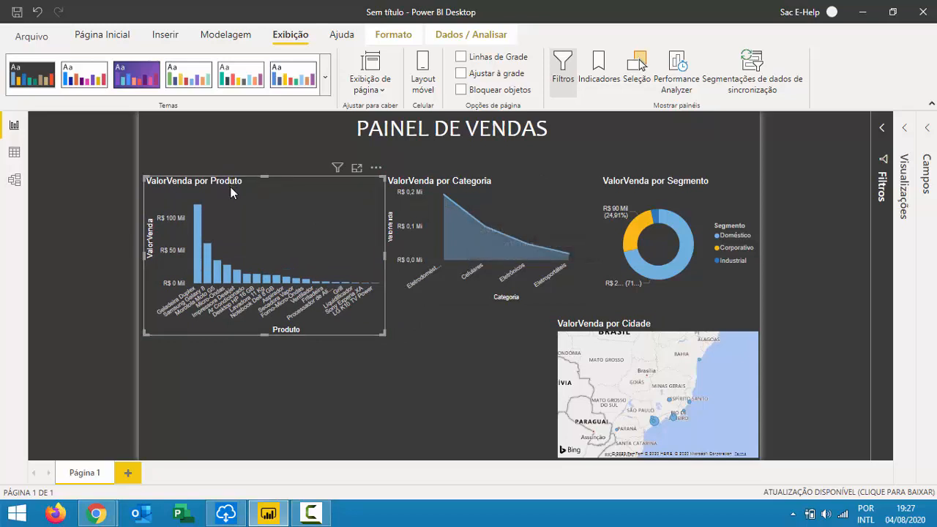
{"action": "left_click_drag", "start_coordinate": [231, 188], "coordinate": [434, 313]}
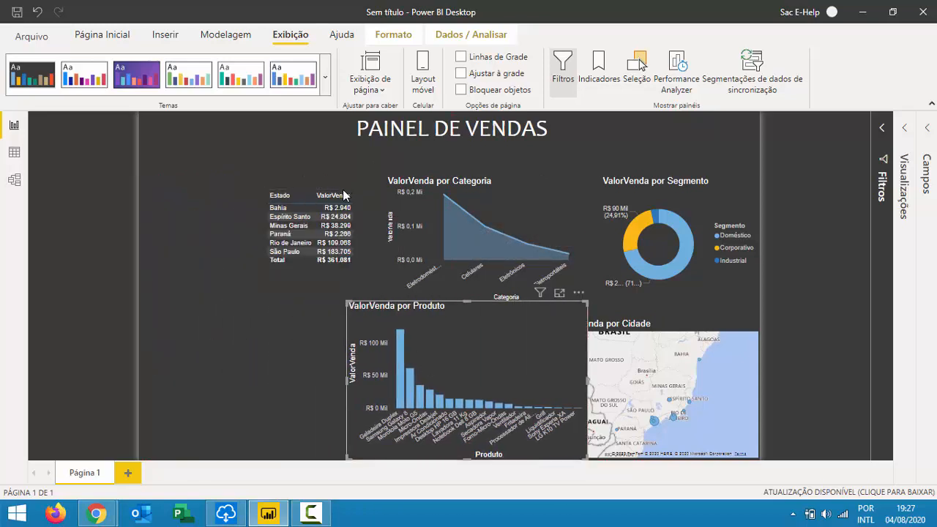
{"action": "left_click_drag", "start_coordinate": [345, 192], "coordinate": [257, 320]}
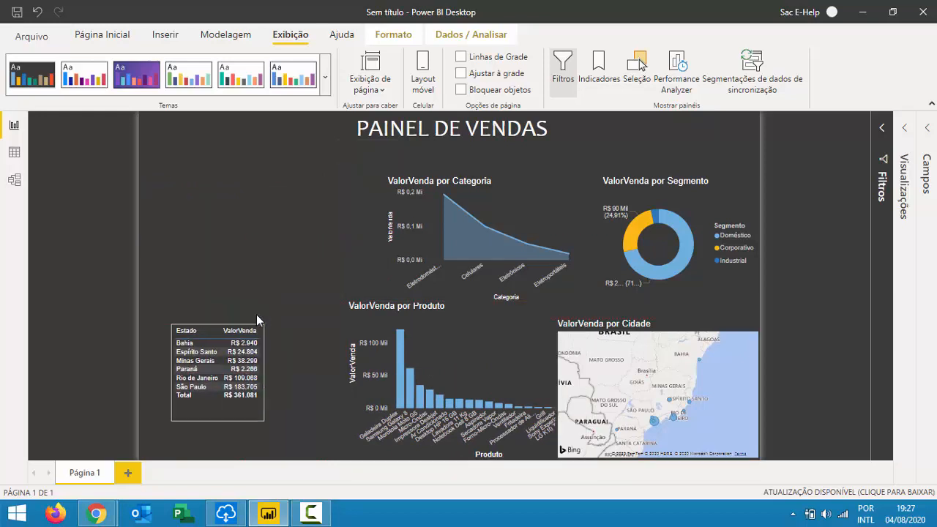
{"action": "left_click_drag", "start_coordinate": [572, 167], "coordinate": [320, 172]}
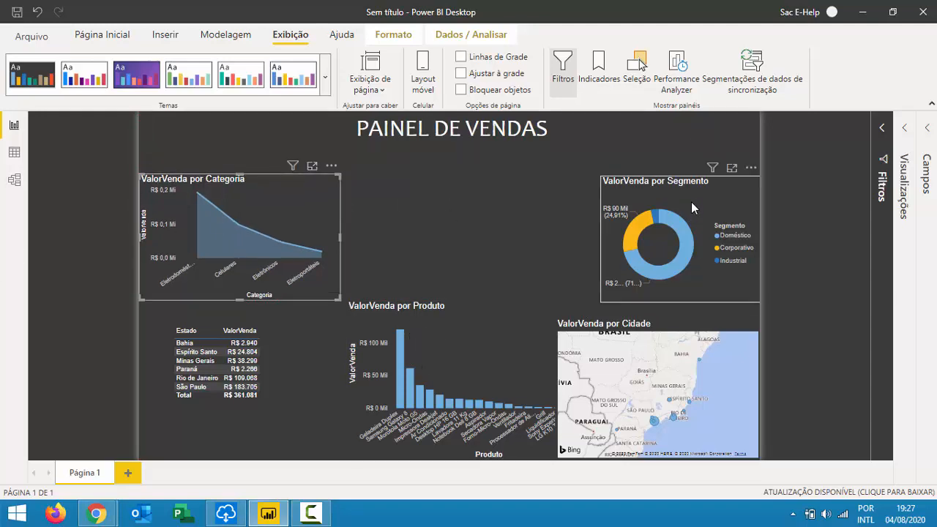
Move the Segmento donut left toward the centre of the top row.
{"action": "left_click_drag", "start_coordinate": [656, 184], "coordinate": [506, 160]}
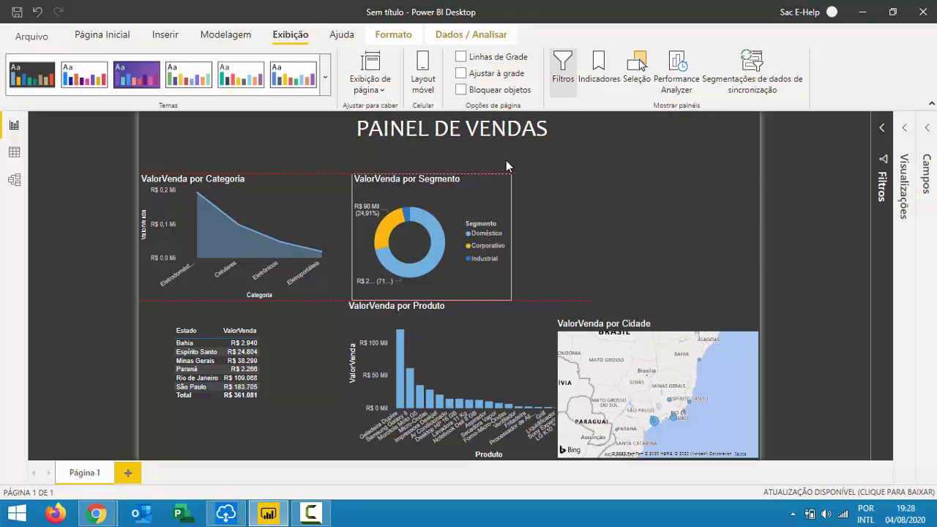
{"action": "mouse_move", "coordinate": [506, 160]}
{"action": "left_mouse_down"}
{"action": "mouse_move", "coordinate": [542, 165]}
{"action": "mouse_move", "coordinate": [525, 167]}
{"action": "mouse_move", "coordinate": [538, 162]}
{"action": "mouse_move", "coordinate": [529, 231]}
{"action": "mouse_move", "coordinate": [521, 164]}
{"action": "left_mouse_up"}
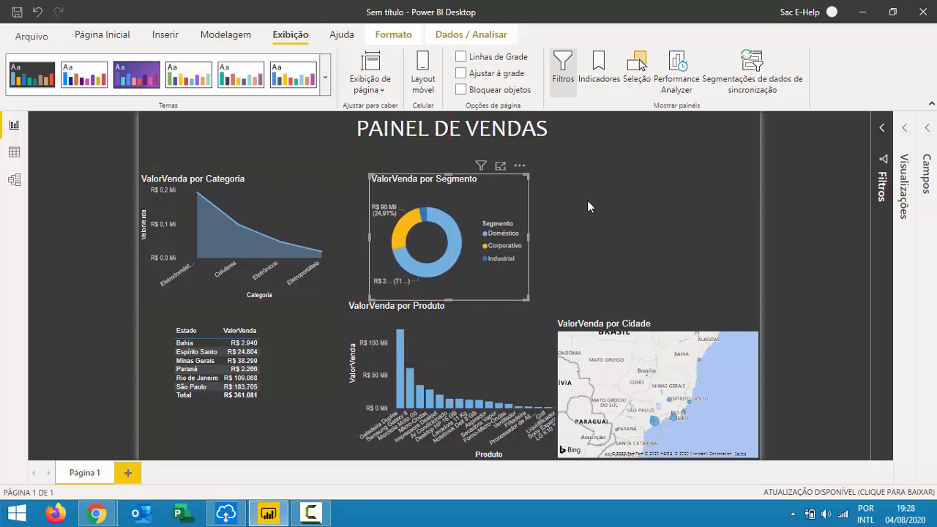
{"action": "left_click", "coordinate": [587, 200]}
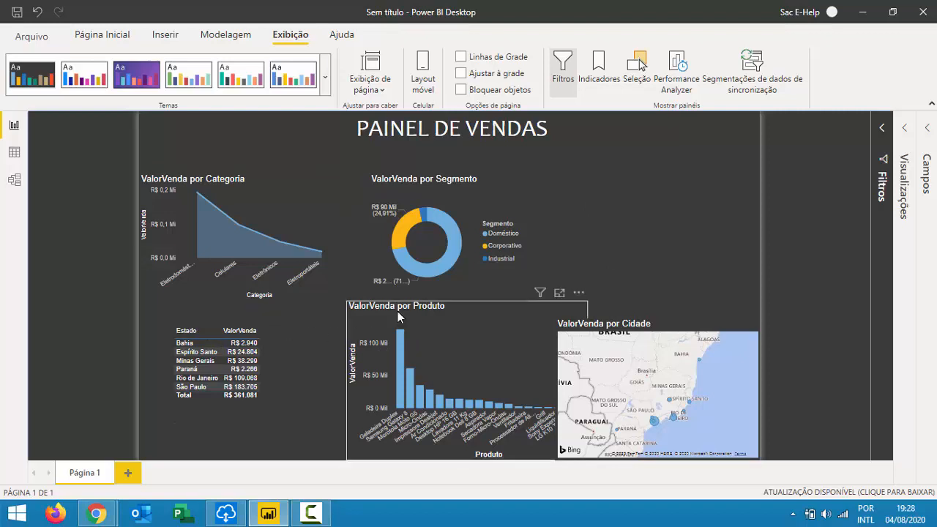
Move the Produto bar chart into the top-right row and resize it to align.
{"action": "left_click_drag", "start_coordinate": [399, 311], "coordinate": [572, 195]}
{"action": "left_click_drag", "start_coordinate": [674, 194], "coordinate": [669, 162]}
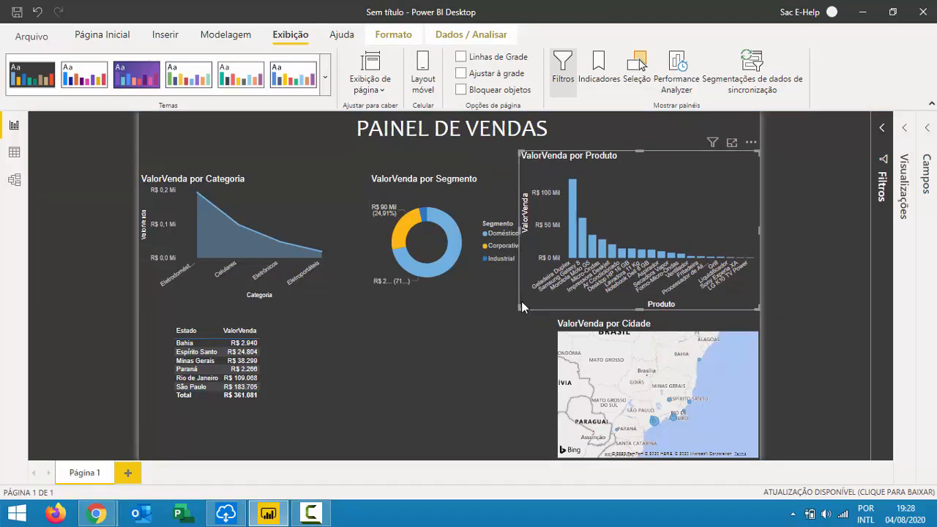
{"action": "mouse_move", "coordinate": [519, 307]}
{"action": "left_mouse_down"}
{"action": "mouse_move", "coordinate": [534, 301]}
{"action": "mouse_move", "coordinate": [536, 309]}
{"action": "mouse_move", "coordinate": [531, 296]}
{"action": "left_mouse_up"}
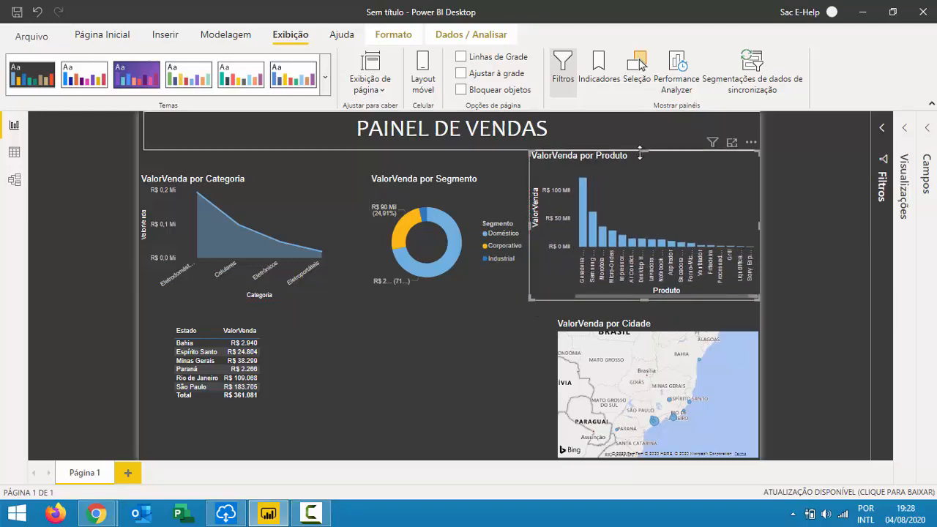
{"action": "left_click_drag", "start_coordinate": [644, 152], "coordinate": [642, 182]}
{"action": "left_click", "coordinate": [458, 342]}
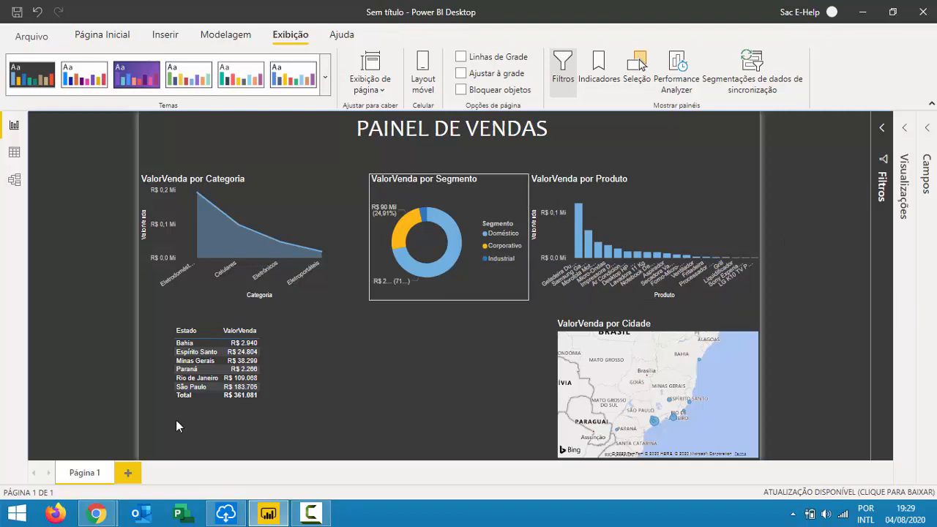
Reposition and enlarge the Estado table, aligning it with the Cidade map.
{"action": "left_click_drag", "start_coordinate": [231, 311], "coordinate": [200, 302]}
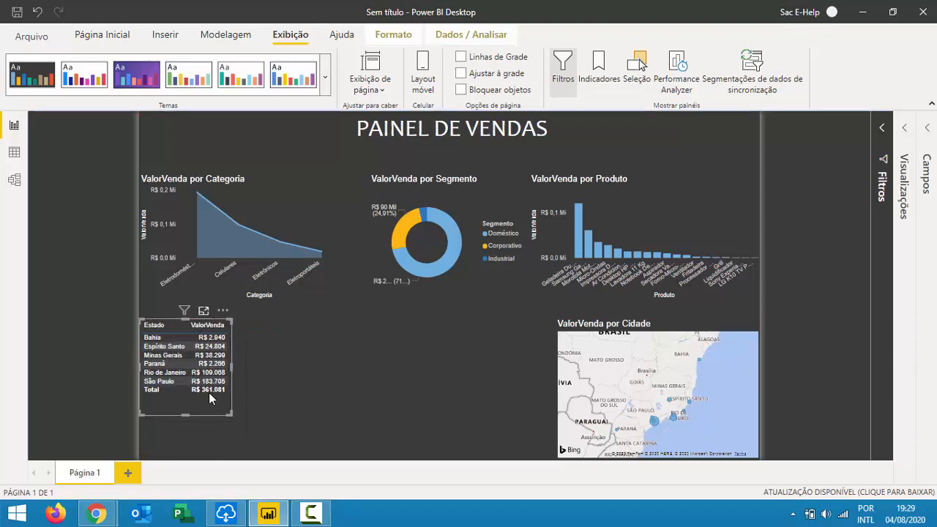
{"action": "left_click_drag", "start_coordinate": [232, 415], "coordinate": [258, 435]}
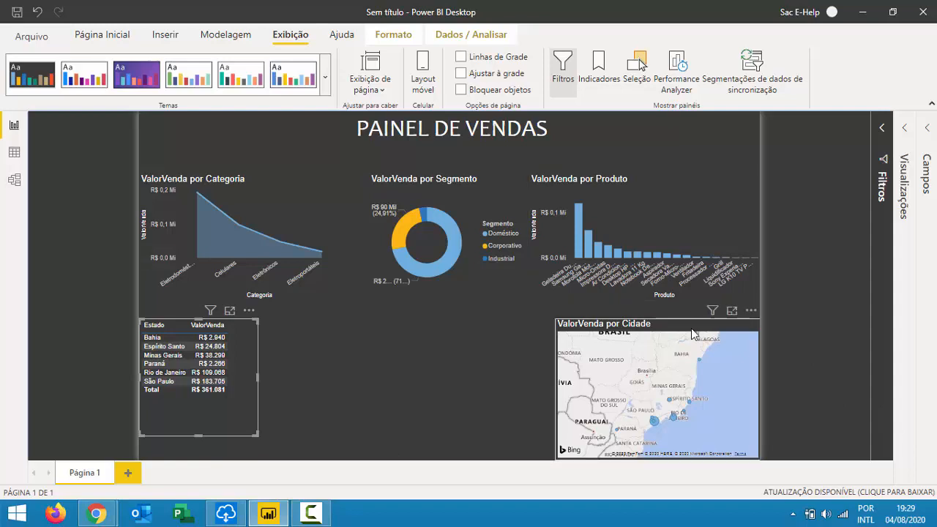
{"action": "mouse_move", "coordinate": [692, 331]}
{"action": "left_mouse_down"}
{"action": "mouse_move", "coordinate": [520, 307]}
{"action": "mouse_move", "coordinate": [389, 303]}
{"action": "mouse_move", "coordinate": [692, 333]}
{"action": "left_mouse_up"}
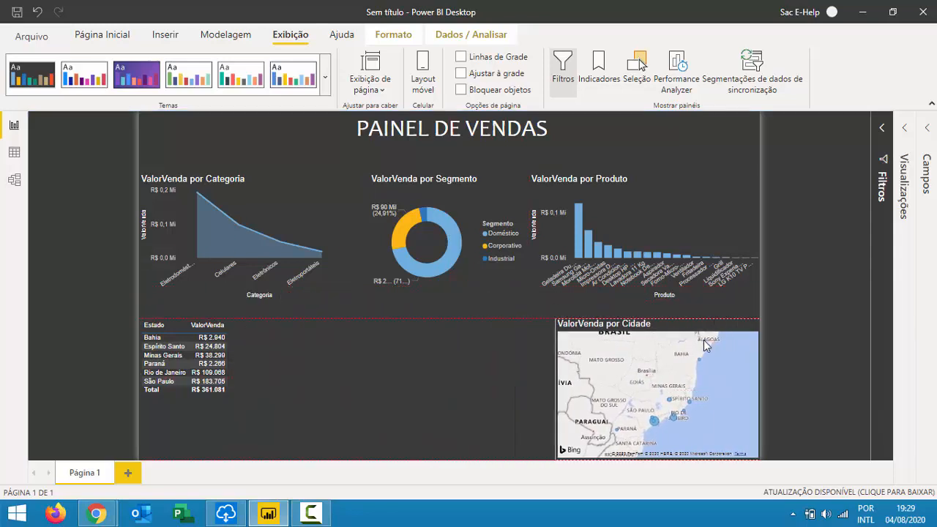
{"action": "left_click", "coordinate": [174, 327]}
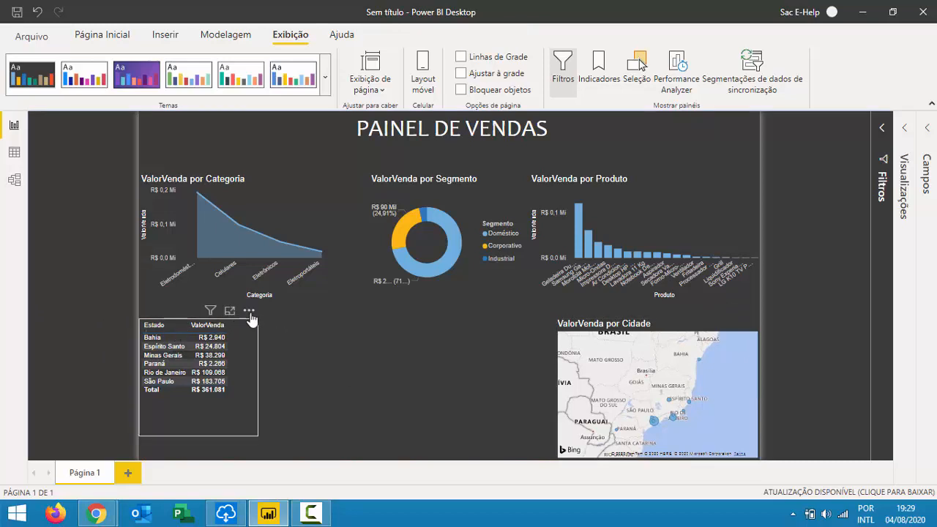
{"action": "mouse_move", "coordinate": [249, 320]}
{"action": "left_mouse_down"}
{"action": "mouse_move", "coordinate": [247, 336]}
{"action": "mouse_move", "coordinate": [246, 325]}
{"action": "left_mouse_up"}
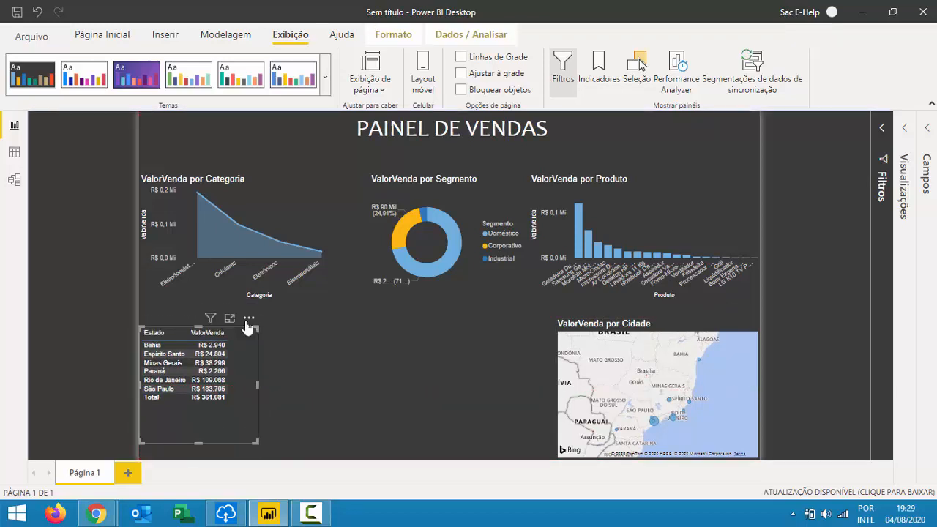
{"action": "left_click", "coordinate": [454, 389]}
Add a trial funnel visual, reopen the Campos pane, then delete the funnel.
{"action": "left_click", "coordinate": [905, 163]}
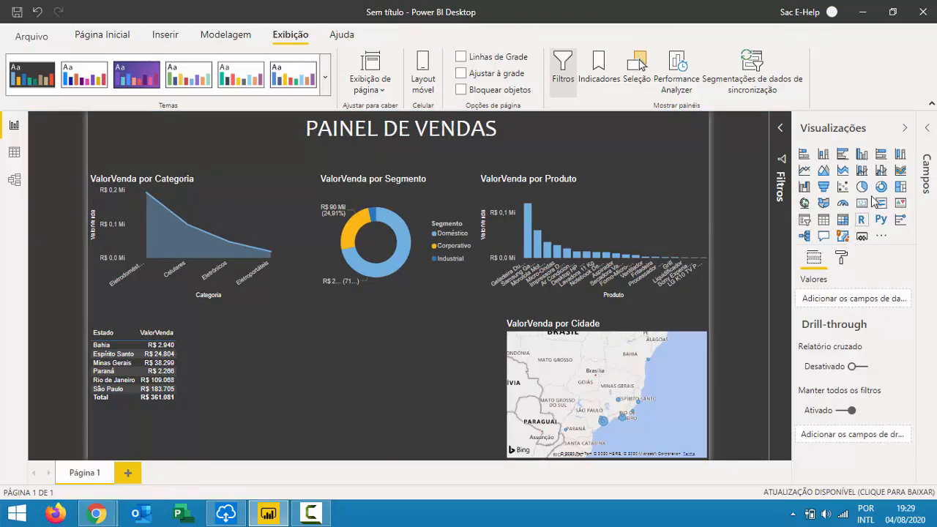
{"action": "left_click", "coordinate": [825, 187]}
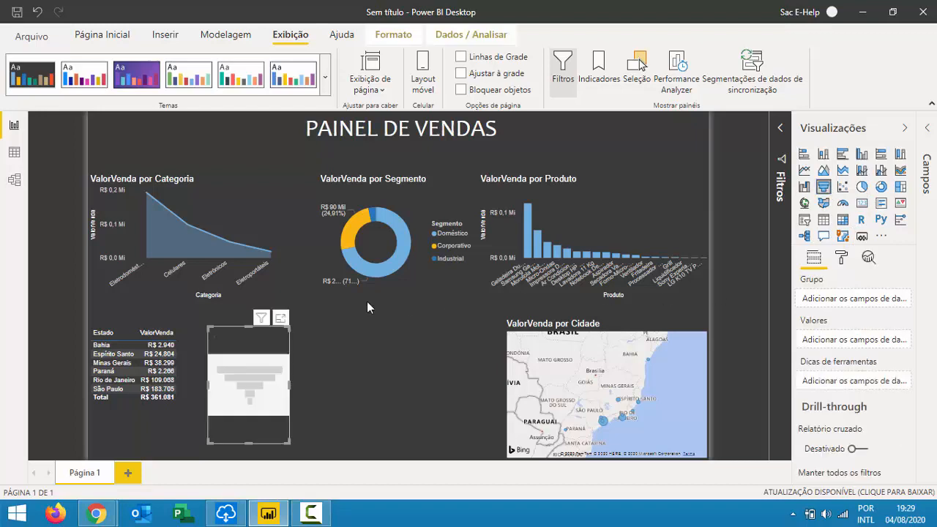
{"action": "left_click", "coordinate": [841, 258]}
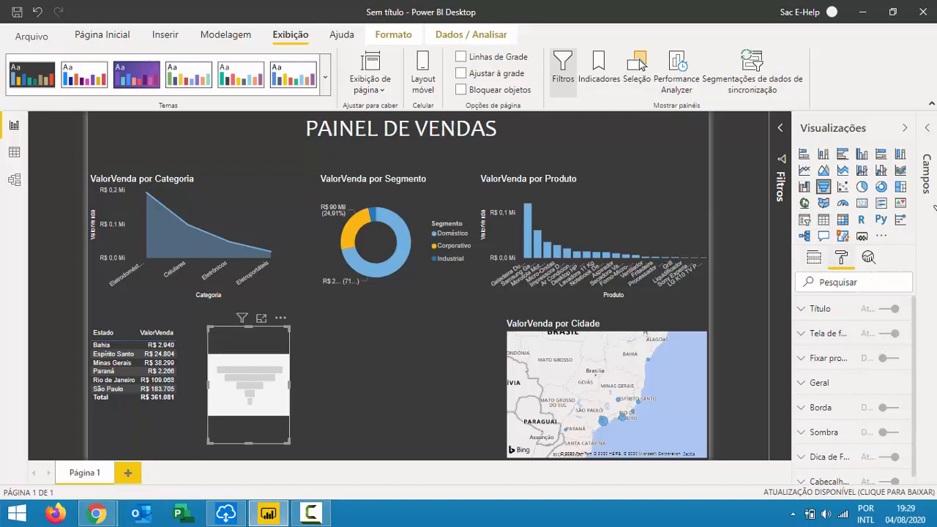
{"action": "left_click", "coordinate": [929, 176]}
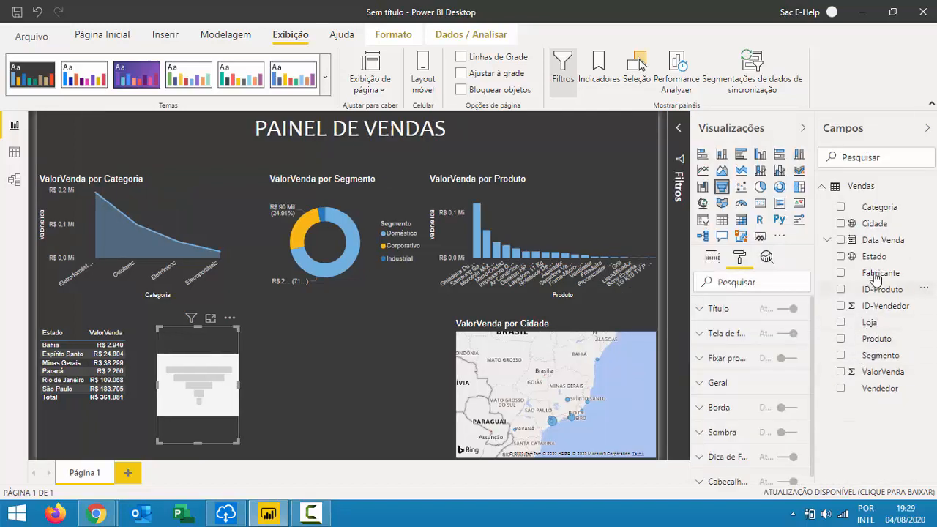
{"action": "left_click", "coordinate": [228, 320]}
{"action": "left_click", "coordinate": [276, 340]}
{"action": "key", "text": "Delete"}
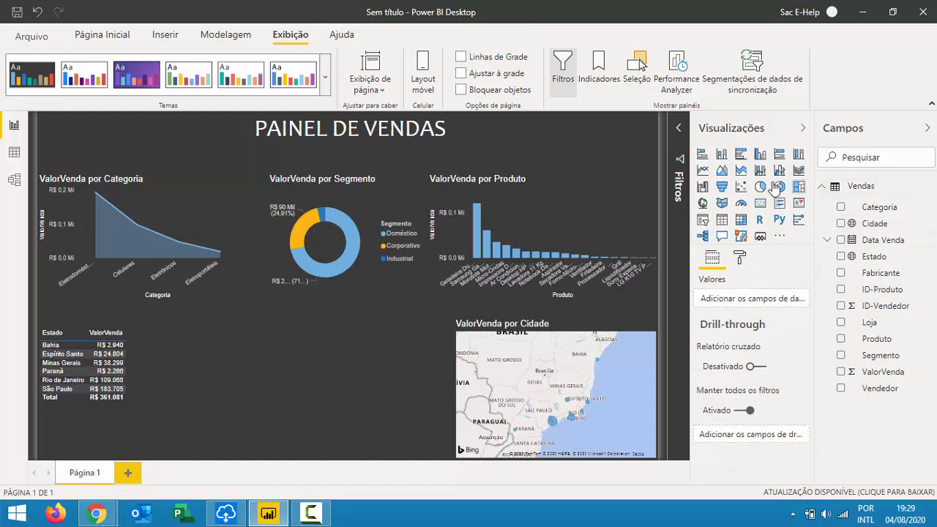
Add a treemap grouped by Fabricante with ValorVenda values, widened up to the Cidade map.
{"action": "left_click", "coordinate": [799, 193]}
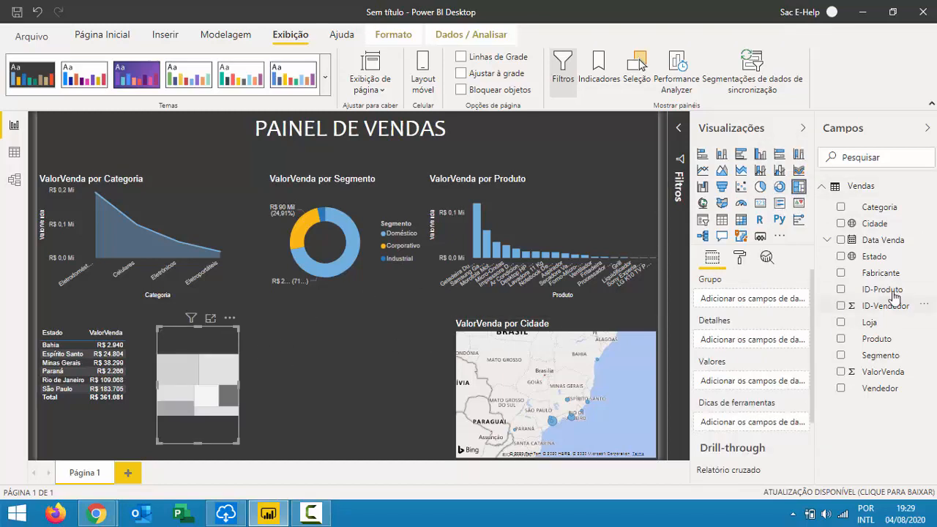
{"action": "left_click_drag", "start_coordinate": [902, 276], "coordinate": [229, 372]}
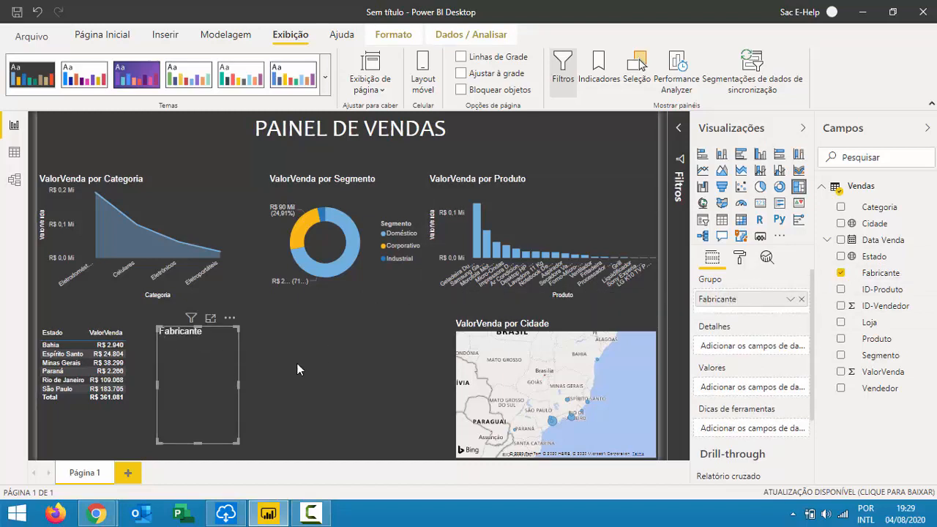
{"action": "left_click_drag", "start_coordinate": [895, 374], "coordinate": [231, 372]}
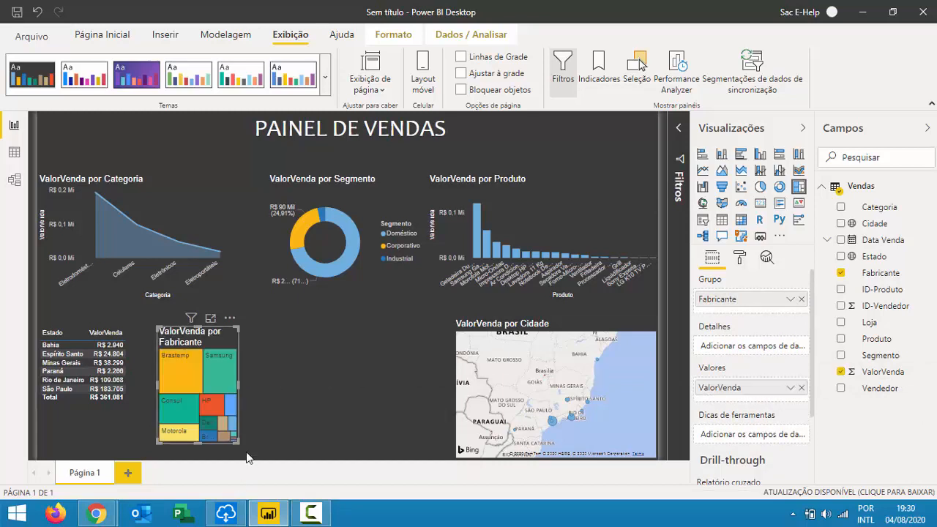
{"action": "left_click_drag", "start_coordinate": [232, 439], "coordinate": [453, 459]}
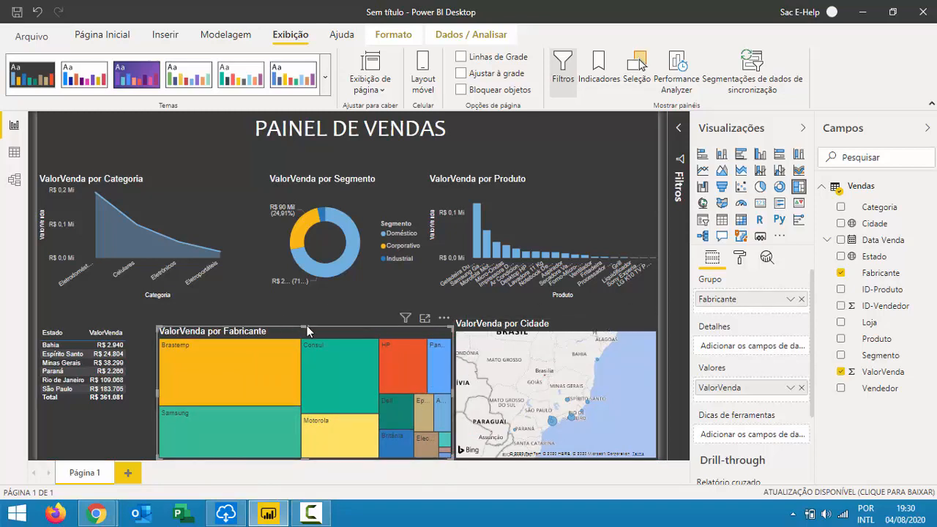
Make the Fabricante treemap taller and collapse the Visualizações pane.
{"action": "left_click_drag", "start_coordinate": [306, 329], "coordinate": [306, 320]}
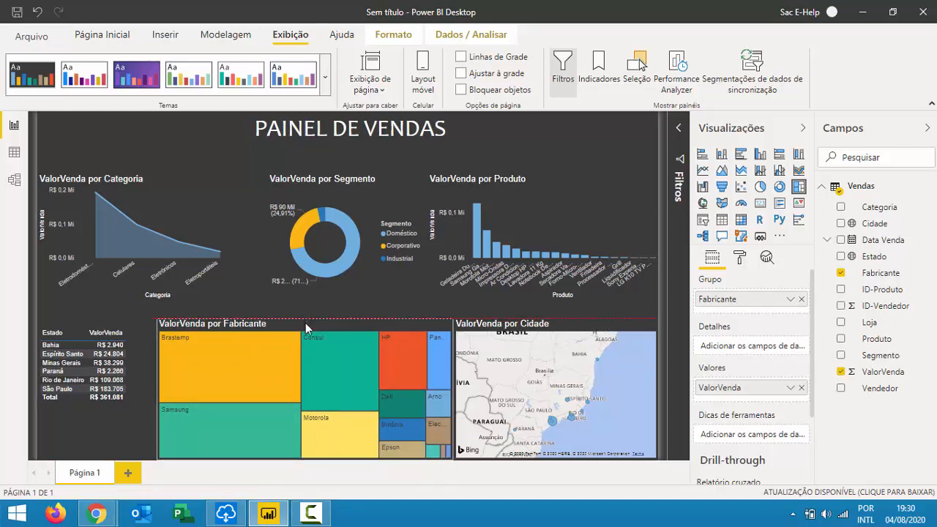
{"action": "left_click", "coordinate": [598, 136]}
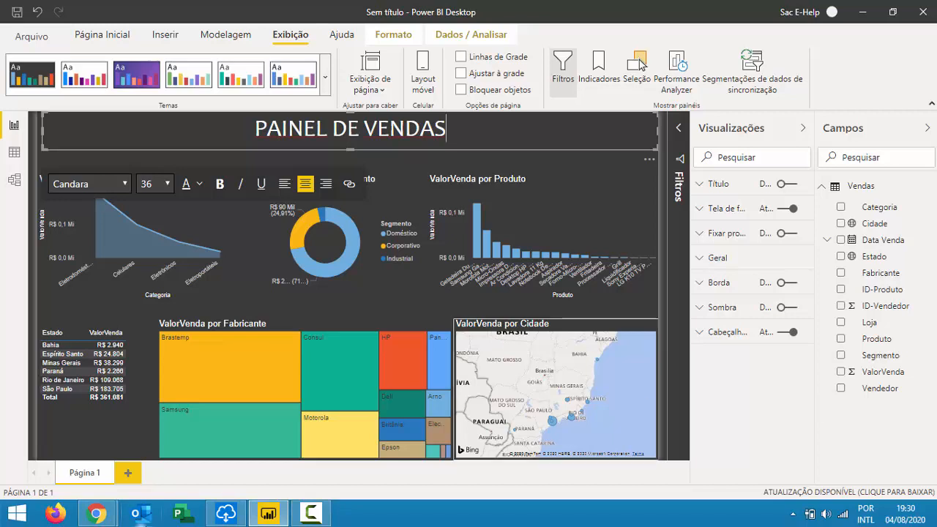
{"action": "left_click", "coordinate": [679, 307]}
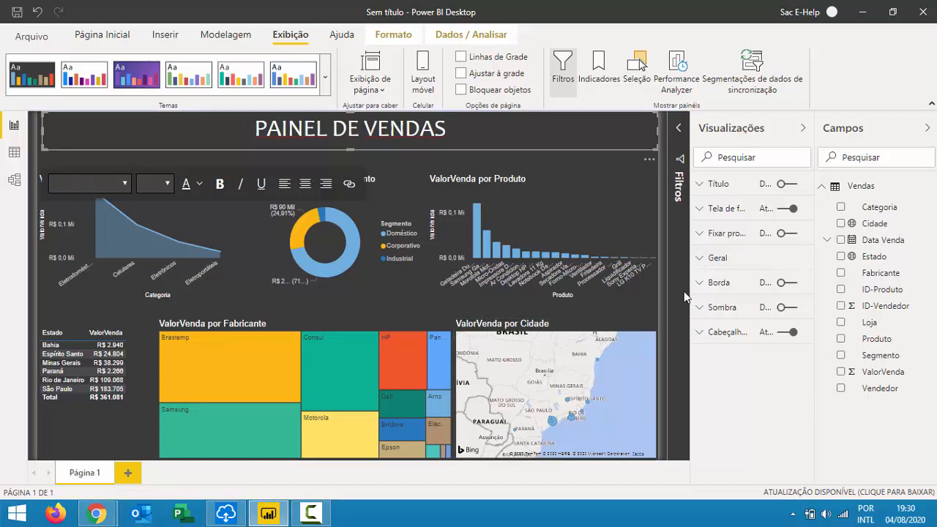
{"action": "left_click", "coordinate": [804, 127]}
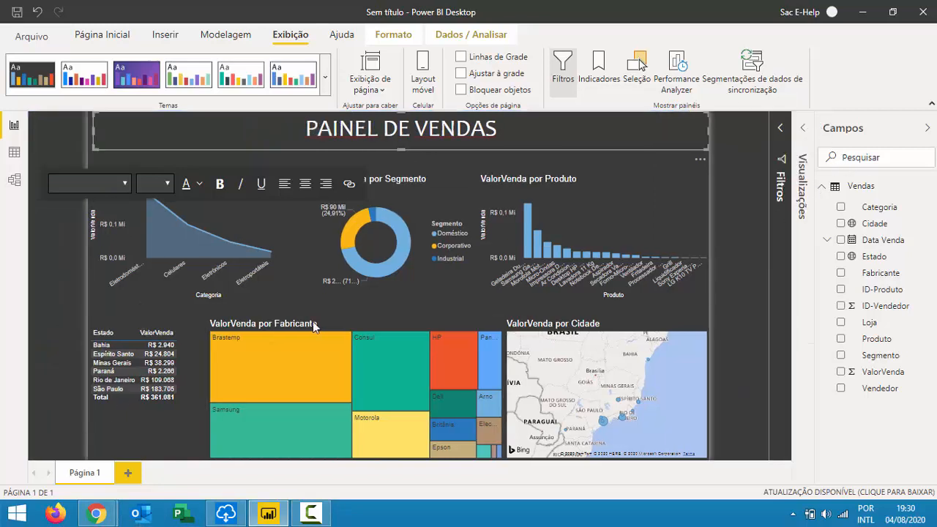
{"action": "left_click", "coordinate": [357, 323]}
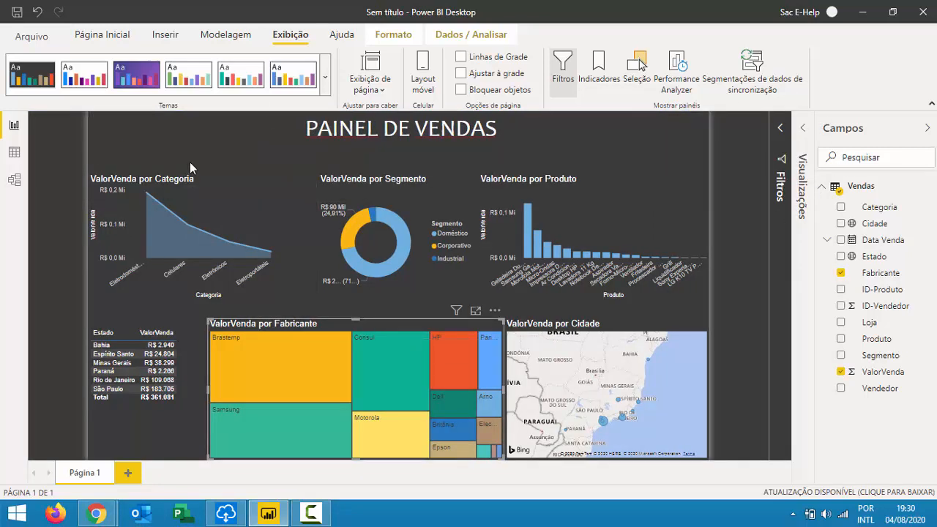
Select the Categoria area chart and expand the Visualizações pane again.
{"action": "left_click", "coordinate": [214, 175]}
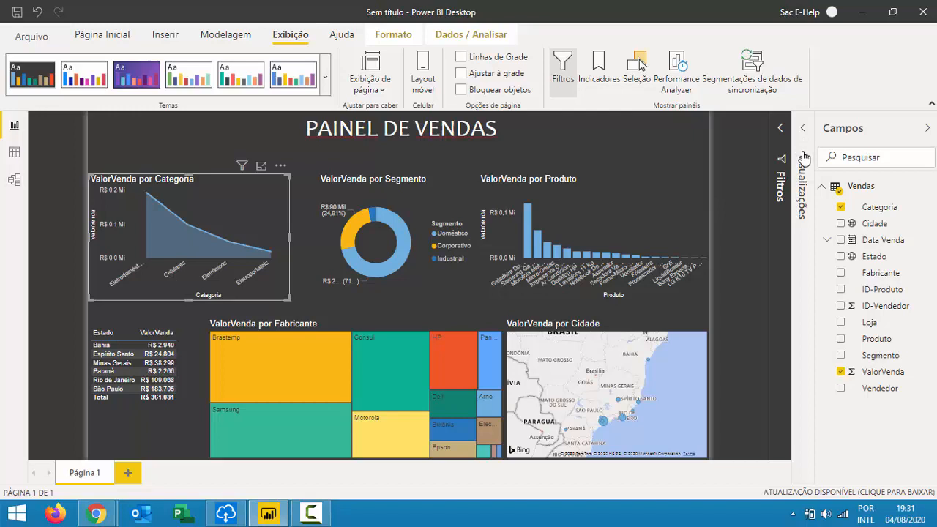
{"action": "left_click", "coordinate": [804, 310]}
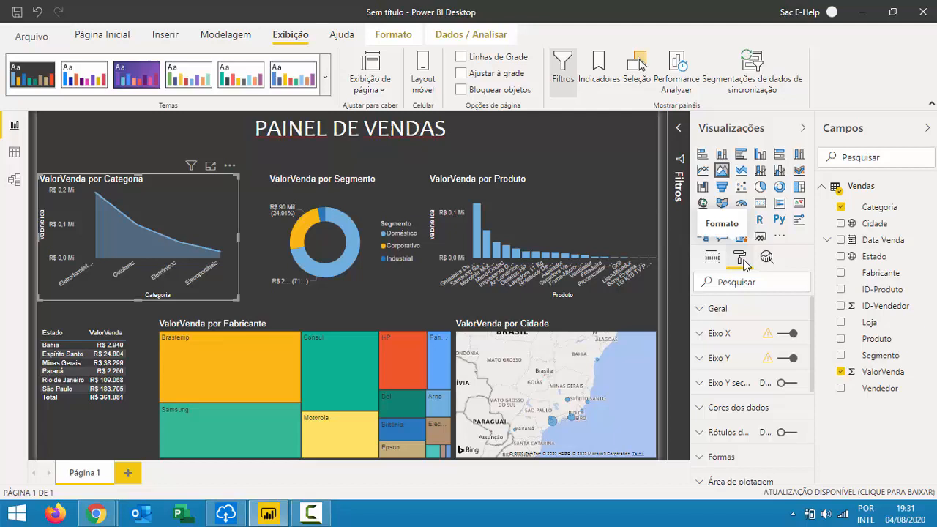
Add a red custom-colour average line to the Produto chart, then collapse both side panes.
{"action": "left_click", "coordinate": [567, 211]}
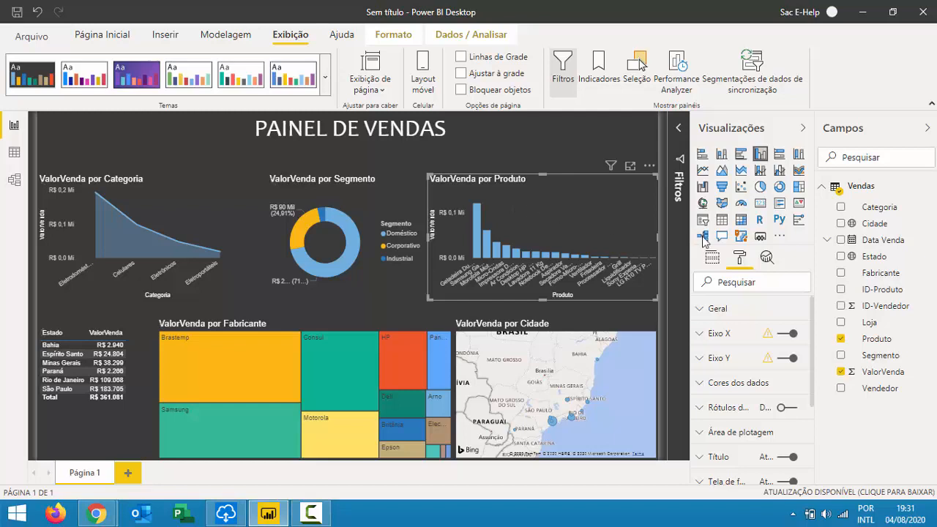
{"action": "left_click", "coordinate": [768, 259]}
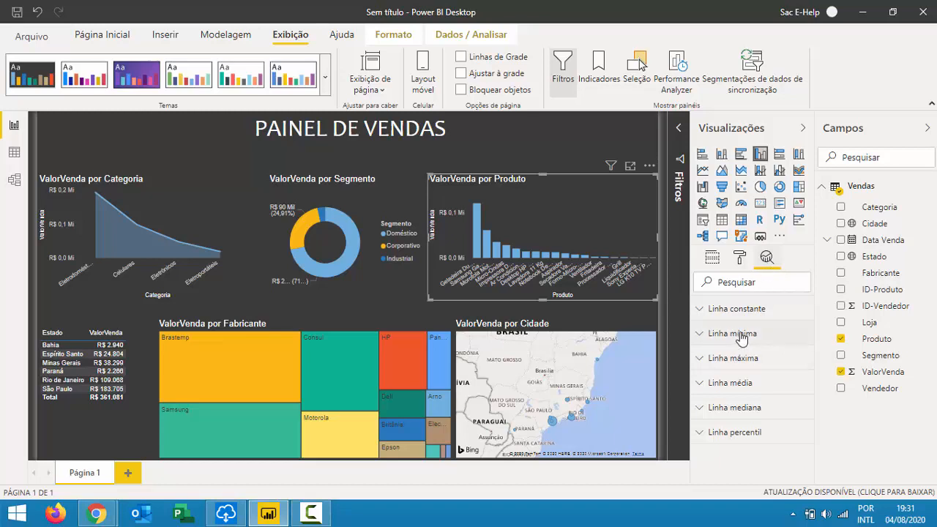
{"action": "left_click", "coordinate": [737, 385]}
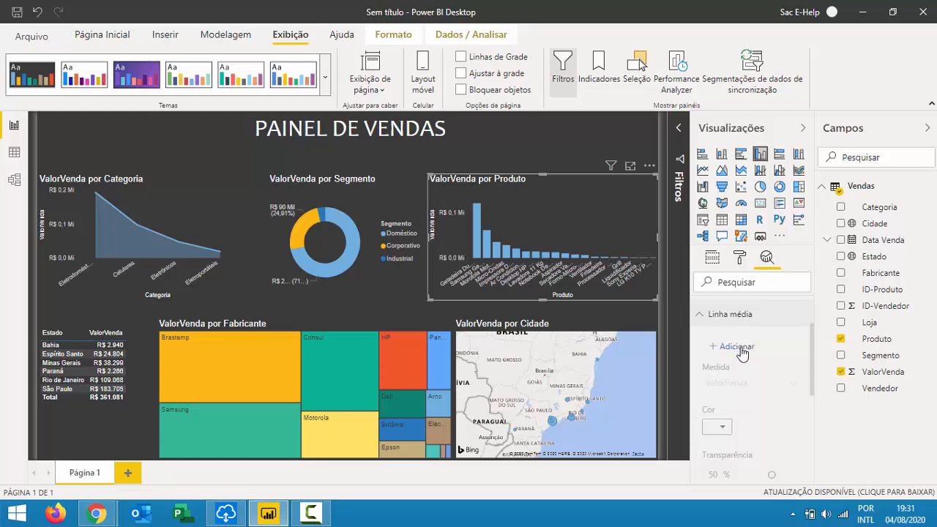
{"action": "left_click", "coordinate": [740, 350]}
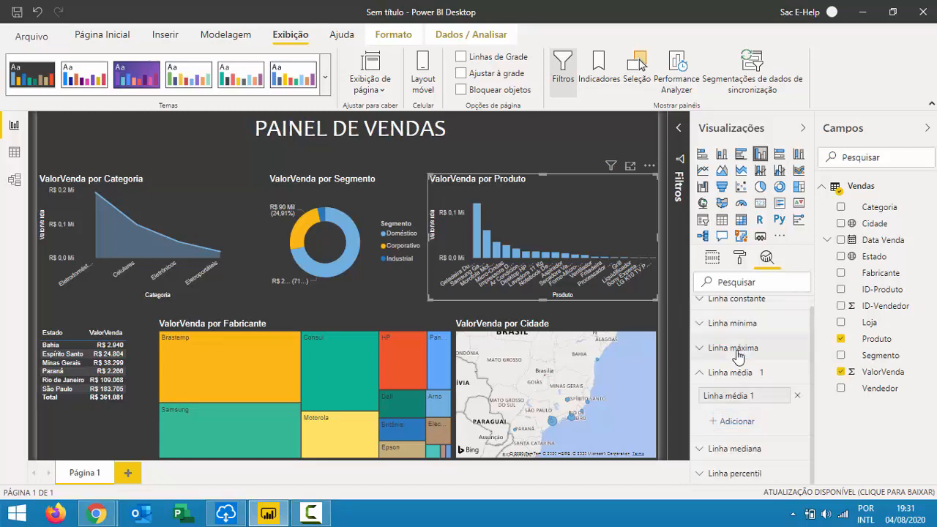
{"action": "left_click", "coordinate": [741, 395]}
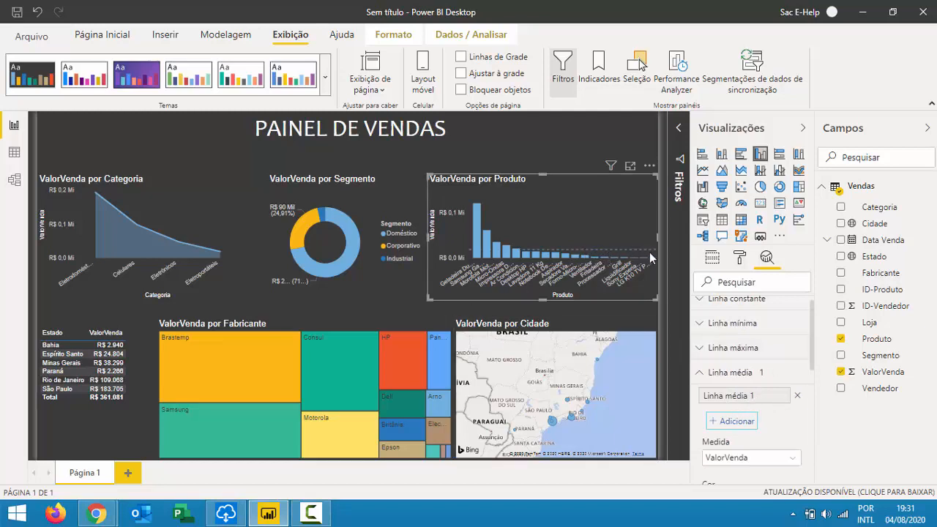
{"action": "scroll", "coordinate": [766, 377], "scroll_direction": "down", "scroll_amount": 4}
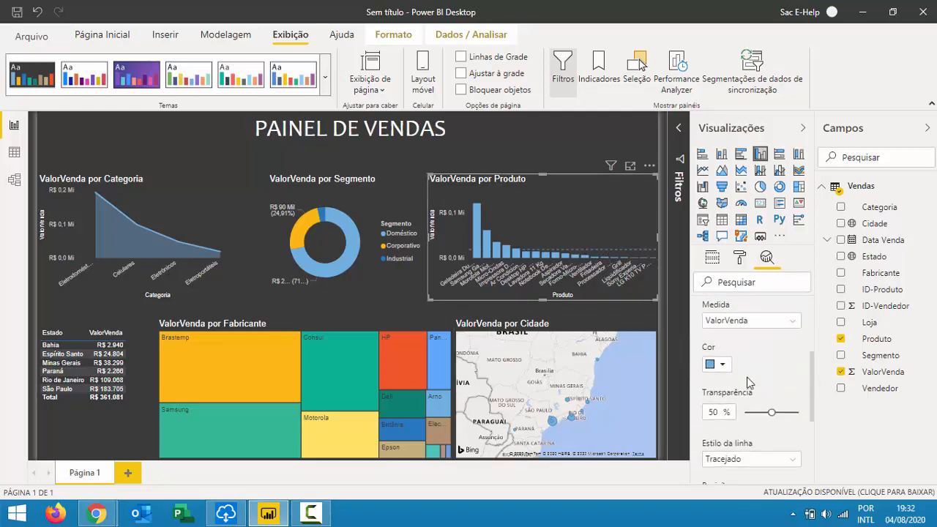
{"action": "left_click", "coordinate": [730, 363]}
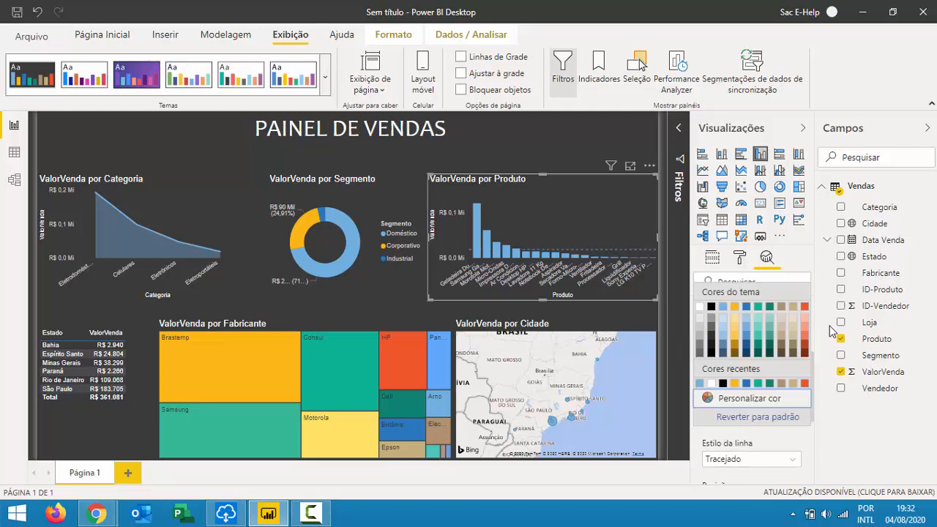
{"action": "left_click", "coordinate": [789, 403]}
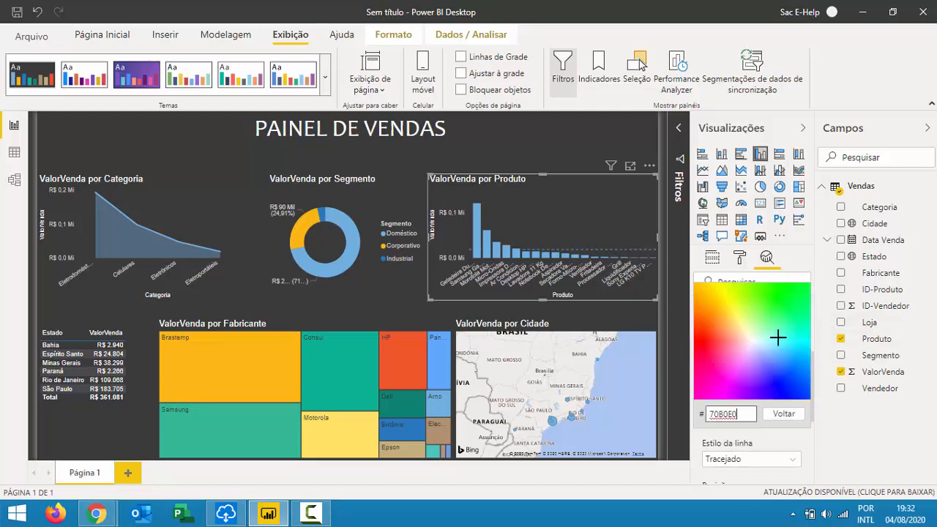
{"action": "left_click", "coordinate": [699, 337]}
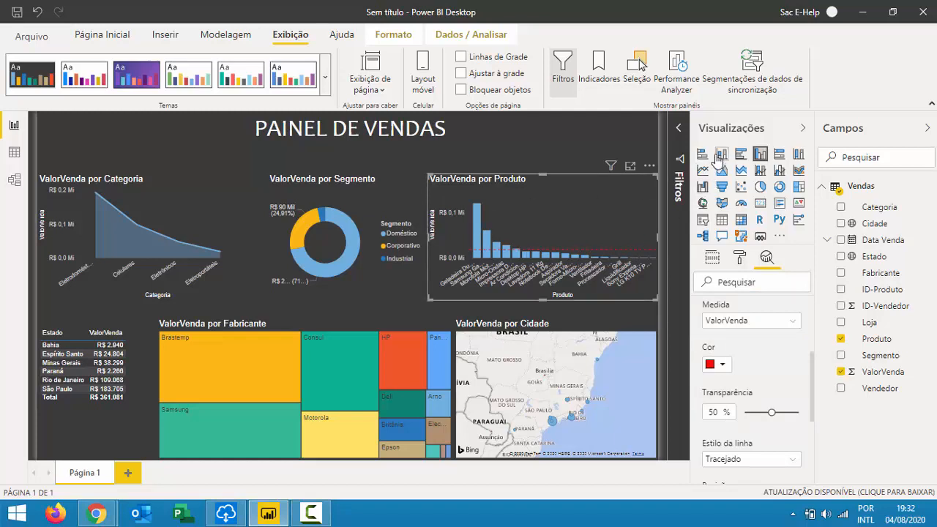
{"action": "left_click", "coordinate": [803, 132]}
{"action": "left_click", "coordinate": [928, 129]}
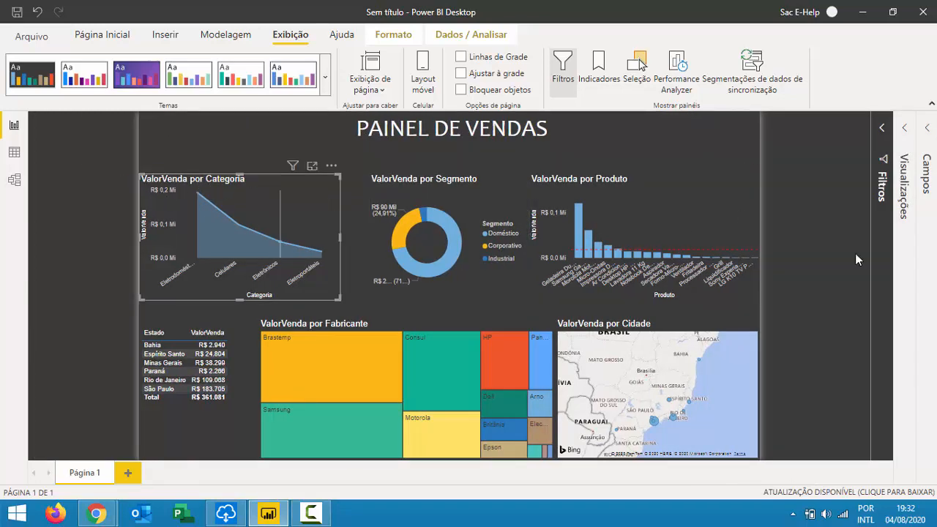
Enlarge the Categoria area chart and set its General Responsivo option to Off.
{"action": "left_click", "coordinate": [911, 160]}
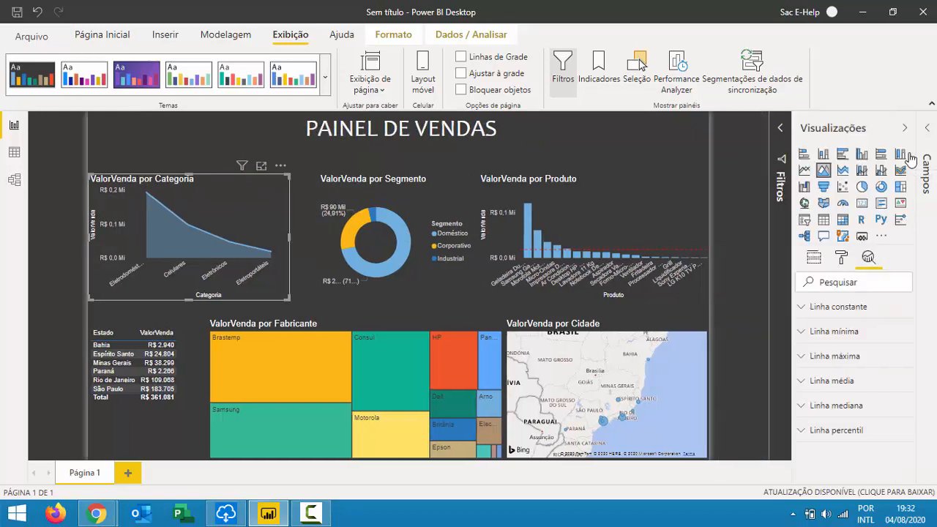
{"action": "left_click", "coordinate": [842, 258]}
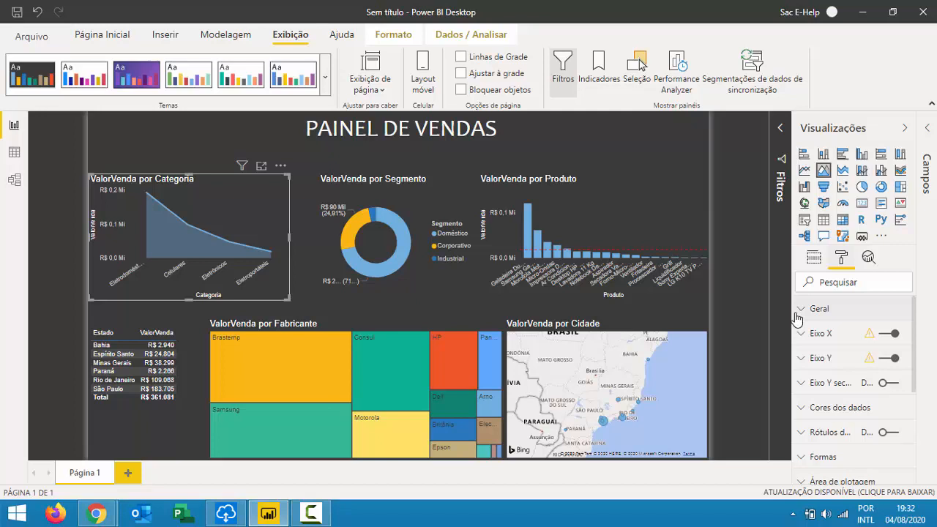
{"action": "left_click", "coordinate": [815, 310]}
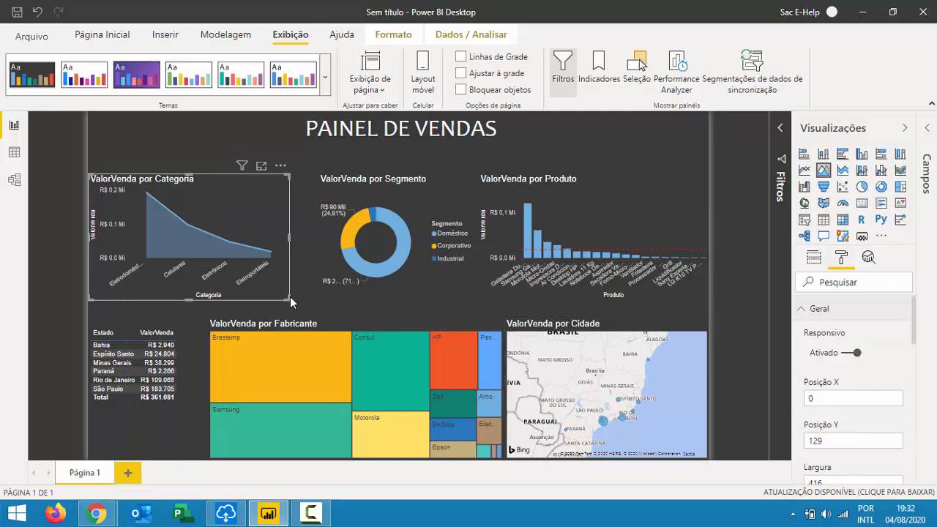
{"action": "left_click_drag", "start_coordinate": [286, 293], "coordinate": [321, 289]}
{"action": "left_click", "coordinate": [851, 355]}
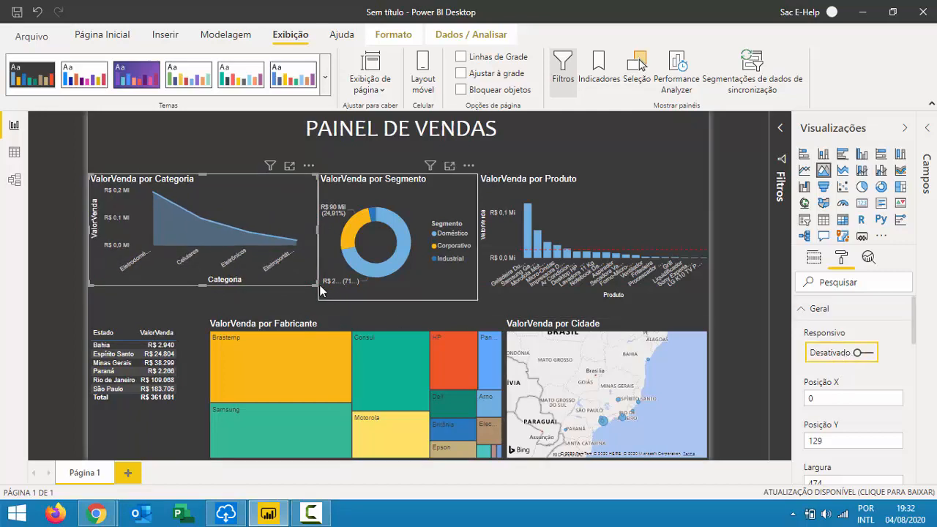
Narrow the Categoria area chart slightly and switch its Responsivo layout on.
{"action": "mouse_move", "coordinate": [317, 286]}
{"action": "left_mouse_down"}
{"action": "mouse_move", "coordinate": [309, 303]}
{"action": "mouse_move", "coordinate": [132, 270]}
{"action": "mouse_move", "coordinate": [311, 305]}
{"action": "mouse_move", "coordinate": [327, 299]}
{"action": "mouse_move", "coordinate": [303, 284]}
{"action": "mouse_move", "coordinate": [312, 289]}
{"action": "left_mouse_up"}
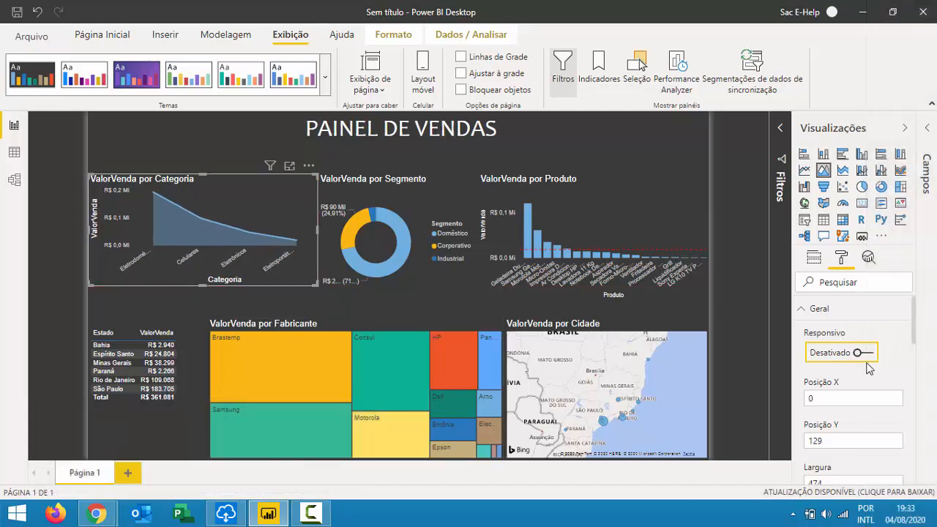
{"action": "left_click", "coordinate": [867, 354]}
{"action": "scroll", "coordinate": [824, 395], "scroll_direction": "down", "scroll_amount": 2}
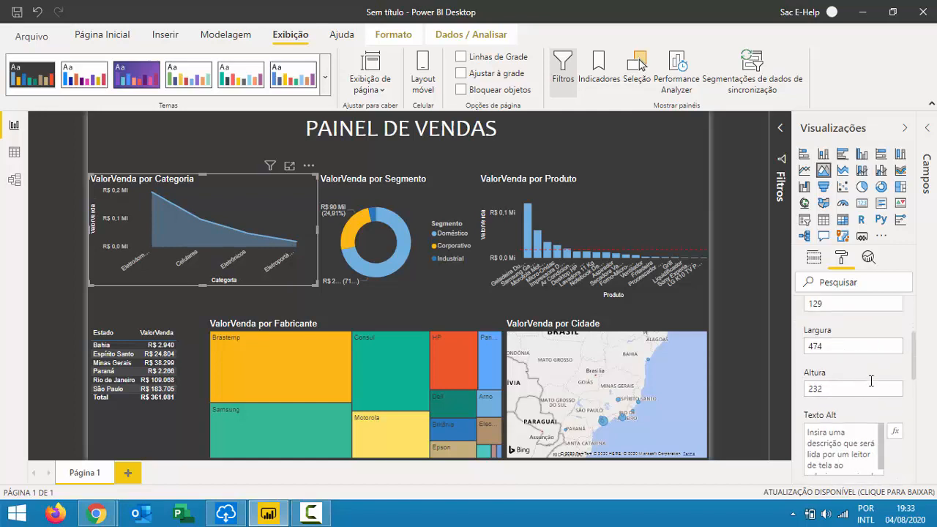
Move the Categoria chart slightly lower and resize it from its corner.
{"action": "mouse_move", "coordinate": [307, 168]}
{"action": "left_mouse_down"}
{"action": "mouse_move", "coordinate": [308, 192]}
{"action": "mouse_move", "coordinate": [304, 171]}
{"action": "left_mouse_up"}
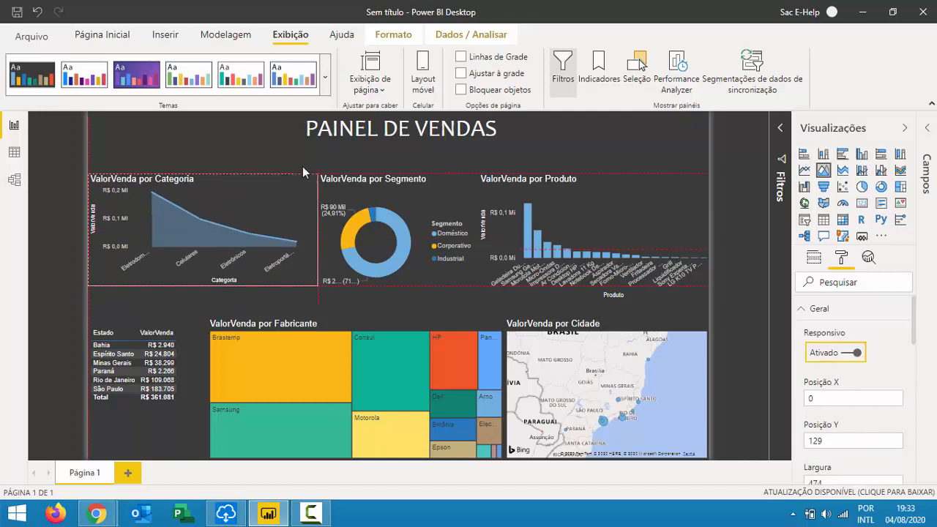
{"action": "mouse_move", "coordinate": [316, 294]}
{"action": "left_mouse_down"}
{"action": "mouse_move", "coordinate": [329, 306]}
{"action": "mouse_move", "coordinate": [299, 285]}
{"action": "mouse_move", "coordinate": [318, 286]}
{"action": "left_mouse_up"}
{"action": "scroll", "coordinate": [831, 423], "scroll_direction": "down", "scroll_amount": 2}
{"action": "scroll", "coordinate": [828, 399], "scroll_direction": "up", "scroll_amount": 2}
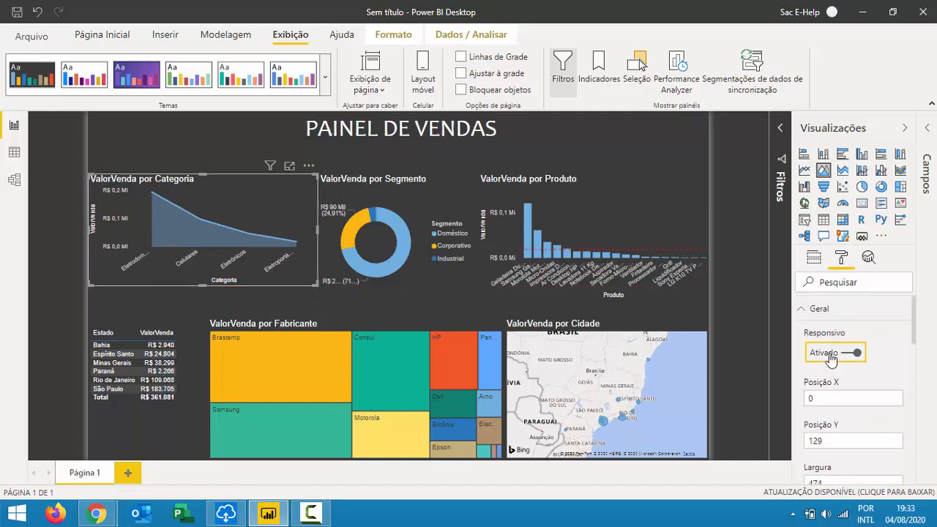
{"action": "left_click", "coordinate": [805, 308]}
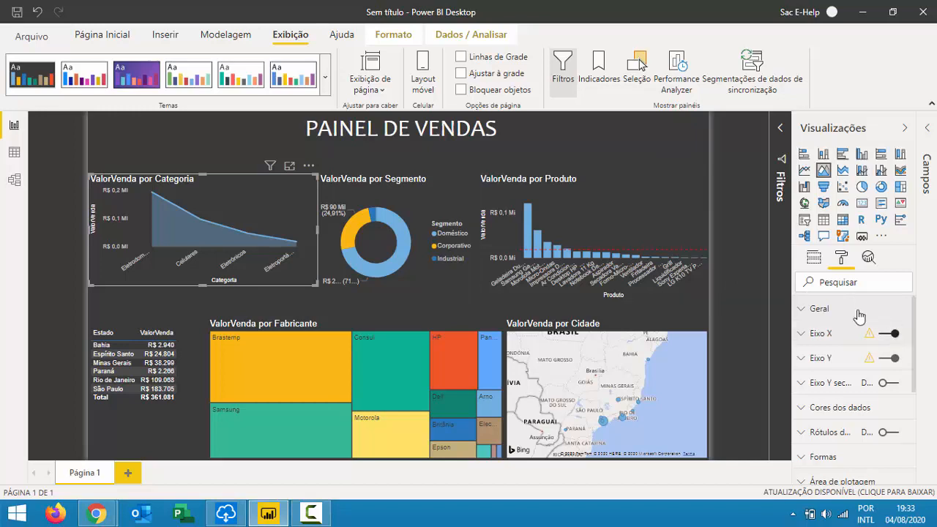
Compare the Categoria chart with Responsivo off and on, leaving it Ativado.
{"action": "left_click", "coordinate": [833, 311]}
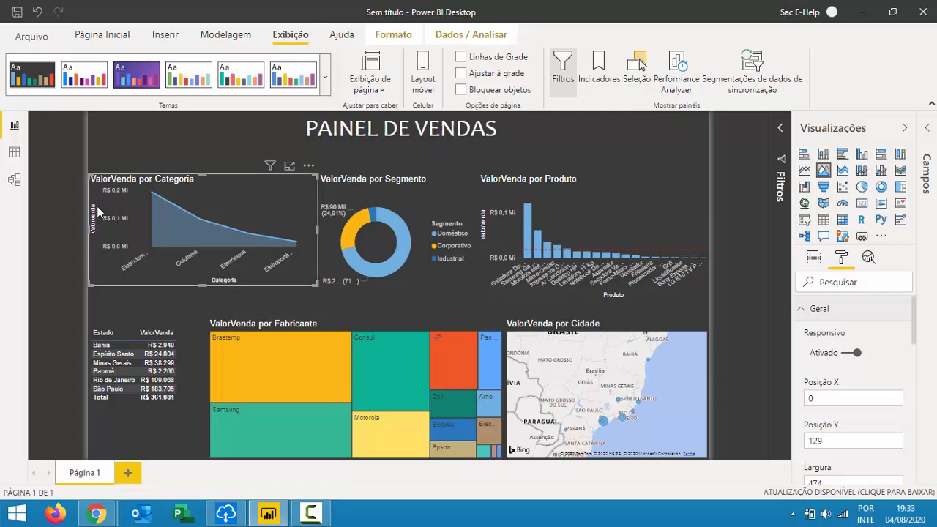
{"action": "left_click", "coordinate": [852, 354]}
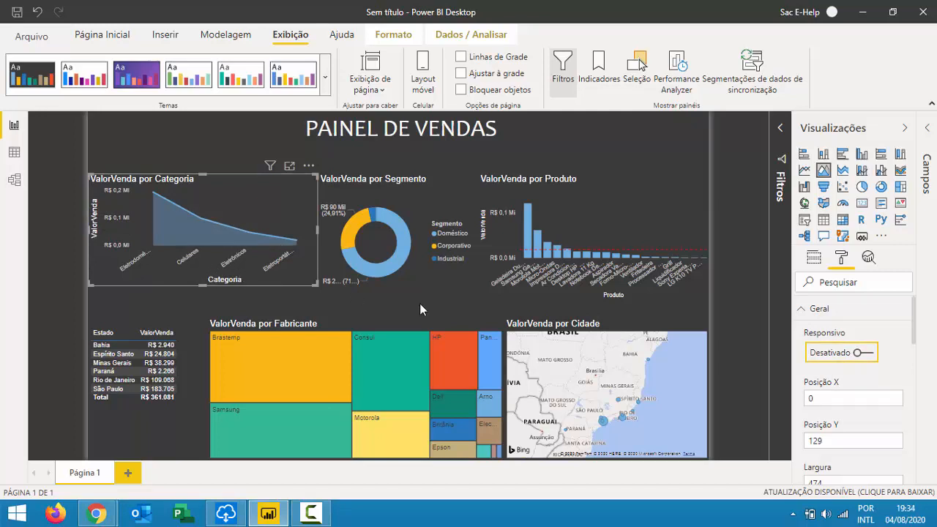
{"action": "scroll", "coordinate": [842, 322], "scroll_direction": "down", "scroll_amount": 3}
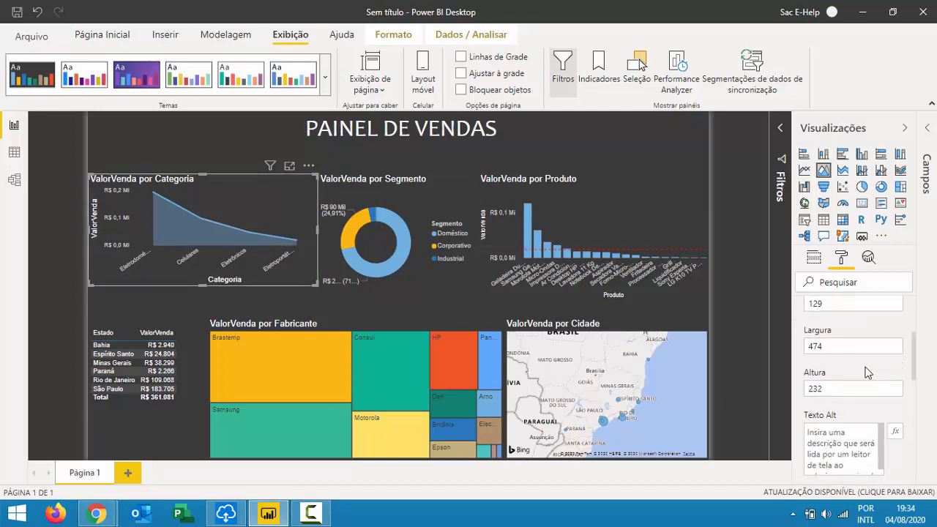
{"action": "scroll", "coordinate": [866, 372], "scroll_direction": "down", "scroll_amount": 4}
{"action": "scroll", "coordinate": [884, 405], "scroll_direction": "down", "scroll_amount": 2}
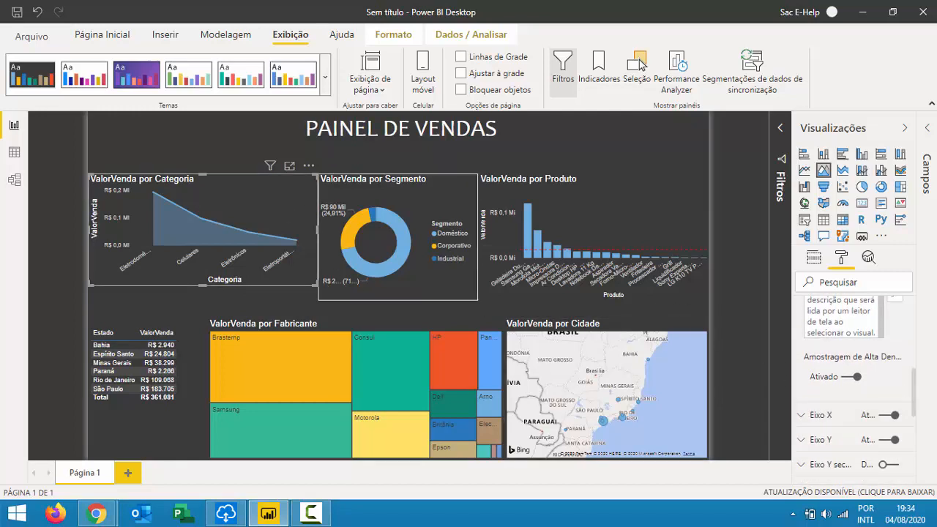
{"action": "scroll", "coordinate": [861, 359], "scroll_direction": "up", "scroll_amount": 6}
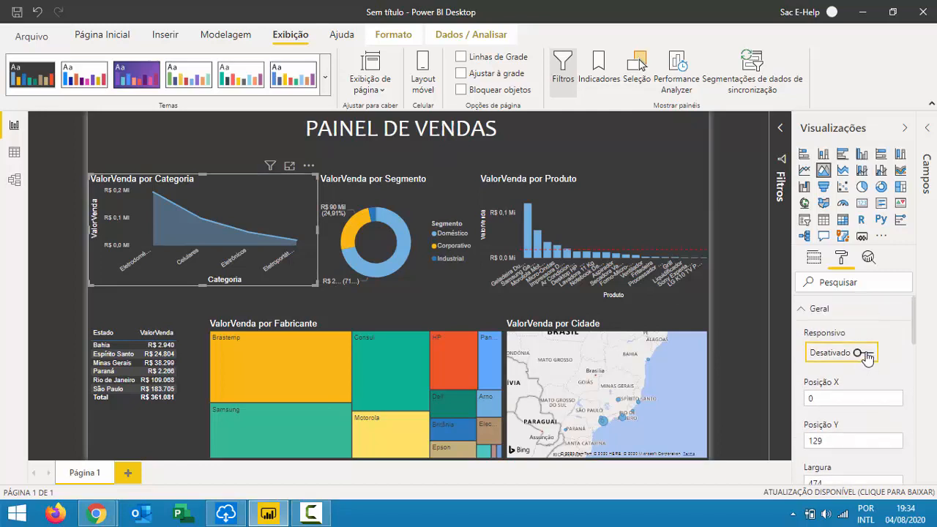
{"action": "left_click", "coordinate": [866, 354]}
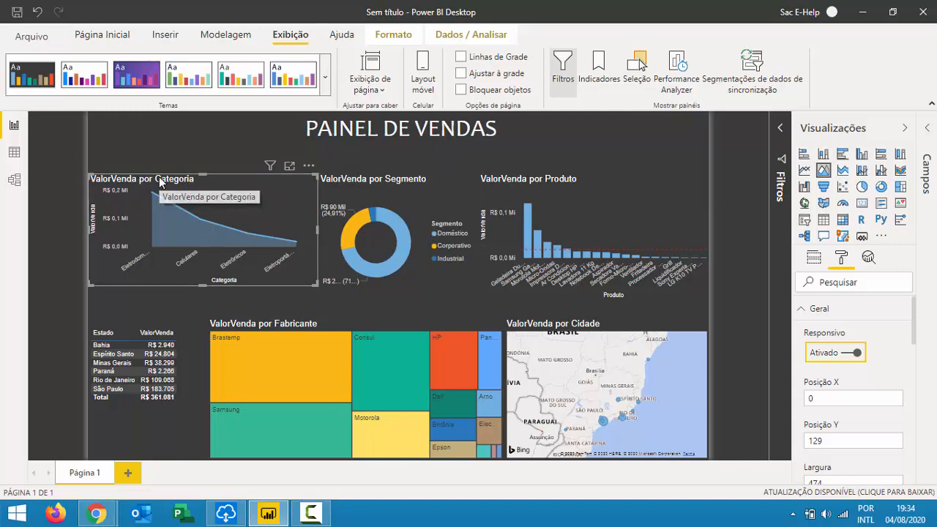
{"action": "left_click", "coordinate": [842, 357]}
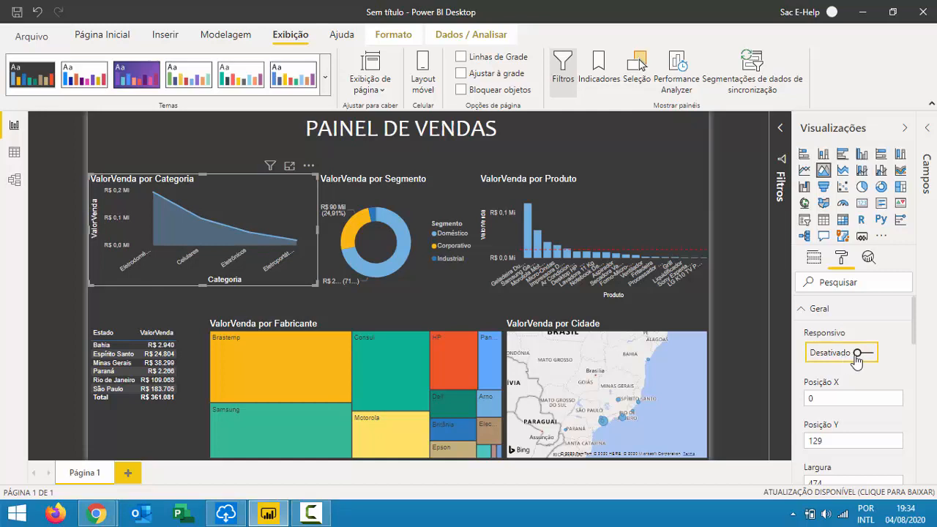
{"action": "left_click", "coordinate": [869, 356]}
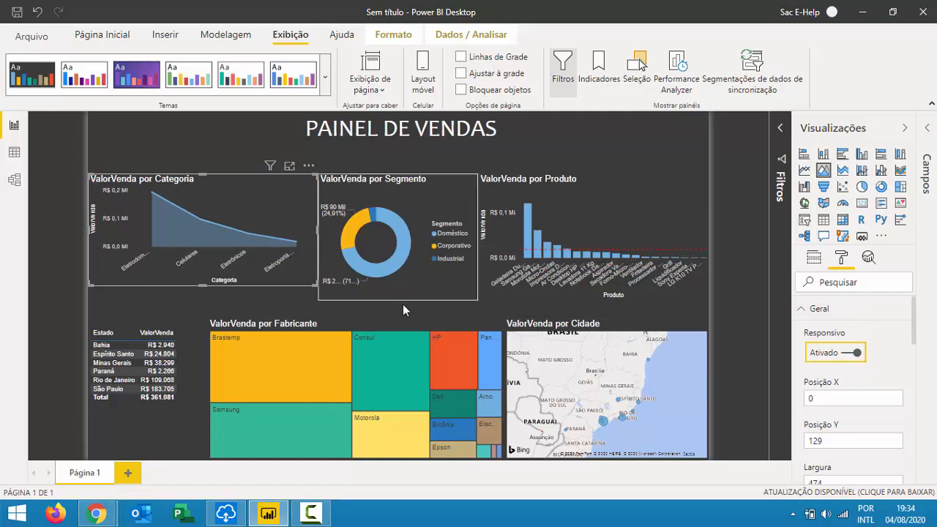
Resize the area chart and shorten the Segmento donut so their bottom edges align.
{"action": "mouse_move", "coordinate": [313, 285]}
{"action": "left_mouse_down"}
{"action": "mouse_move", "coordinate": [310, 300]}
{"action": "mouse_move", "coordinate": [308, 290]}
{"action": "left_mouse_up"}
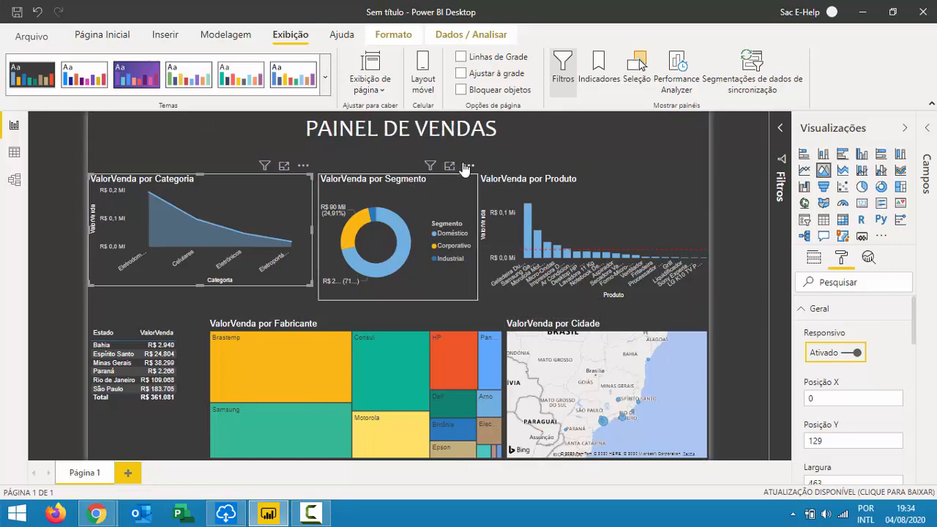
{"action": "left_click", "coordinate": [396, 299]}
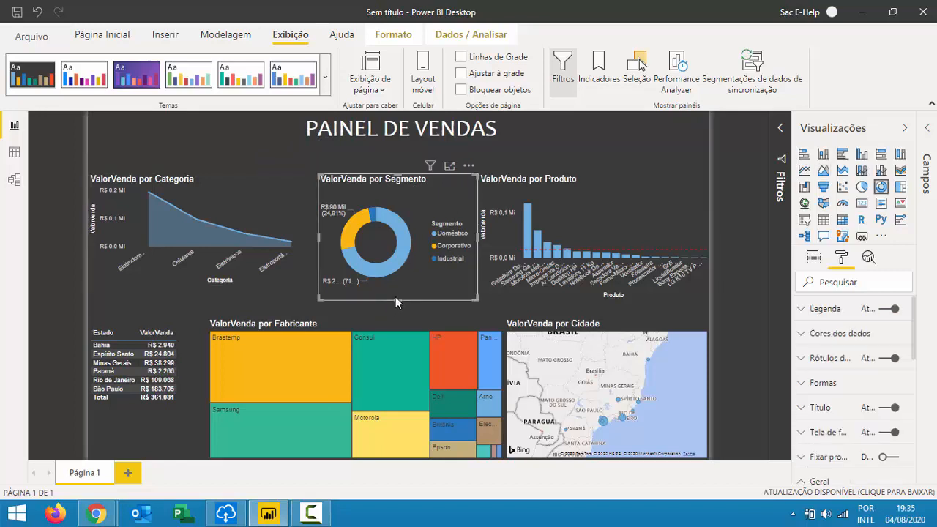
{"action": "left_click_drag", "start_coordinate": [396, 296], "coordinate": [404, 286]}
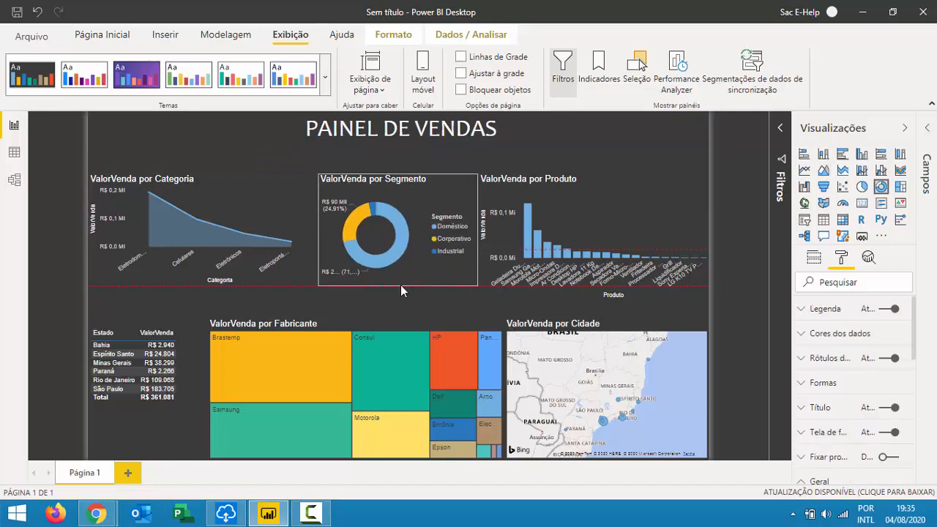
{"action": "left_click", "coordinate": [419, 312]}
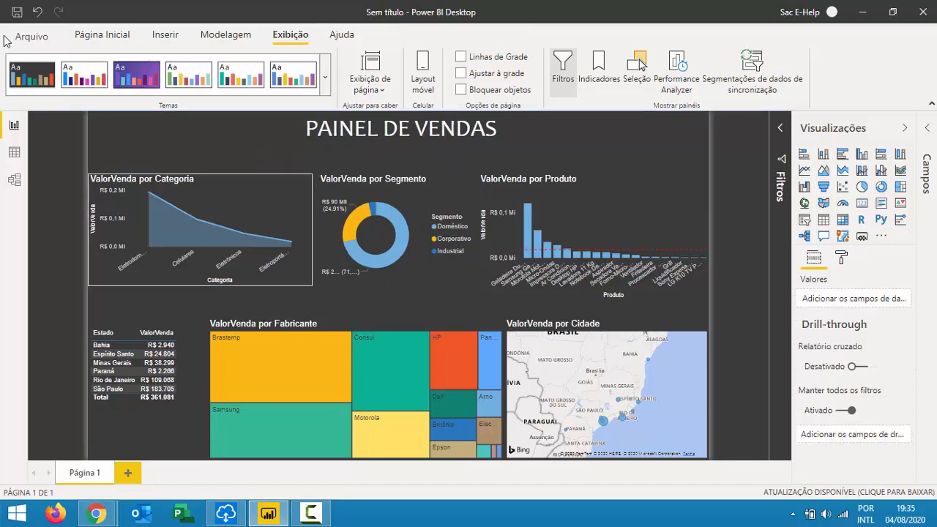
{"action": "left_click", "coordinate": [279, 241]}
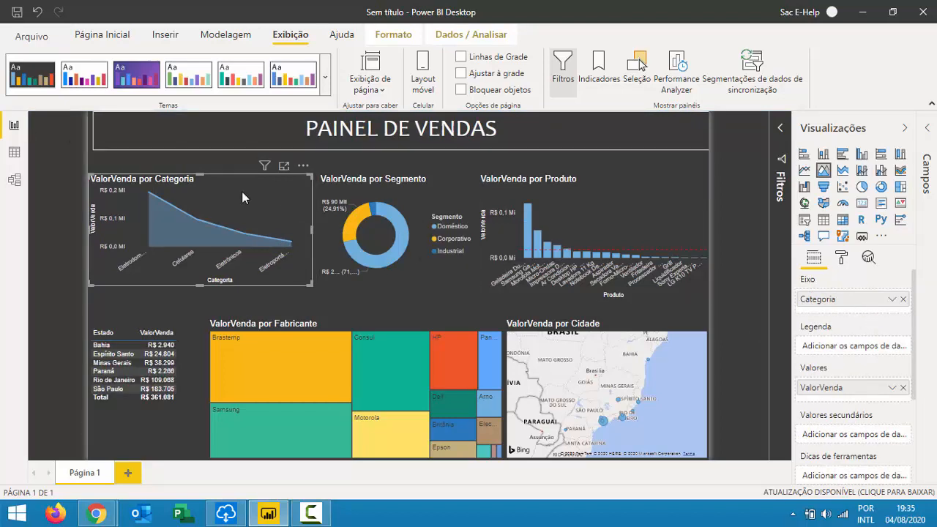
{"action": "left_click", "coordinate": [843, 261]}
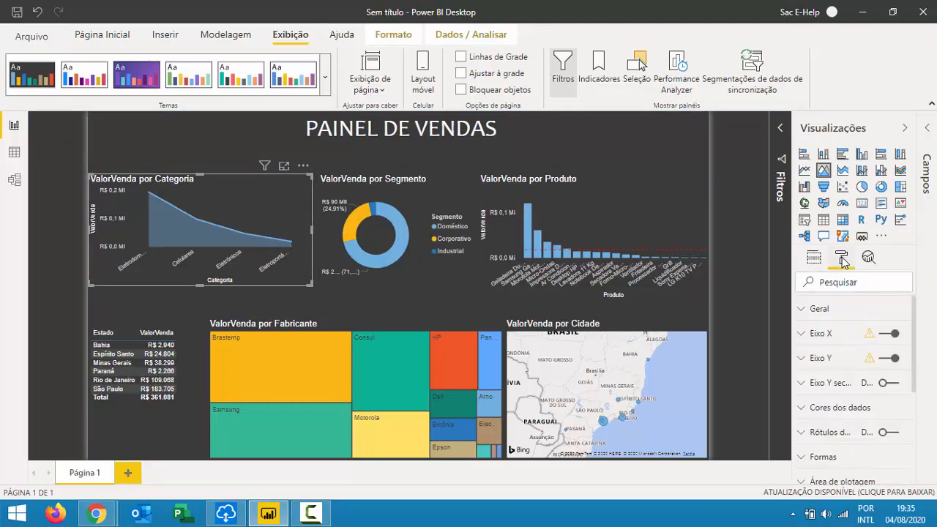
{"action": "left_click", "coordinate": [820, 310]}
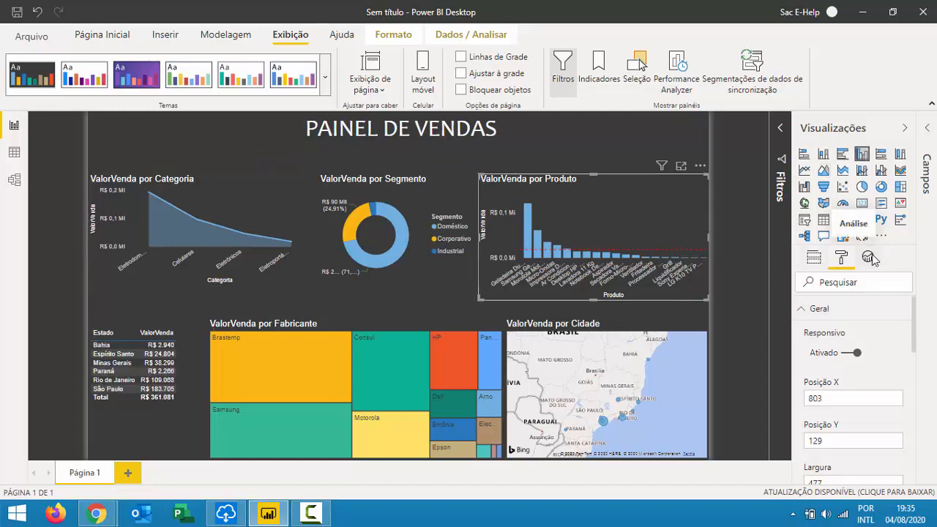
{"action": "left_click", "coordinate": [871, 258]}
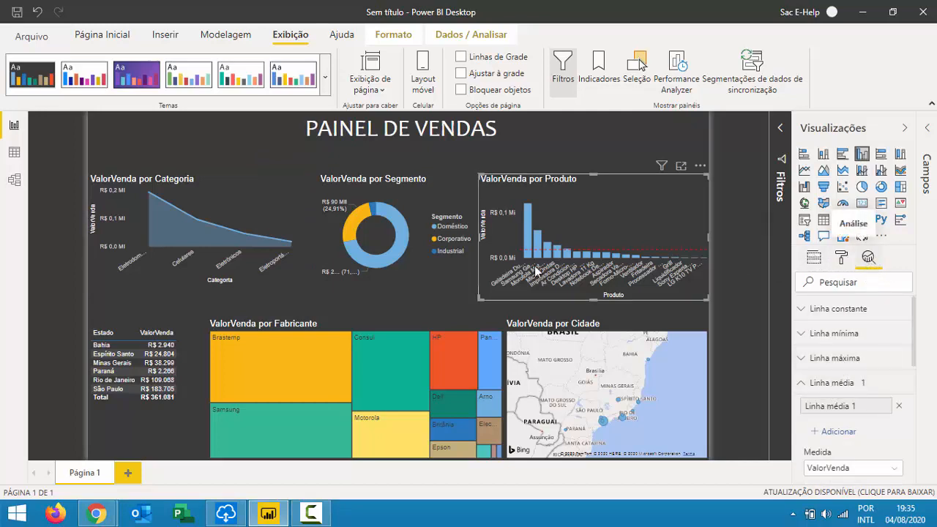
{"action": "left_click", "coordinate": [814, 257]}
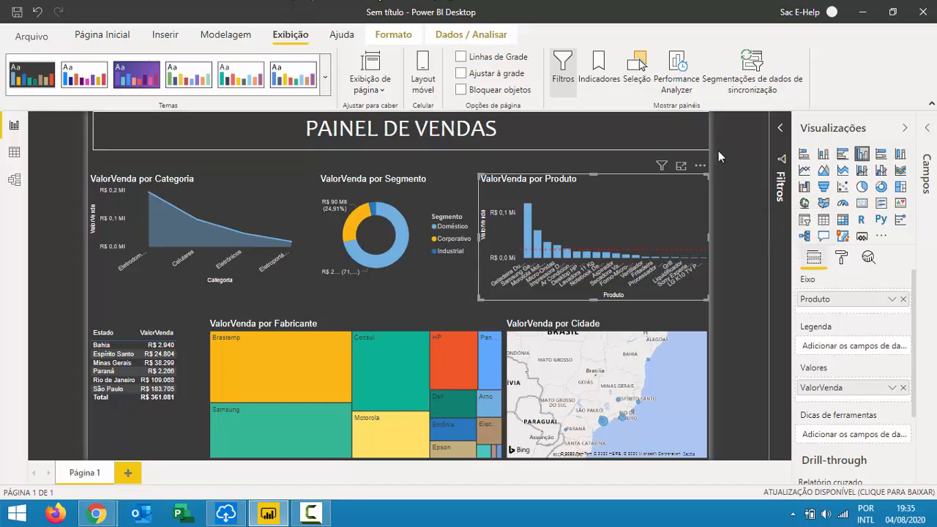
{"action": "left_click", "coordinate": [750, 161]}
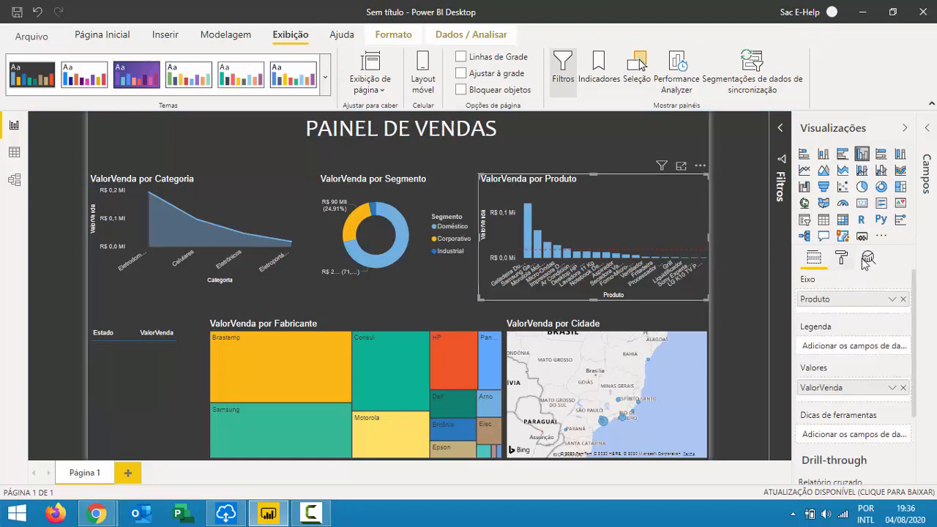
{"action": "left_click", "coordinate": [869, 258]}
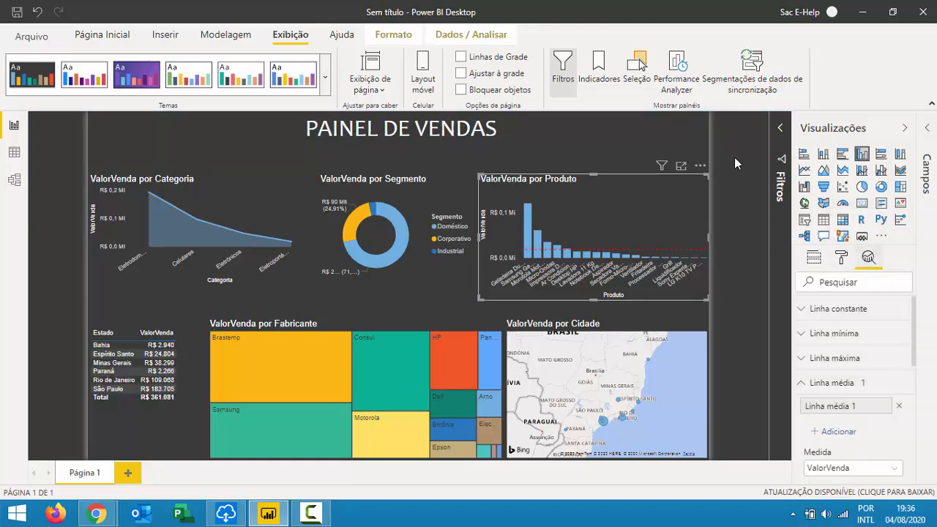
{"action": "left_click", "coordinate": [556, 160]}
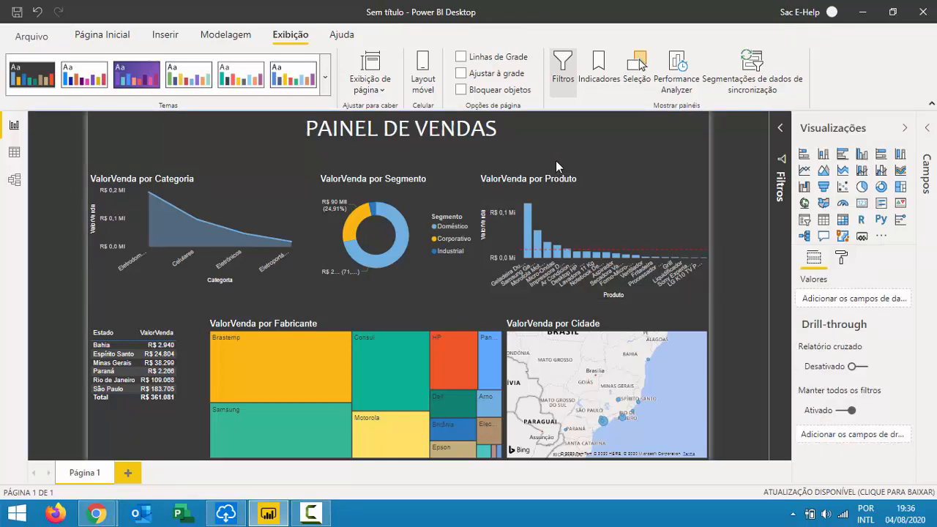
{"action": "mouse_move", "coordinate": [415, 178]}
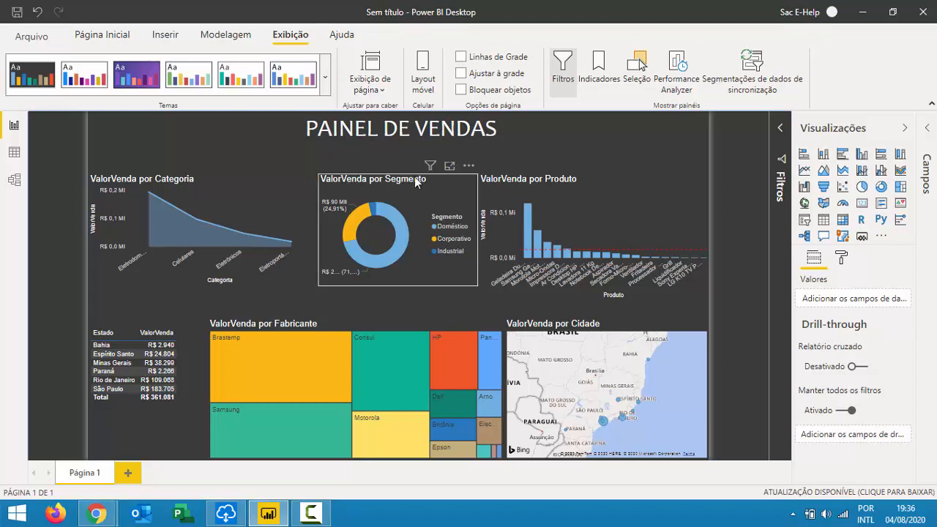
{"action": "left_click", "coordinate": [169, 192]}
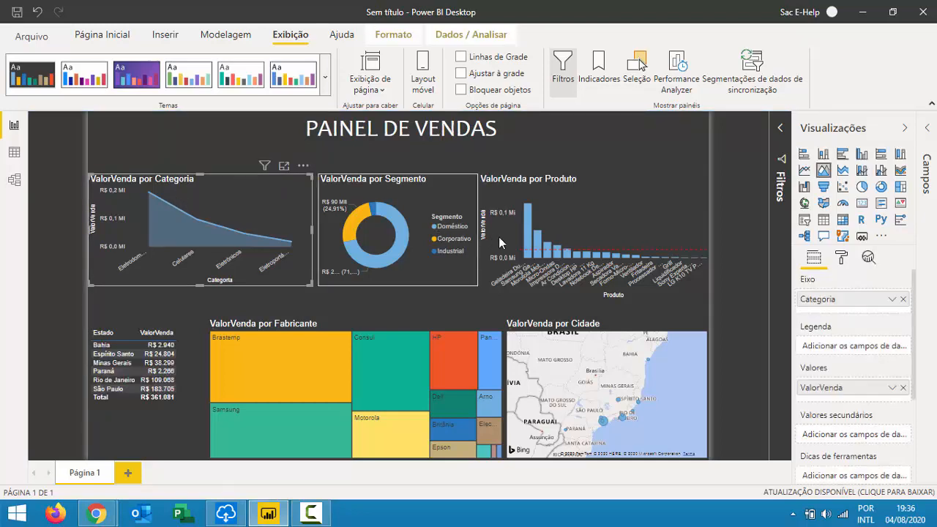
Try setting the Categoria chart's X-axis type to Contínuo; it stays Categórica.
{"action": "left_click", "coordinate": [843, 262]}
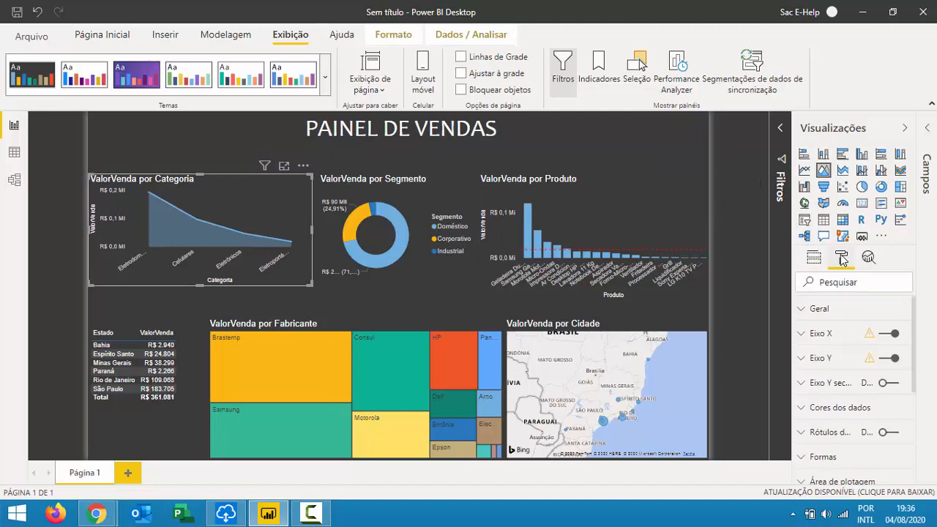
{"action": "left_click", "coordinate": [866, 309]}
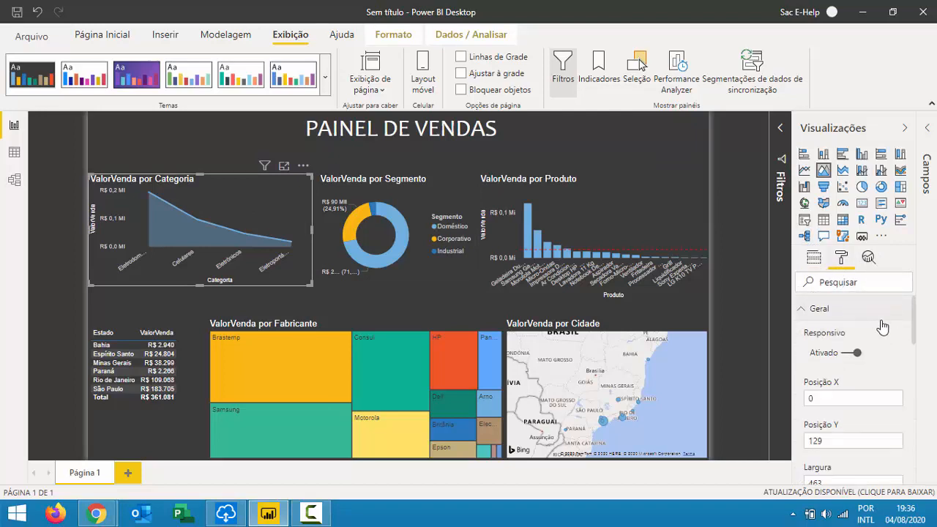
{"action": "left_click", "coordinate": [820, 308]}
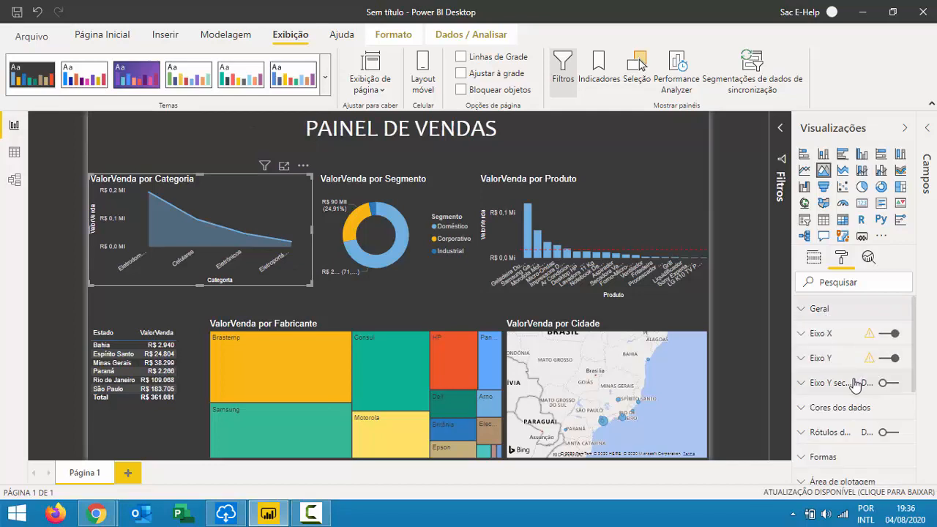
{"action": "left_click", "coordinate": [844, 338]}
{"action": "scroll", "coordinate": [848, 372], "scroll_direction": "down", "scroll_amount": 1}
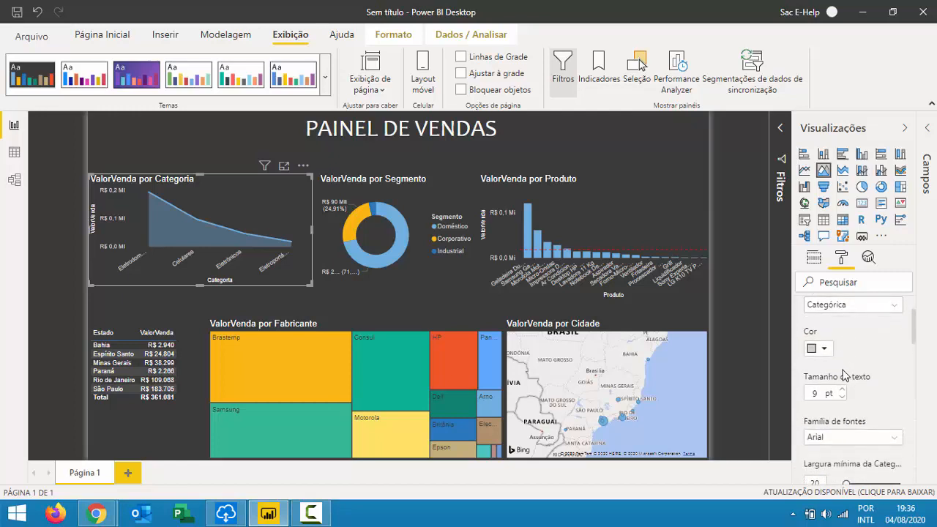
{"action": "scroll", "coordinate": [857, 337], "scroll_direction": "up", "scroll_amount": 1}
{"action": "left_click", "coordinate": [858, 375]}
{"action": "left_click", "coordinate": [852, 394]}
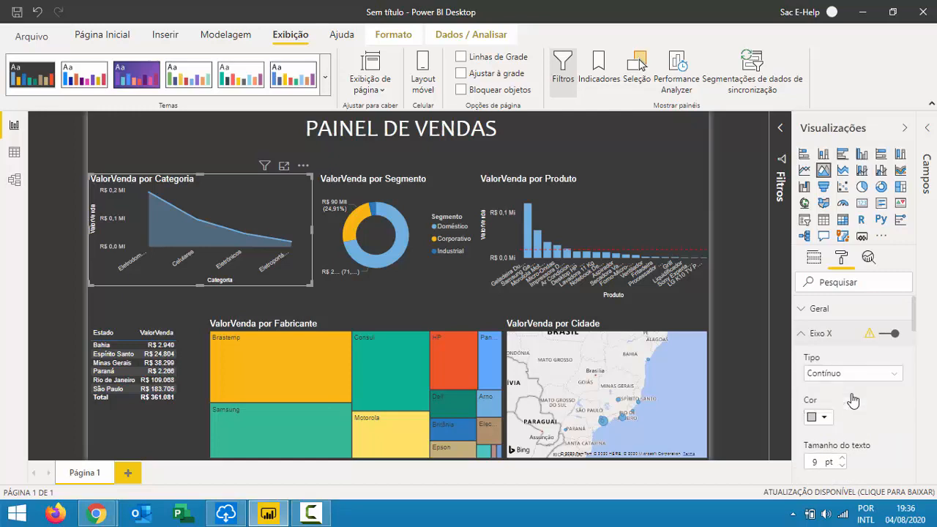
{"action": "left_click", "coordinate": [850, 375]}
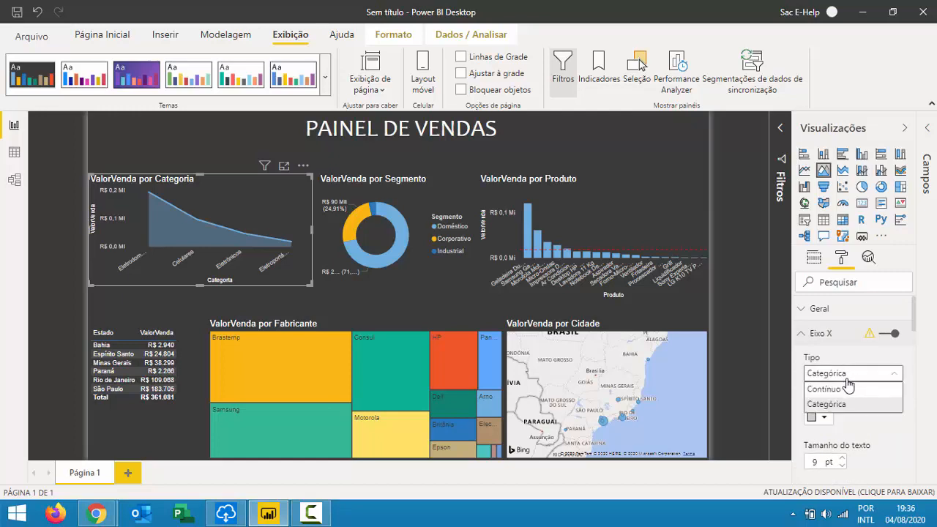
{"action": "left_click", "coordinate": [840, 386]}
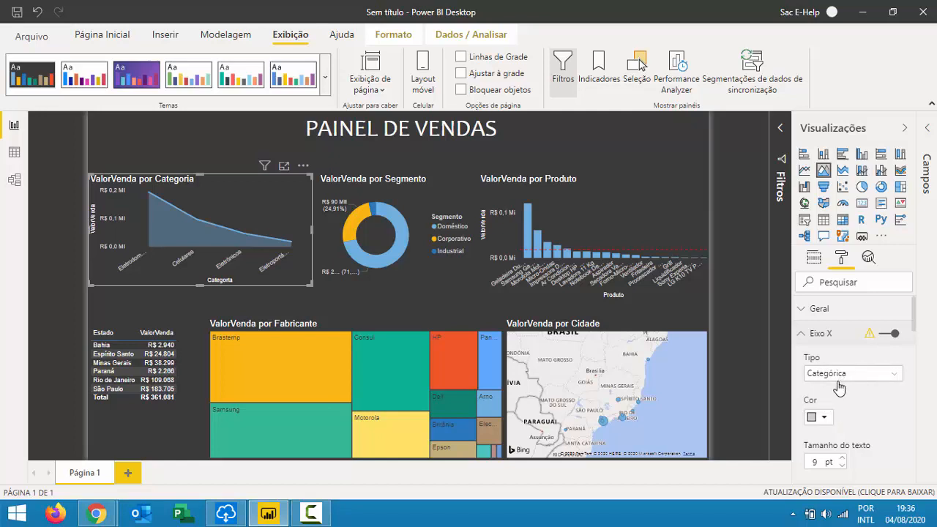
Switch the X-axis Título to Desativado on the area chart.
{"action": "scroll", "coordinate": [850, 376], "scroll_direction": "down", "scroll_amount": 2}
{"action": "scroll", "coordinate": [858, 382], "scroll_direction": "down", "scroll_amount": 2}
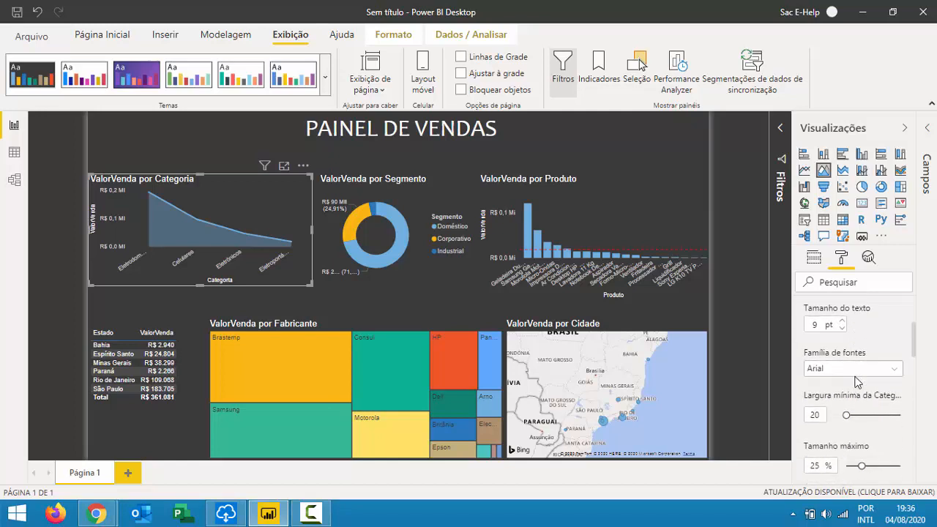
{"action": "scroll", "coordinate": [875, 415], "scroll_direction": "down", "scroll_amount": 4}
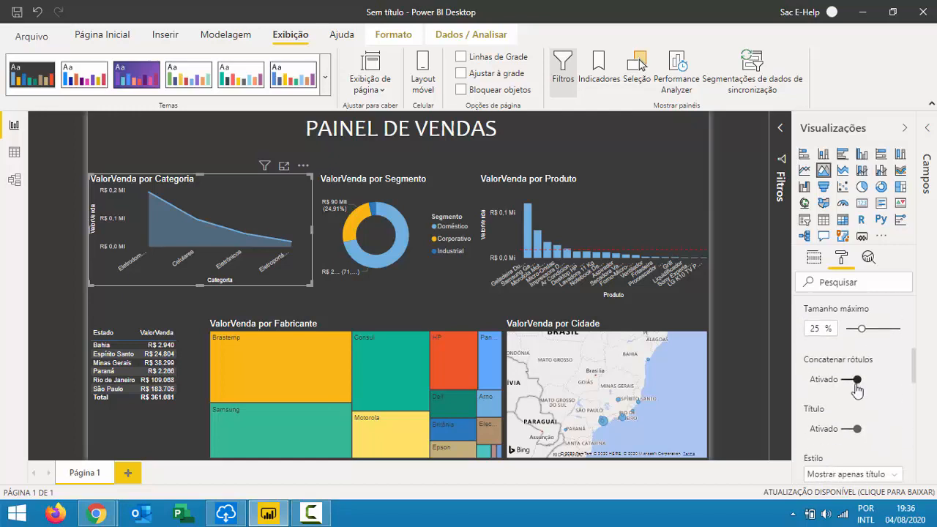
{"action": "scroll", "coordinate": [857, 389], "scroll_direction": "down", "scroll_amount": 2}
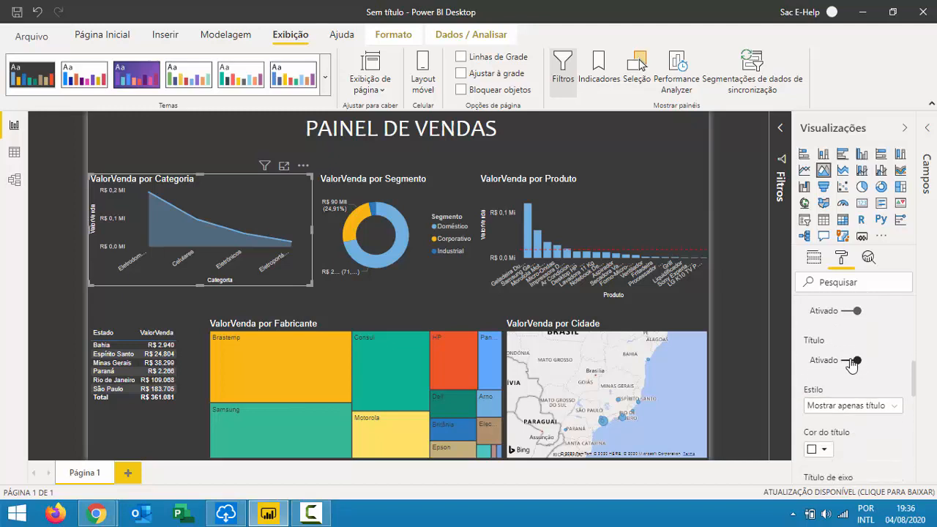
{"action": "left_click", "coordinate": [854, 362]}
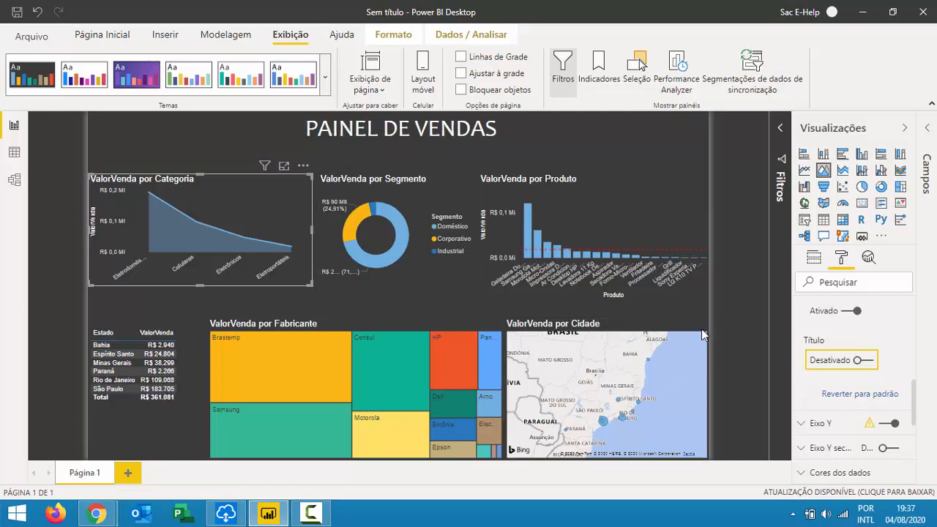
Expand Eixo Y and briefly toggle the vertical axis off and back on.
{"action": "scroll", "coordinate": [850, 358], "scroll_direction": "down", "scroll_amount": 2}
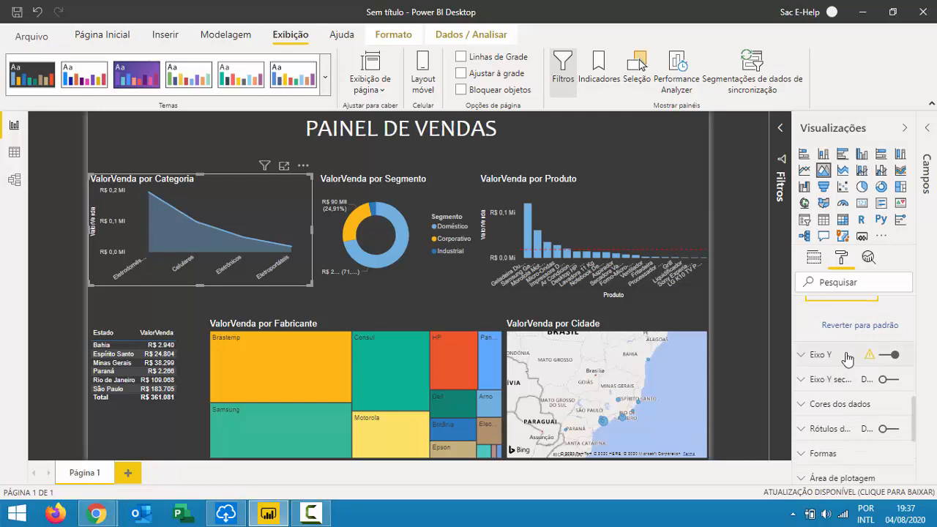
{"action": "left_click", "coordinate": [847, 358]}
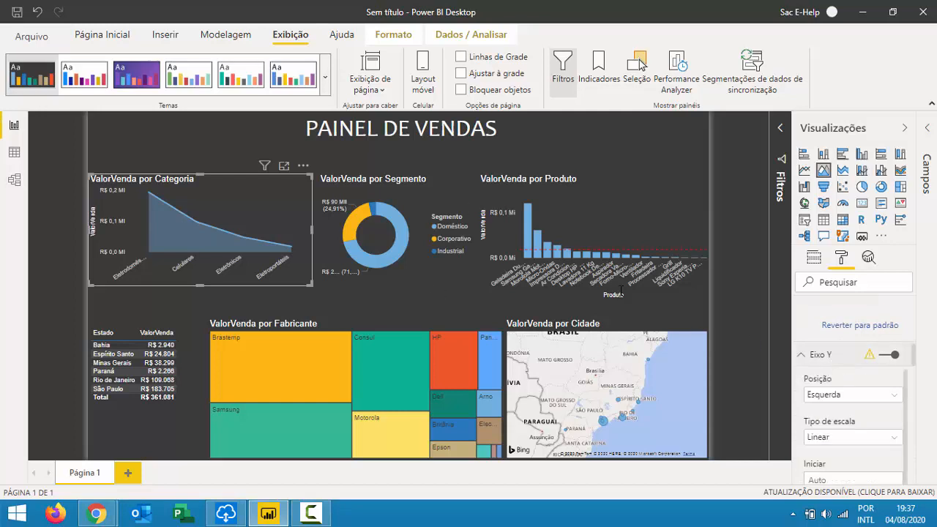
{"action": "left_click", "coordinate": [881, 359]}
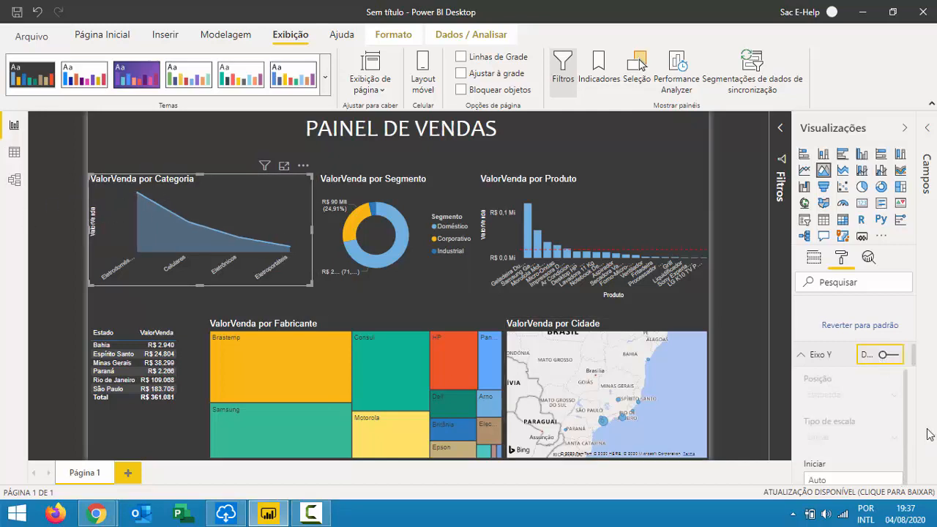
{"action": "left_click", "coordinate": [882, 356]}
Remove the ValorVenda Y-axis title, then hide the vertical axis.
{"action": "scroll", "coordinate": [850, 402], "scroll_direction": "down", "scroll_amount": 3}
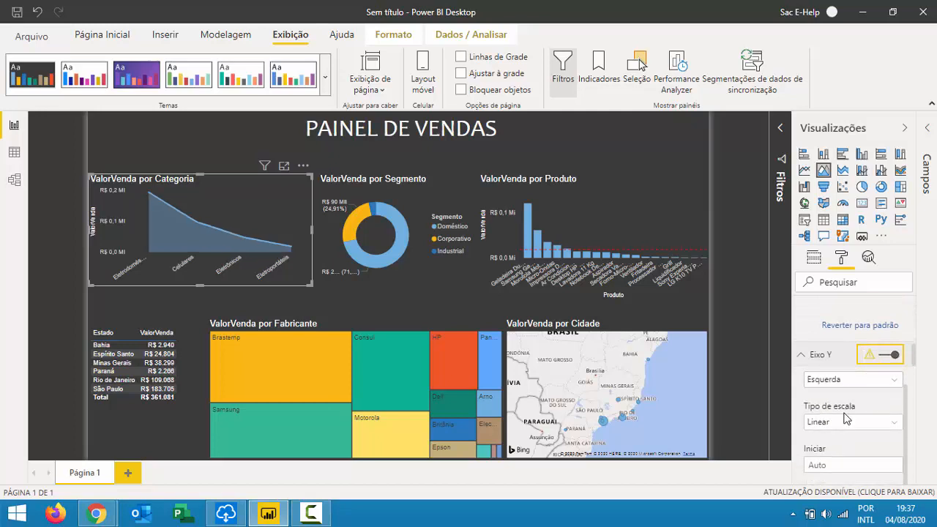
{"action": "scroll", "coordinate": [844, 420], "scroll_direction": "down", "scroll_amount": 5}
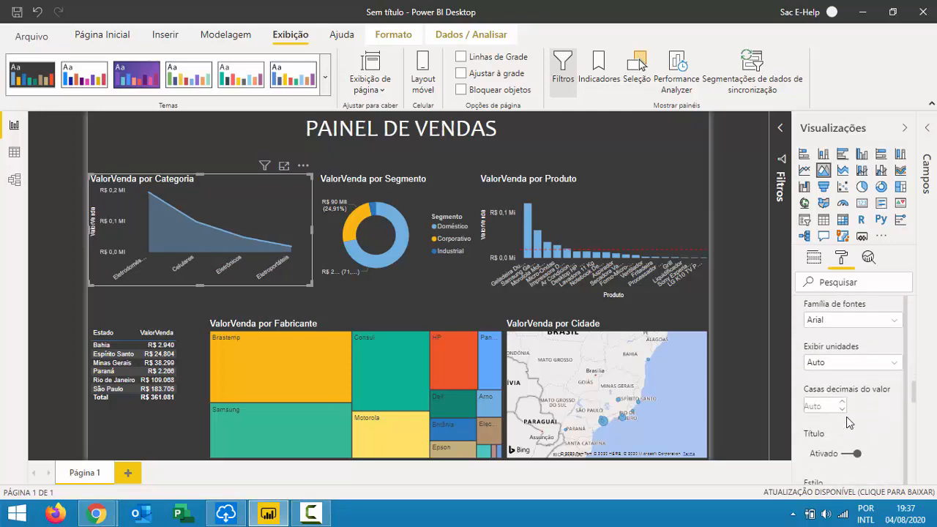
{"action": "left_click", "coordinate": [850, 432]}
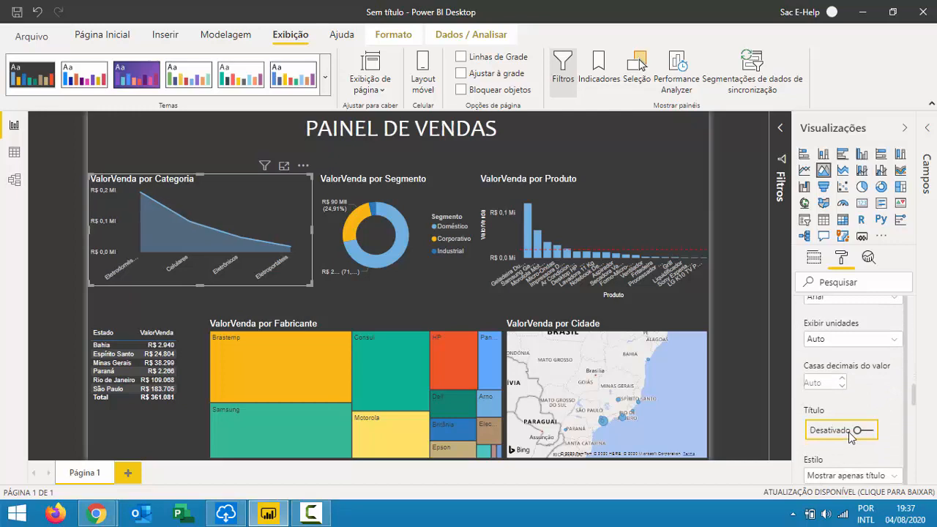
{"action": "scroll", "coordinate": [856, 410], "scroll_direction": "up", "scroll_amount": 4}
{"action": "scroll", "coordinate": [865, 392], "scroll_direction": "up", "scroll_amount": 4}
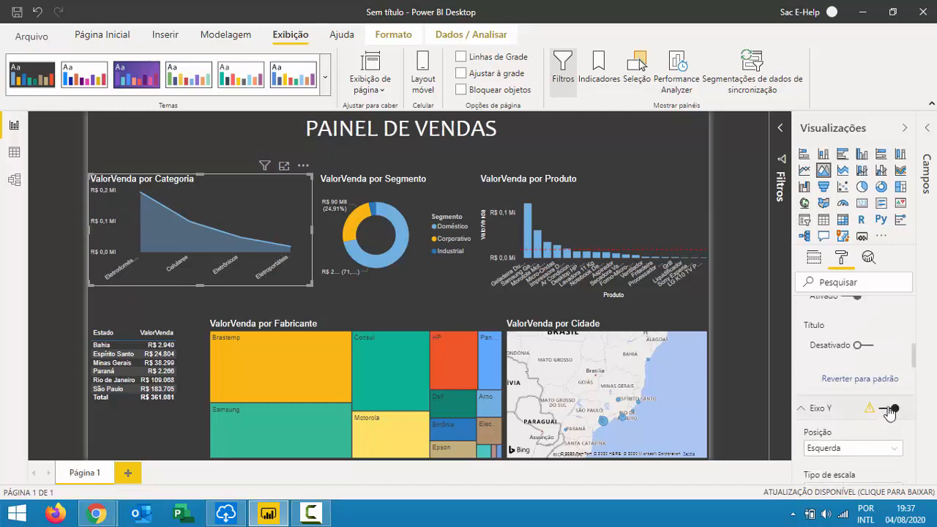
{"action": "left_click", "coordinate": [887, 409]}
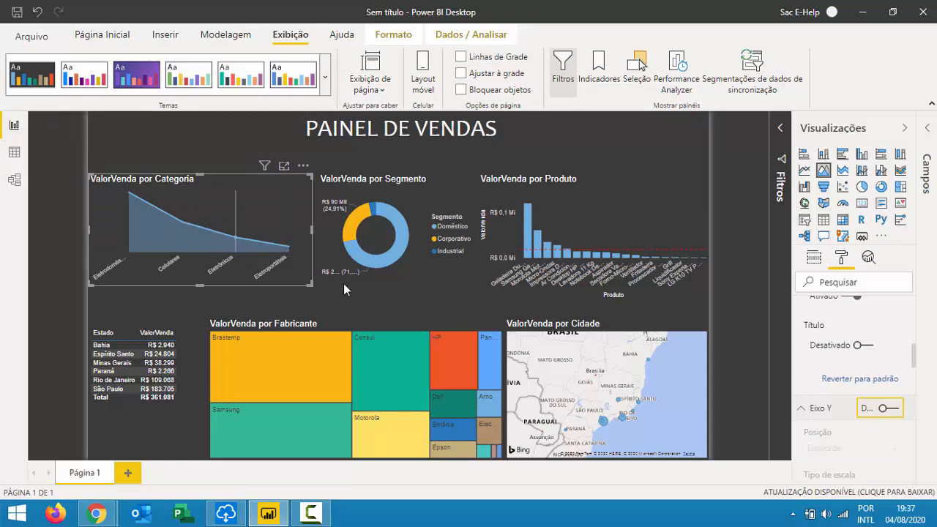
{"action": "scroll", "coordinate": [861, 366], "scroll_direction": "down", "scroll_amount": 3}
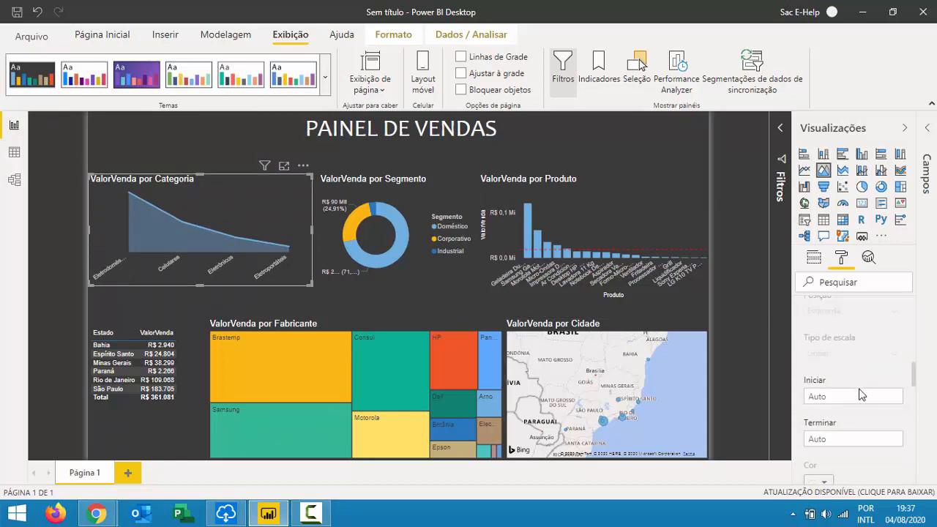
{"action": "scroll", "coordinate": [861, 391], "scroll_direction": "up", "scroll_amount": 3}
{"action": "scroll", "coordinate": [860, 389], "scroll_direction": "down", "scroll_amount": 5}
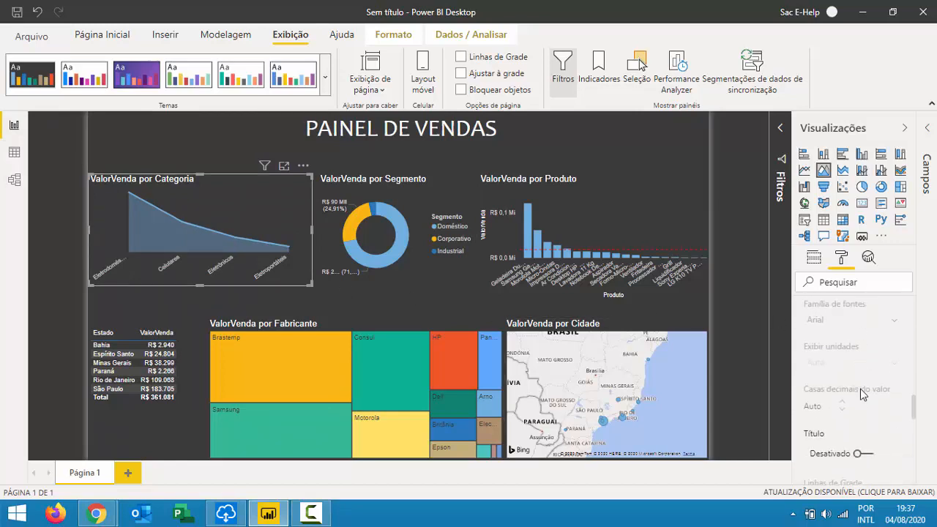
{"action": "scroll", "coordinate": [864, 384], "scroll_direction": "down", "scroll_amount": 5}
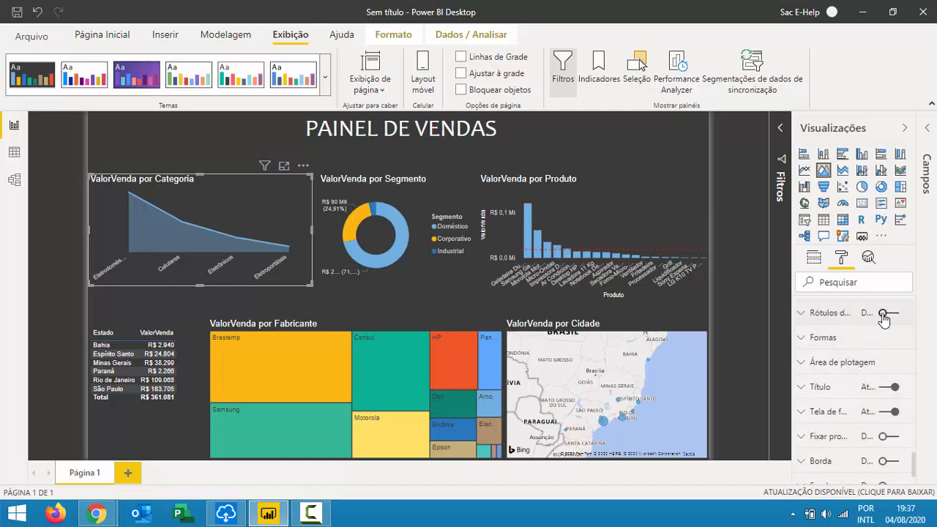
Turn on data labels for the area chart with display units set to Nenhum.
{"action": "left_click", "coordinate": [889, 314]}
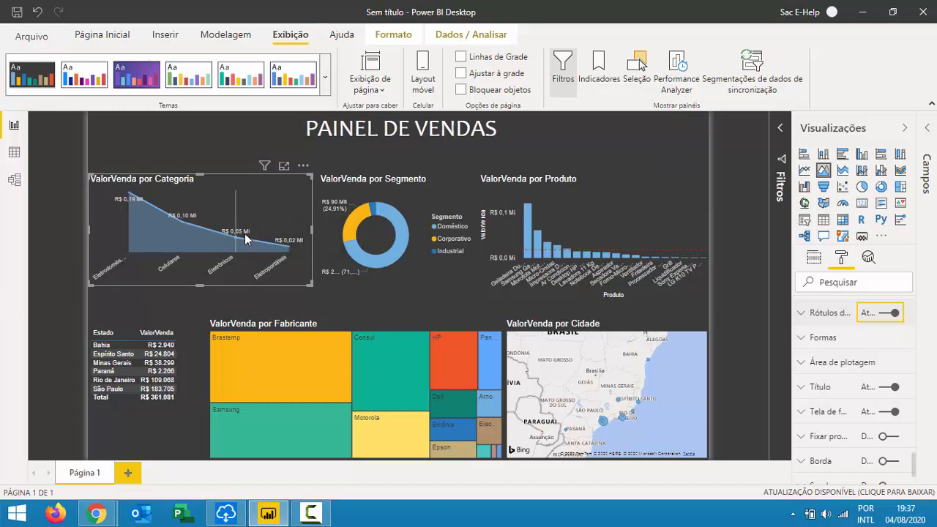
{"action": "mouse_move", "coordinate": [244, 239]}
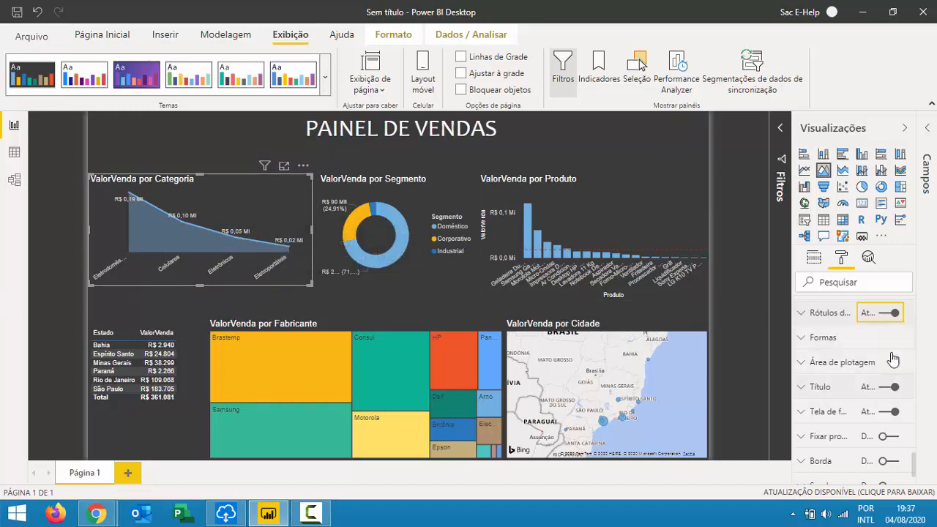
{"action": "left_click", "coordinate": [801, 319]}
{"action": "scroll", "coordinate": [828, 364], "scroll_direction": "down", "scroll_amount": 2}
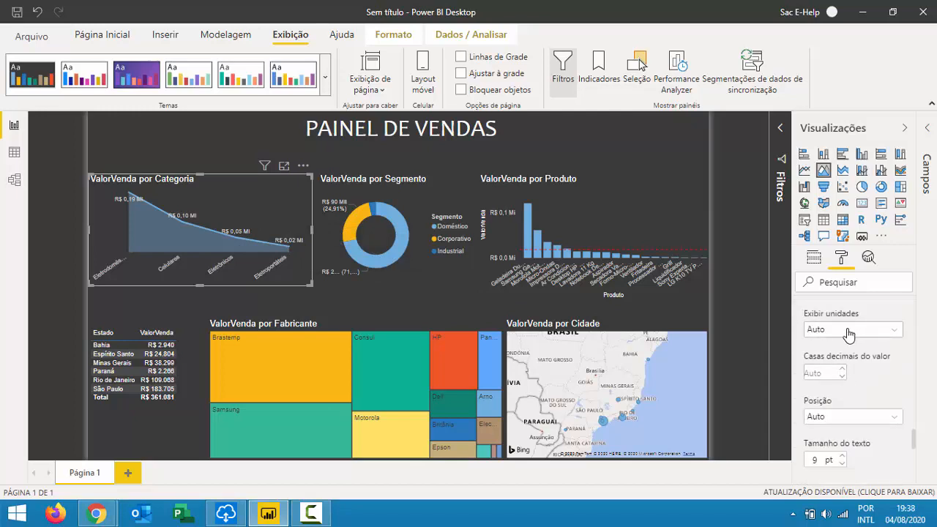
{"action": "left_click", "coordinate": [850, 335]}
{"action": "left_click", "coordinate": [839, 361]}
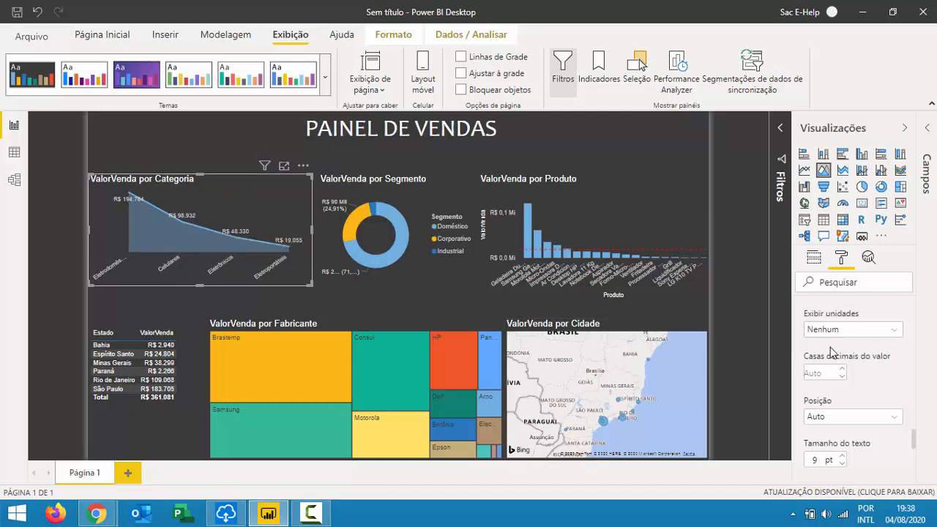
Give the data labels one decimal place, 11 pt text and Arial Black font.
{"action": "scroll", "coordinate": [828, 322], "scroll_direction": "down", "scroll_amount": 1}
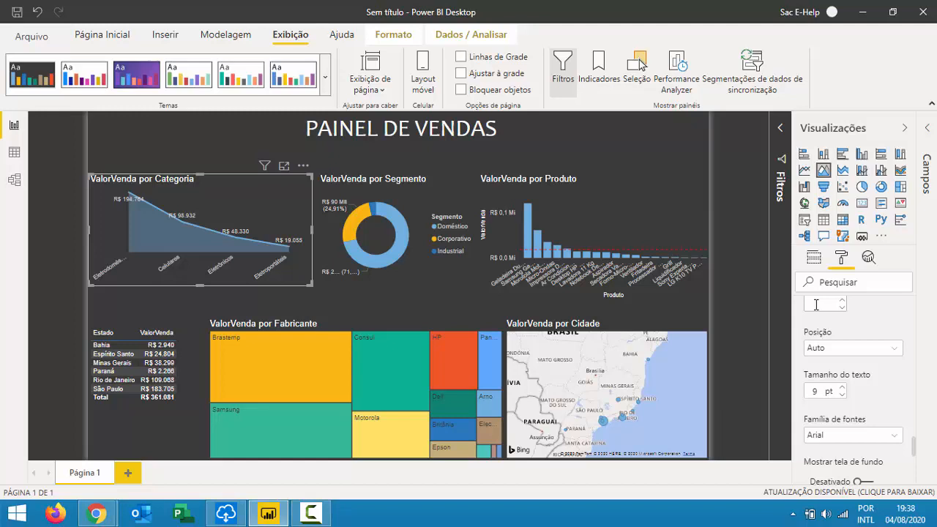
{"action": "type", "text": "2"}
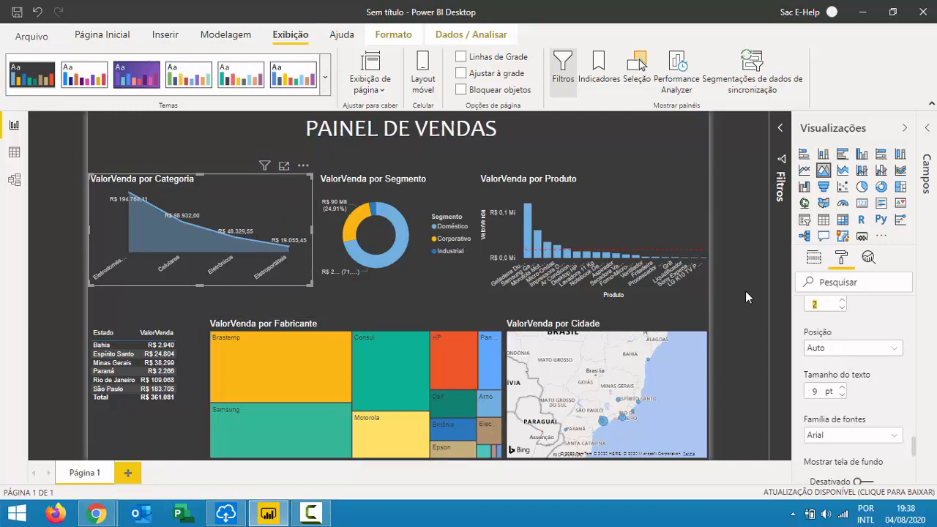
{"action": "type", "text": "0"}
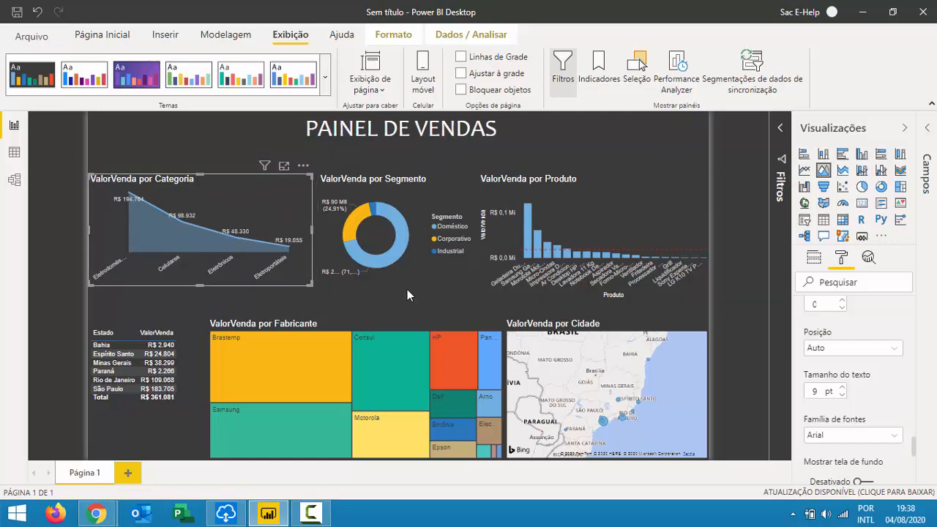
{"action": "scroll", "coordinate": [816, 304], "scroll_direction": "up", "scroll_amount": 2}
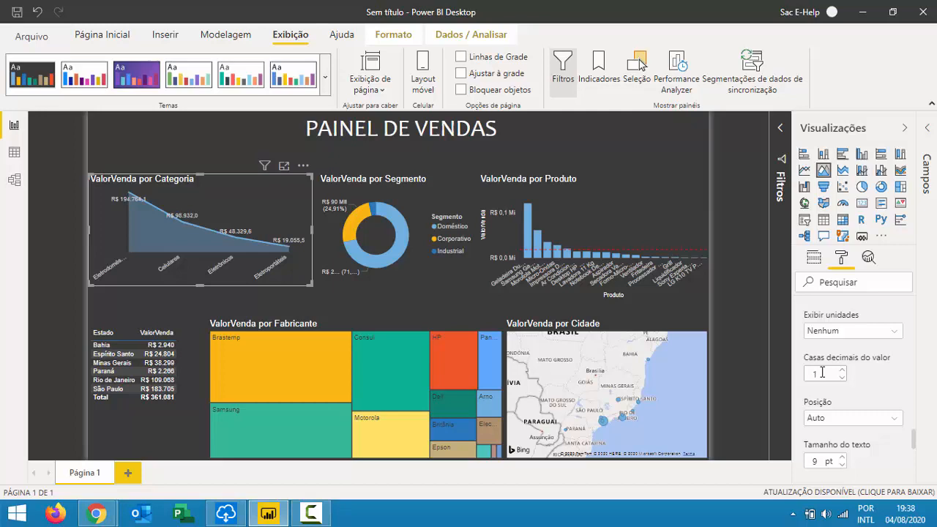
{"action": "scroll", "coordinate": [844, 377], "scroll_direction": "down", "scroll_amount": 2}
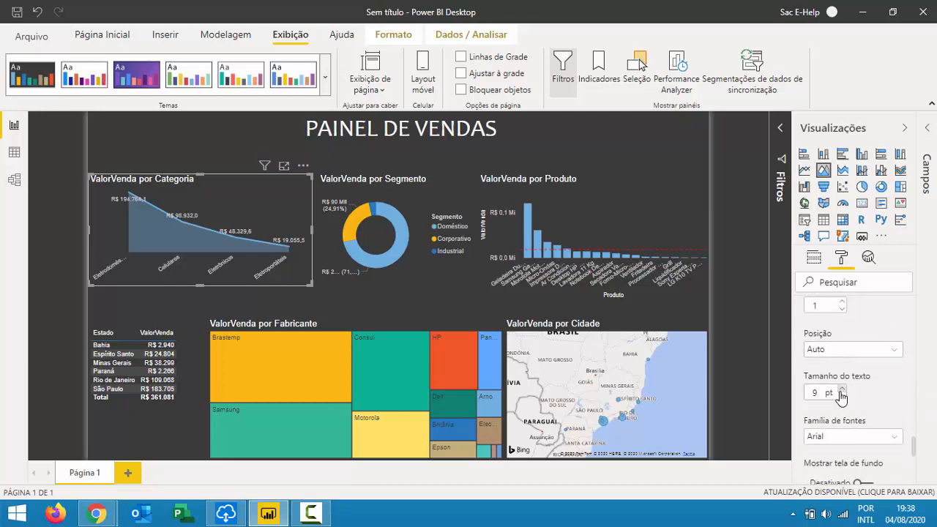
{"action": "left_click", "coordinate": [842, 389]}
{"action": "left_click", "coordinate": [842, 390]}
{"action": "scroll", "coordinate": [838, 374], "scroll_direction": "down", "scroll_amount": 2}
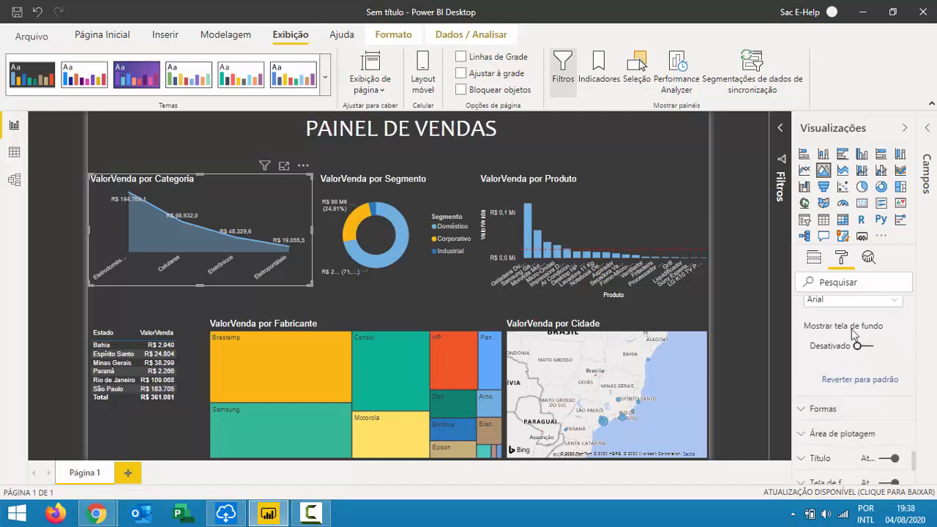
{"action": "left_click", "coordinate": [850, 299]}
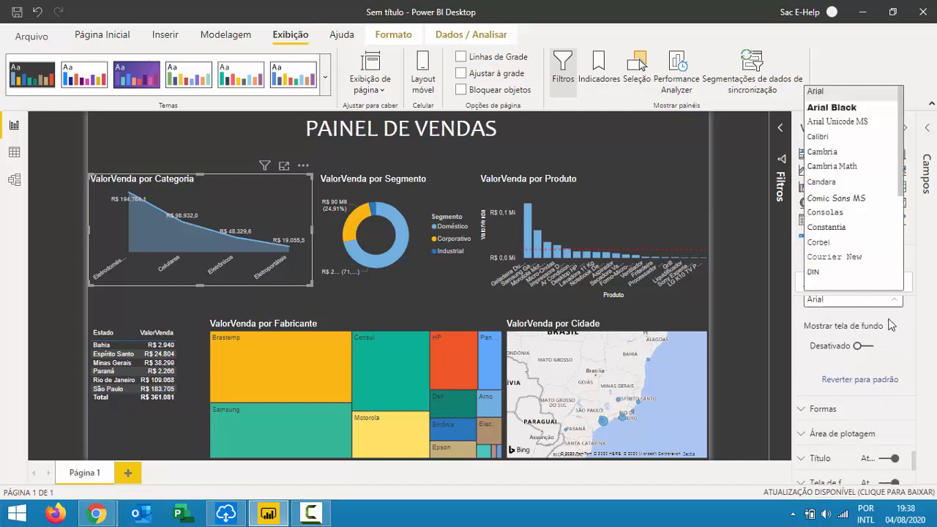
{"action": "left_click", "coordinate": [843, 106]}
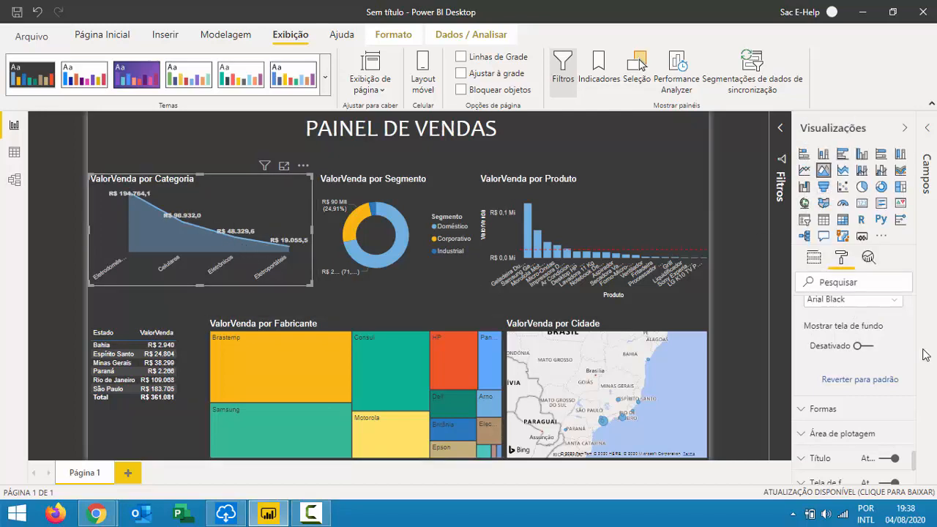
Try a black label background at 49% transparency, then turn the background off.
{"action": "left_click", "coordinate": [867, 347]}
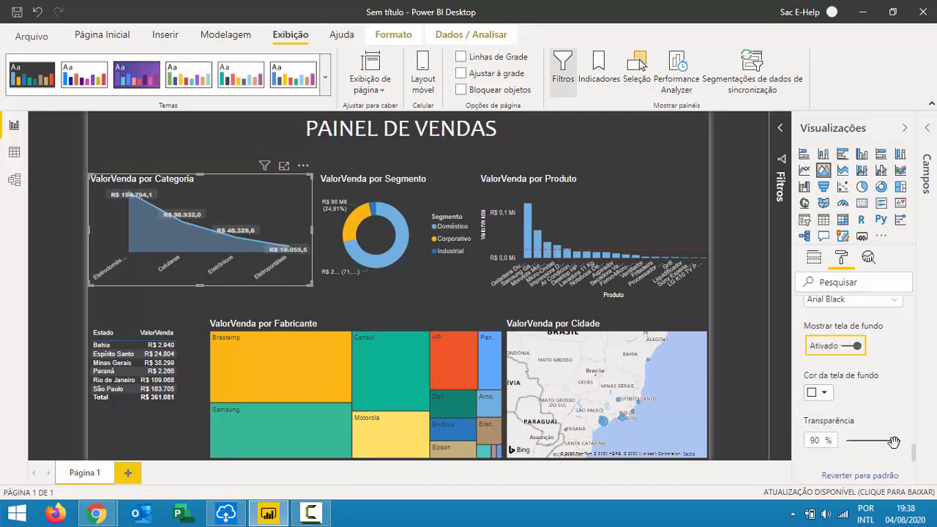
{"action": "left_click_drag", "start_coordinate": [894, 441], "coordinate": [873, 439]}
{"action": "left_click", "coordinate": [823, 393]}
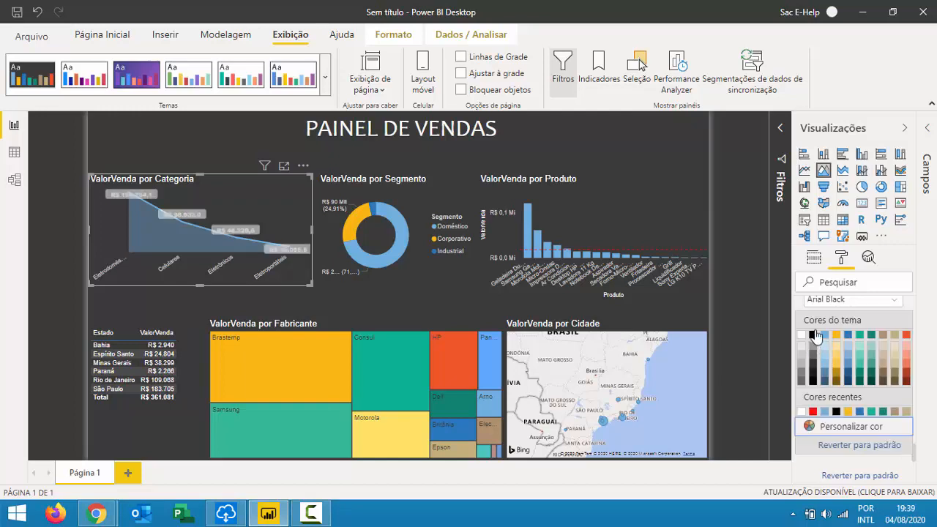
{"action": "left_click", "coordinate": [814, 337]}
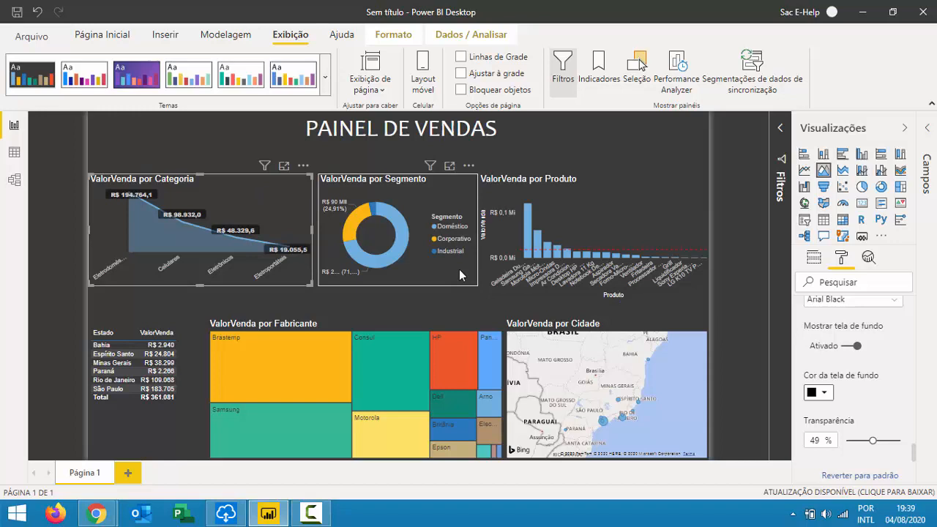
{"action": "left_click", "coordinate": [851, 347]}
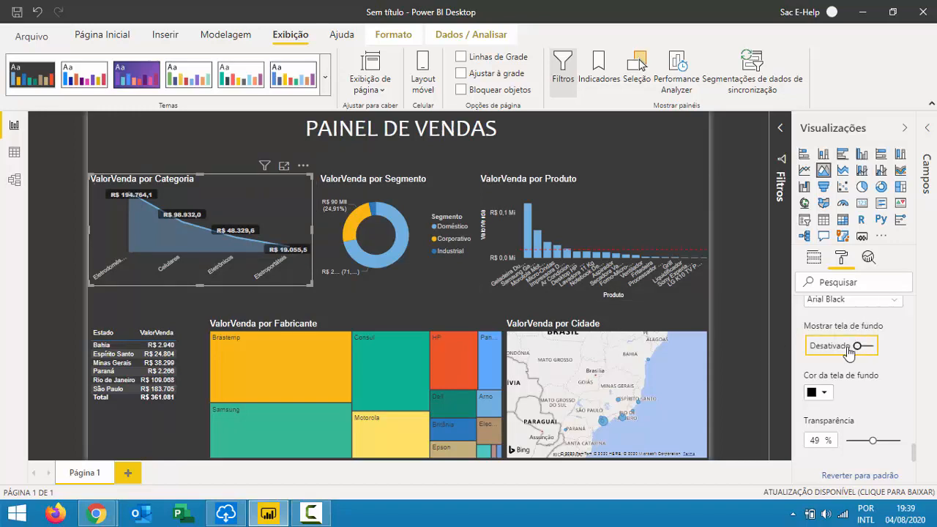
Collapse the data label card and review the line shape settings.
{"action": "scroll", "coordinate": [864, 347], "scroll_direction": "up", "scroll_amount": 1}
{"action": "scroll", "coordinate": [865, 347], "scroll_direction": "up", "scroll_amount": 4}
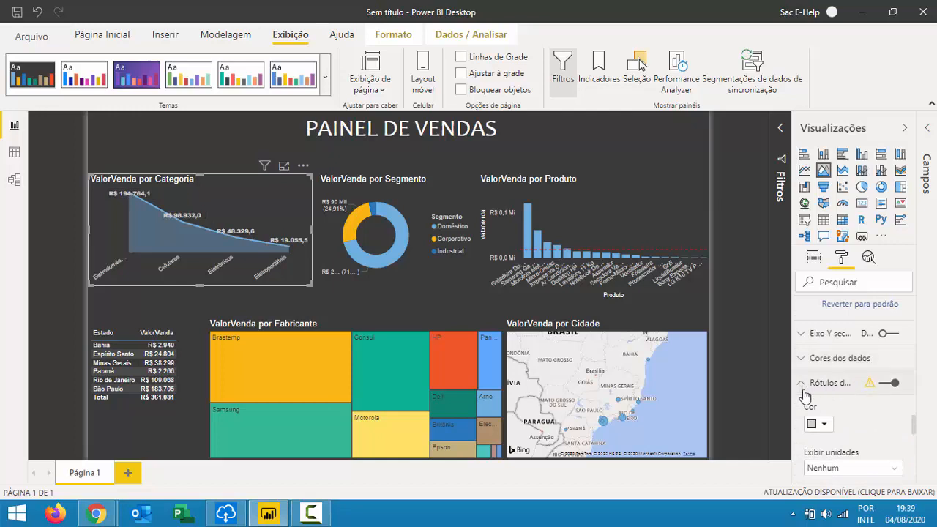
{"action": "left_click", "coordinate": [835, 383]}
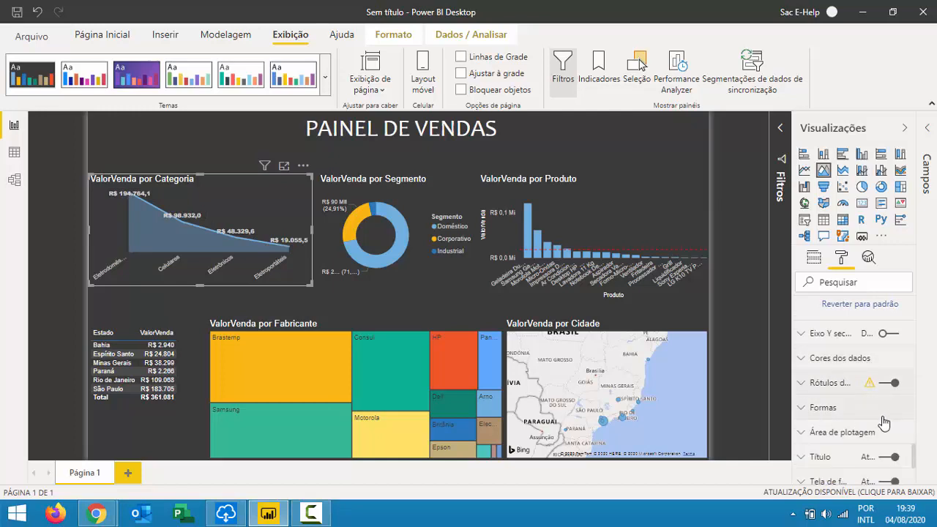
{"action": "left_click", "coordinate": [849, 407]}
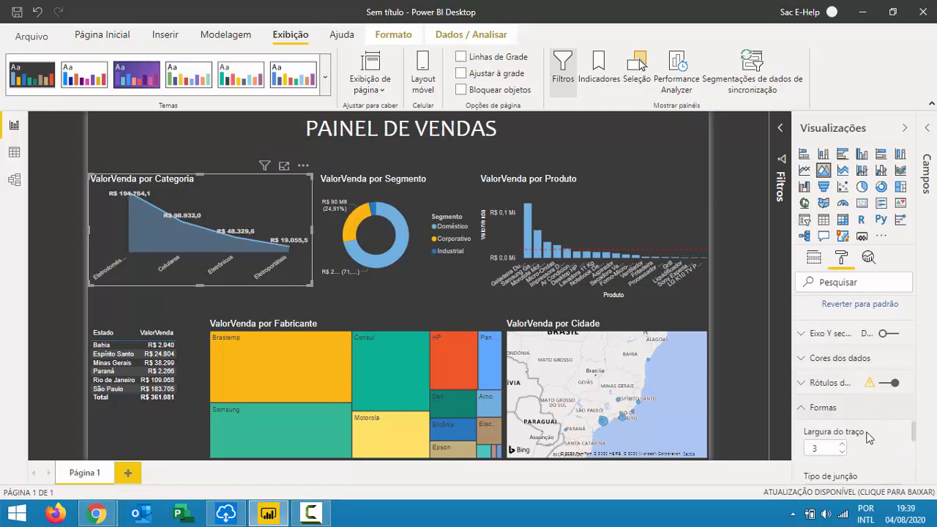
{"action": "scroll", "coordinate": [872, 429], "scroll_direction": "down", "scroll_amount": 1}
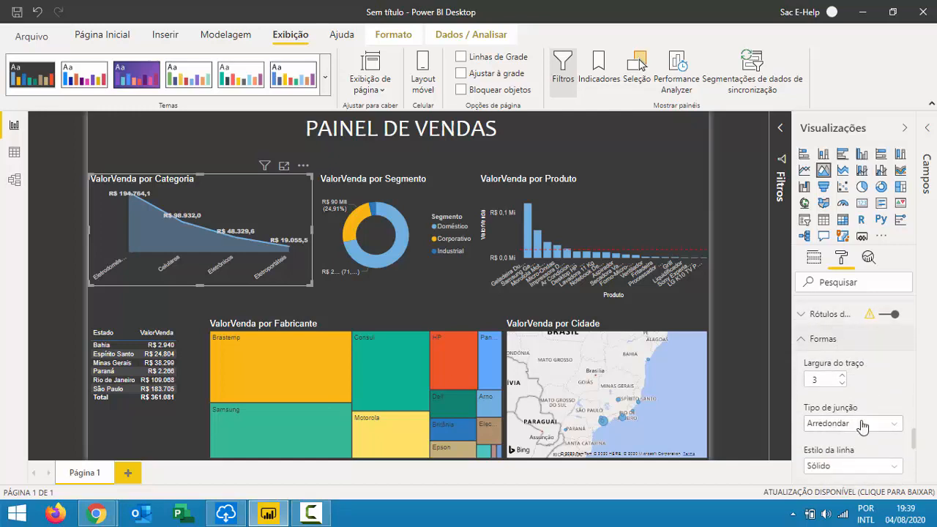
{"action": "scroll", "coordinate": [862, 429], "scroll_direction": "down", "scroll_amount": 4}
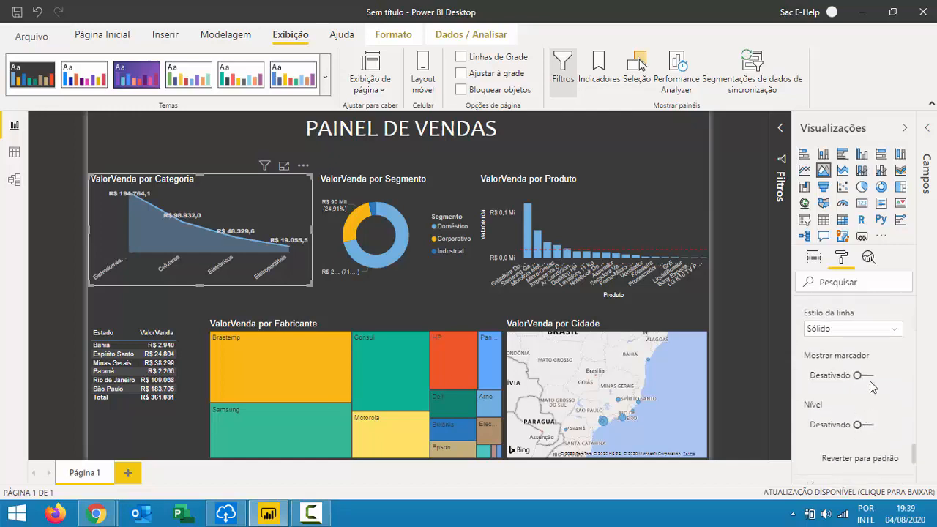
{"action": "scroll", "coordinate": [875, 387], "scroll_direction": "down", "scroll_amount": 3}
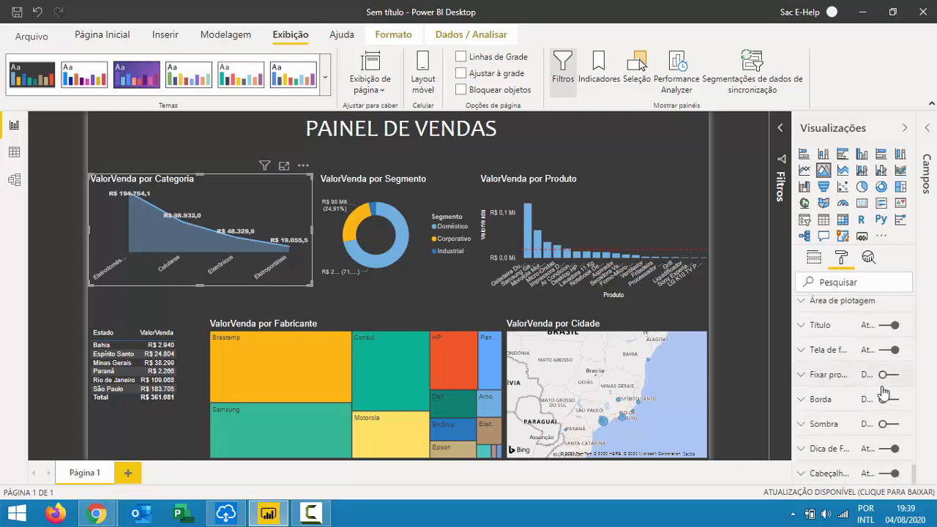
Retitle the area chart 'VENDAS POR CATEGORIA' and centre the title.
{"action": "left_click", "coordinate": [821, 326]}
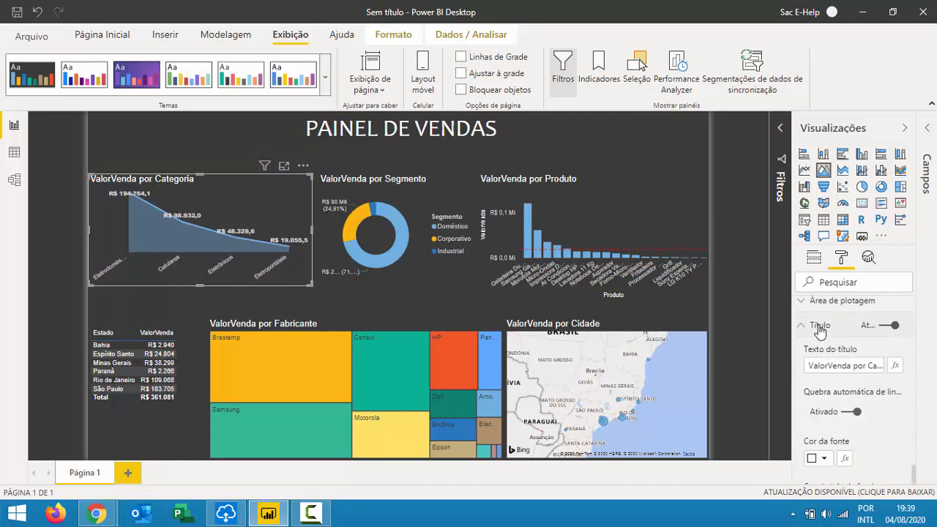
{"action": "left_click", "coordinate": [883, 368]}
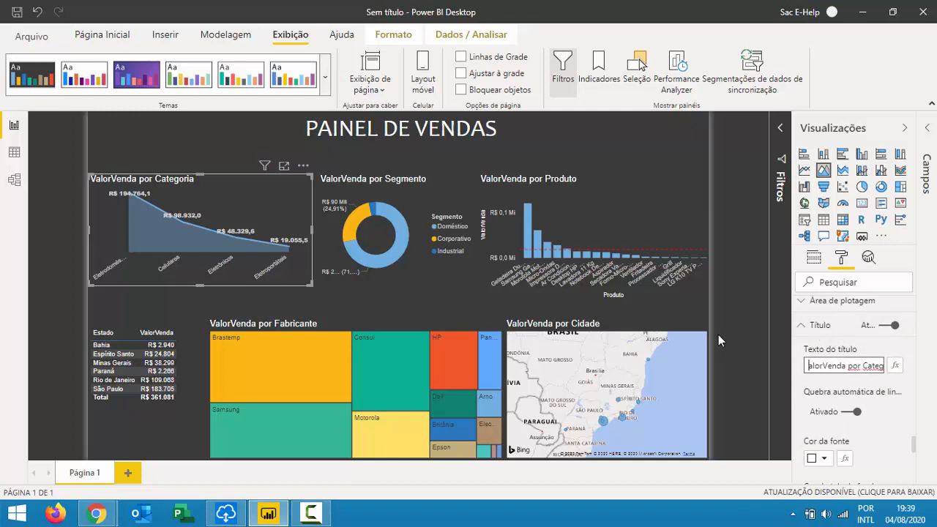
{"action": "key", "text": "ctrl+a"}
{"action": "key", "text": "BackSpace"}
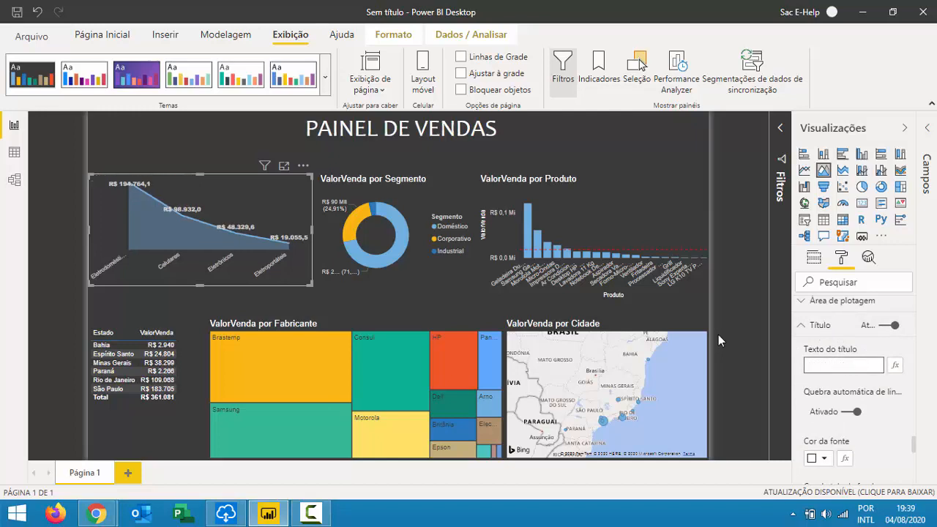
{"action": "type", "text": "V"}
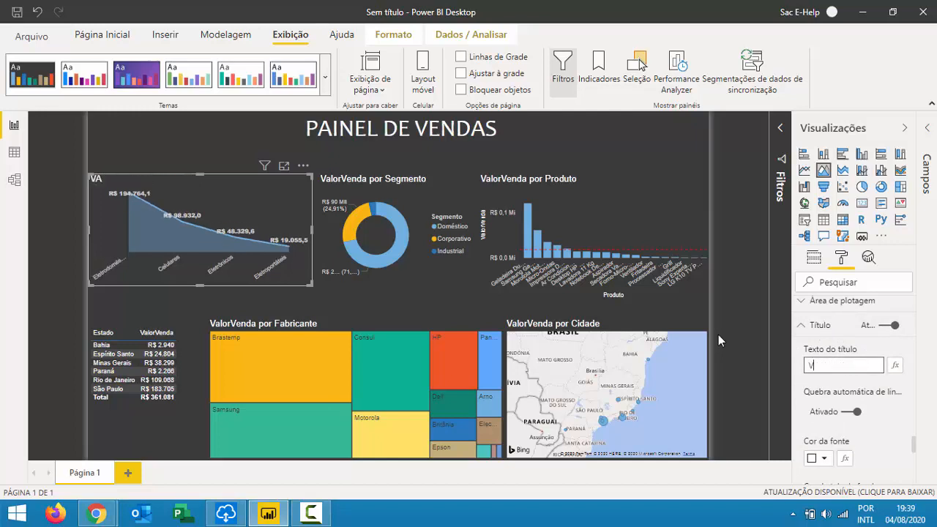
{"action": "type", "text": "ENDAS POR CATEGORIA"}
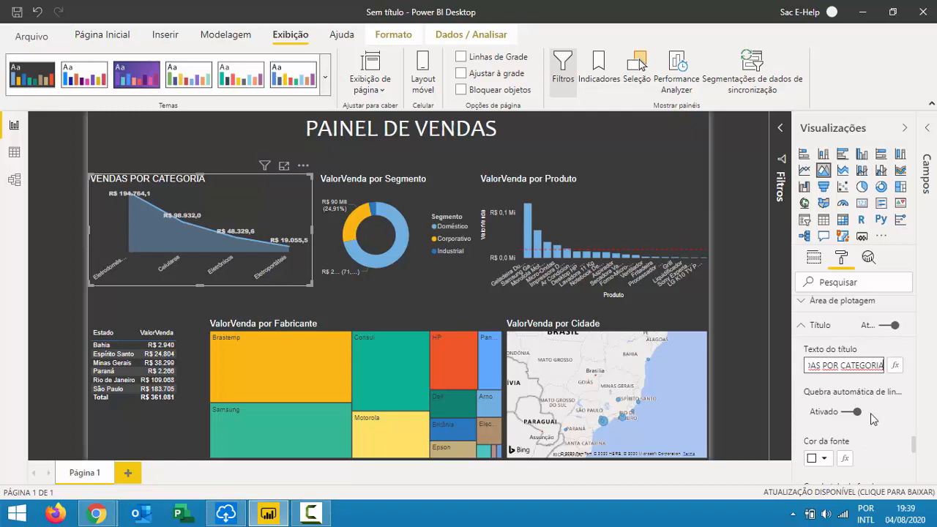
{"action": "scroll", "coordinate": [872, 417], "scroll_direction": "down", "scroll_amount": 2}
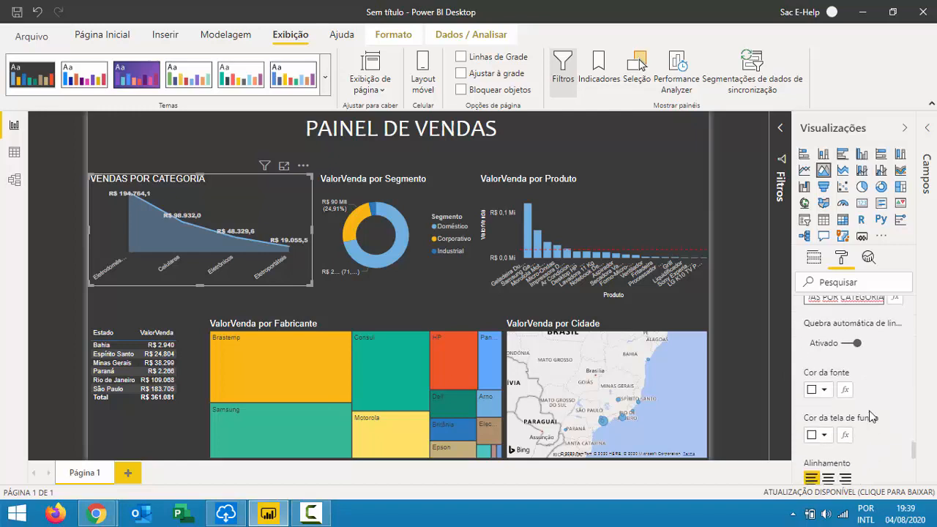
{"action": "left_click", "coordinate": [829, 479]}
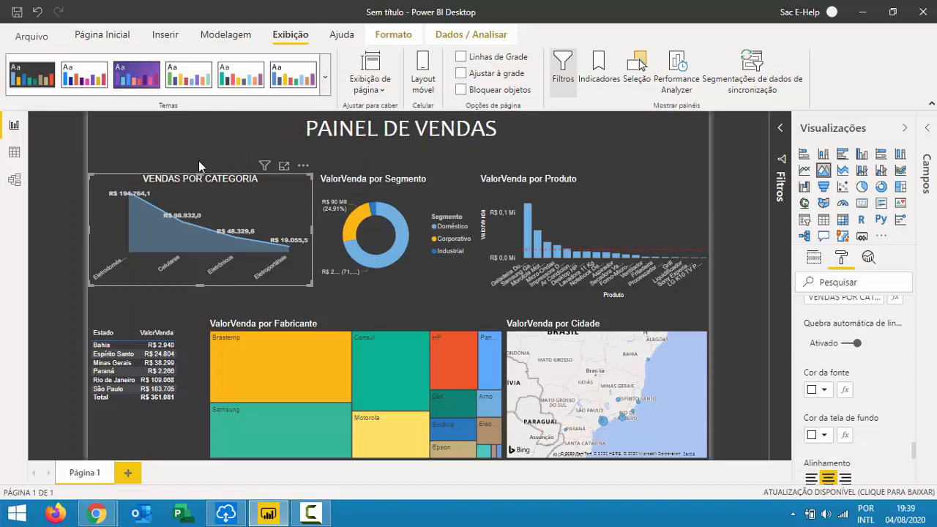
{"action": "left_click", "coordinate": [414, 184]}
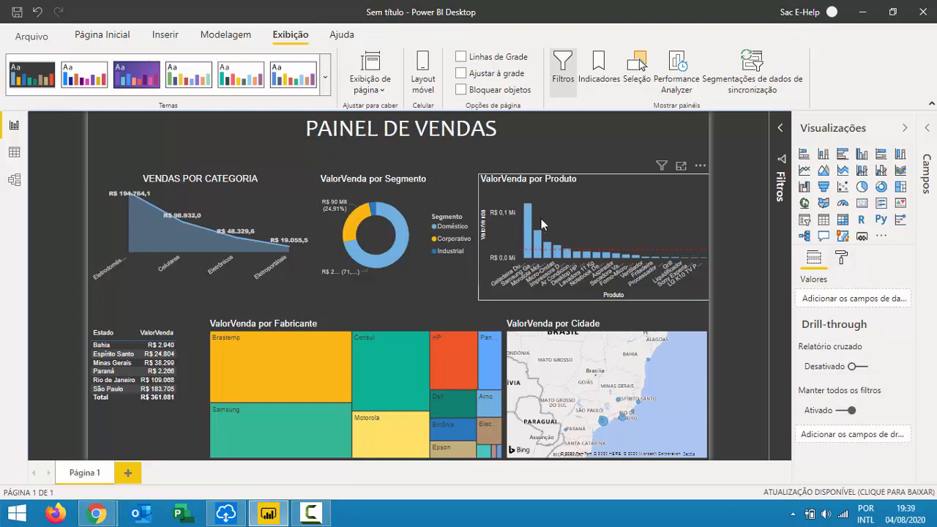
Place the donut legend at bottom centre and hide its Segmento legend title.
{"action": "left_click", "coordinate": [841, 257]}
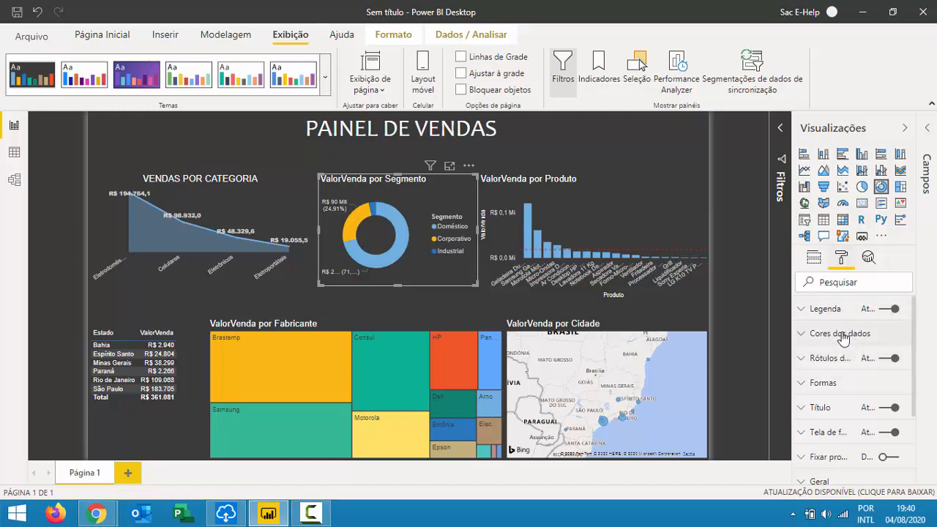
{"action": "scroll", "coordinate": [849, 352], "scroll_direction": "down", "scroll_amount": 2}
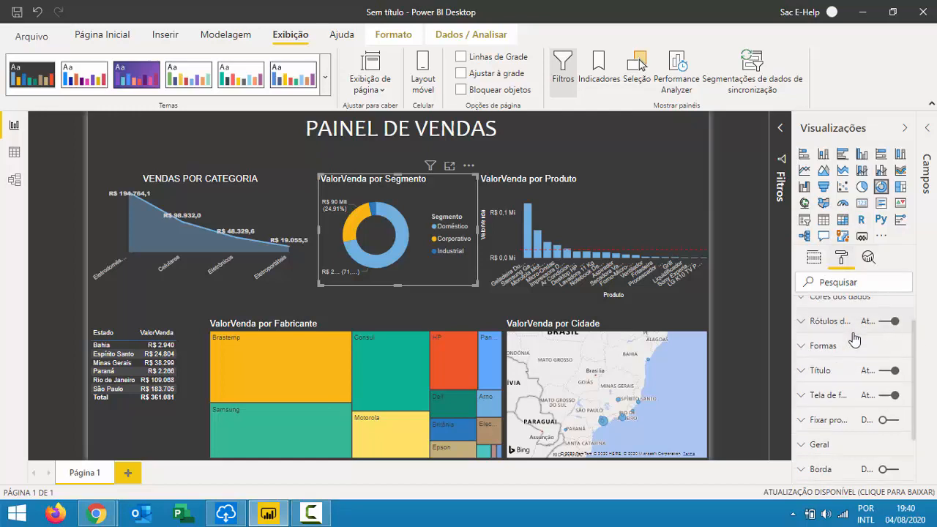
{"action": "scroll", "coordinate": [855, 337], "scroll_direction": "up", "scroll_amount": 2}
{"action": "left_click", "coordinate": [835, 310]}
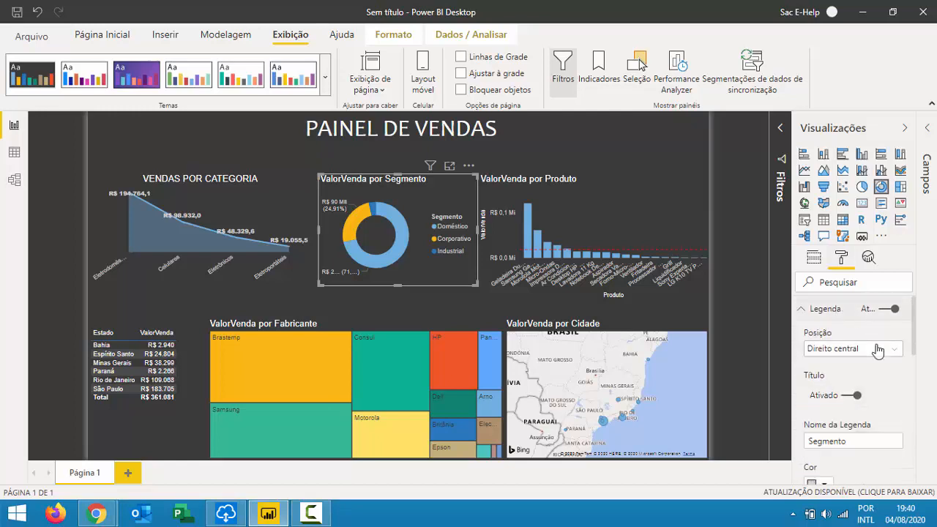
{"action": "left_click", "coordinate": [878, 351]}
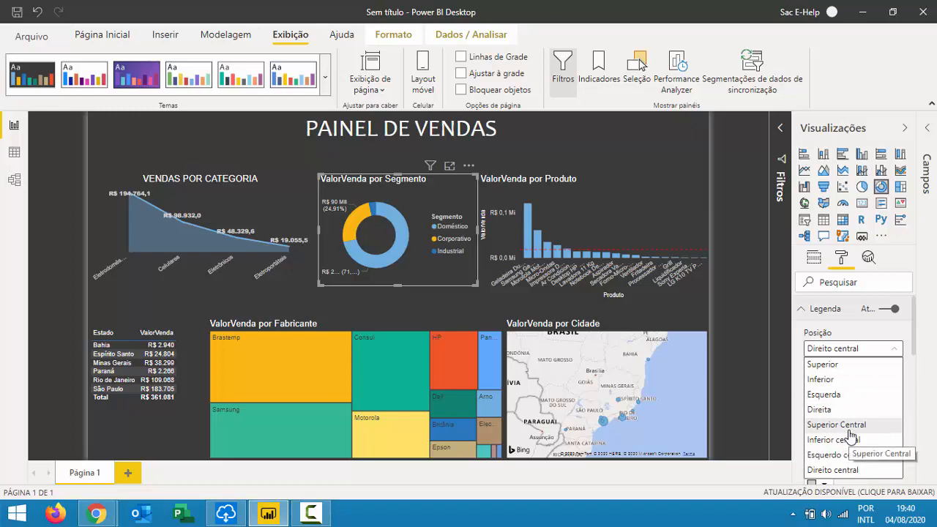
{"action": "left_click", "coordinate": [851, 425]}
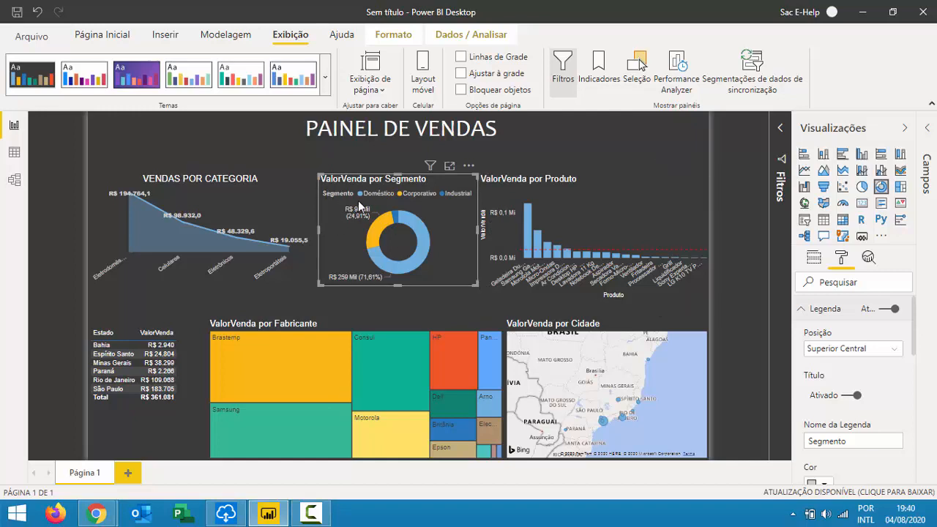
{"action": "left_click", "coordinate": [887, 350]}
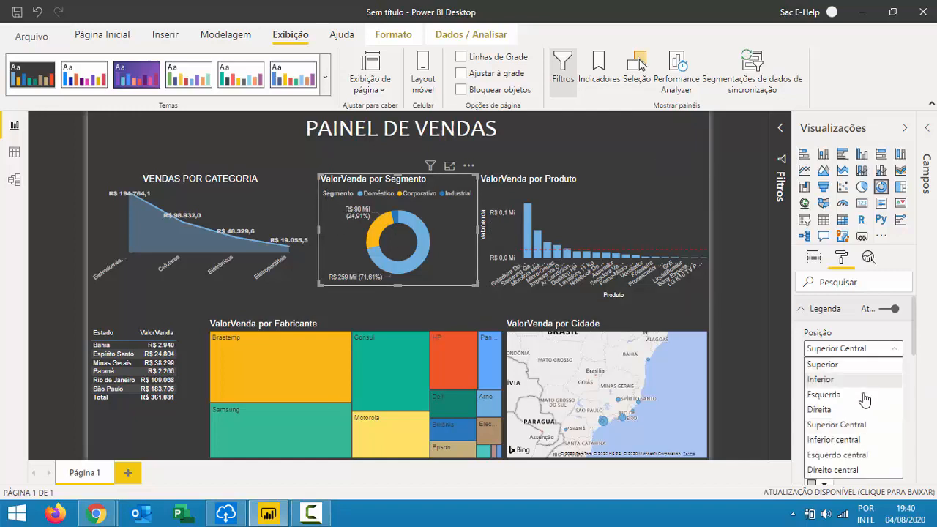
{"action": "left_click", "coordinate": [864, 440]}
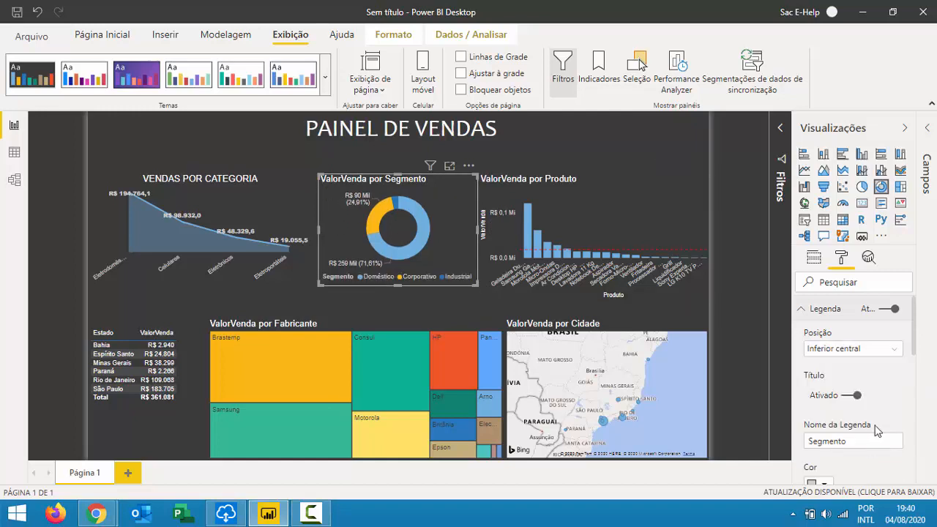
{"action": "left_click", "coordinate": [856, 397]}
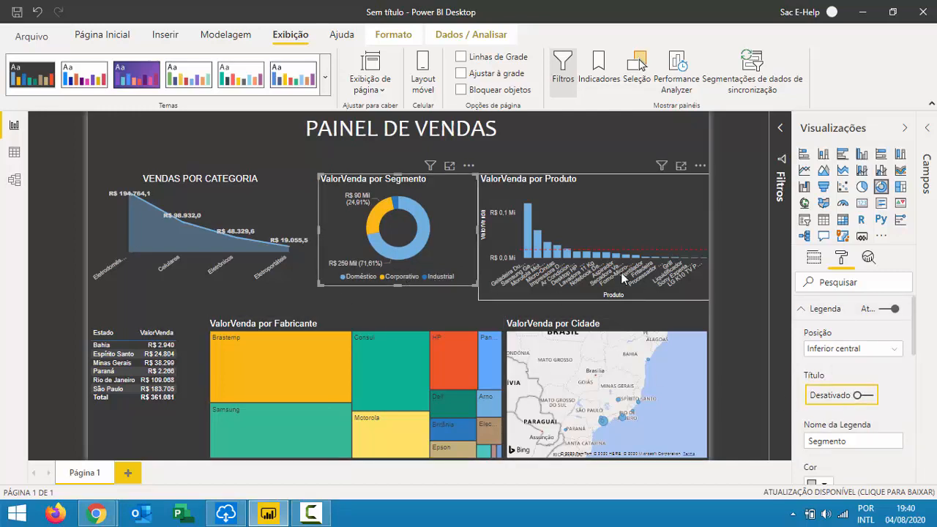
Colour Corporativo dark gold, Industrial teal and Doméstico salmon #f47853.
{"action": "scroll", "coordinate": [908, 446], "scroll_direction": "down", "scroll_amount": 2}
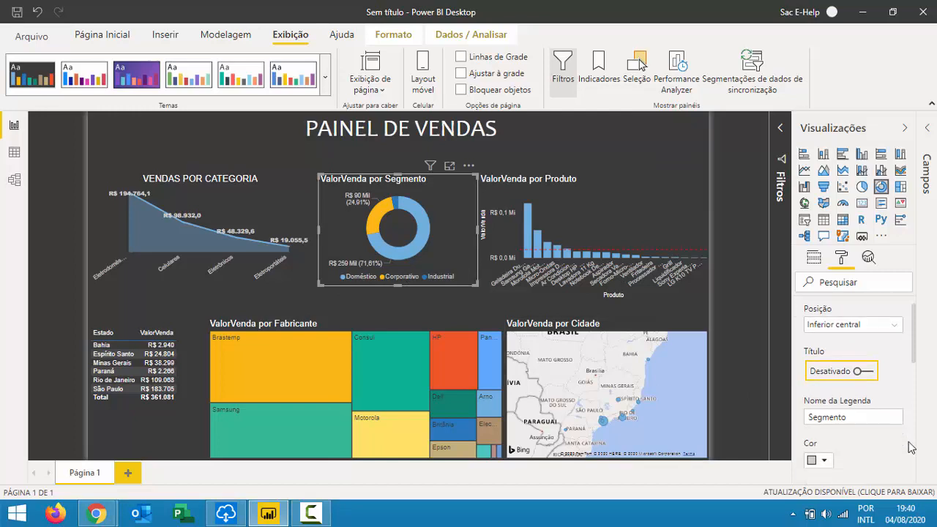
{"action": "scroll", "coordinate": [833, 419], "scroll_direction": "down", "scroll_amount": 4}
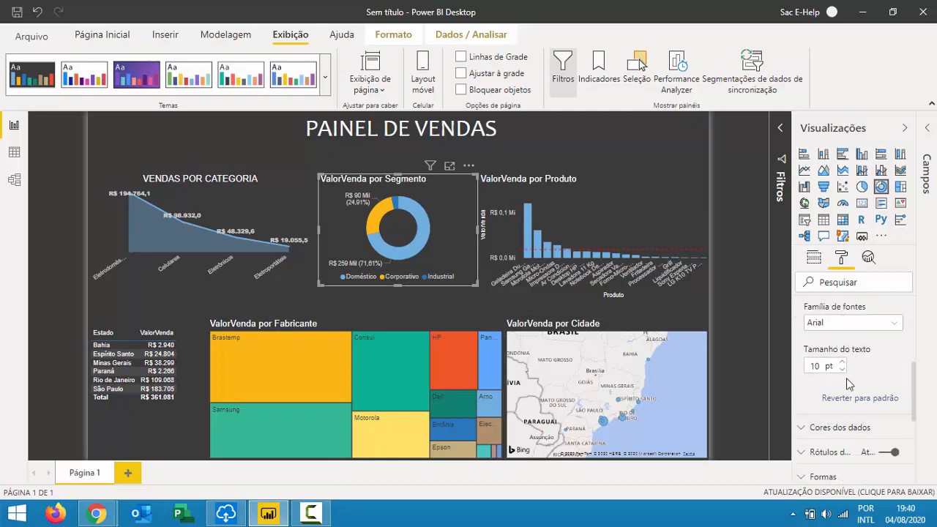
{"action": "left_click", "coordinate": [847, 432]}
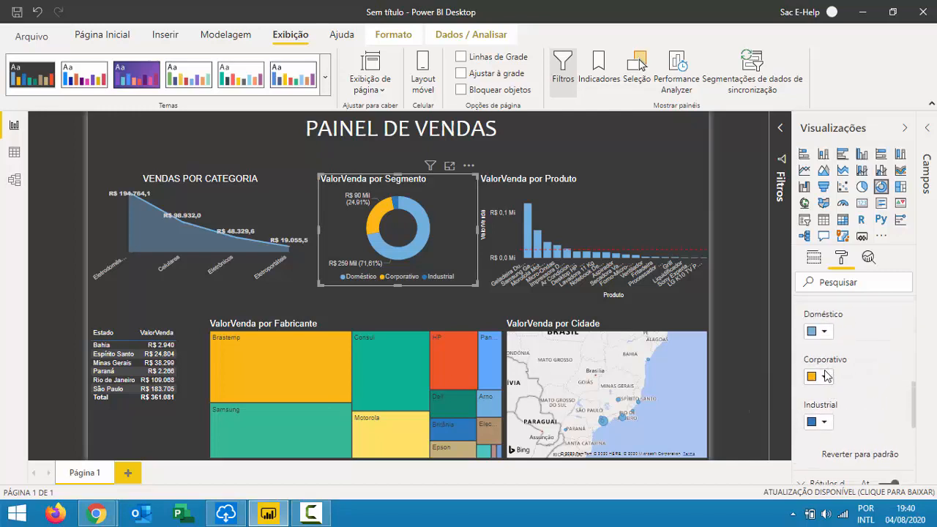
{"action": "left_click", "coordinate": [825, 377]}
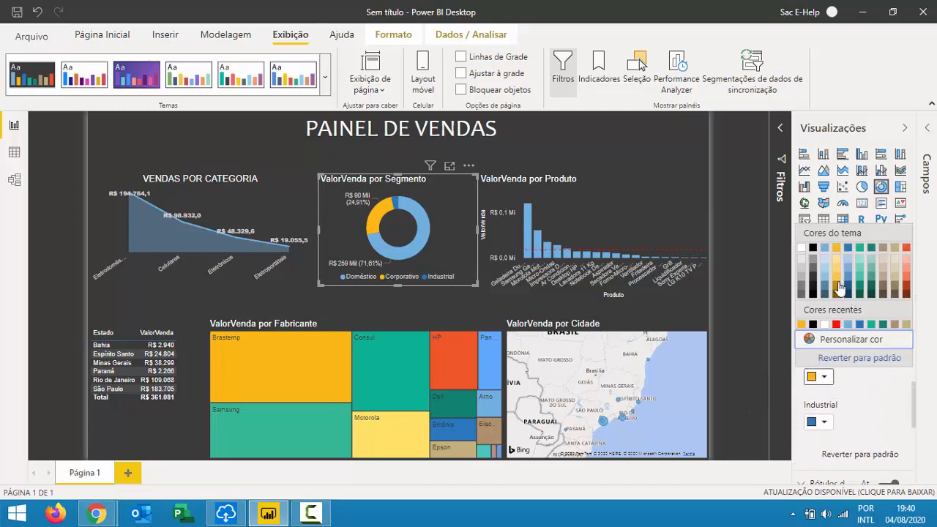
{"action": "left_click", "coordinate": [842, 286]}
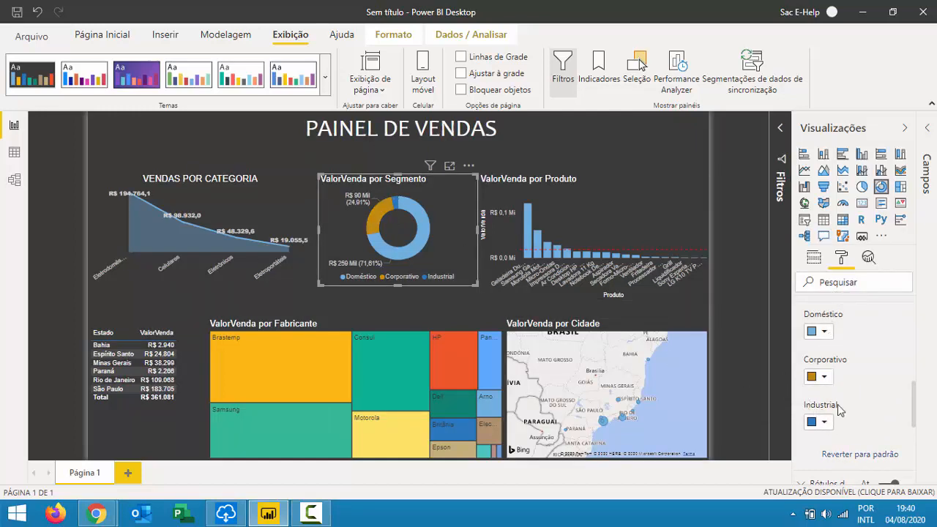
{"action": "left_click", "coordinate": [825, 422]}
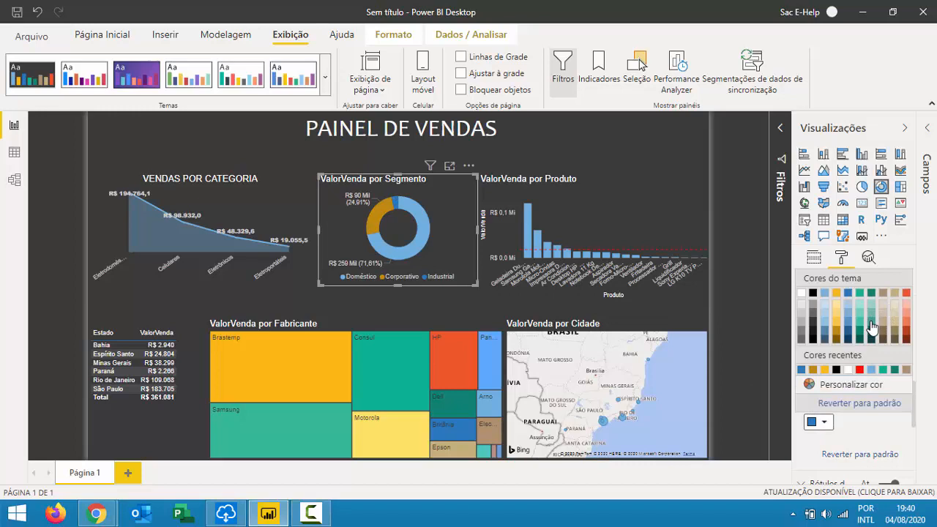
{"action": "left_click", "coordinate": [872, 332]}
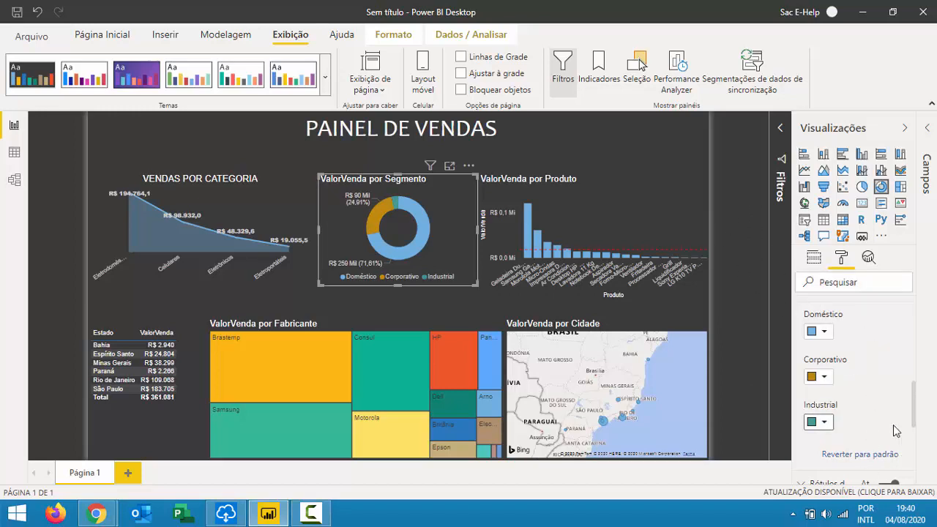
{"action": "left_click", "coordinate": [818, 332]}
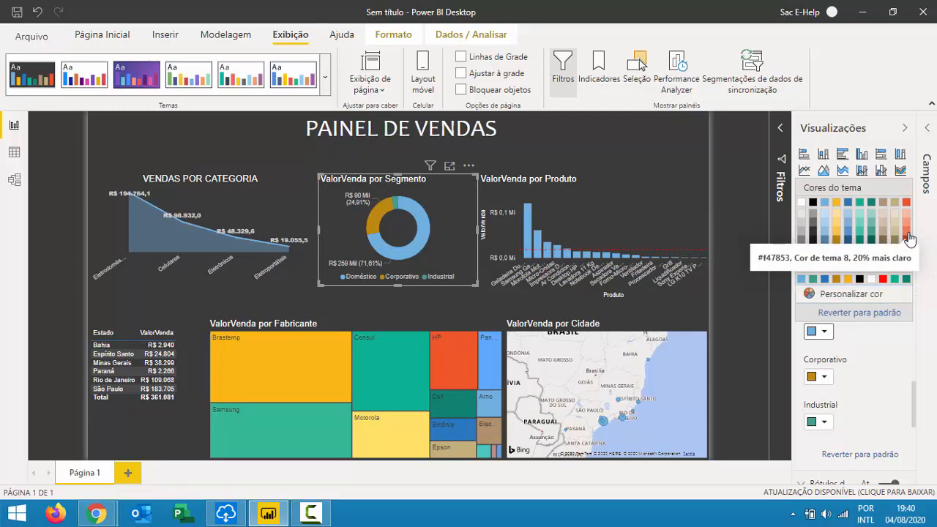
{"action": "left_click", "coordinate": [908, 237]}
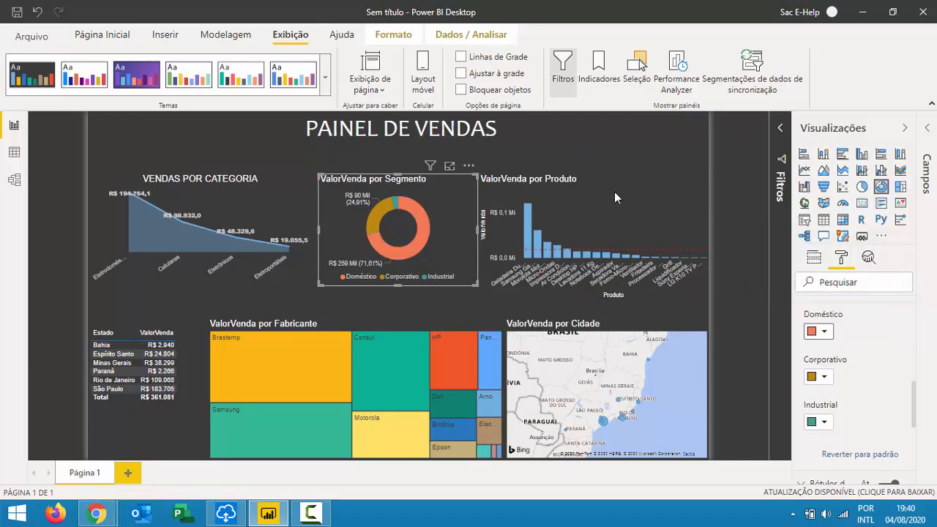
{"action": "left_click", "coordinate": [745, 241]}
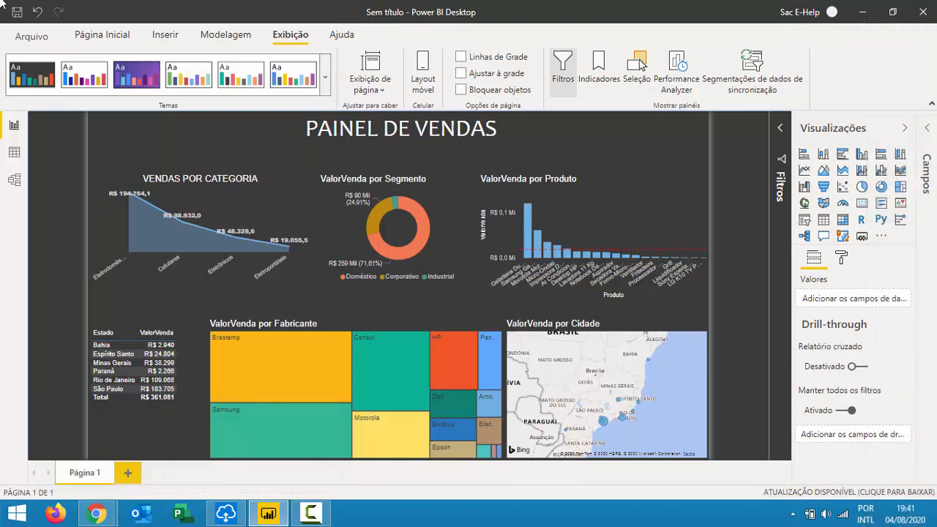
Replace the donut's title with 'VENDAS POR SEGMENTO' and centre it.
{"action": "left_click", "coordinate": [359, 183]}
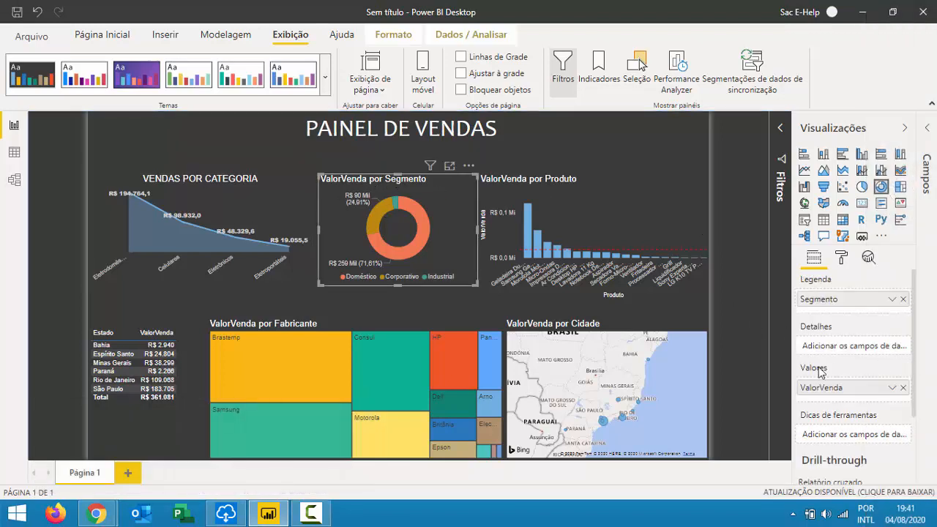
{"action": "scroll", "coordinate": [824, 374], "scroll_direction": "down", "scroll_amount": 2}
{"action": "left_click", "coordinate": [844, 260]}
{"action": "scroll", "coordinate": [829, 418], "scroll_direction": "down", "scroll_amount": 3}
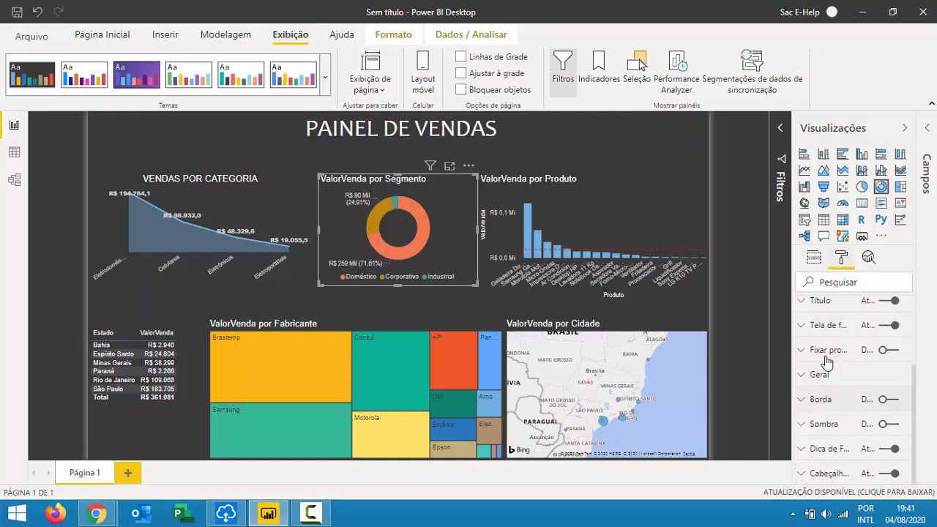
{"action": "left_click", "coordinate": [820, 301]}
{"action": "left_click", "coordinate": [834, 339]}
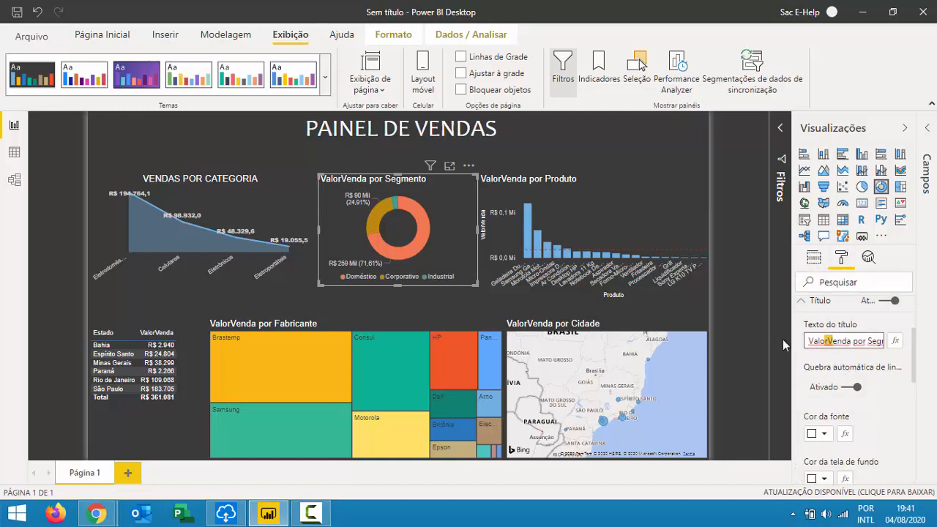
{"action": "key", "text": "End"}
{"action": "key", "text": "BackSpace"}
{"action": "key", "text": "BackSpace"}
{"action": "key", "text": "BackSpace"}
{"action": "key", "text": "BackSpace"}
{"action": "key", "text": "BackSpace"}
{"action": "key", "text": "BackSpace"}
{"action": "key", "text": "BackSpace"}
{"action": "key", "text": "BackSpace"}
{"action": "key", "text": "BackSpace"}
{"action": "key", "text": "BackSpace"}
{"action": "key", "text": "BackSpace"}
{"action": "key", "text": "BackSpace"}
{"action": "key", "text": "BackSpace"}
{"action": "key", "text": "BackSpace"}
{"action": "key", "text": "BackSpace"}
{"action": "key", "text": "BackSpace"}
{"action": "key", "text": "BackSpace"}
{"action": "key", "text": "BackSpace"}
{"action": "key", "text": "BackSpace"}
{"action": "key", "text": "BackSpace"}
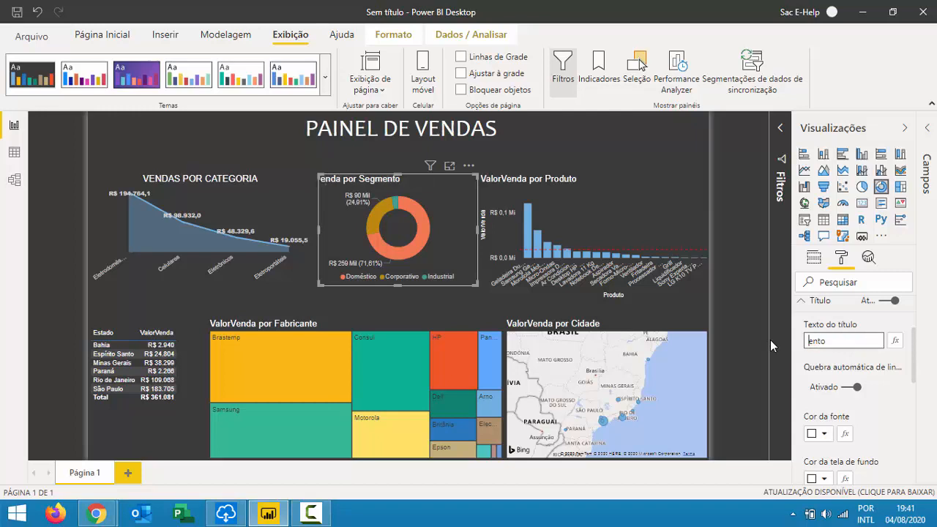
{"action": "type", "text": "VENDAS POR SEGMENTO"}
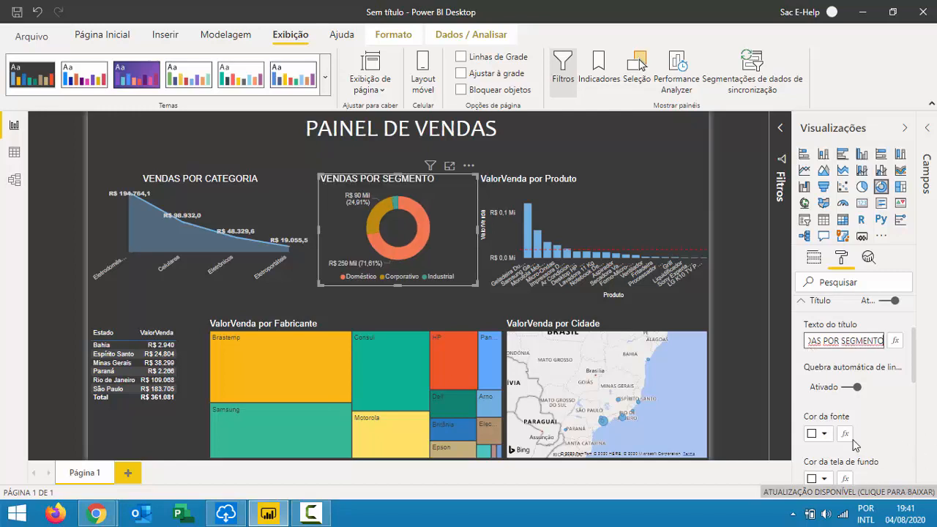
{"action": "scroll", "coordinate": [845, 440], "scroll_direction": "down", "scroll_amount": 2}
{"action": "left_click", "coordinate": [828, 387]}
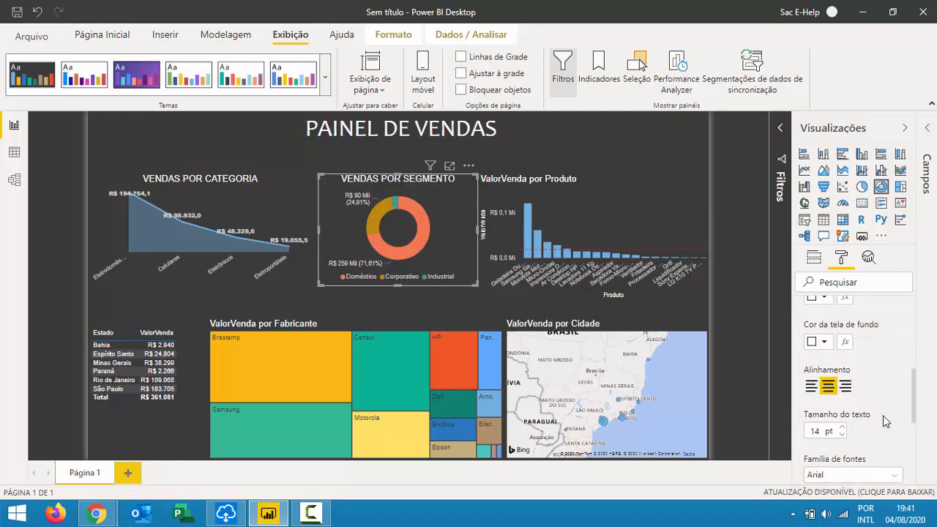
{"action": "left_click", "coordinate": [642, 156]}
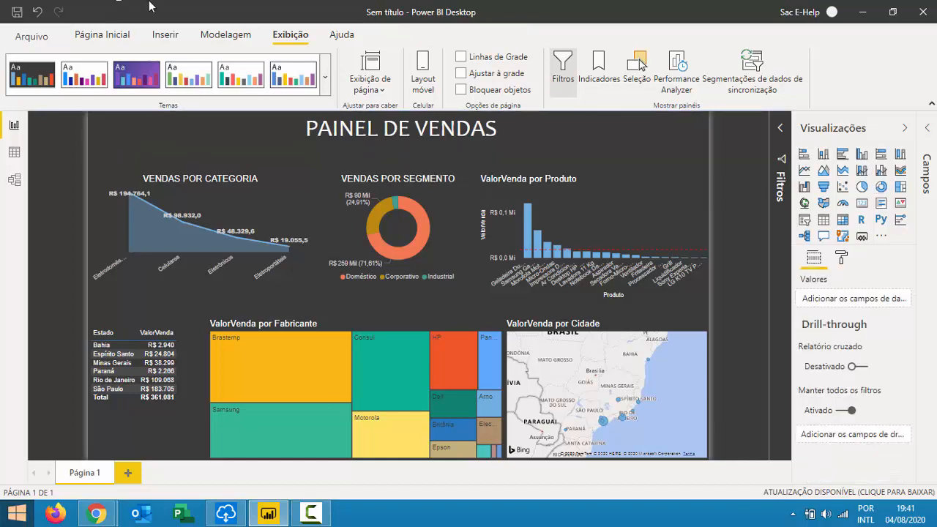
{"action": "left_click", "coordinate": [535, 186]}
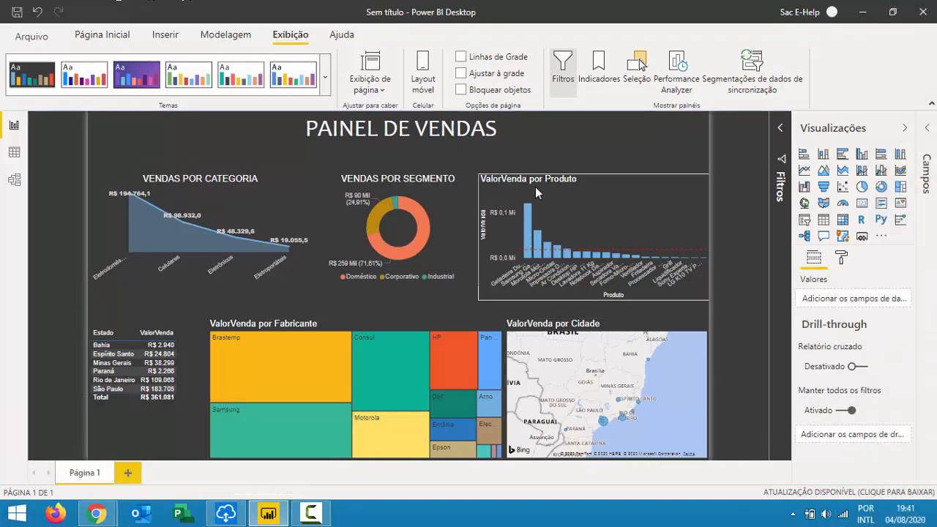
Copy the donut's and then the Categoria chart's formatting onto the Produto bar chart with Format Painter.
{"action": "left_click", "coordinate": [406, 186]}
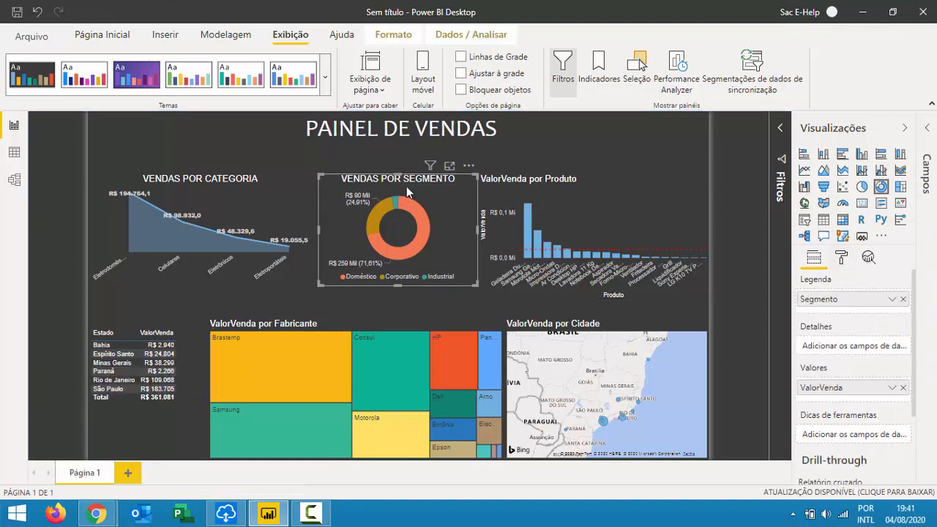
{"action": "left_click", "coordinate": [122, 40]}
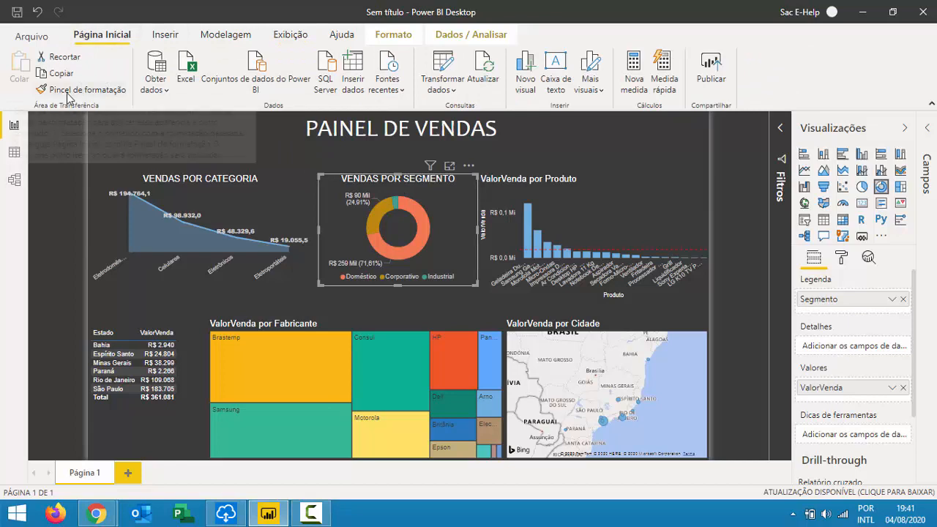
{"action": "left_click", "coordinate": [62, 91]}
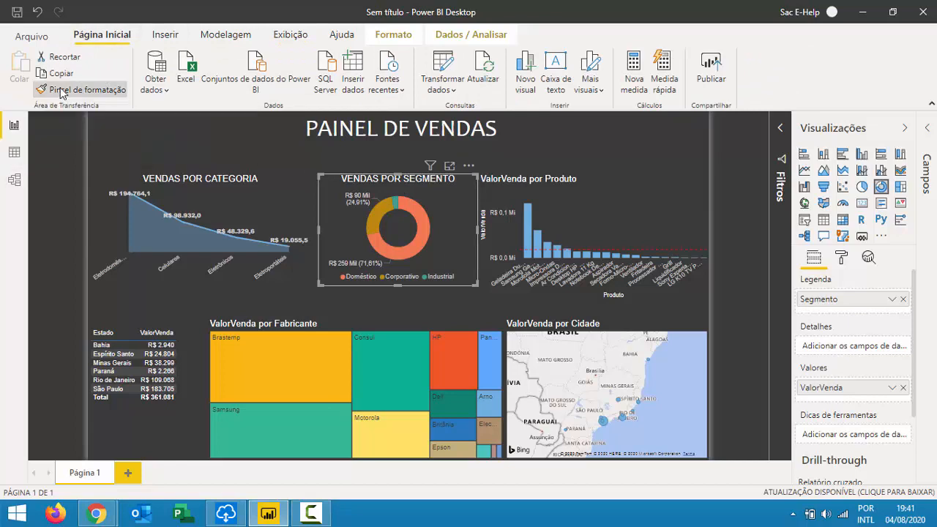
{"action": "left_click", "coordinate": [560, 189]}
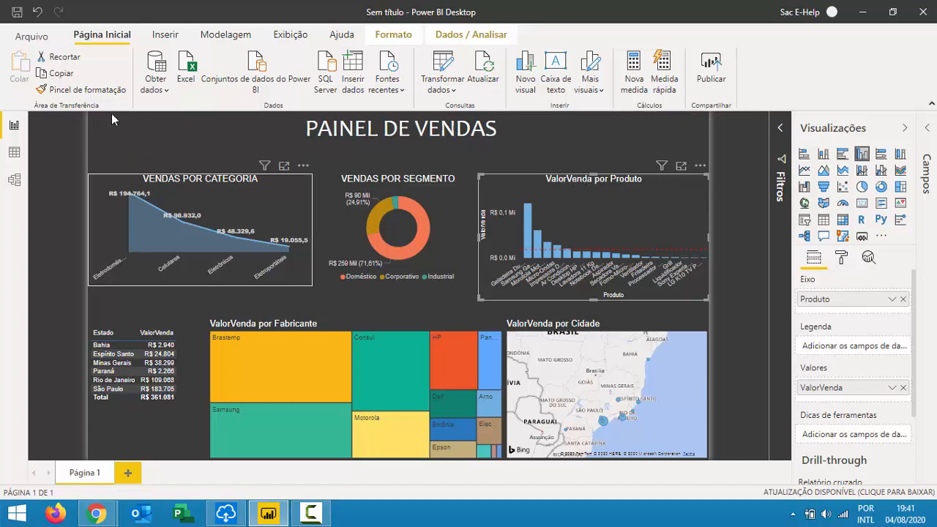
{"action": "left_click", "coordinate": [81, 89]}
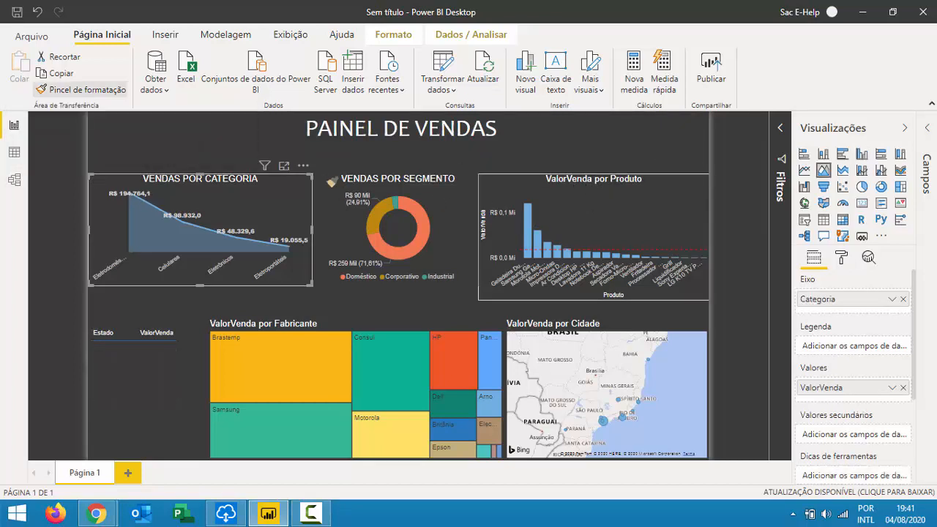
{"action": "left_click", "coordinate": [594, 212]}
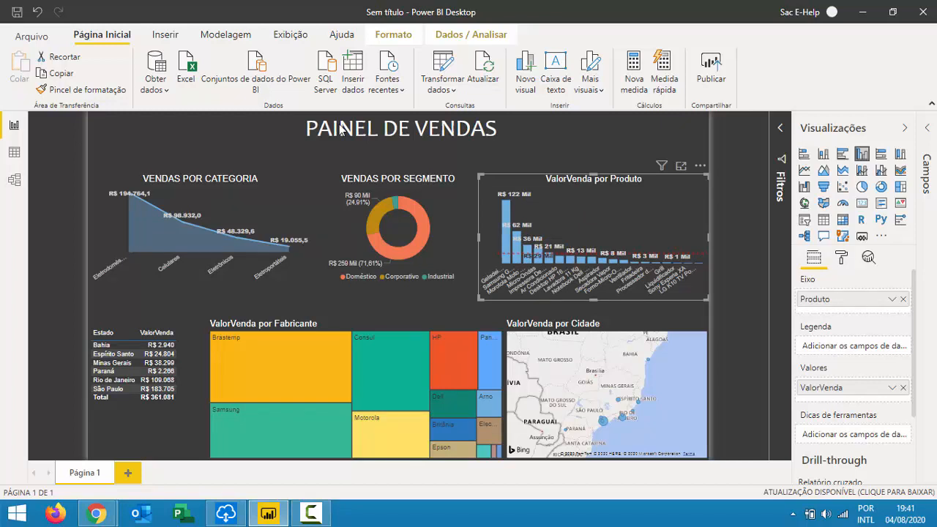
Paste the Produto chart's formatting onto the Fabricante treemap and clear its Brastemp highlight.
{"action": "left_click", "coordinate": [89, 89]}
{"action": "left_click", "coordinate": [296, 342]}
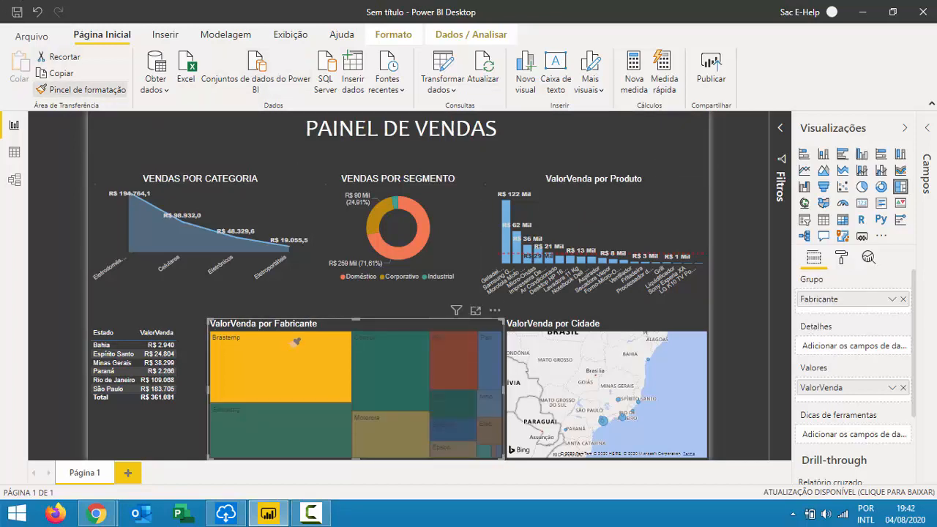
{"action": "left_click", "coordinate": [299, 331]}
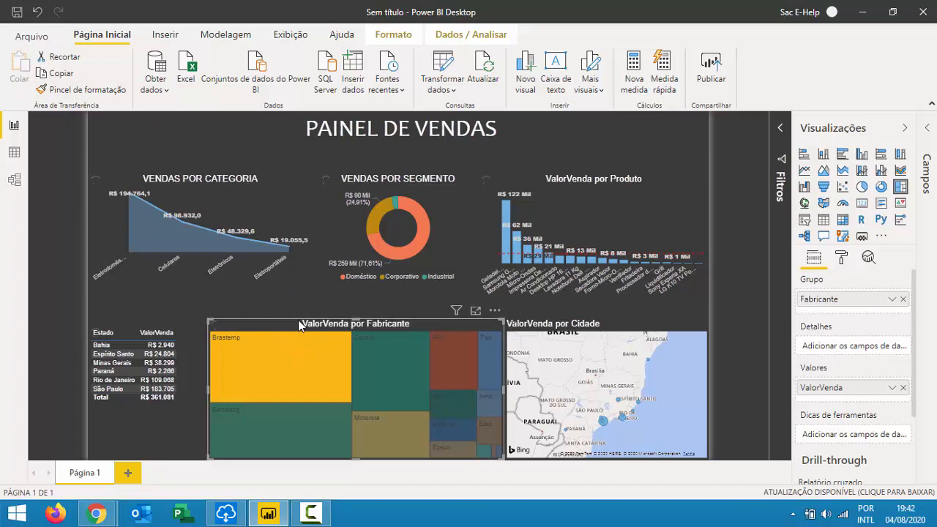
{"action": "left_click", "coordinate": [304, 320]}
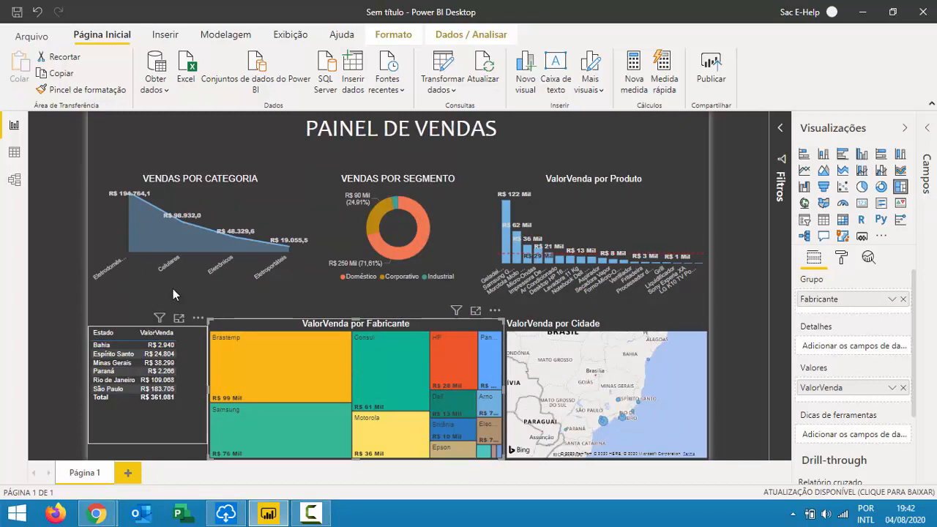
Retitle the ValorVenda por Produto bar chart to 'VENDAS POR PRODUTO'.
{"action": "left_click", "coordinate": [601, 180]}
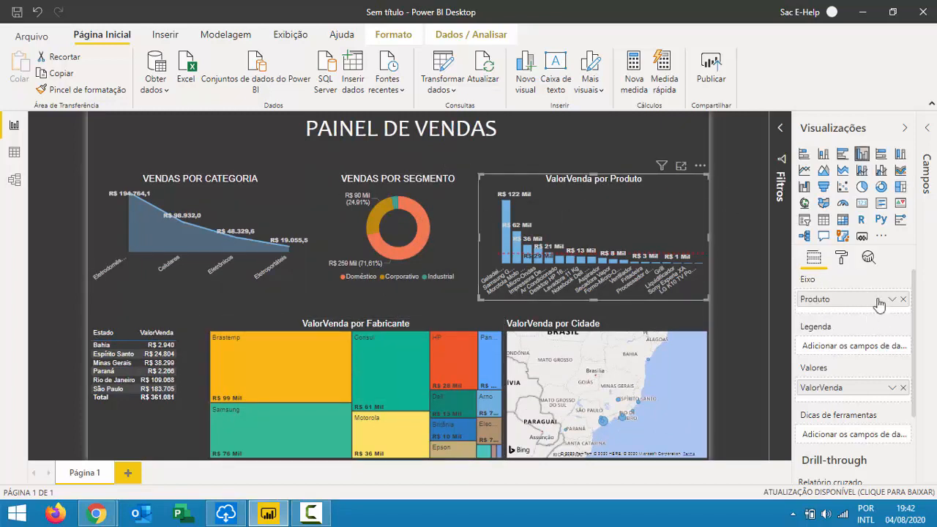
{"action": "left_click", "coordinate": [841, 257]}
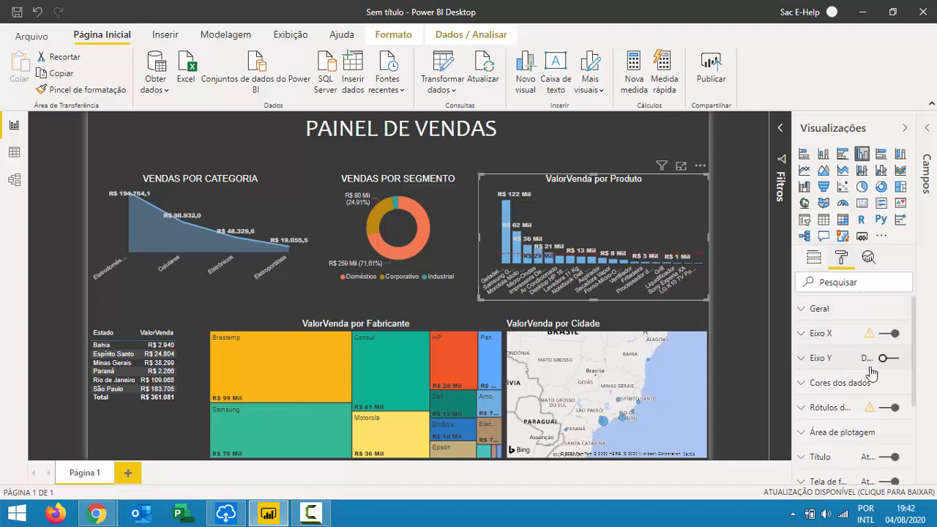
{"action": "scroll", "coordinate": [842, 416], "scroll_direction": "down", "scroll_amount": 1}
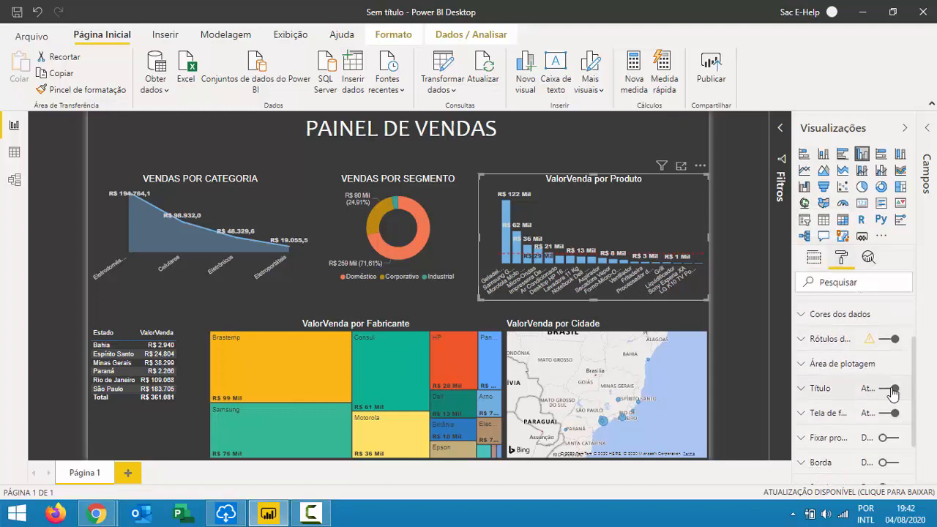
{"action": "left_click", "coordinate": [836, 391]}
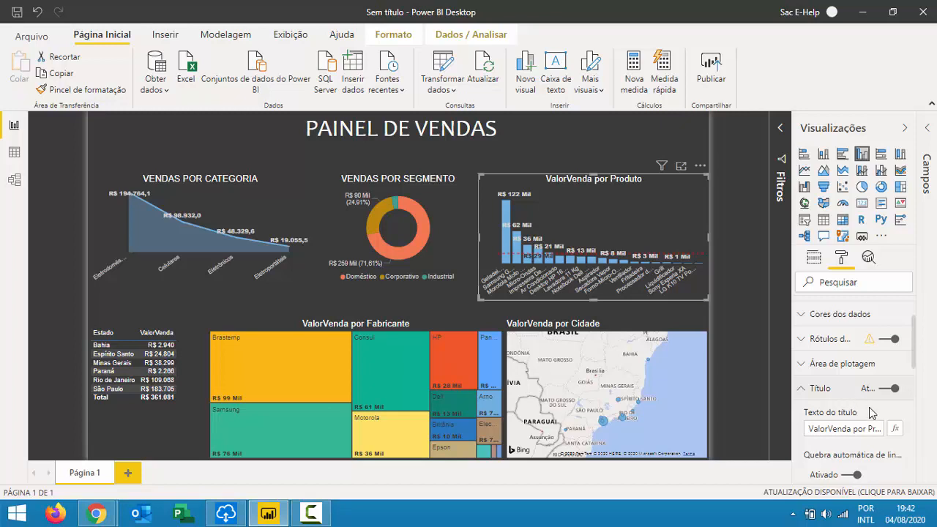
{"action": "left_click_drag", "start_coordinate": [857, 430], "coordinate": [743, 430]}
{"action": "key", "text": "BackSpace"}
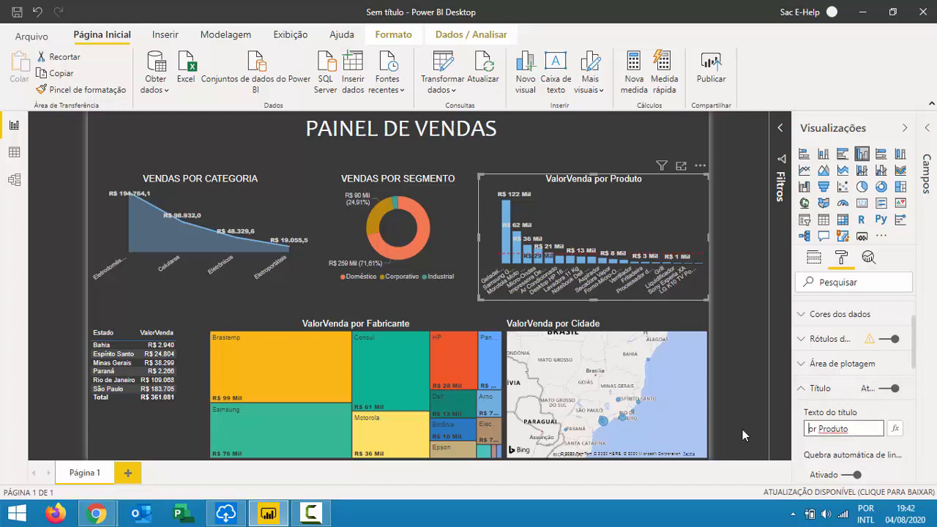
{"action": "key", "text": "ctrl+a"}
{"action": "key", "text": "BackSpace"}
{"action": "type", "text": "VENDAS POR PRODUTO"}
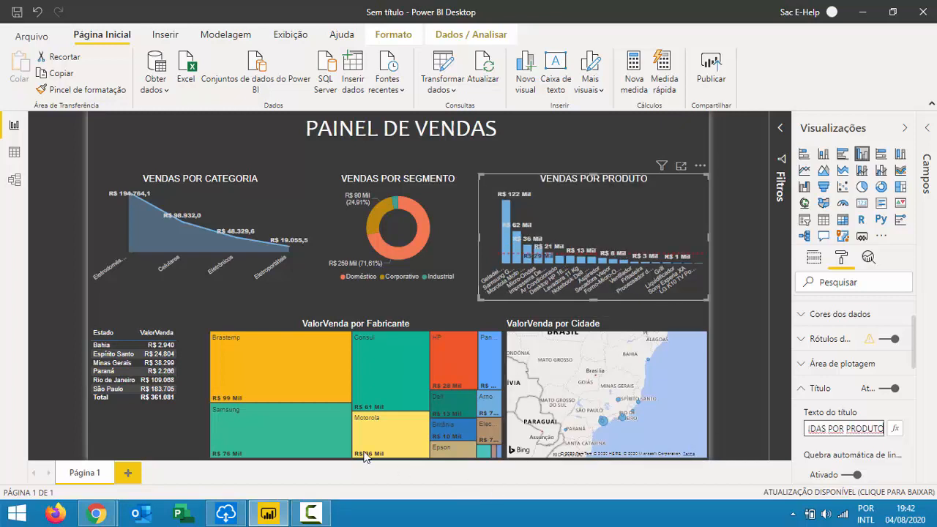
Replace the treemap's title with 'VENDAS POR FABRICANTE'.
{"action": "left_click", "coordinate": [358, 325]}
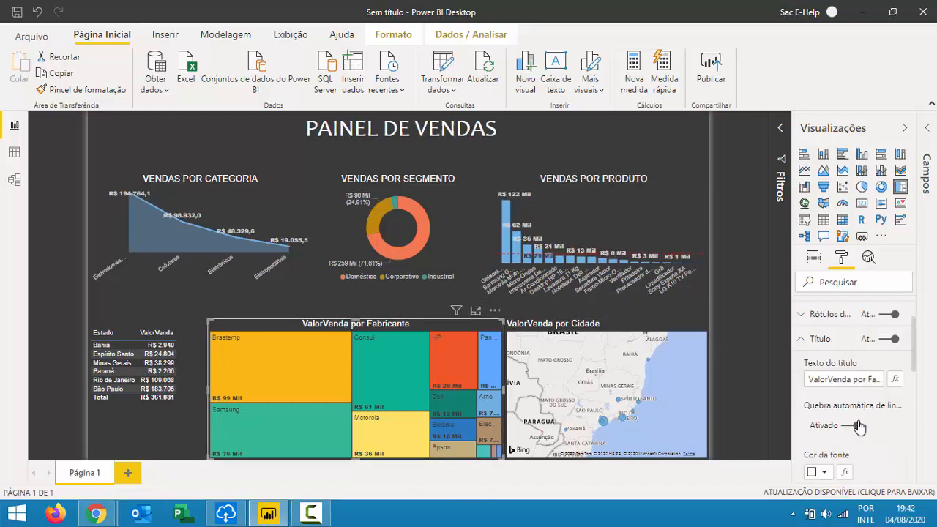
{"action": "left_click_drag", "start_coordinate": [863, 378], "coordinate": [701, 375]}
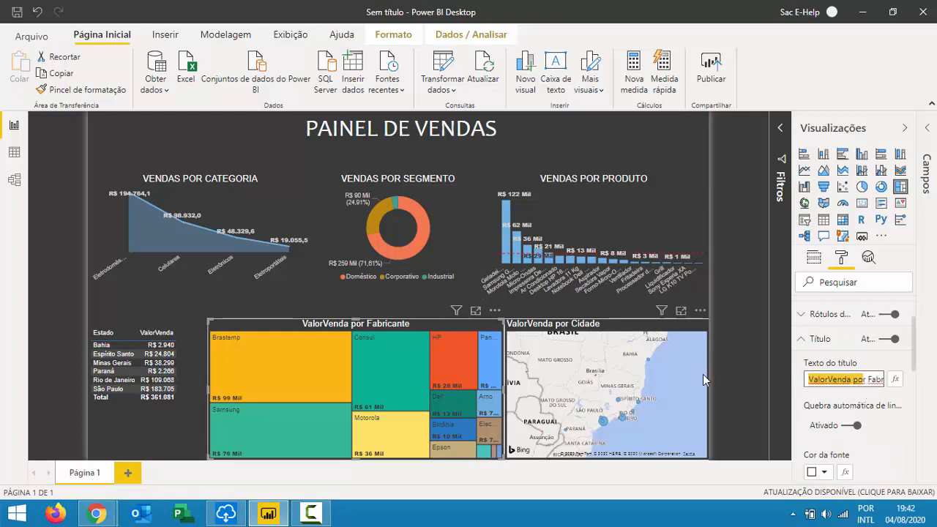
{"action": "key", "text": "Delete"}
{"action": "key", "text": "Delete"}
{"action": "key", "text": "Delete"}
{"action": "key", "text": "Delete"}
{"action": "key", "text": "Delete"}
{"action": "key", "text": "Delete"}
{"action": "key", "text": "Delete"}
{"action": "key", "text": "Delete"}
{"action": "key", "text": "Delete"}
{"action": "key", "text": "Delete"}
{"action": "key", "text": "Delete"}
{"action": "key", "text": "Delete"}
{"action": "key", "text": "Delete"}
{"action": "type", "text": "VENDAS POR FABRICANTE"}
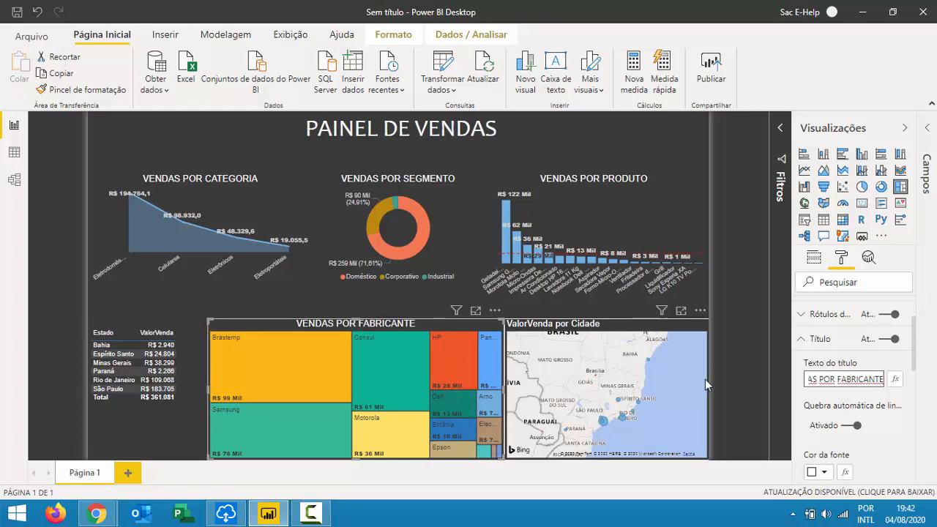
Retitle the city map 'VENDAS POR CIDADE' and centre the title.
{"action": "left_click", "coordinate": [590, 331]}
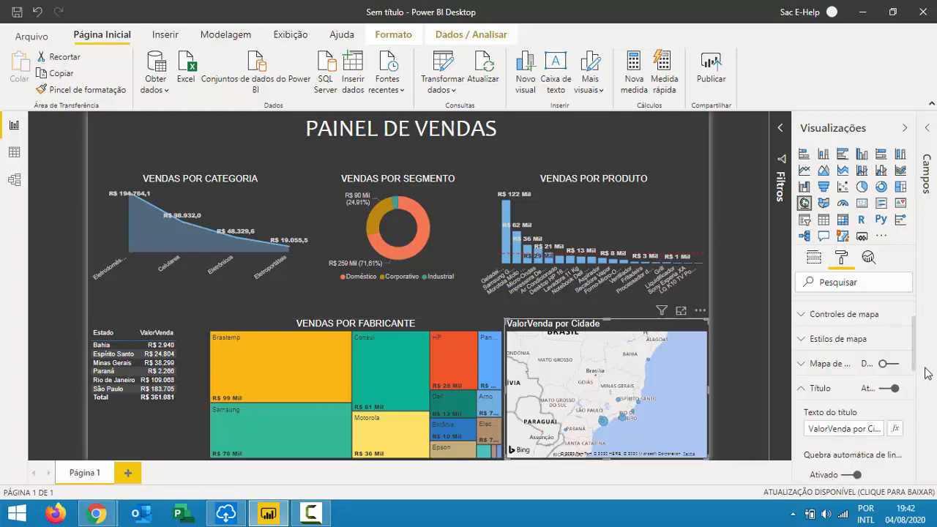
{"action": "left_click_drag", "start_coordinate": [863, 429], "coordinate": [673, 437]}
{"action": "key", "text": "Delete"}
{"action": "key", "text": "Delete"}
{"action": "key", "text": "Delete"}
{"action": "key", "text": "Delete"}
{"action": "key", "text": "Delete"}
{"action": "key", "text": "Delete"}
{"action": "key", "text": "Delete"}
{"action": "key", "text": "Delete"}
{"action": "key", "text": "Delete"}
{"action": "type", "text": "VE"}
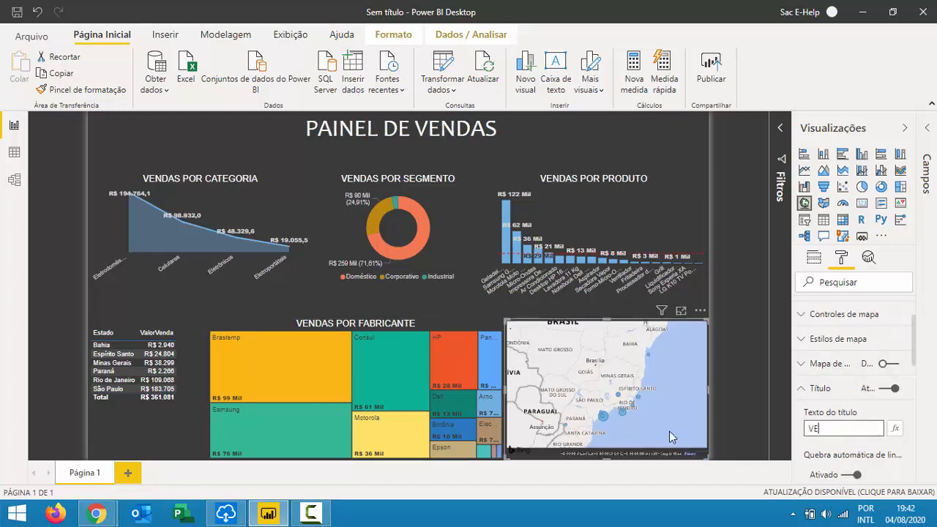
{"action": "type", "text": "DASNDAS POR CIDADE"}
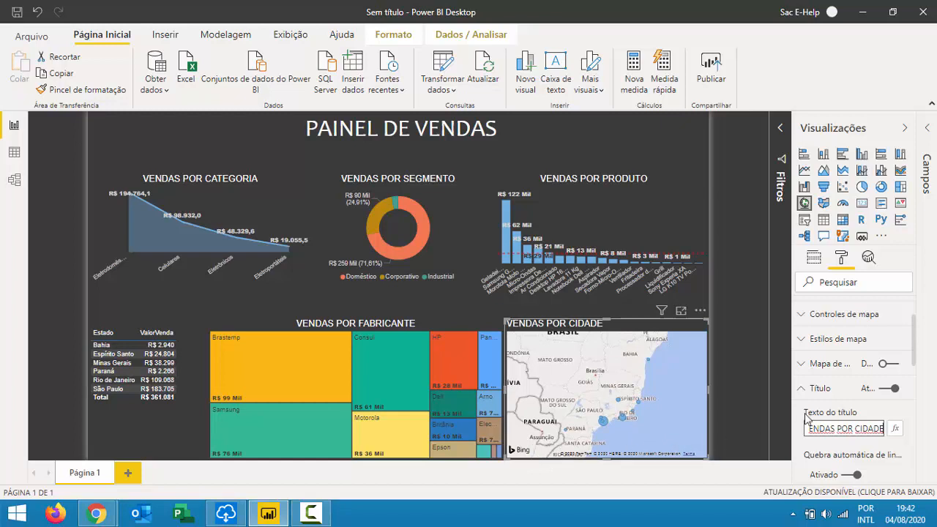
{"action": "scroll", "coordinate": [827, 414], "scroll_direction": "down", "scroll_amount": 3}
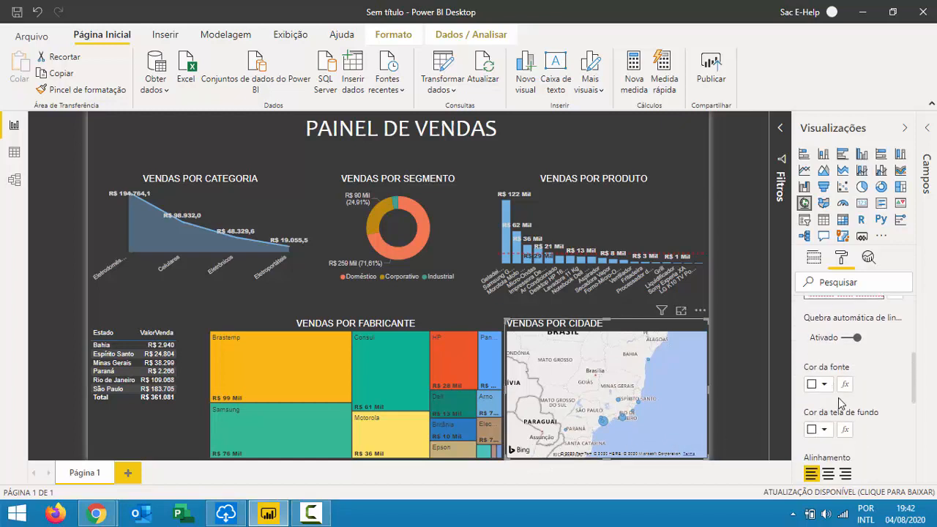
{"action": "left_click", "coordinate": [828, 474]}
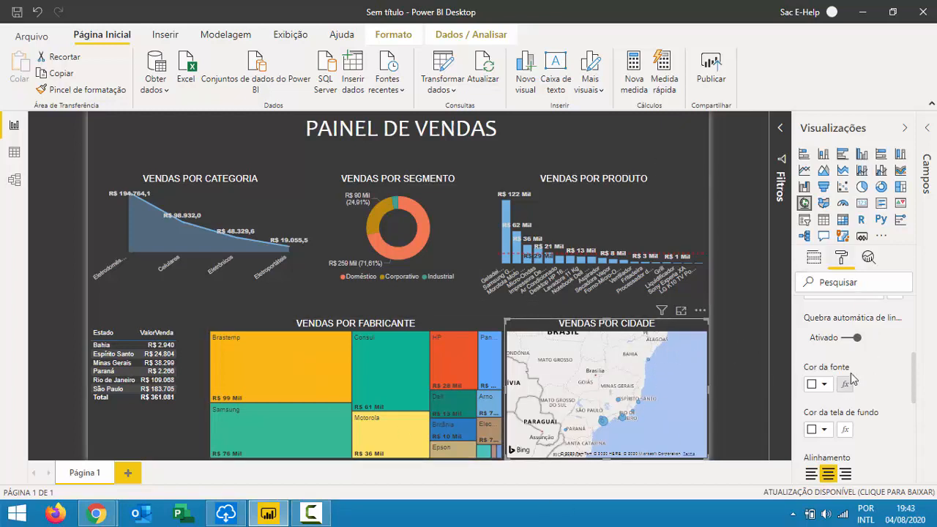
Set the map style theme to Aéreo, after briefly trying Escuro.
{"action": "scroll", "coordinate": [852, 384], "scroll_direction": "up", "scroll_amount": 3}
{"action": "scroll", "coordinate": [852, 385], "scroll_direction": "up", "scroll_amount": 1}
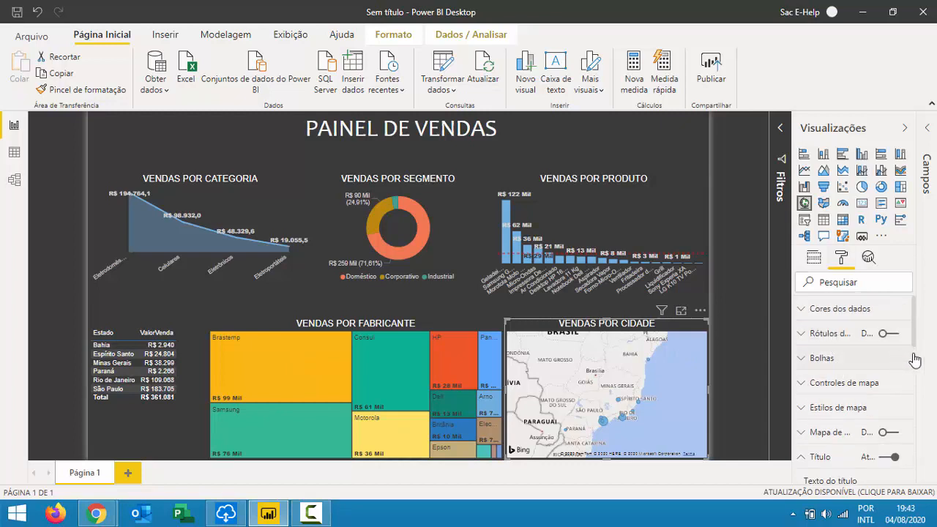
{"action": "left_click", "coordinate": [850, 408]}
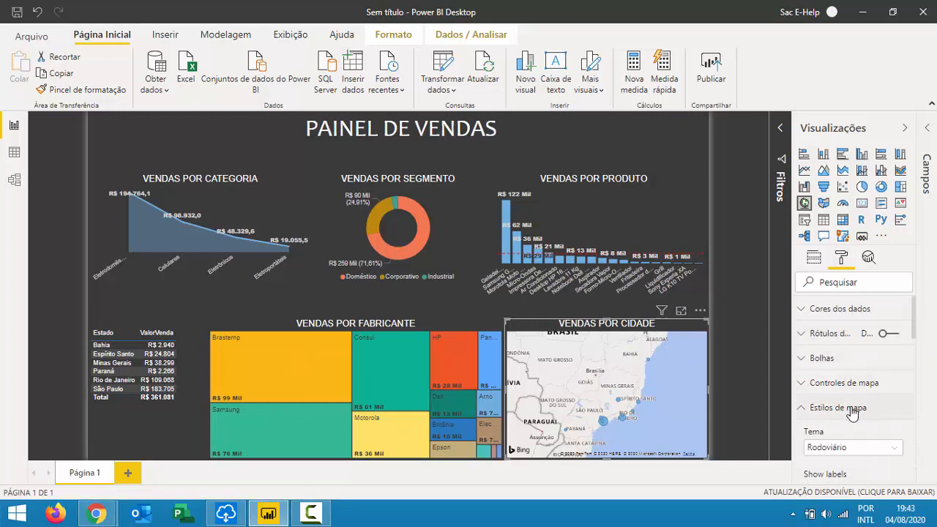
{"action": "scroll", "coordinate": [844, 424], "scroll_direction": "down", "scroll_amount": 3}
{"action": "left_click", "coordinate": [858, 379]}
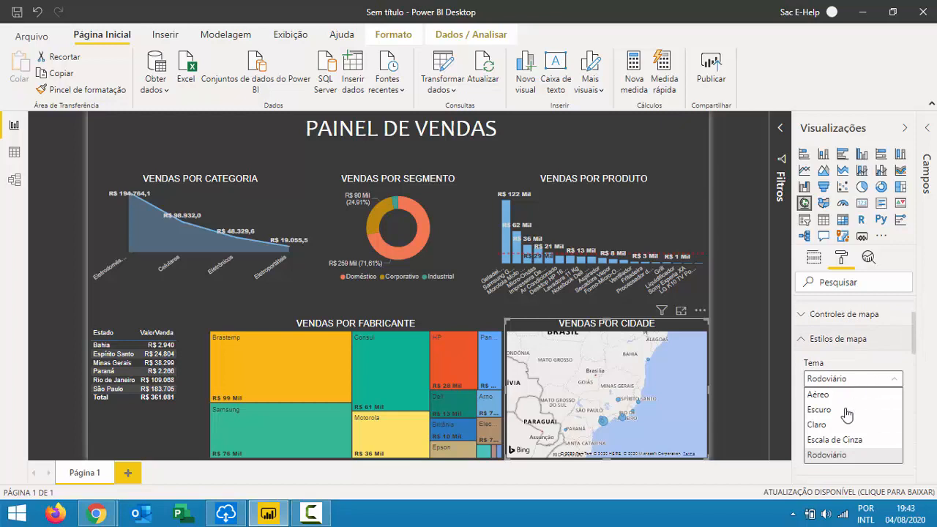
{"action": "left_click", "coordinate": [843, 410]}
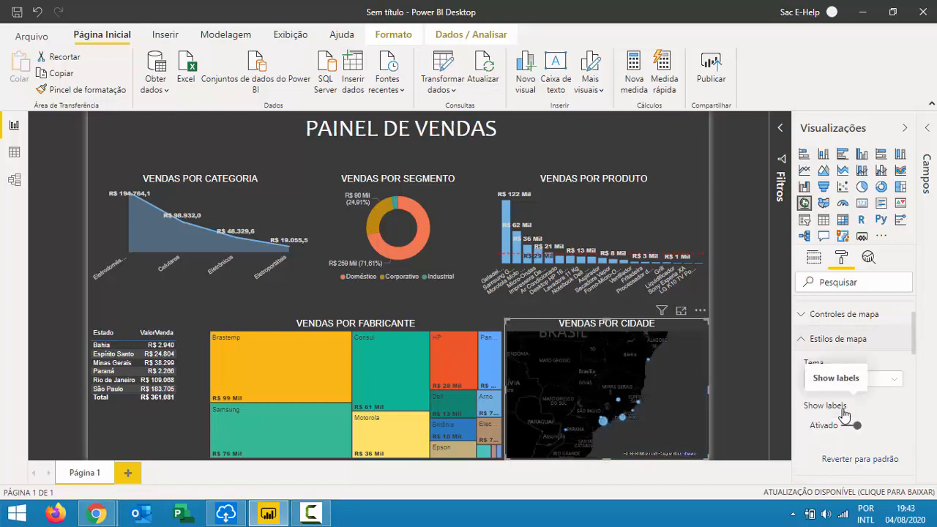
{"action": "left_click", "coordinate": [886, 385]}
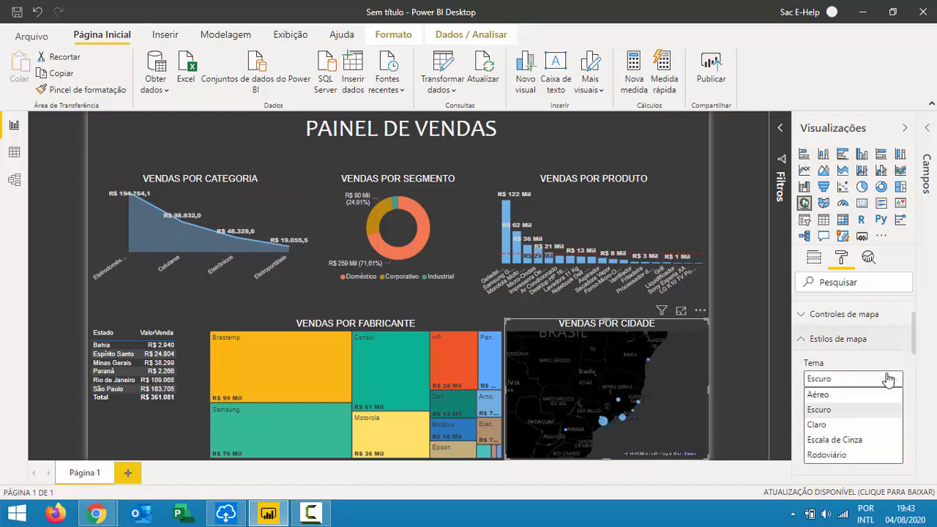
{"action": "left_click", "coordinate": [860, 394]}
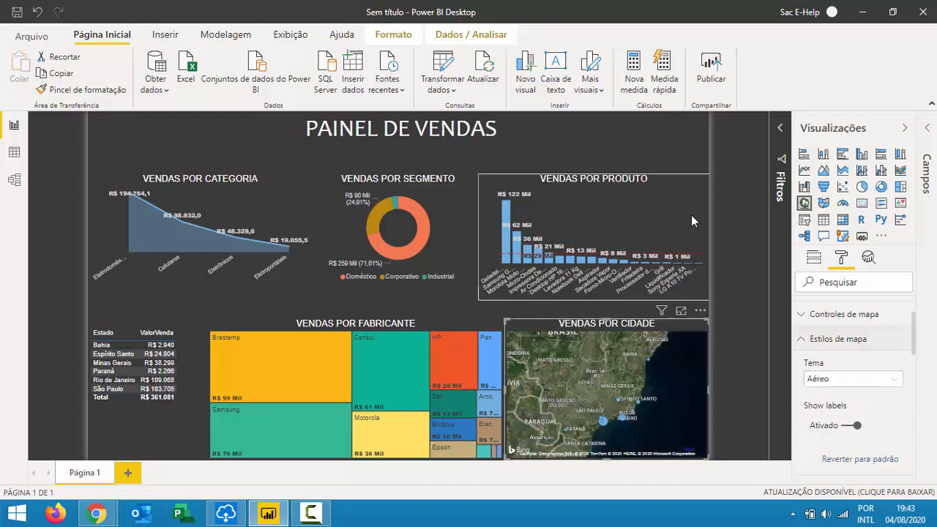
{"action": "left_click", "coordinate": [669, 138]}
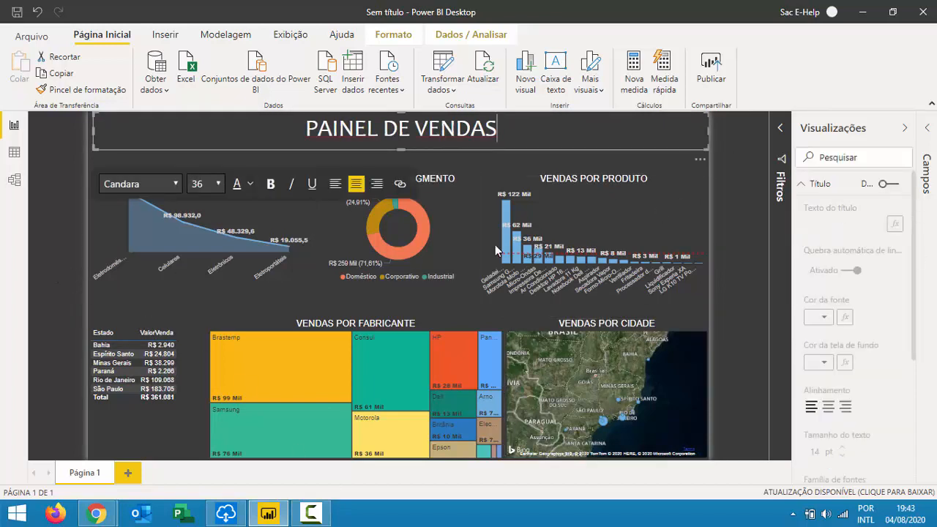
{"action": "left_click", "coordinate": [732, 375]}
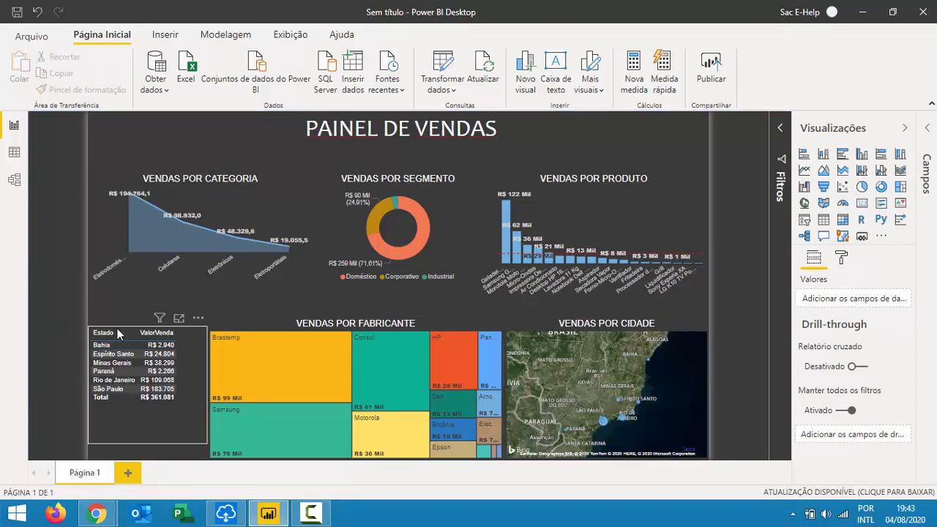
Expand the Valores formatting settings of the Estado/ValorVenda table.
{"action": "left_click", "coordinate": [199, 365]}
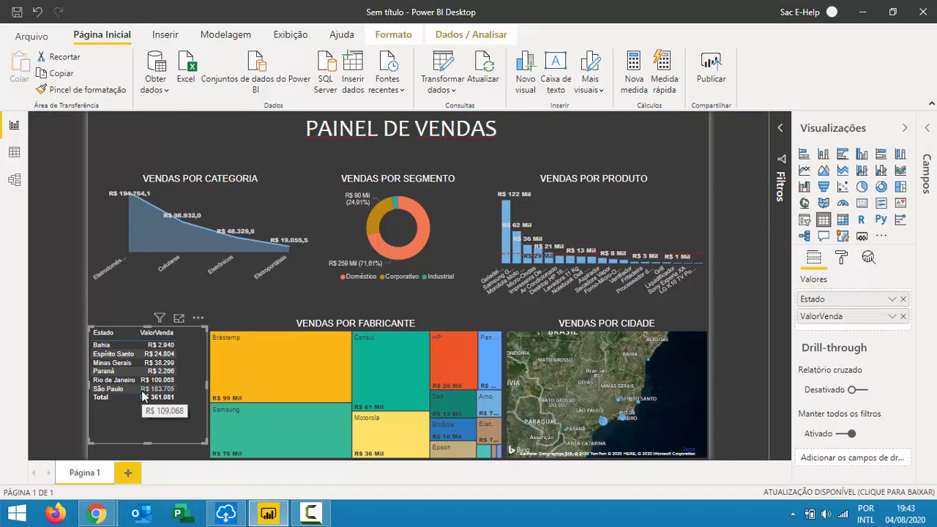
{"action": "left_click", "coordinate": [842, 257]}
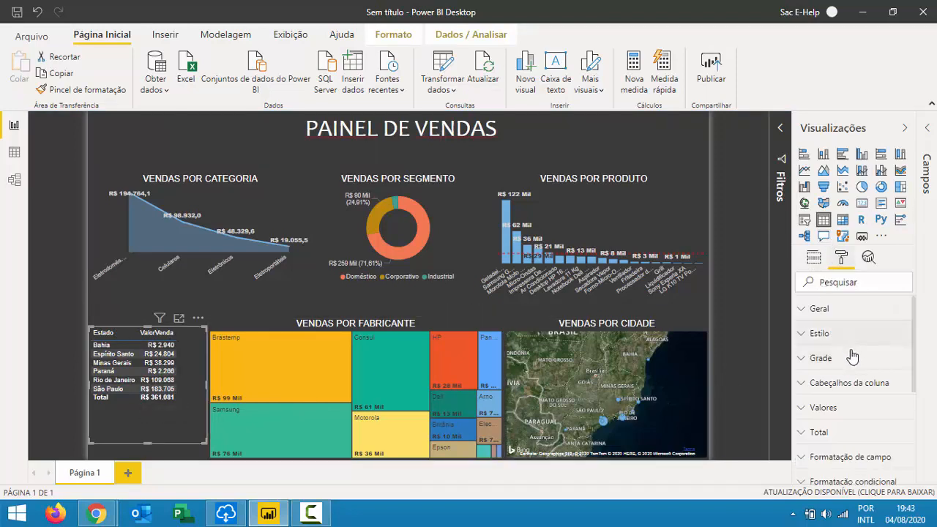
{"action": "left_click", "coordinate": [864, 414]}
{"action": "scroll", "coordinate": [863, 416], "scroll_direction": "down", "scroll_amount": 5}
{"action": "scroll", "coordinate": [862, 417], "scroll_direction": "down", "scroll_amount": 8}
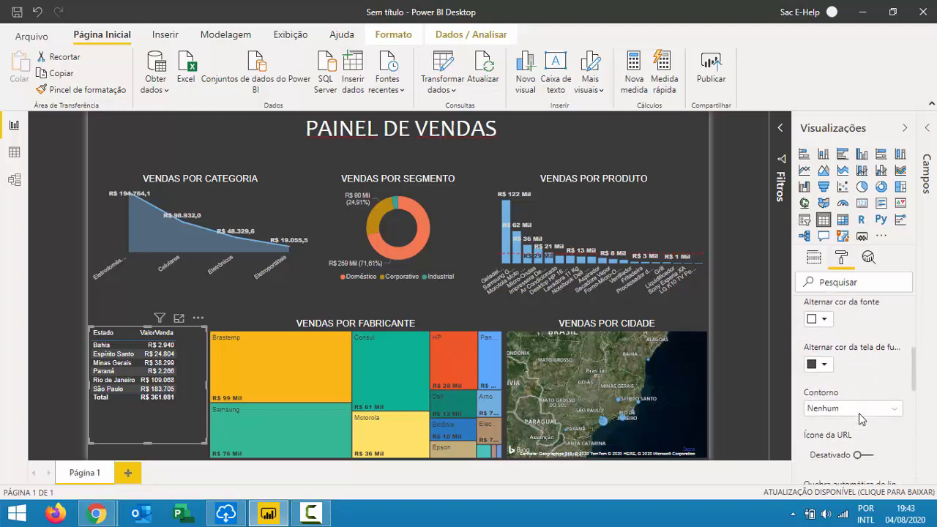
Change the table's values text size from 10 pt to 14 pt.
{"action": "double_click", "coordinate": [816, 402]}
{"action": "type", "text": "13"}
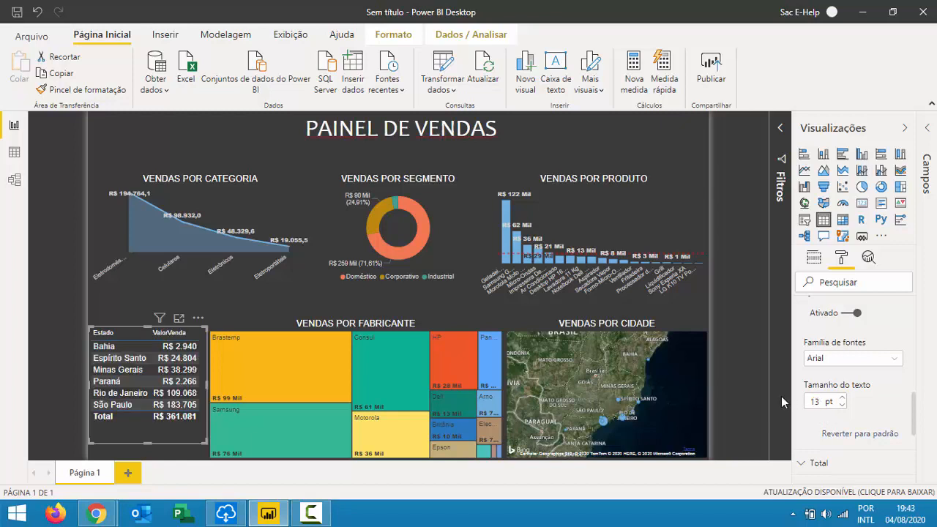
{"action": "scroll", "coordinate": [879, 375], "scroll_direction": "up", "scroll_amount": 3}
{"action": "scroll", "coordinate": [879, 375], "scroll_direction": "up", "scroll_amount": 6}
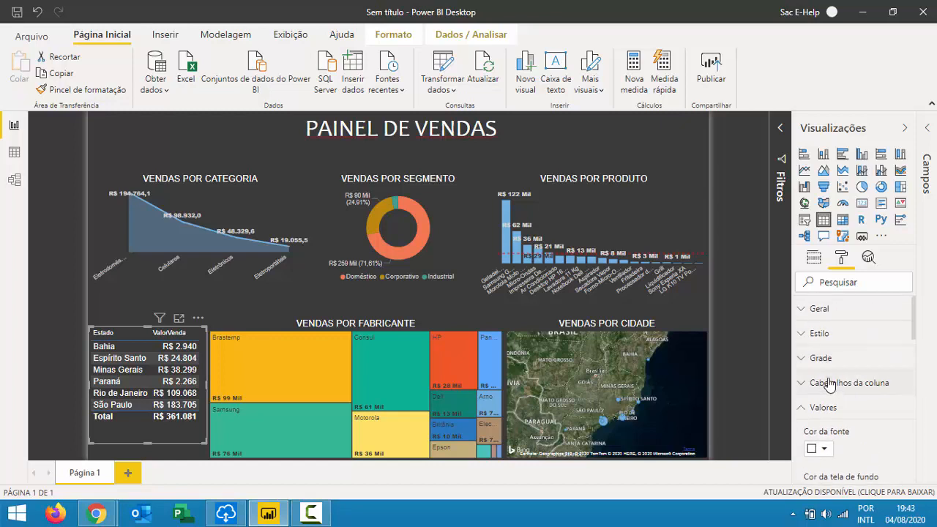
{"action": "scroll", "coordinate": [830, 386], "scroll_direction": "down", "scroll_amount": 3}
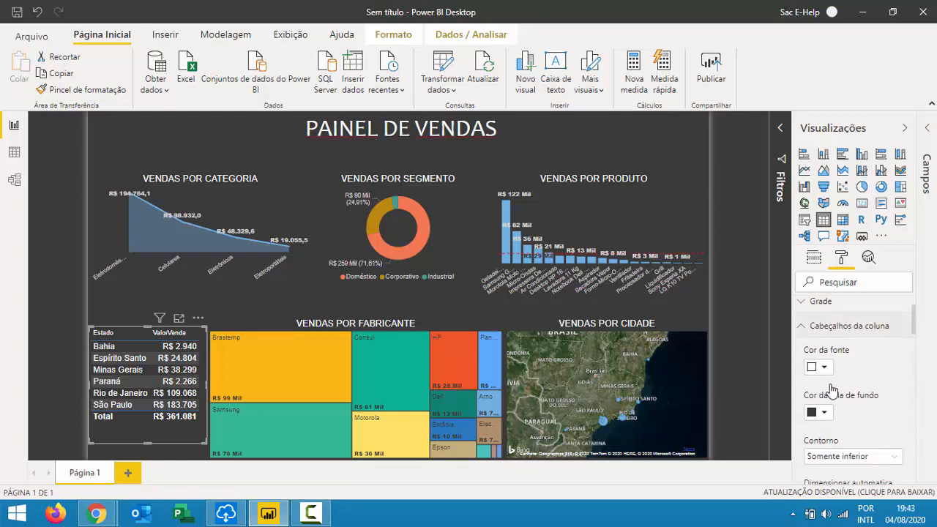
{"action": "scroll", "coordinate": [861, 402], "scroll_direction": "down", "scroll_amount": 5}
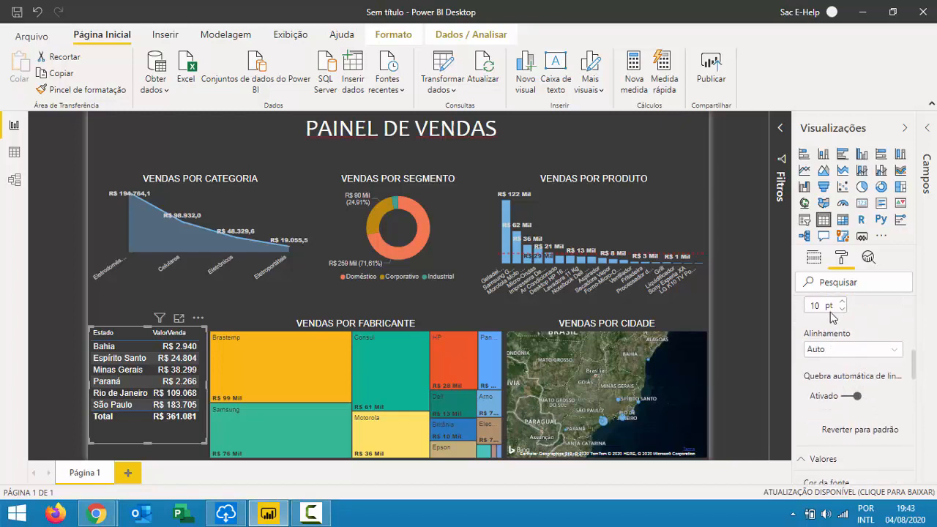
{"action": "scroll", "coordinate": [816, 304], "scroll_direction": "up", "scroll_amount": 3}
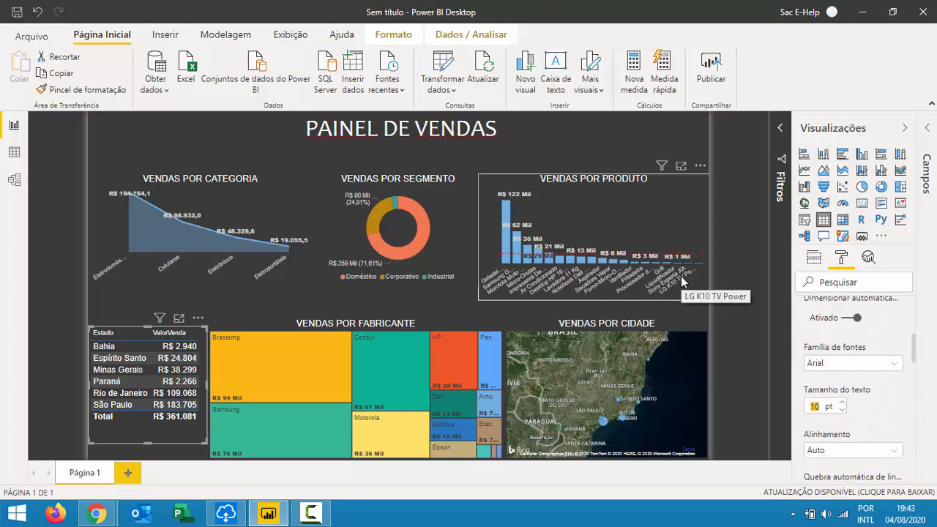
{"action": "type", "text": "3"}
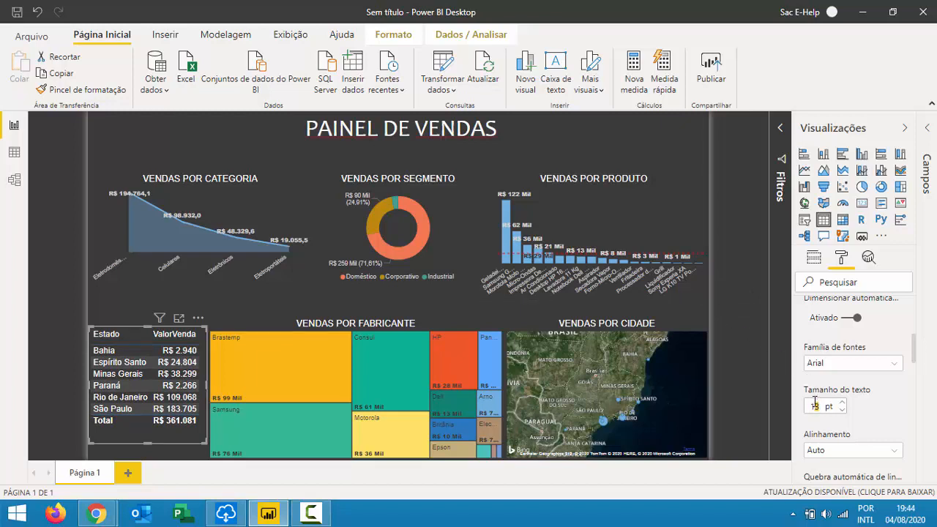
{"action": "type", "text": "4"}
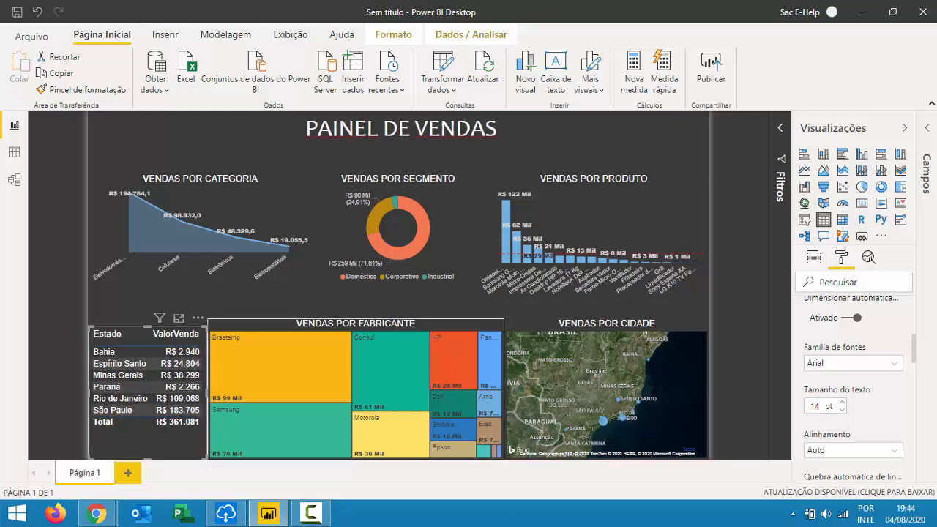
{"action": "scroll", "coordinate": [879, 402], "scroll_direction": "up", "scroll_amount": 5}
{"action": "left_click", "coordinate": [839, 332]}
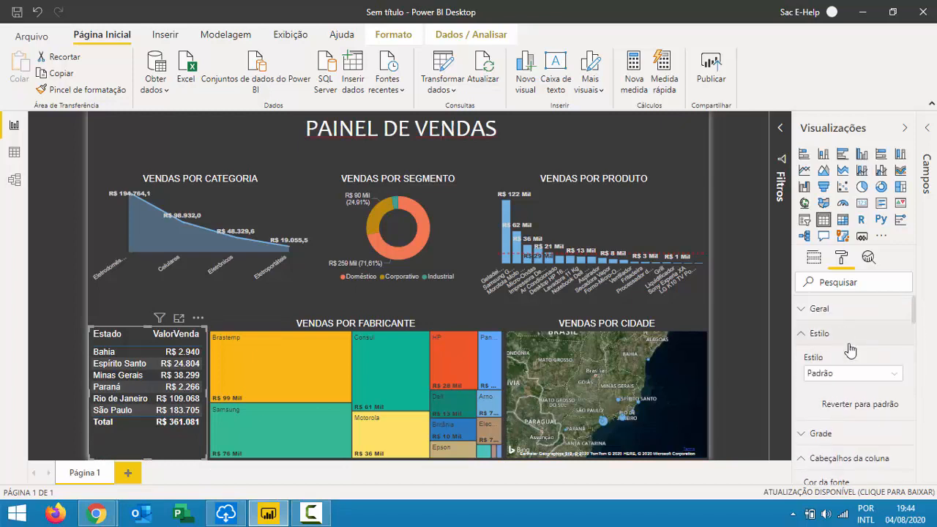
{"action": "left_click", "coordinate": [850, 376]}
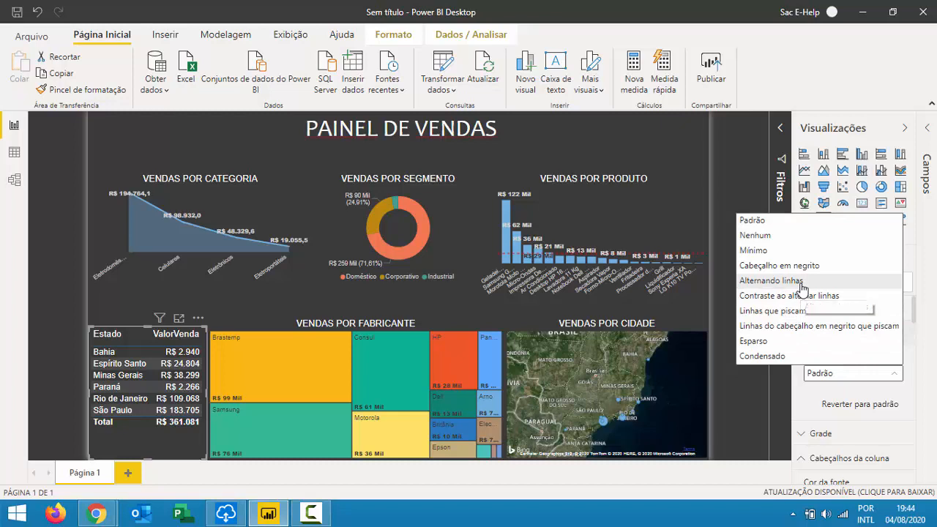
{"action": "left_click", "coordinate": [803, 281]}
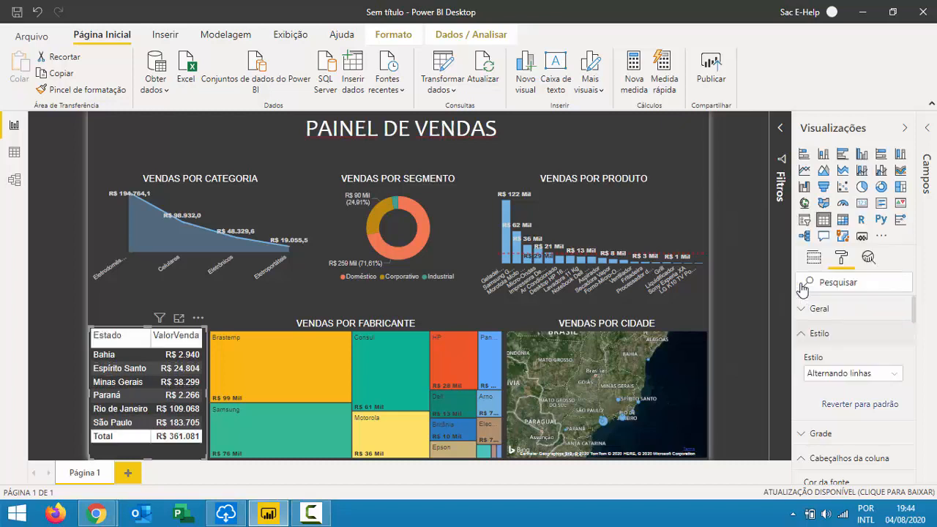
{"action": "left_click", "coordinate": [842, 373]}
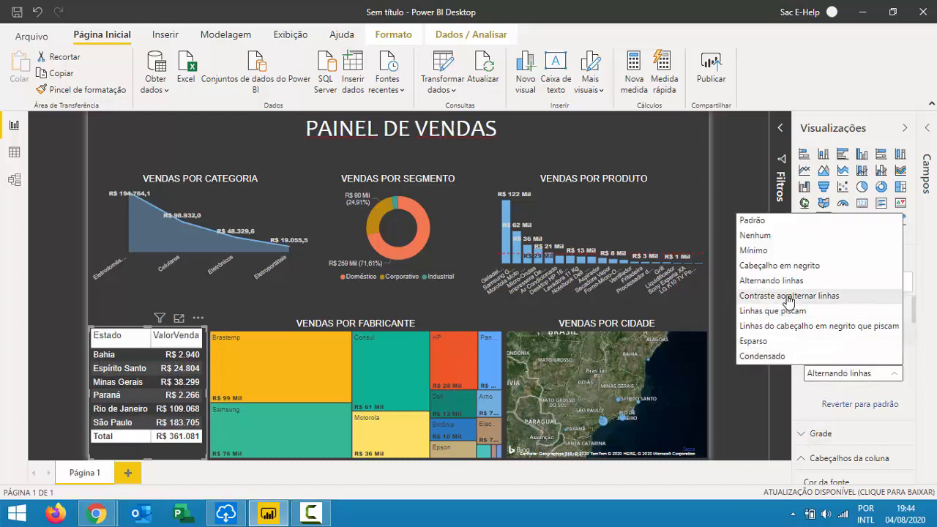
{"action": "left_click", "coordinate": [785, 296]}
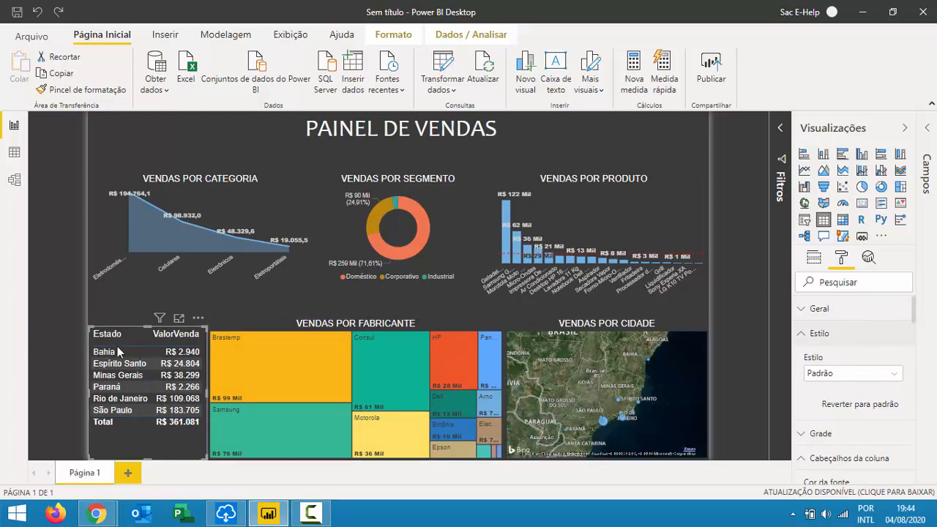
{"action": "left_click", "coordinate": [166, 335]}
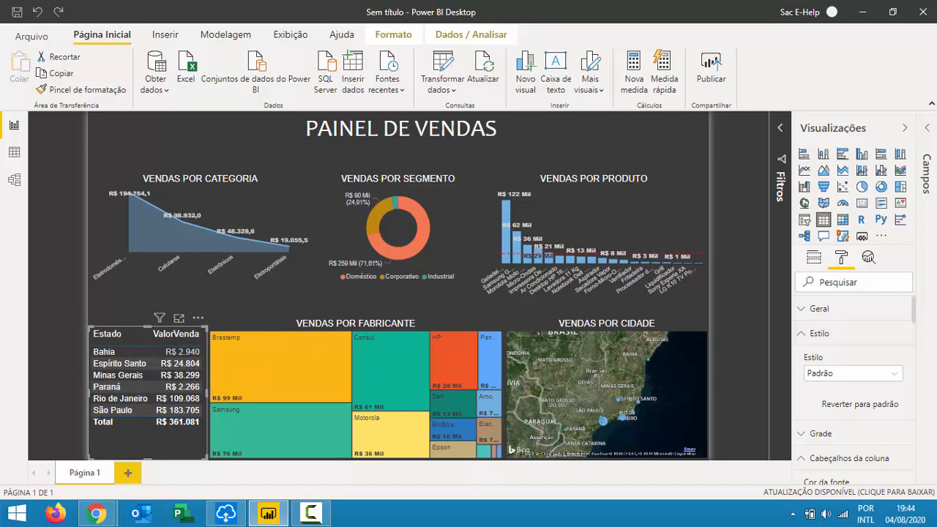
Rename the table's ValorVenda field to TOTAL and sort states by TOTAL, largest first.
{"action": "left_click", "coordinate": [815, 257]}
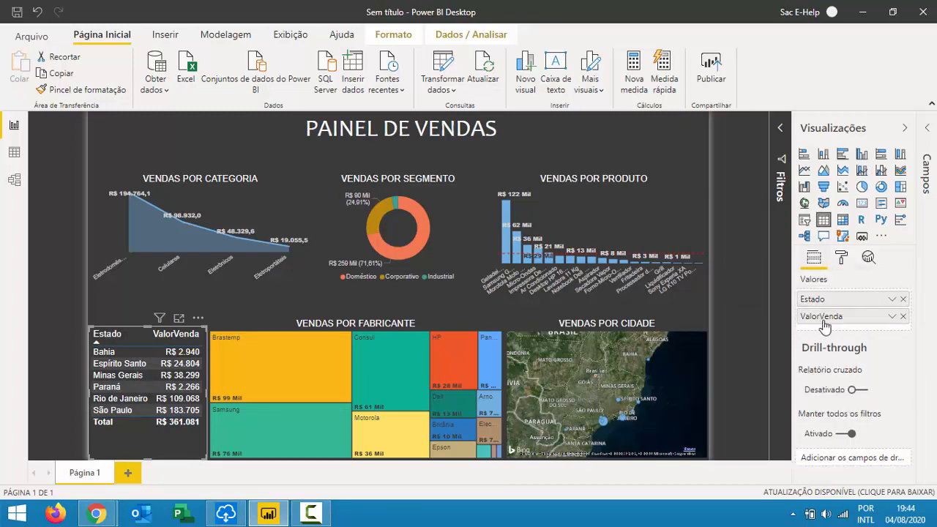
{"action": "double_click", "coordinate": [825, 322]}
{"action": "type", "text": "tOTAL"}
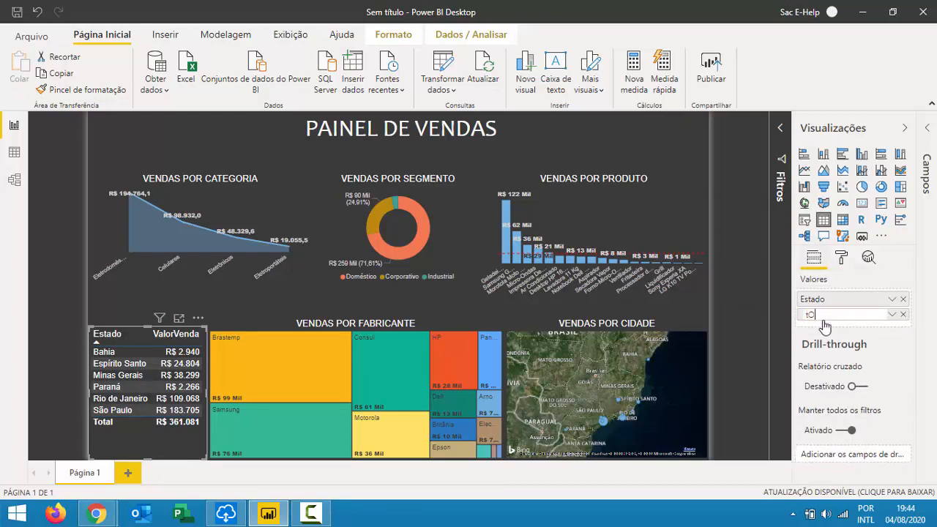
{"action": "key", "text": "BackSpace"}
{"action": "key", "text": "BackSpace"}
{"action": "key", "text": "BackSpace"}
{"action": "key", "text": "BackSpace"}
{"action": "key", "text": "BackSpace"}
{"action": "type", "text": "TOTAL"}
{"action": "key", "text": "Return"}
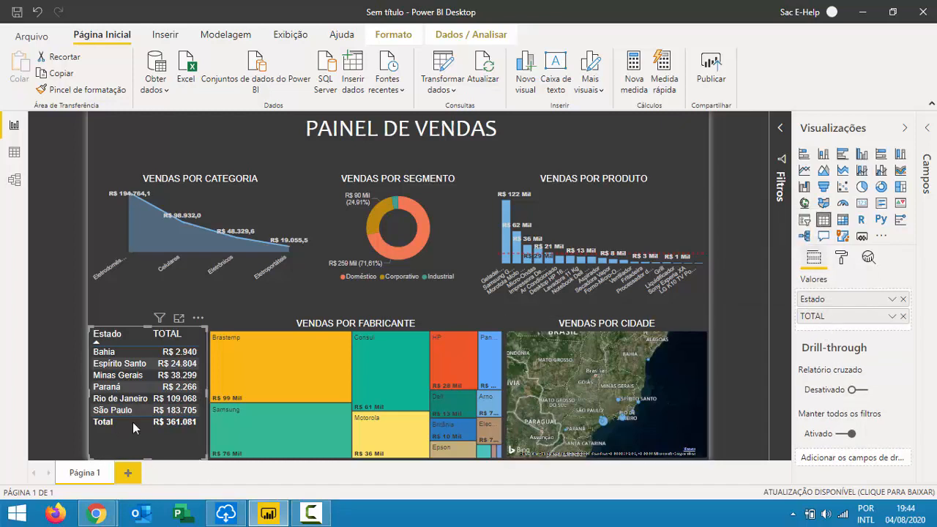
{"action": "left_click", "coordinate": [173, 336]}
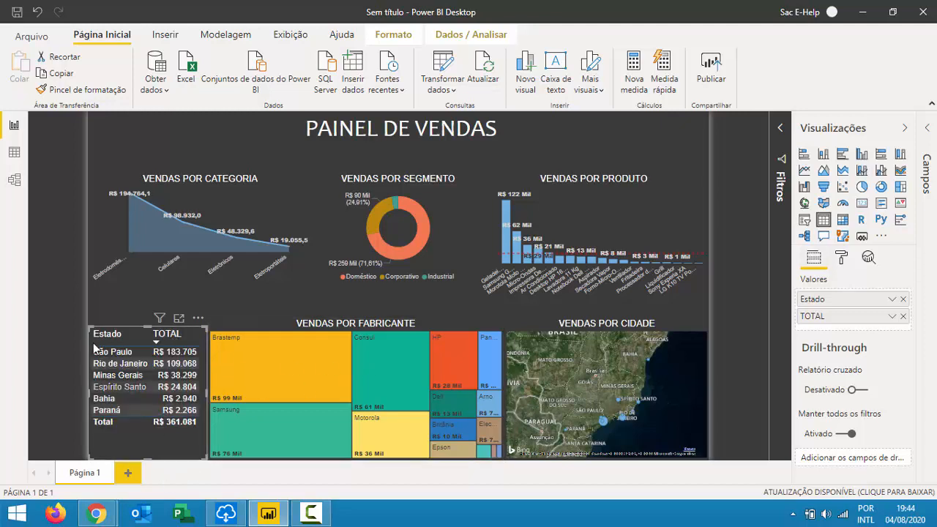
{"action": "left_click", "coordinate": [60, 323]}
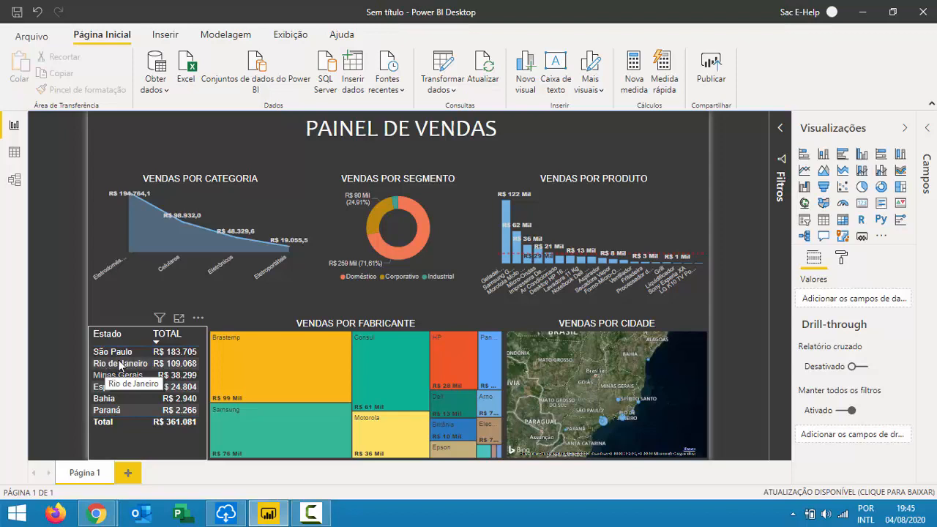
{"action": "left_click", "coordinate": [117, 363]}
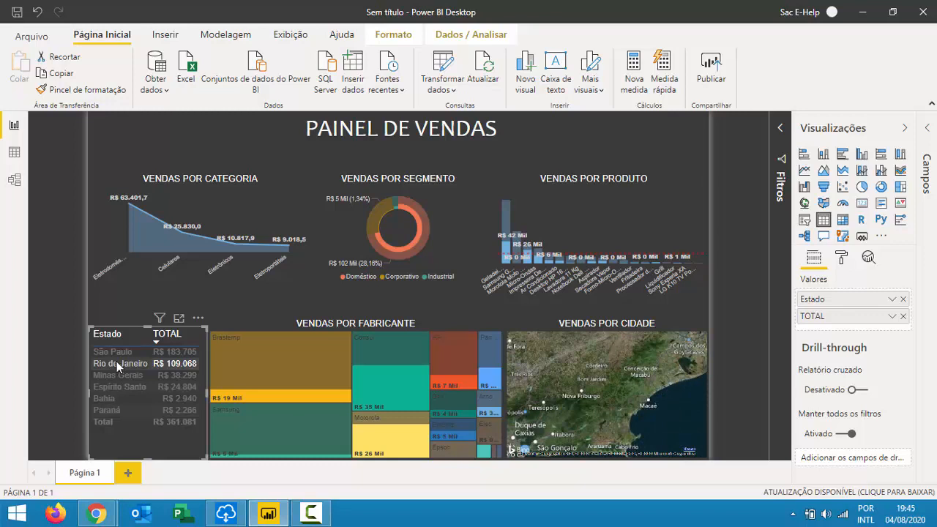
{"action": "left_click", "coordinate": [130, 352]}
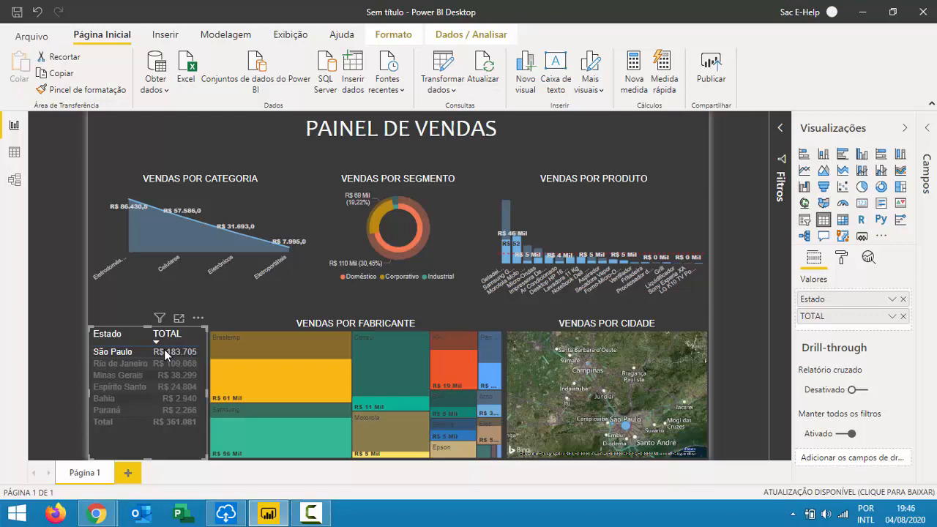
{"action": "left_click", "coordinate": [124, 352]}
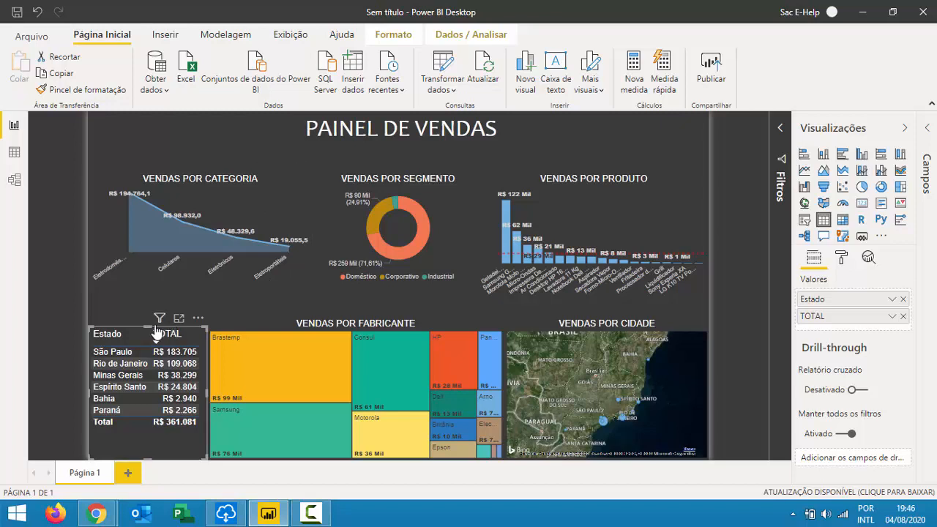
Sort the state table by state name, then enable Editar interações with the table selected.
{"action": "left_click", "coordinate": [130, 336]}
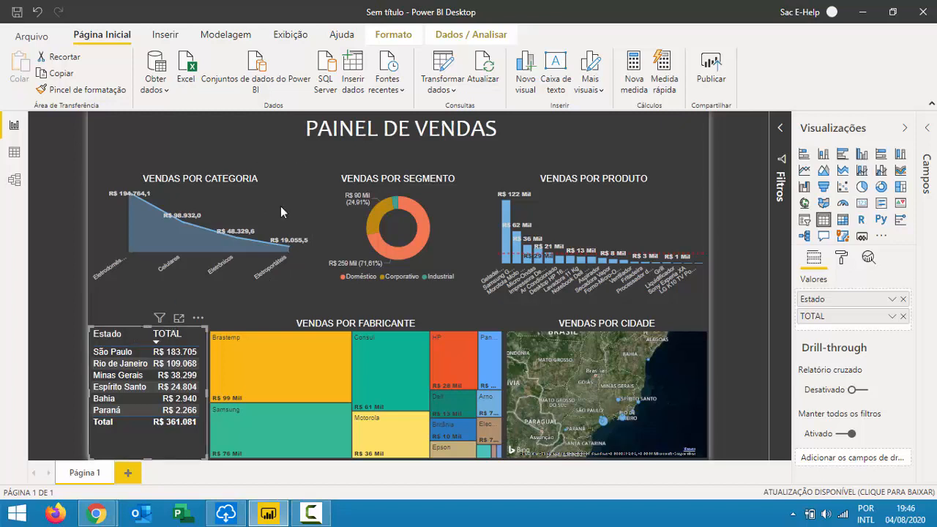
{"action": "left_click", "coordinate": [455, 39]}
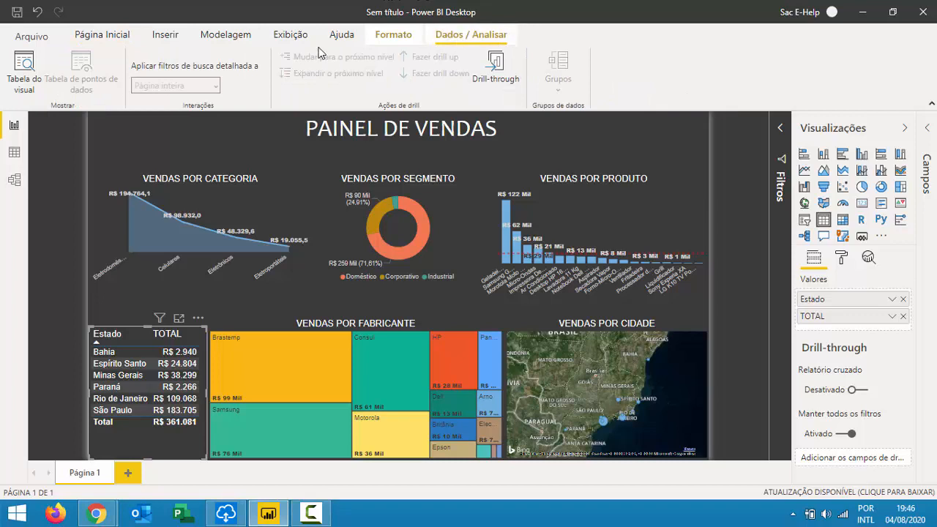
{"action": "left_click", "coordinate": [196, 197]}
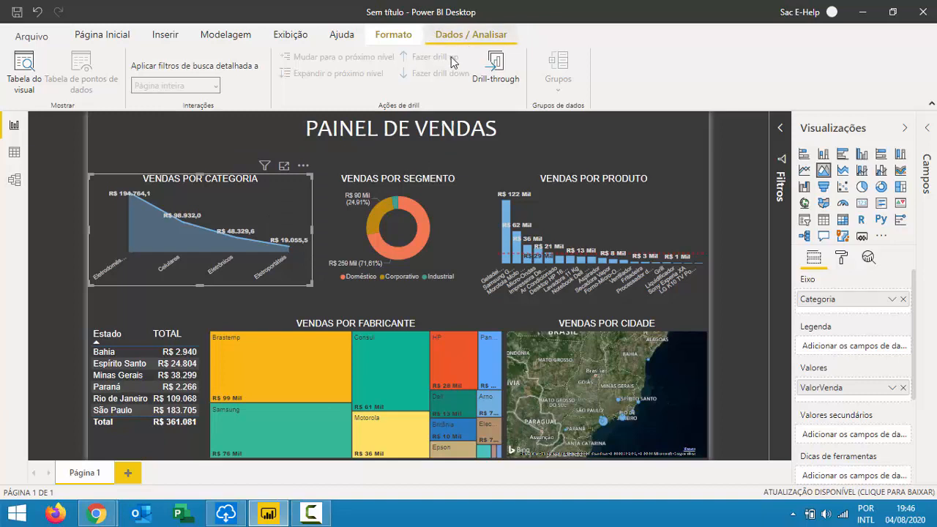
{"action": "left_click", "coordinate": [415, 36]}
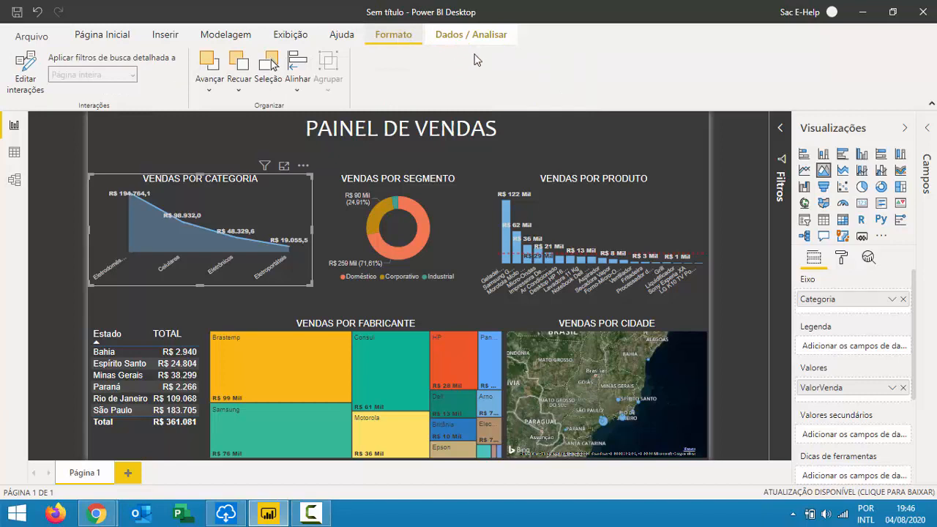
{"action": "left_click", "coordinate": [108, 336]}
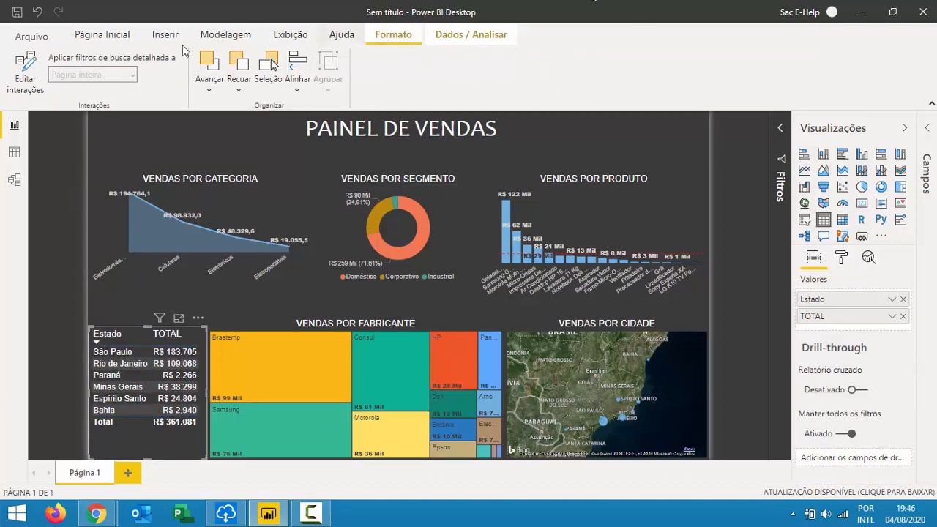
{"action": "left_click", "coordinate": [29, 86]}
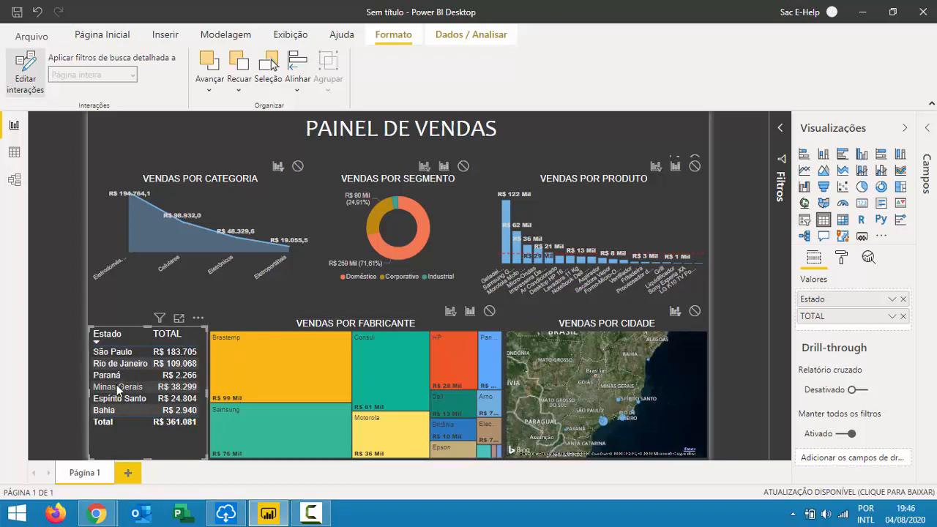
Make the state table filter the treemap, donut, category chart, product chart and city map.
{"action": "left_click", "coordinate": [469, 312]}
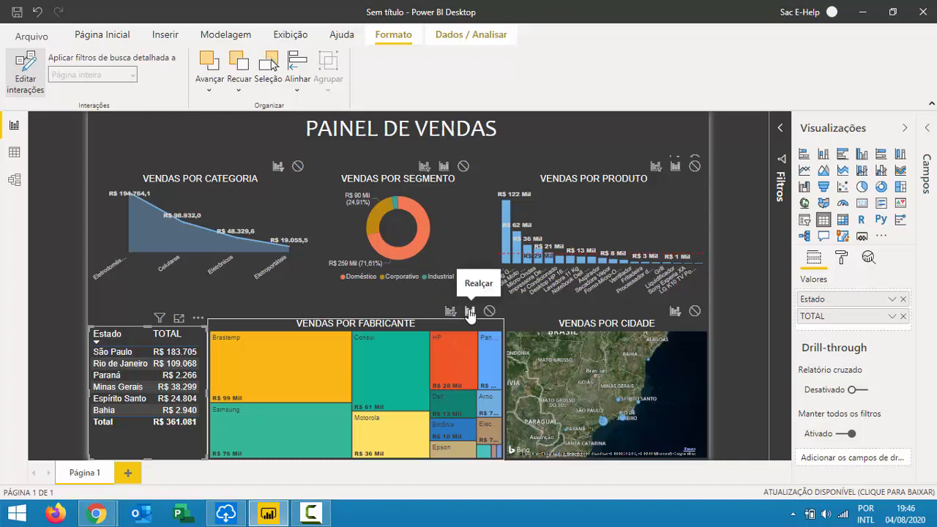
{"action": "left_click", "coordinate": [451, 311]}
{"action": "left_click", "coordinate": [425, 166]}
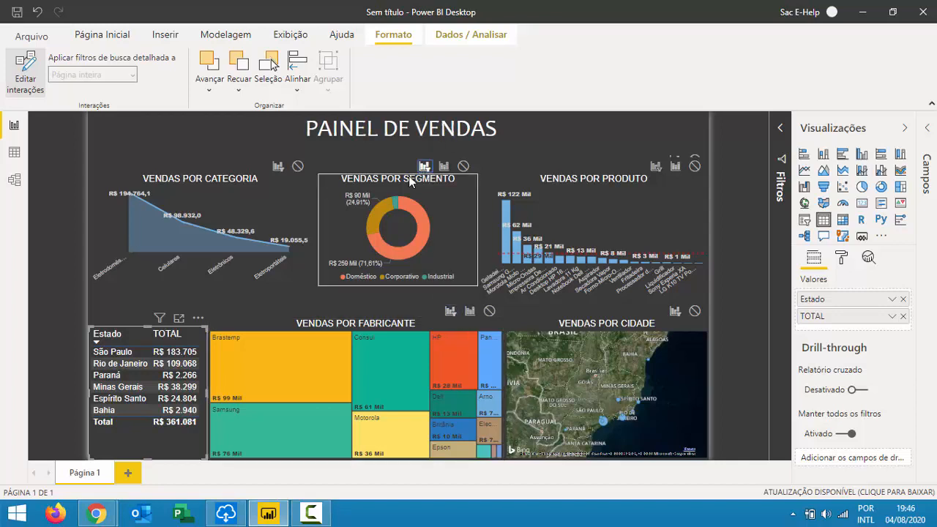
{"action": "left_click", "coordinate": [278, 166]}
{"action": "left_click", "coordinate": [656, 166]}
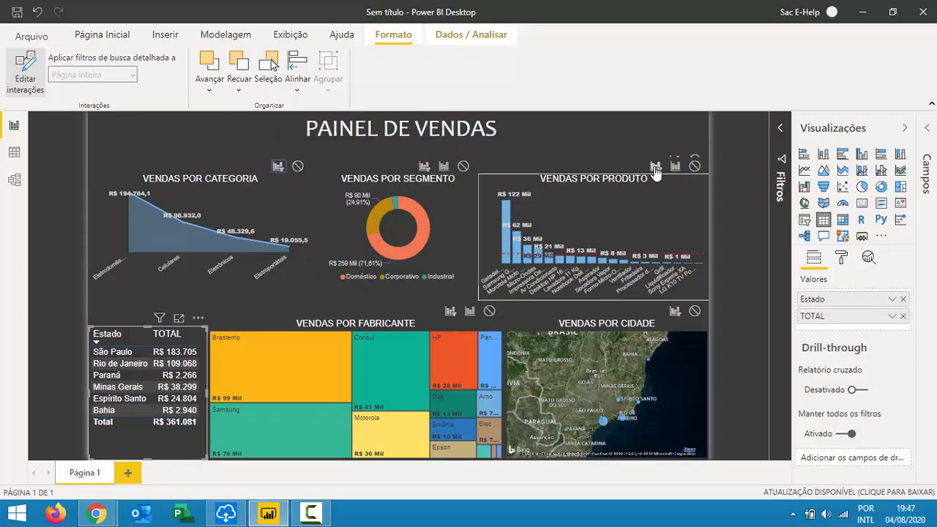
{"action": "left_click", "coordinate": [675, 311]}
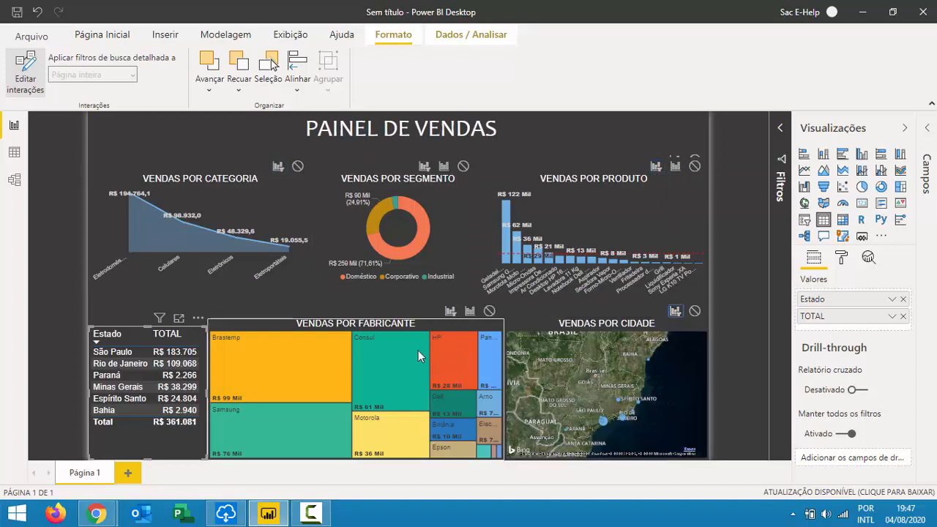
Make the category chart filter the treemap, donut, product chart and city map.
{"action": "left_click", "coordinate": [247, 181]}
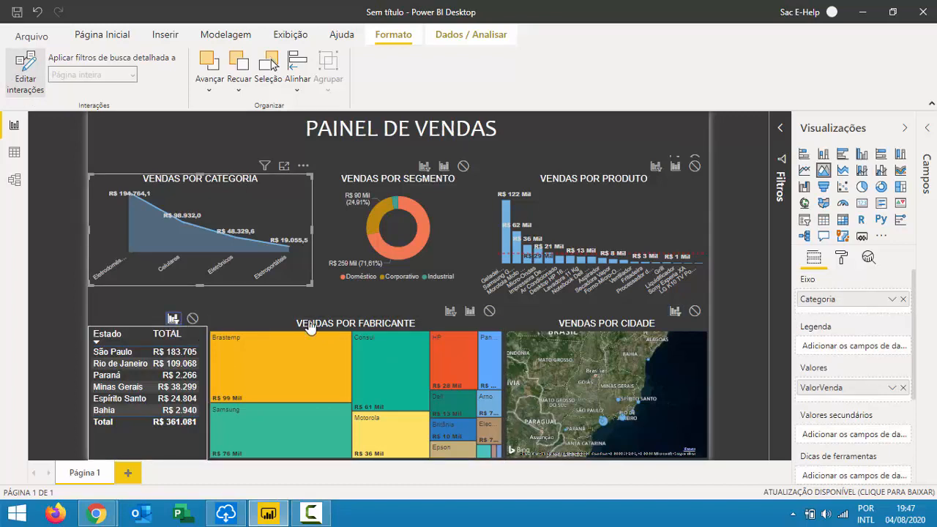
{"action": "left_click", "coordinate": [450, 310]}
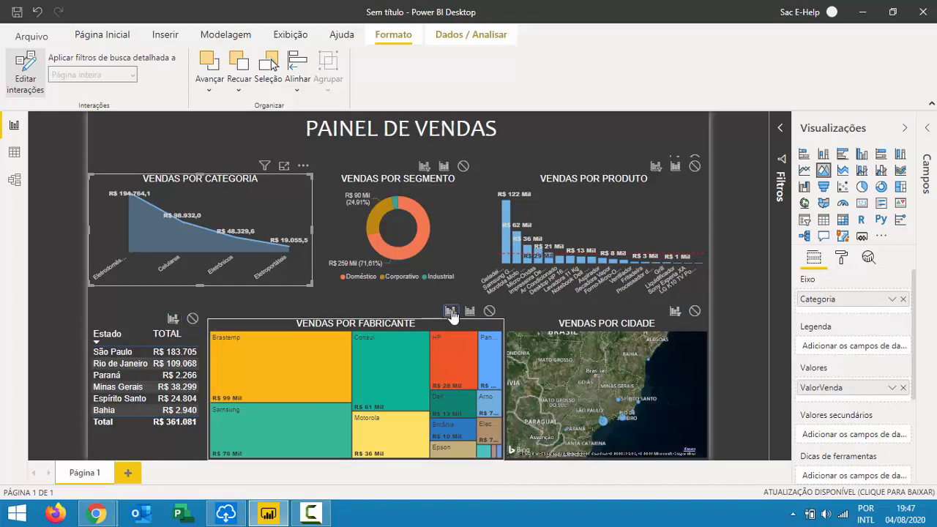
{"action": "left_click", "coordinate": [424, 166]}
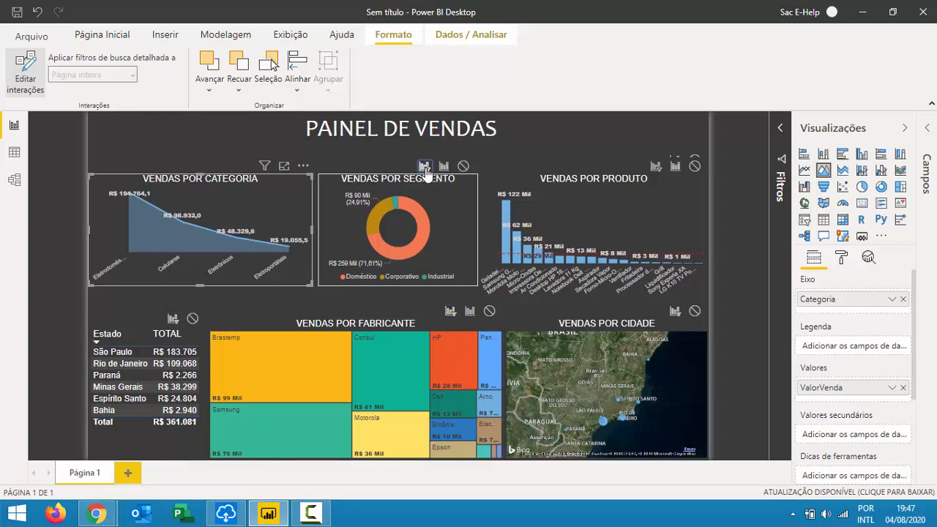
{"action": "left_click", "coordinate": [655, 167]}
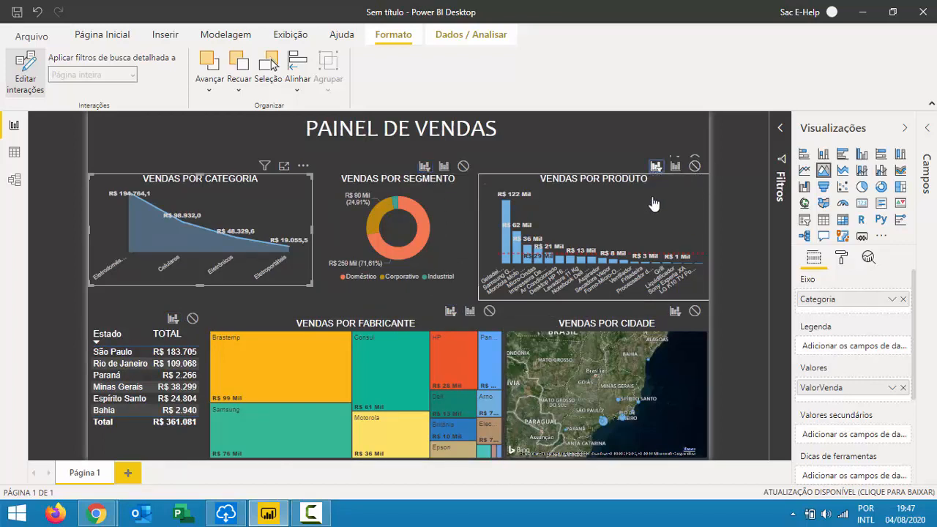
{"action": "left_click", "coordinate": [674, 310]}
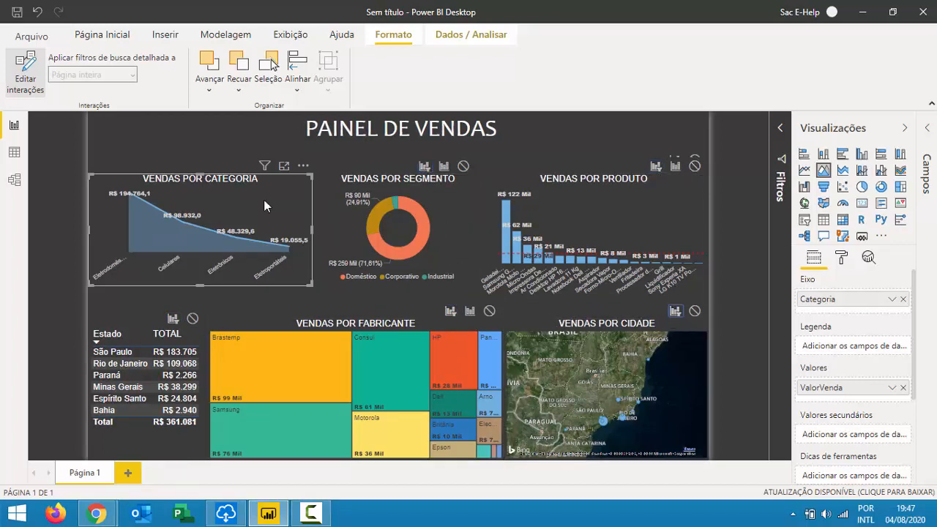
Make the segment donut filter the treemap, city map, product chart and state table.
{"action": "left_click", "coordinate": [424, 183]}
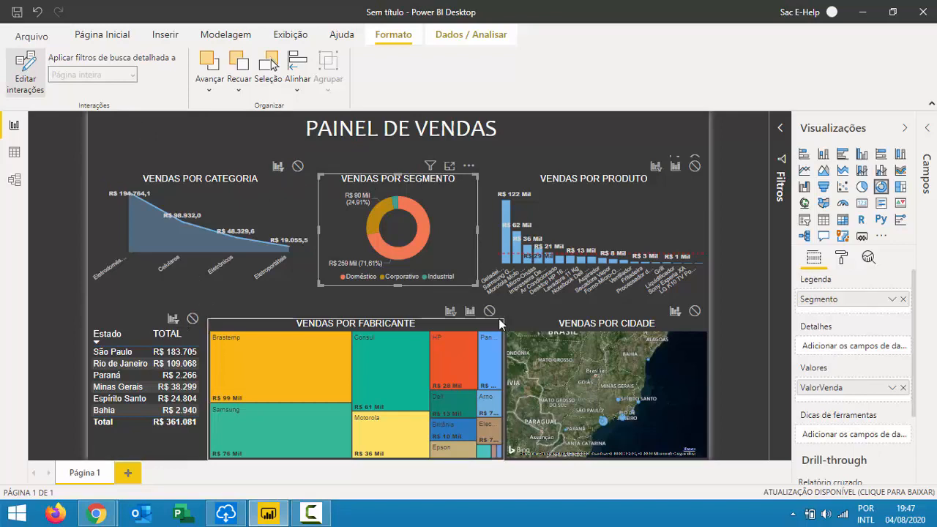
{"action": "left_click", "coordinate": [451, 311]}
{"action": "left_click", "coordinate": [676, 312]}
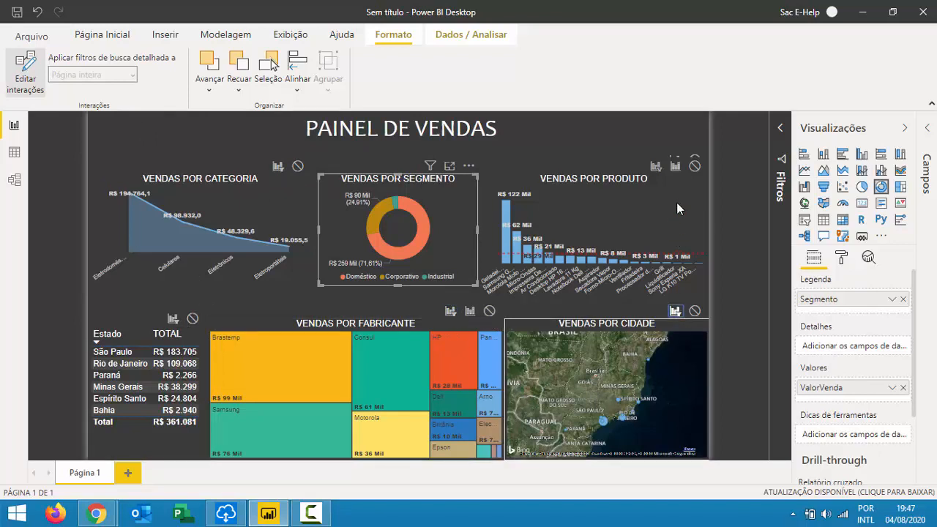
{"action": "left_click", "coordinate": [654, 166]}
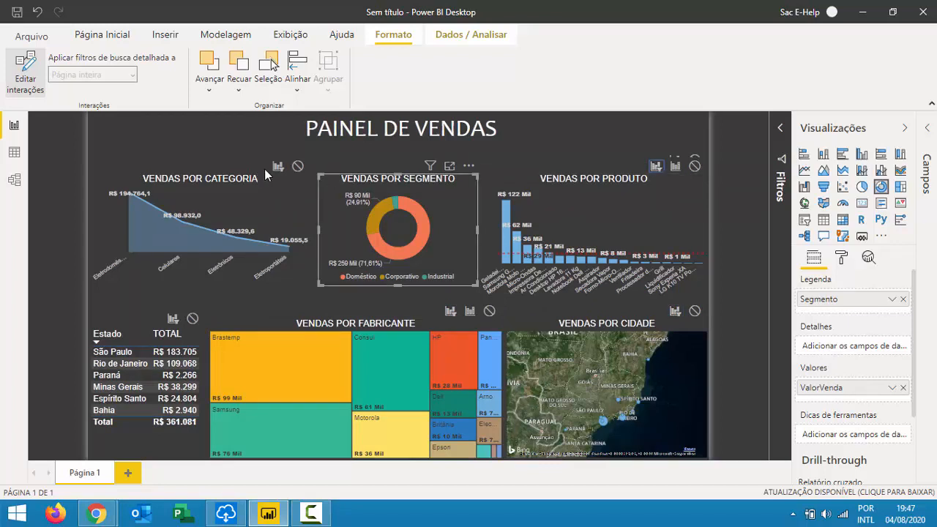
{"action": "left_click", "coordinate": [173, 320]}
Turn off interaction editing, test São Paulo, Paraná, Espírito Santo and Rio de Janeiro filters, then clear.
{"action": "left_click", "coordinate": [24, 63]}
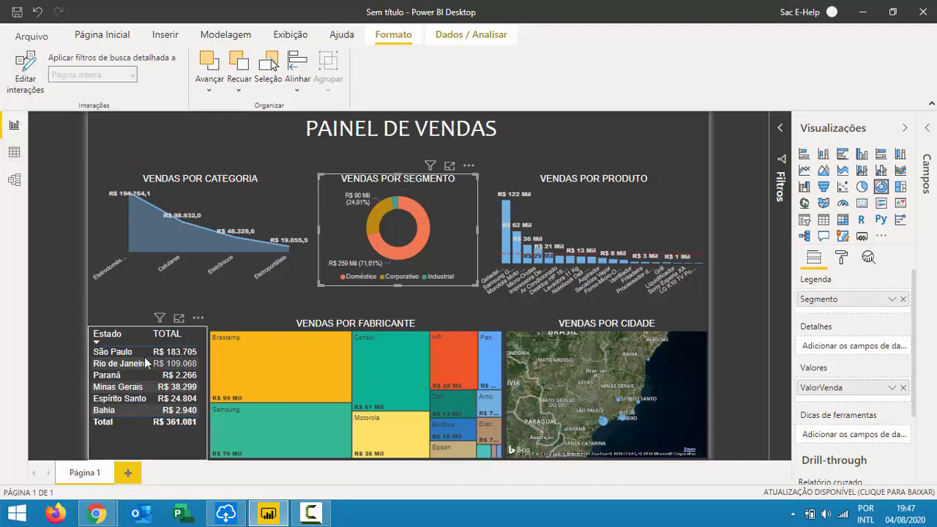
{"action": "left_click", "coordinate": [130, 353]}
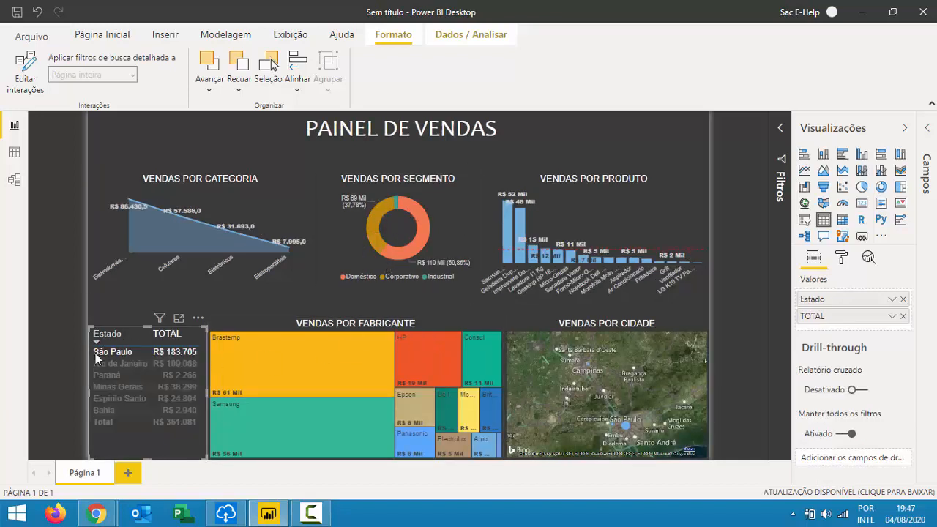
{"action": "left_click", "coordinate": [116, 375]}
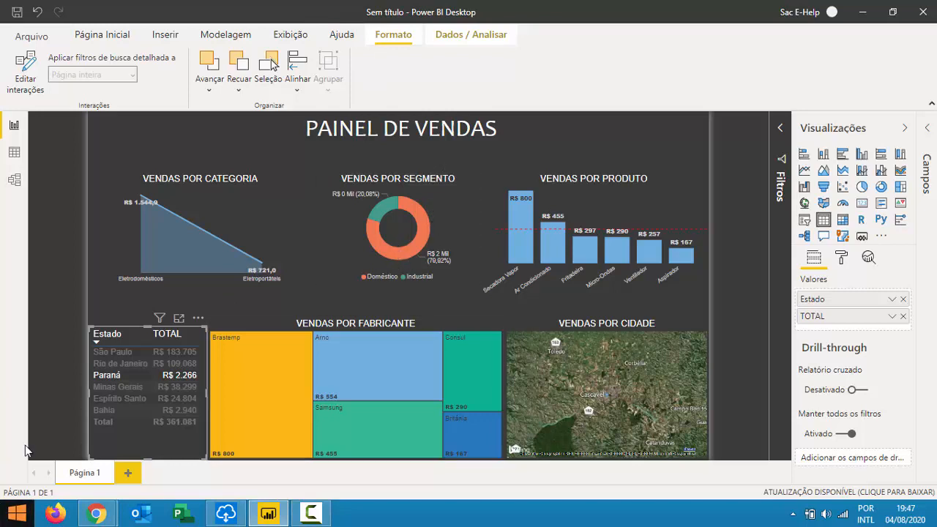
{"action": "left_click", "coordinate": [114, 402]}
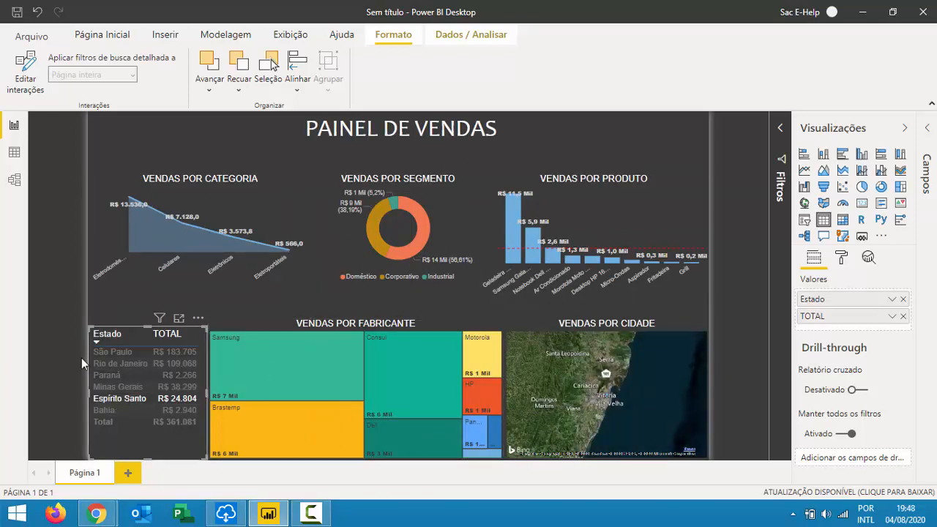
{"action": "left_click", "coordinate": [106, 350]}
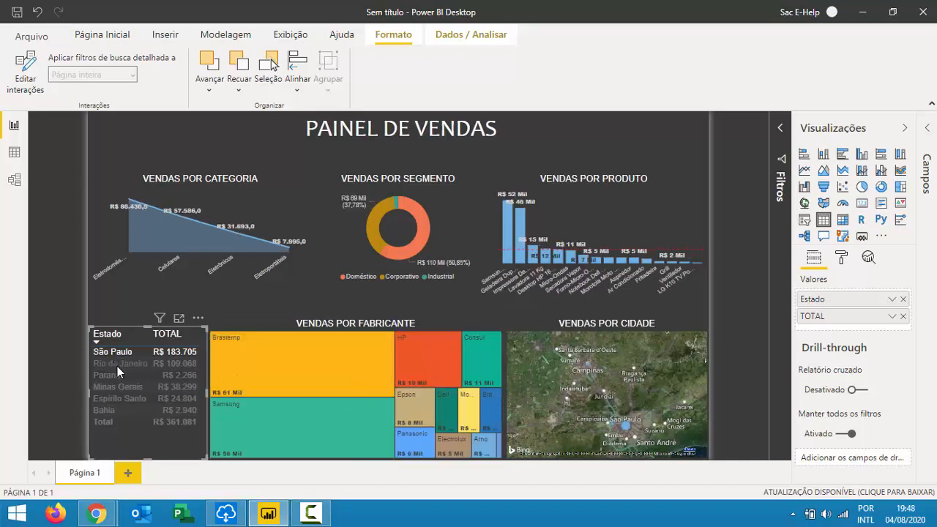
{"action": "left_click", "coordinate": [116, 365], "text": "ctrl"}
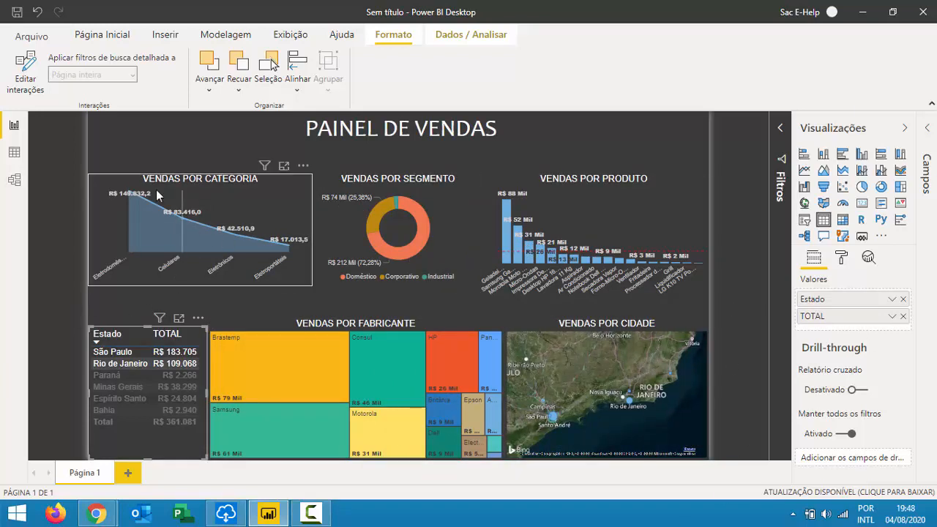
{"action": "left_click", "coordinate": [137, 353], "text": "ctrl"}
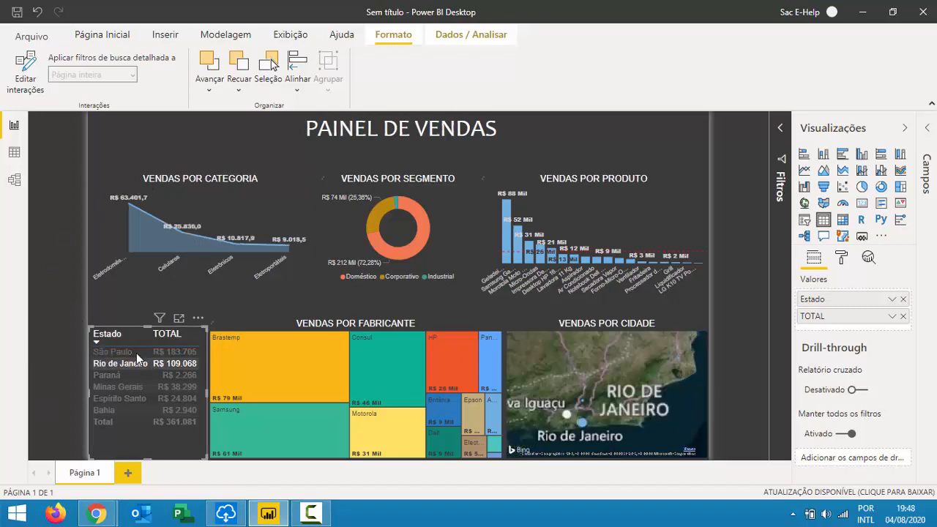
{"action": "left_click", "coordinate": [129, 355]}
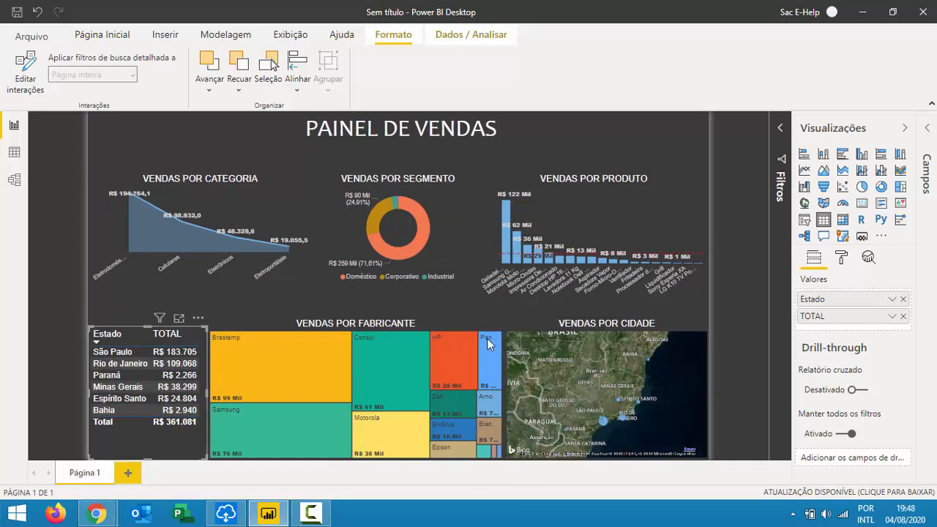
Test the Industrial and Corporativo donut slices, then filter to the tallest Geladeira Duplex bar.
{"action": "mouse_move", "coordinate": [395, 201]}
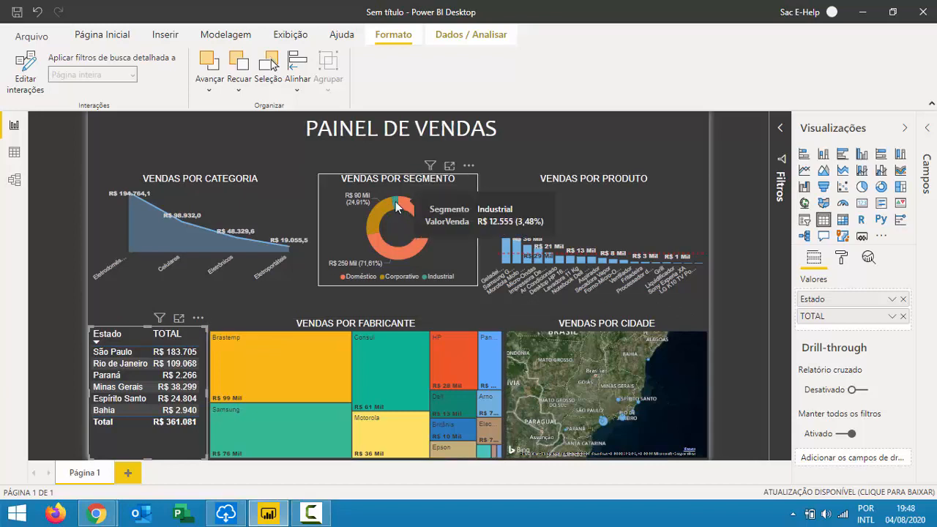
{"action": "left_click", "coordinate": [395, 201]}
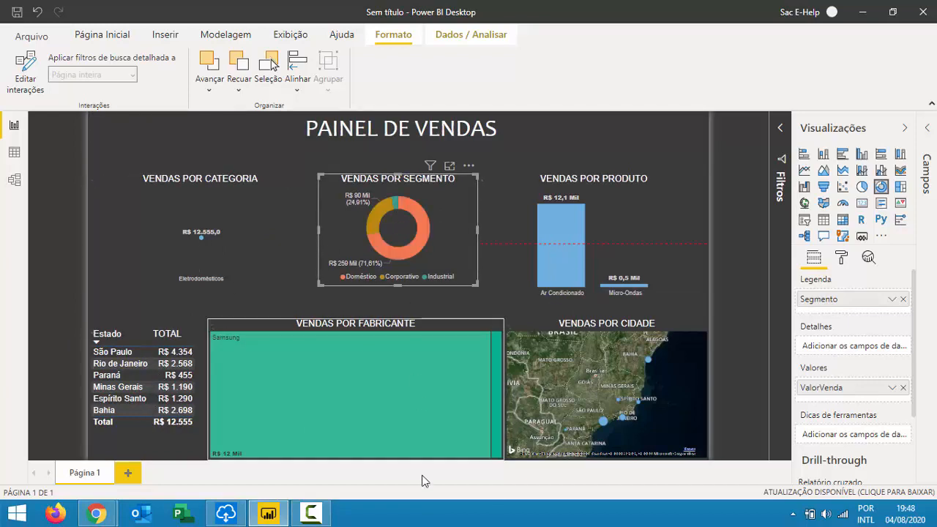
{"action": "left_click", "coordinate": [378, 216]}
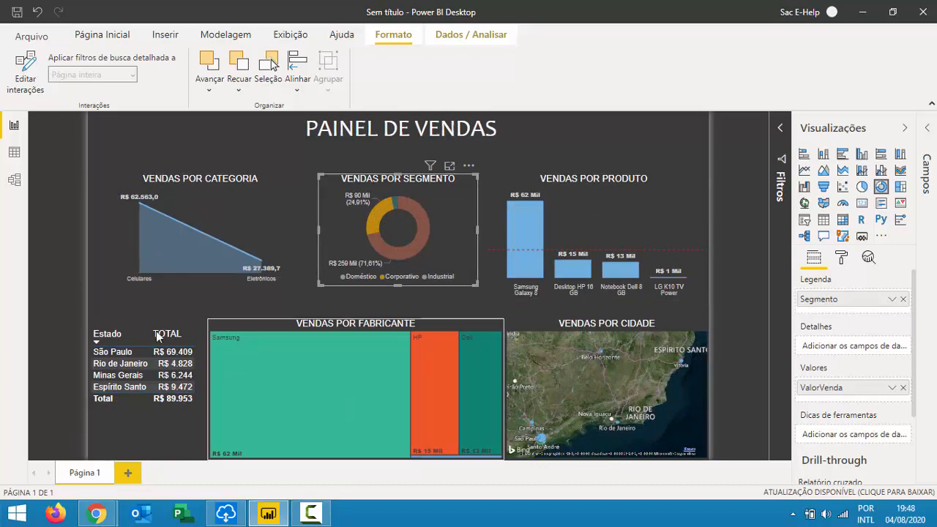
{"action": "left_click", "coordinate": [379, 217]}
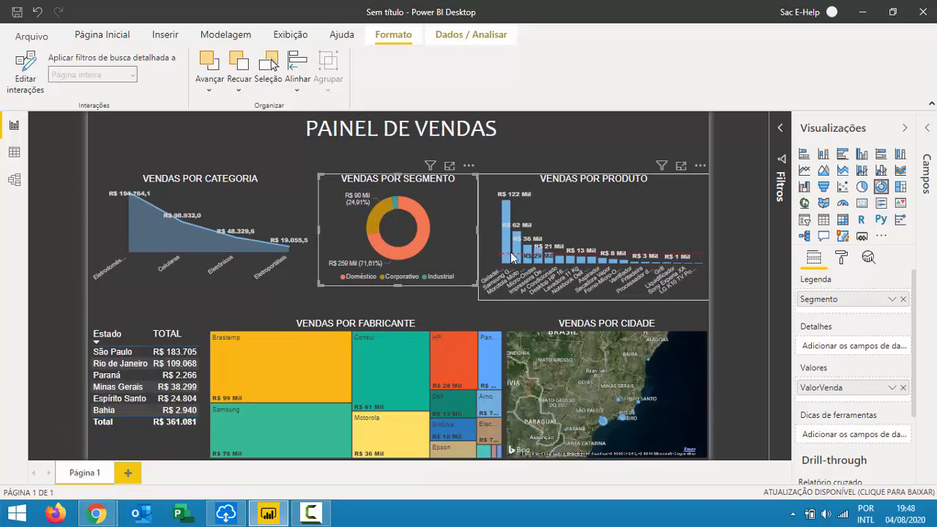
{"action": "left_click", "coordinate": [505, 220]}
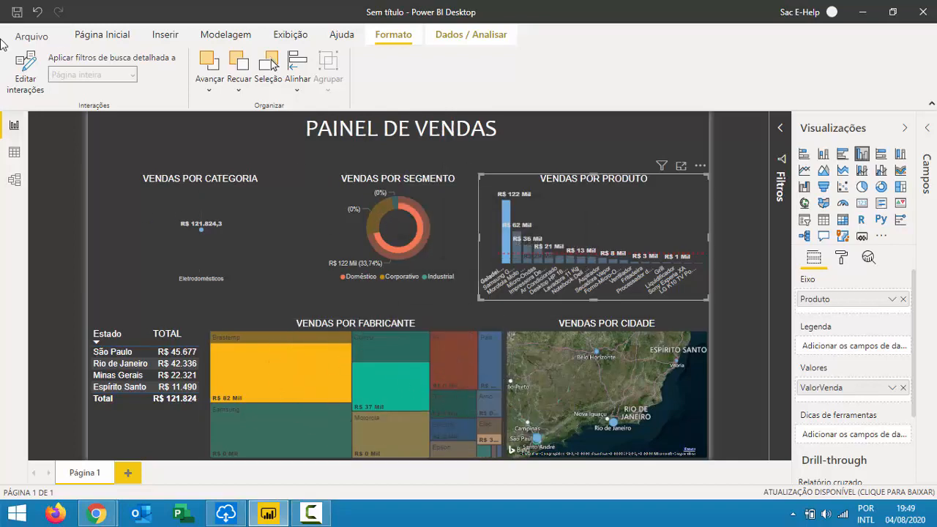
Make the product chart filter the segment donut and manufacturer treemap, then clear its filter.
{"action": "left_click", "coordinate": [29, 80]}
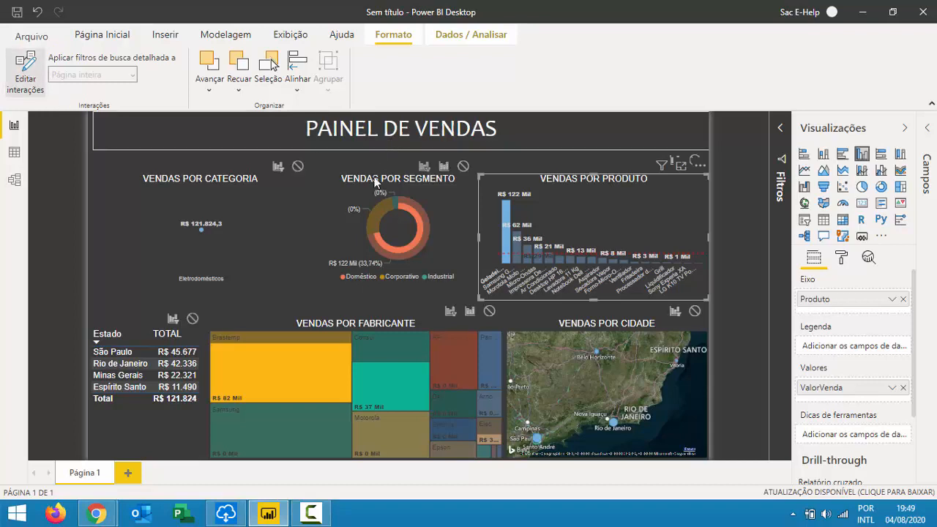
{"action": "left_click", "coordinate": [424, 166]}
{"action": "left_click", "coordinate": [452, 312]}
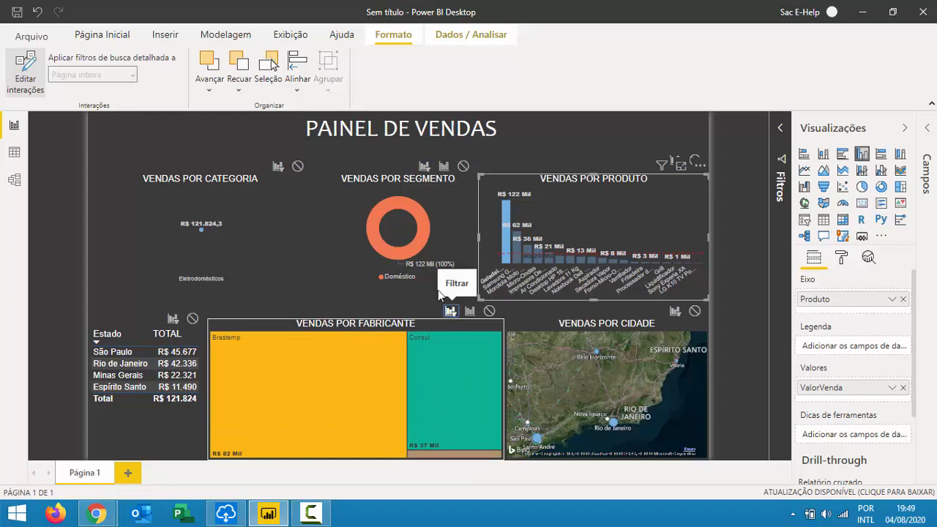
{"action": "left_click", "coordinate": [25, 72]}
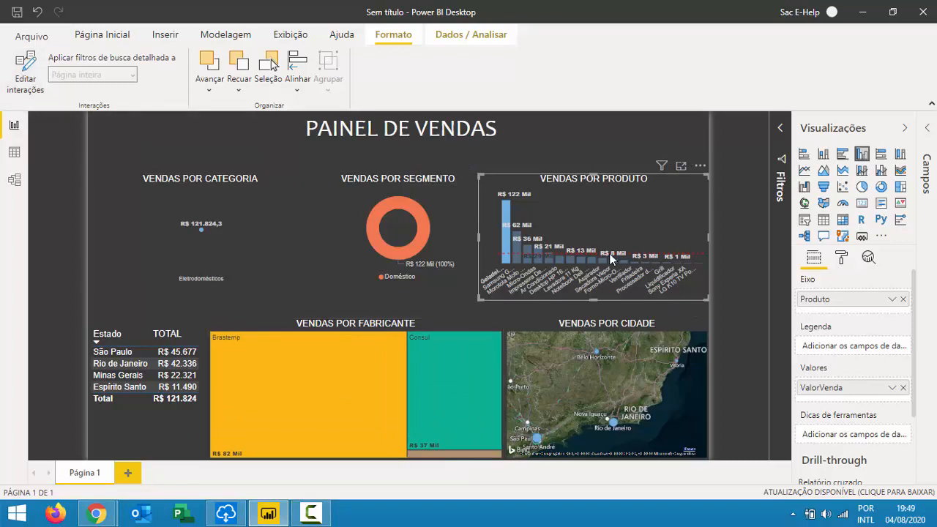
{"action": "left_click", "coordinate": [510, 240]}
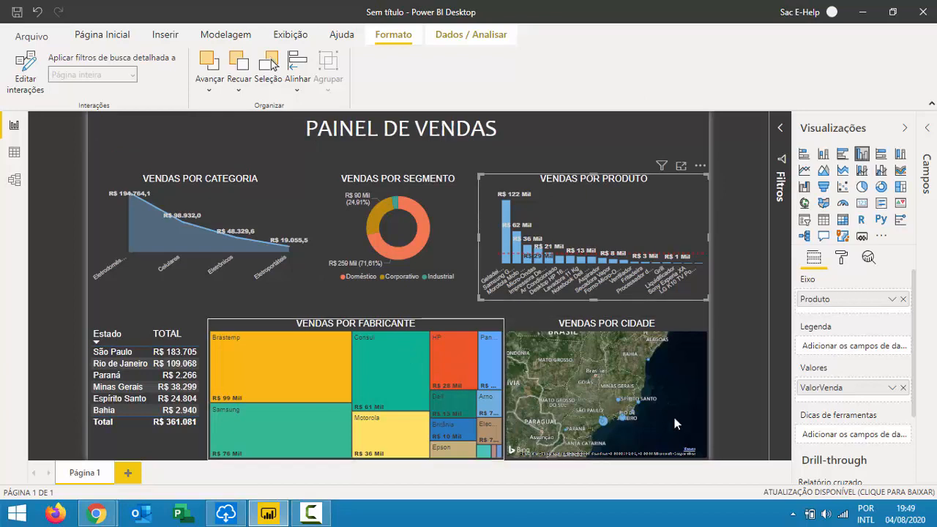
Make the city map filter the donut, product chart, state table and treemap, then clear São Paulo.
{"action": "left_click", "coordinate": [602, 424]}
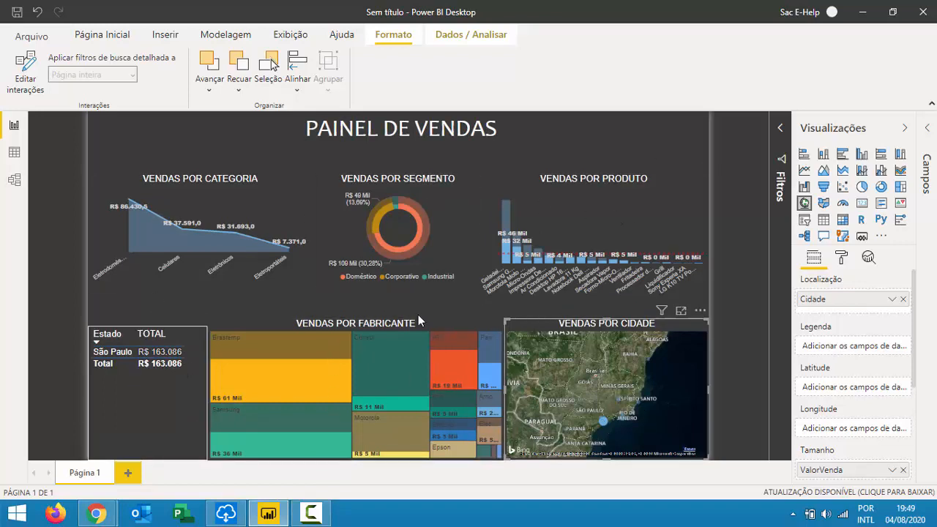
{"action": "left_click", "coordinate": [24, 67]}
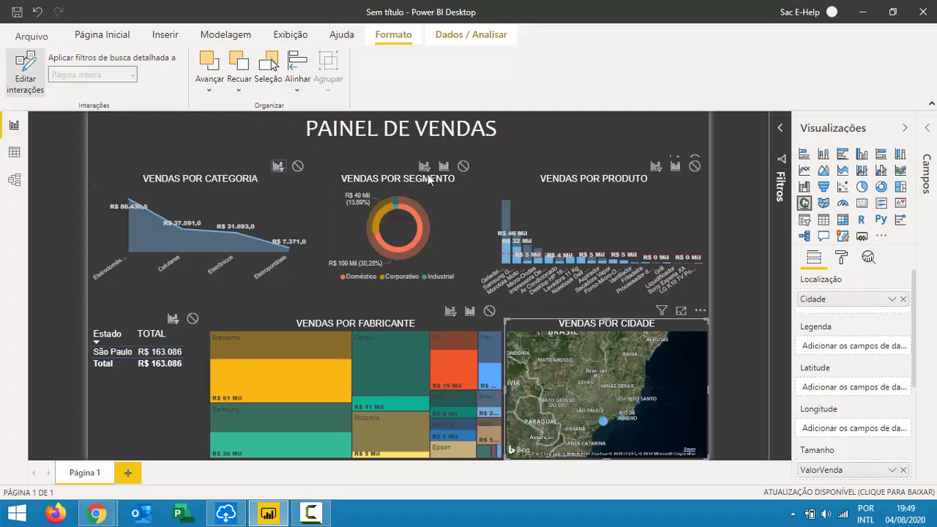
{"action": "left_click", "coordinate": [424, 166]}
{"action": "left_click", "coordinate": [656, 166]}
{"action": "left_click", "coordinate": [173, 320]}
{"action": "left_click", "coordinate": [333, 326]}
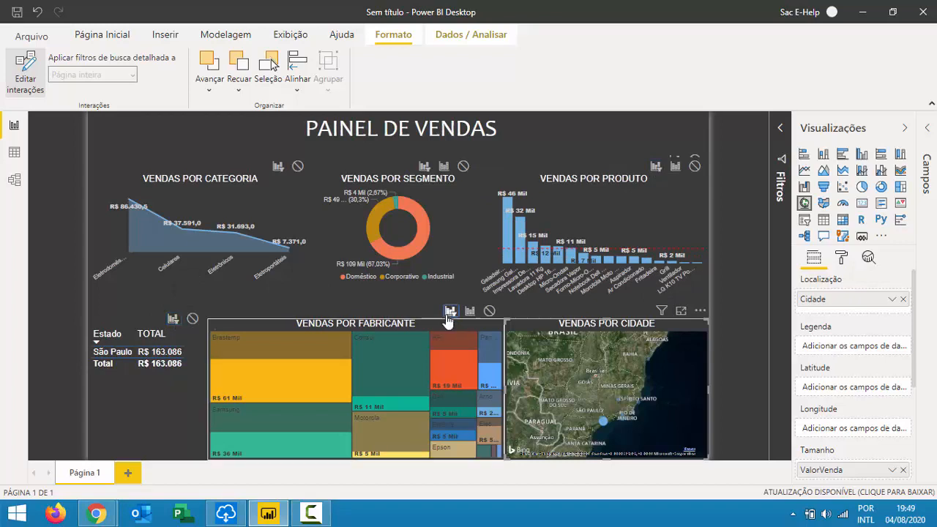
{"action": "left_click", "coordinate": [451, 311]}
{"action": "left_click", "coordinate": [33, 67]}
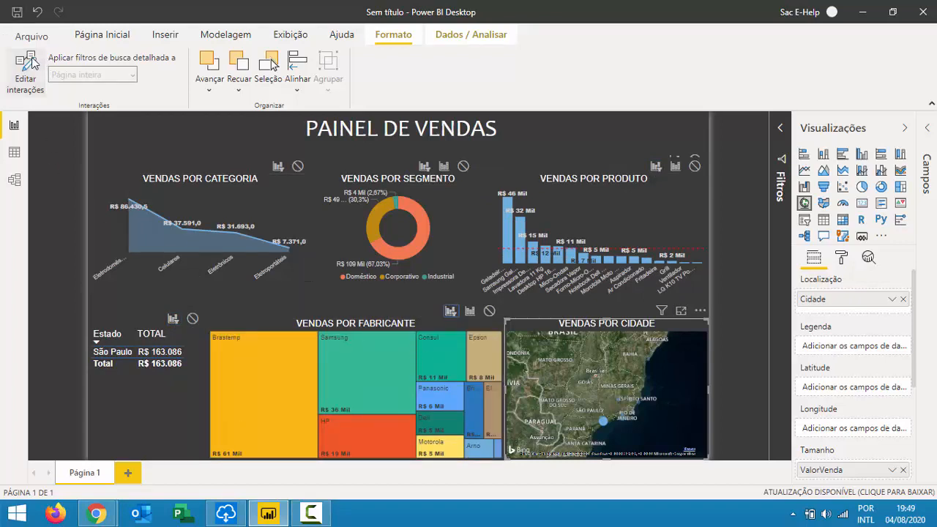
{"action": "left_click", "coordinate": [603, 424]}
{"action": "mouse_move", "coordinate": [601, 424]}
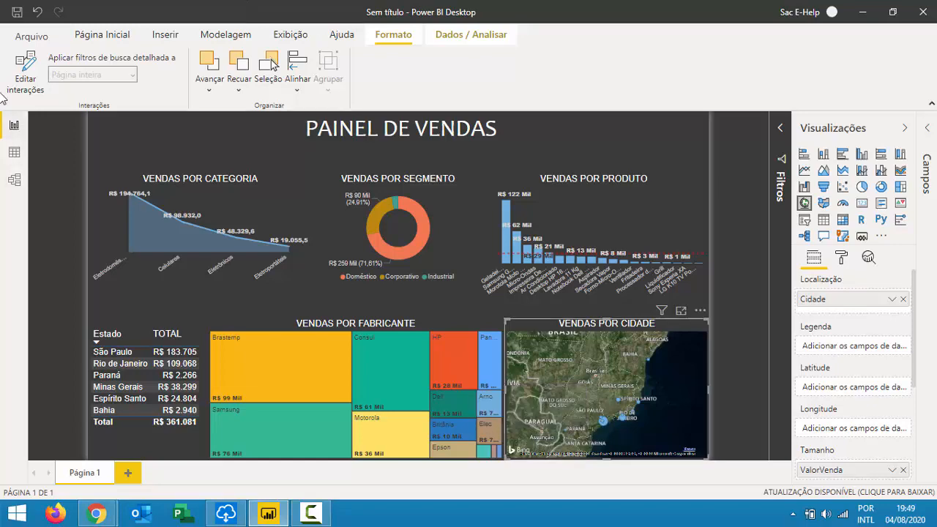
Save the report as 'PAINEL DE VENDAS' .pbix in the aula001 folder.
{"action": "left_click", "coordinate": [29, 35]}
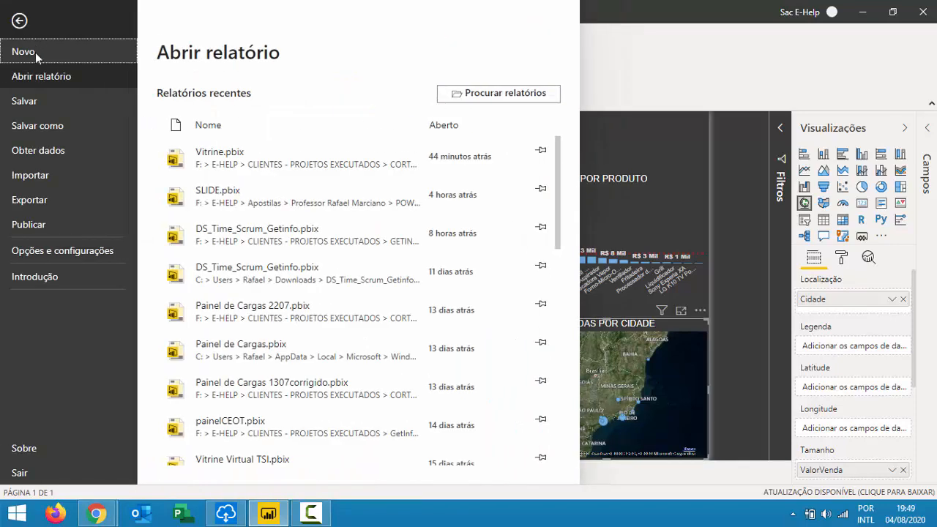
{"action": "left_click", "coordinate": [32, 107]}
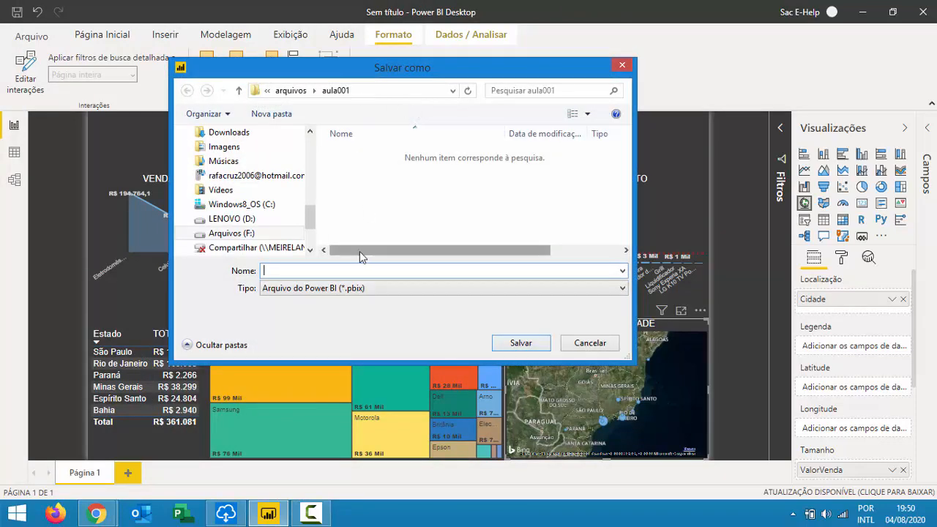
{"action": "type", "text": "ARQUIVO"}
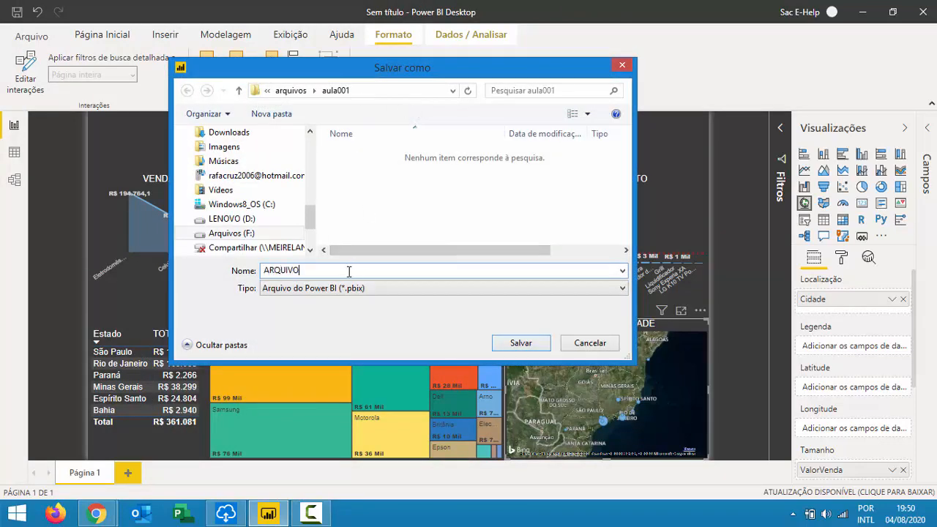
{"action": "key", "text": "BackSpace"}
{"action": "key", "text": "BackSpace"}
{"action": "key", "text": "BackSpace"}
{"action": "key", "text": "BackSpace"}
{"action": "key", "text": "BackSpace"}
{"action": "key", "text": "BackSpace"}
{"action": "type", "text": "PAINEL DE VEND"}
{"action": "key", "text": "Return"}
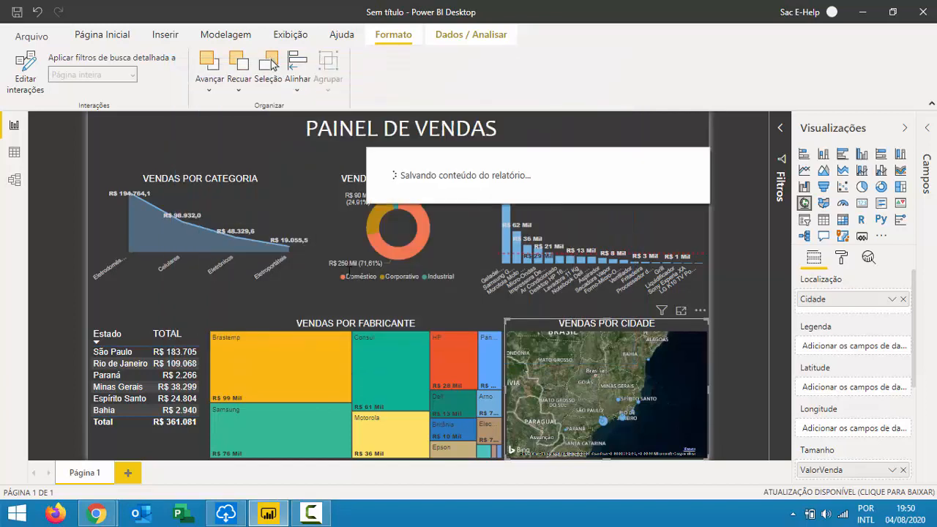
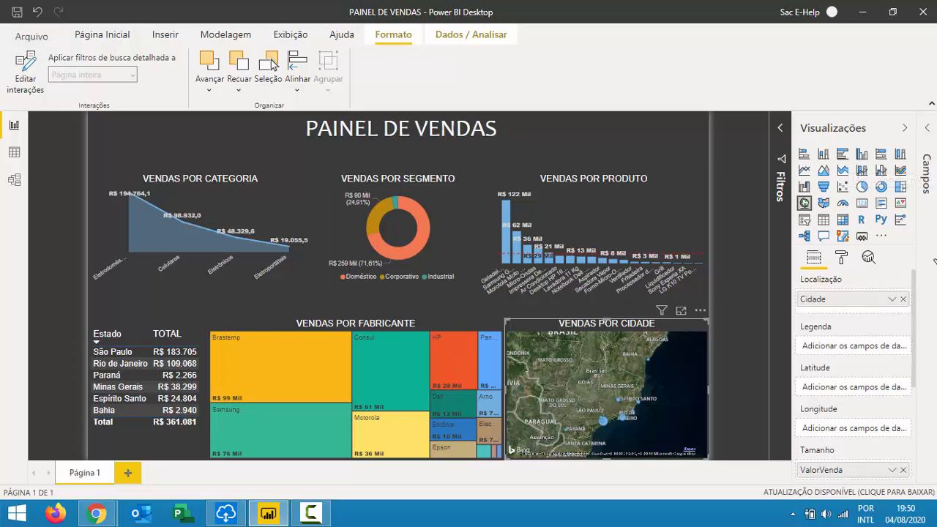
Expand the Campos pane, undoing an accidental conversion of the city map to a slicer.
{"action": "left_click", "coordinate": [928, 165]}
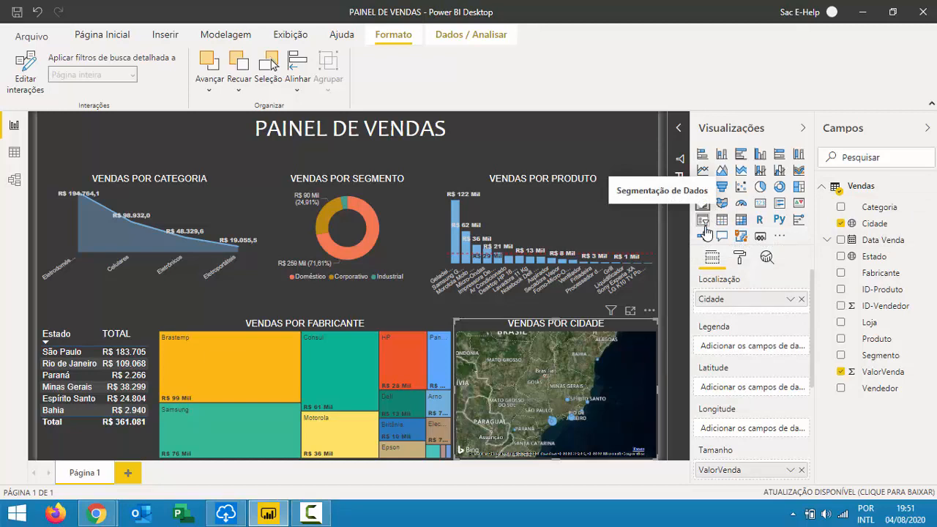
{"action": "left_click", "coordinate": [704, 227]}
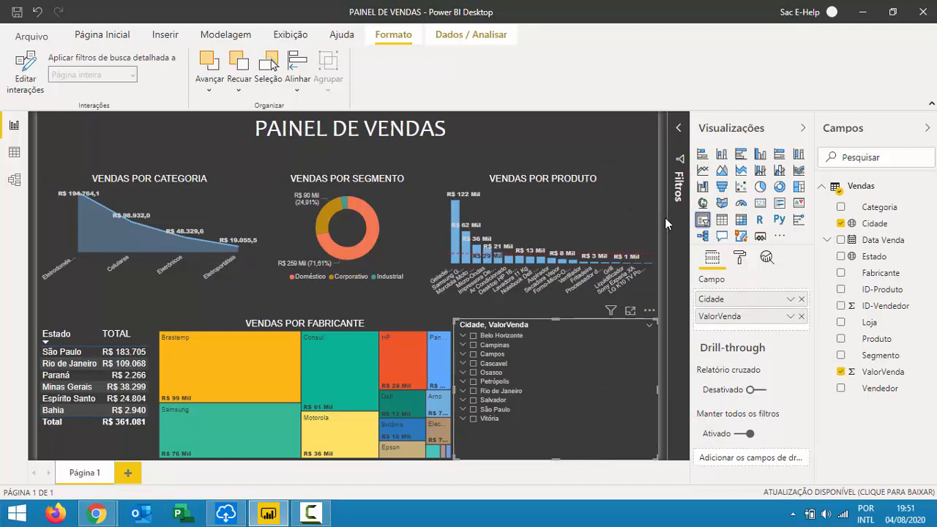
{"action": "key", "text": "ctrl+z"}
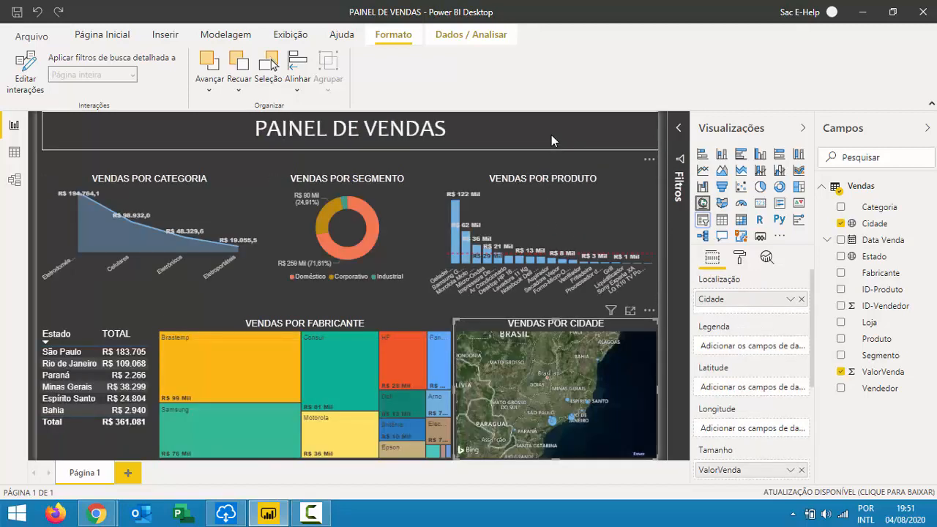
Insert a new slicer bound to the Vendedor field.
{"action": "left_click", "coordinate": [557, 160]}
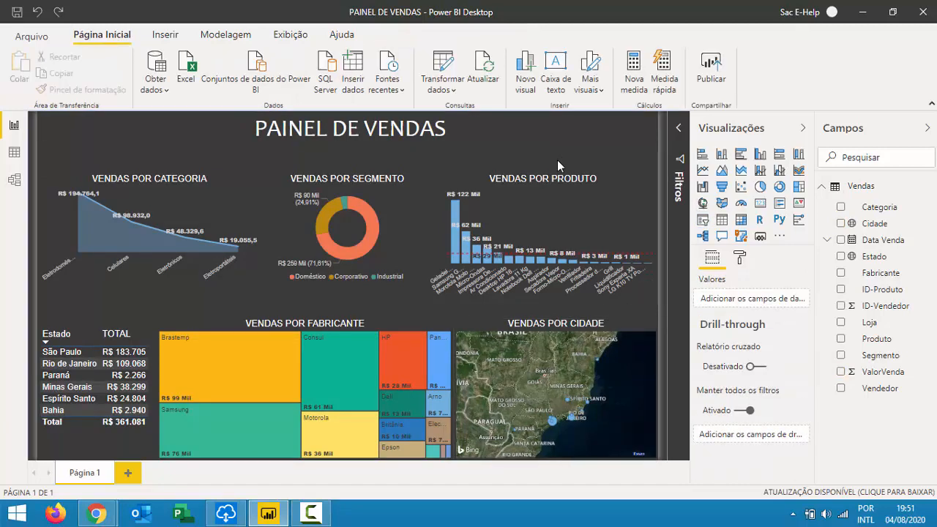
{"action": "left_click", "coordinate": [709, 229]}
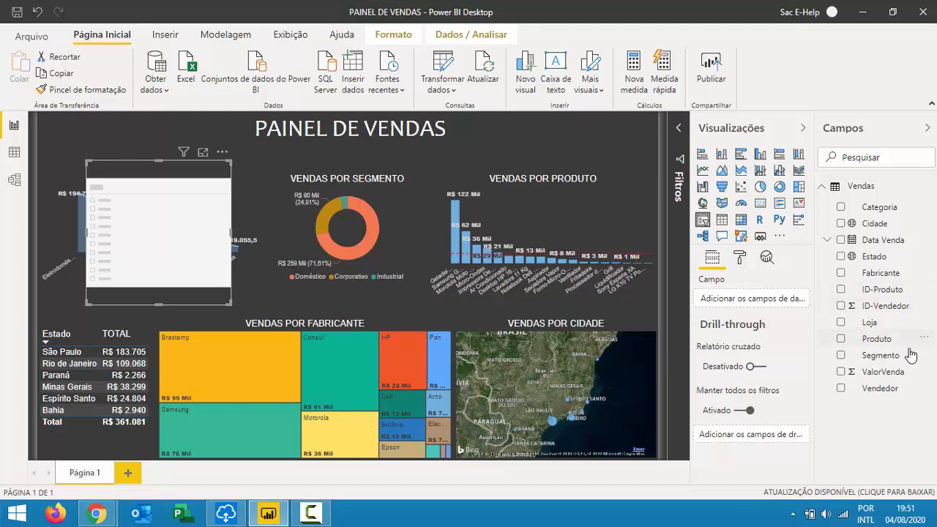
{"action": "left_click_drag", "start_coordinate": [894, 392], "coordinate": [185, 176]}
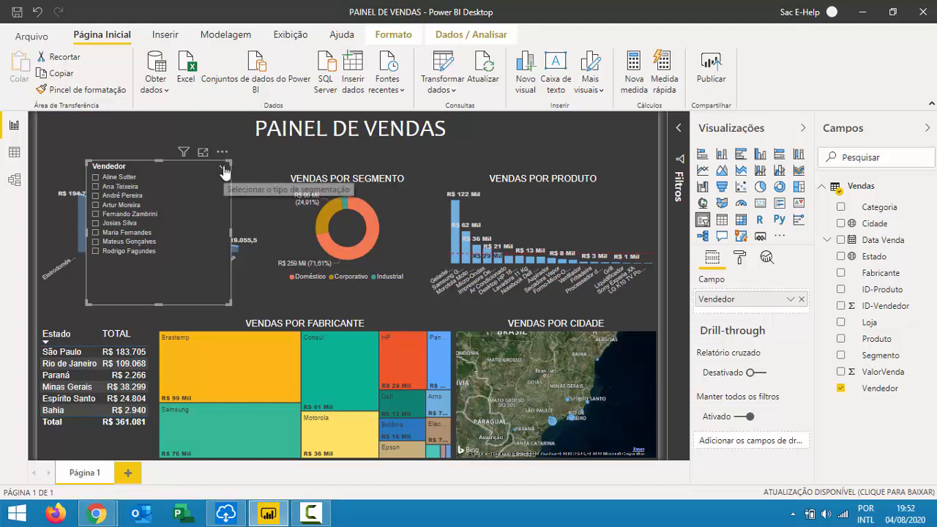
Make the seller slicer a compact Suspensa dropdown at the page's top-left.
{"action": "left_click", "coordinate": [222, 167]}
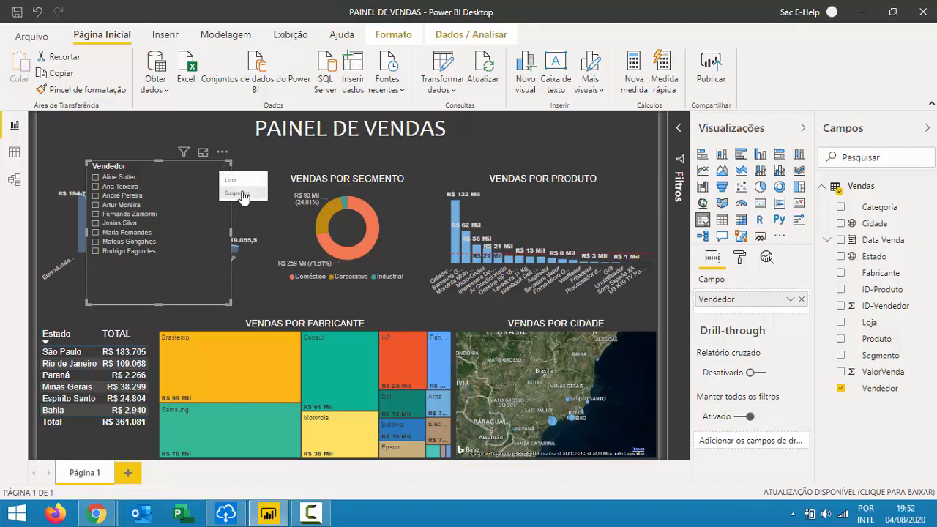
{"action": "left_click", "coordinate": [242, 194]}
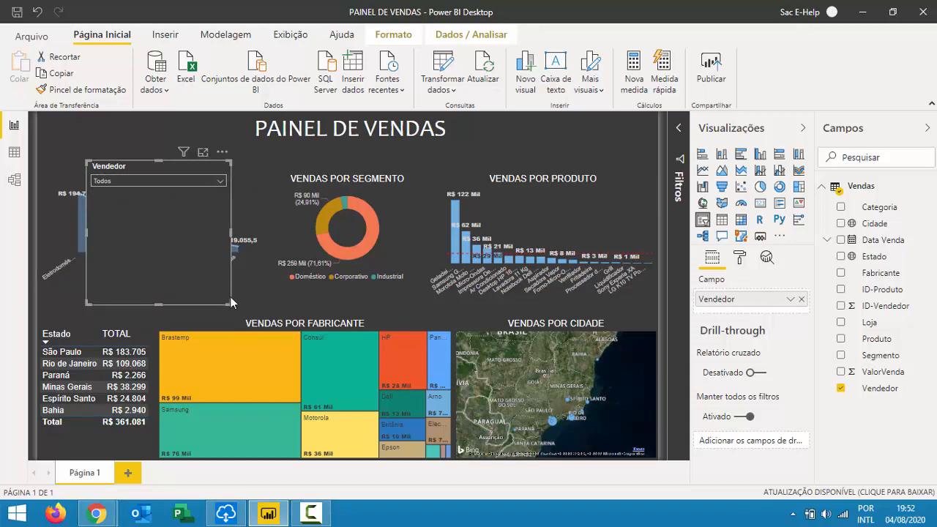
{"action": "left_click_drag", "start_coordinate": [234, 252], "coordinate": [218, 198]}
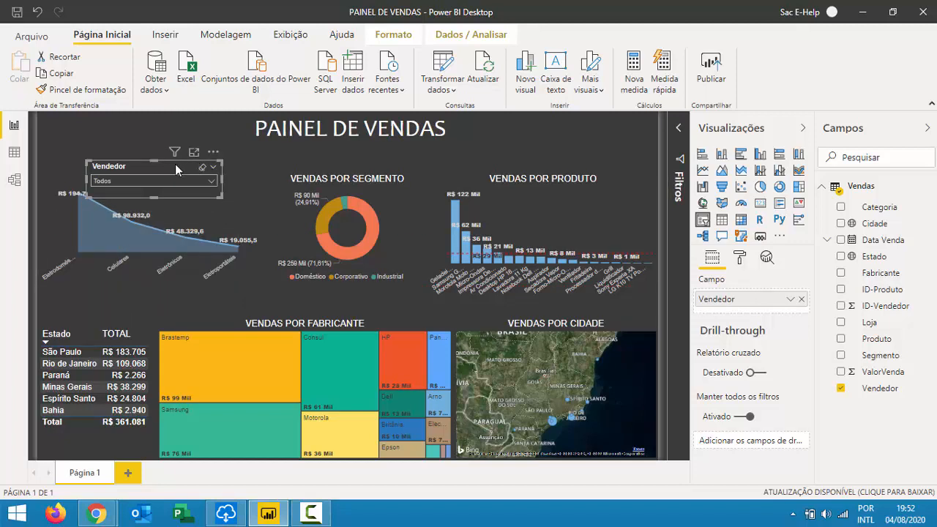
{"action": "left_click_drag", "start_coordinate": [176, 173], "coordinate": [131, 133]}
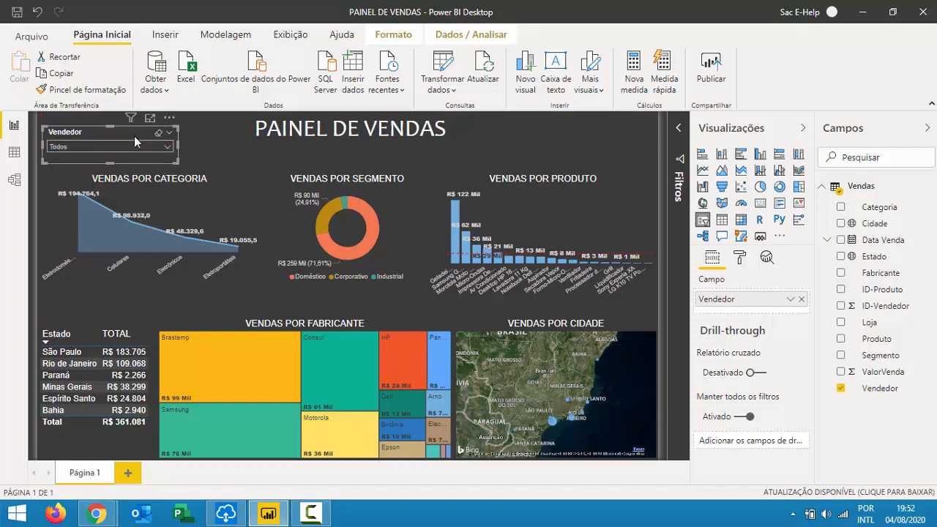
{"action": "left_click", "coordinate": [204, 156]}
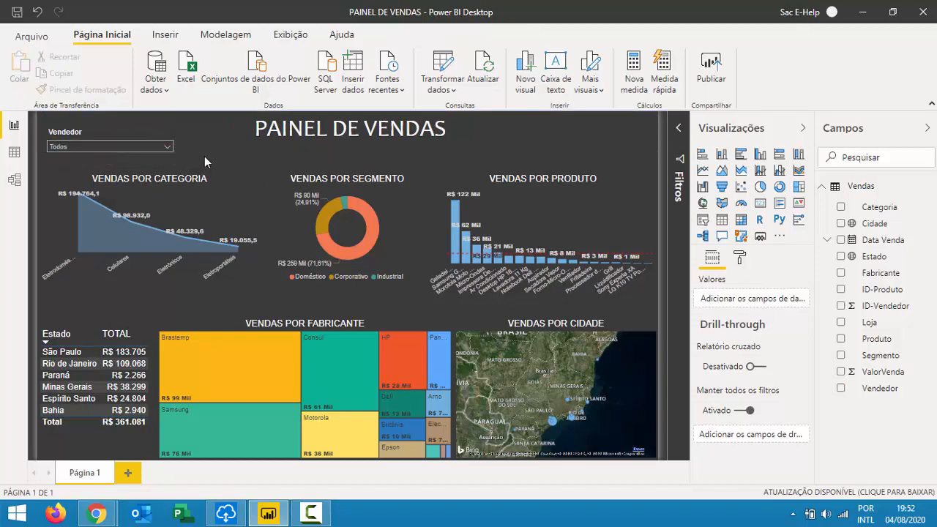
Filter the dashboard to a single seller using the Vendedor dropdown.
{"action": "left_click", "coordinate": [167, 145]}
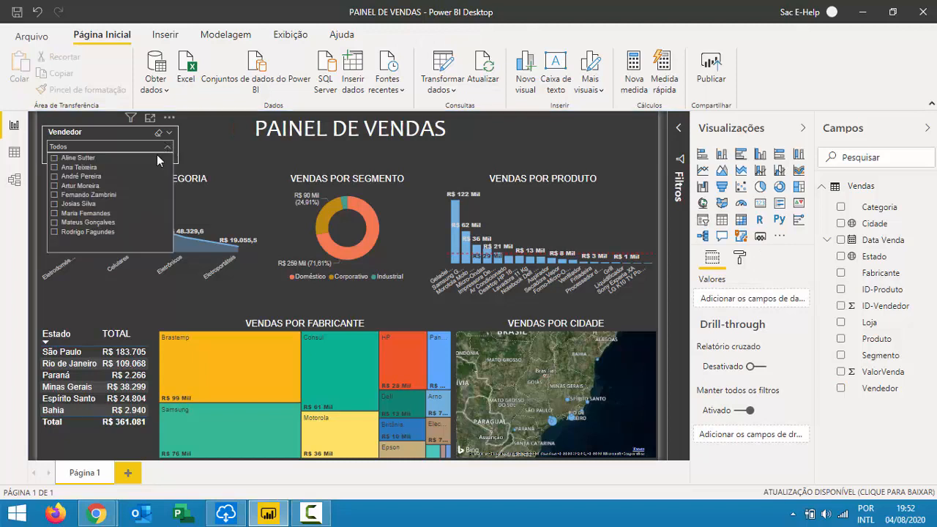
{"action": "left_click", "coordinate": [84, 187]}
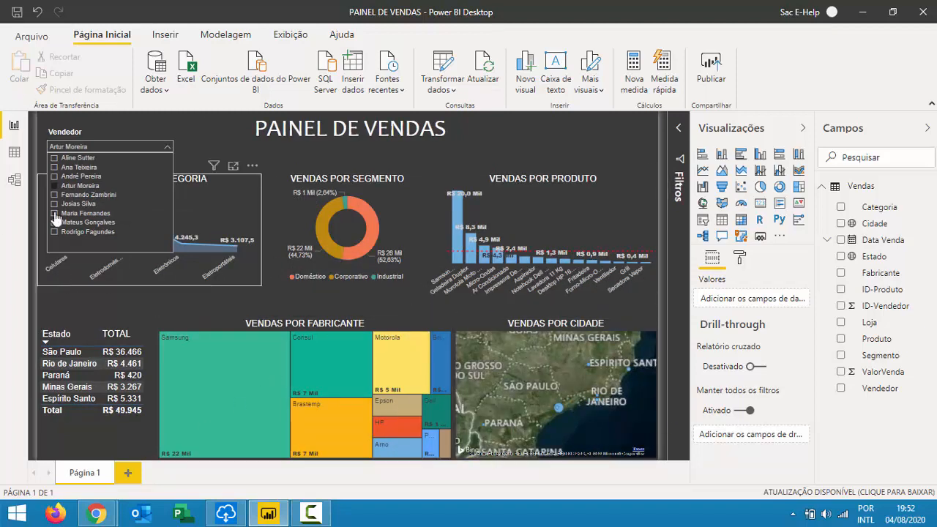
{"action": "left_click", "coordinate": [170, 145]}
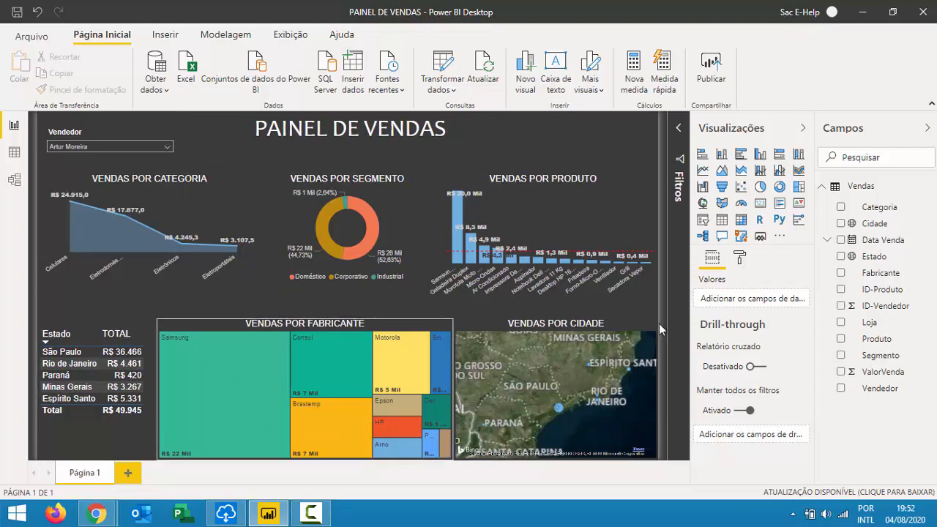
{"action": "left_click", "coordinate": [167, 146]}
{"action": "left_click", "coordinate": [106, 158]}
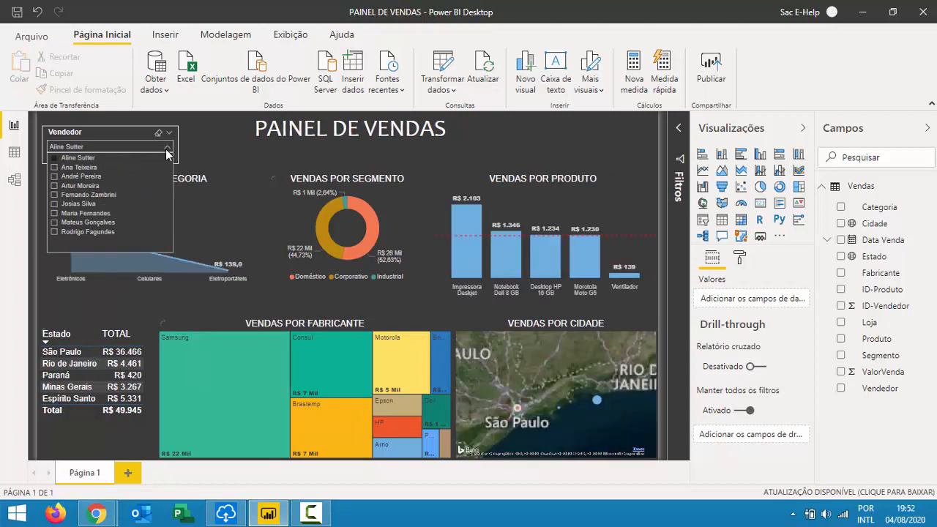
{"action": "left_click", "coordinate": [167, 146]}
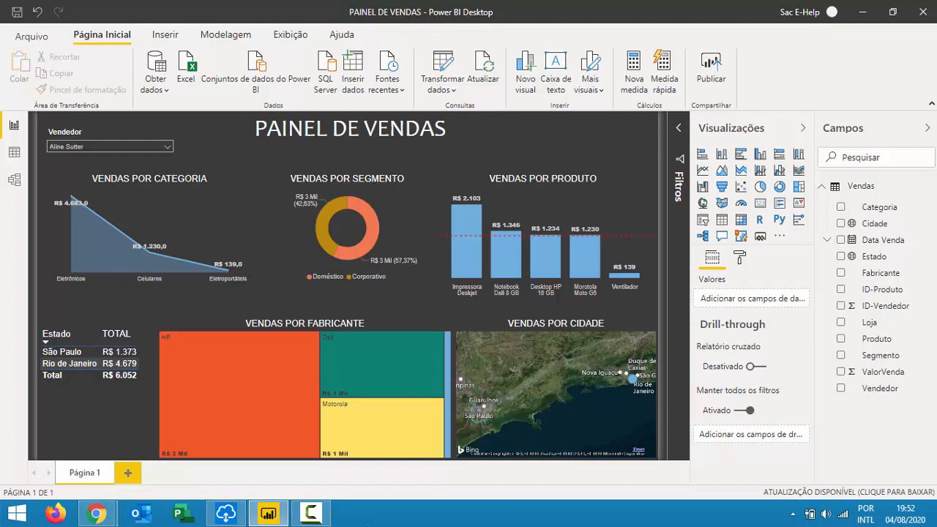
Cross-filter the visuals to São Paulo, clear it, then highlight Dell's sales.
{"action": "left_click", "coordinate": [66, 353]}
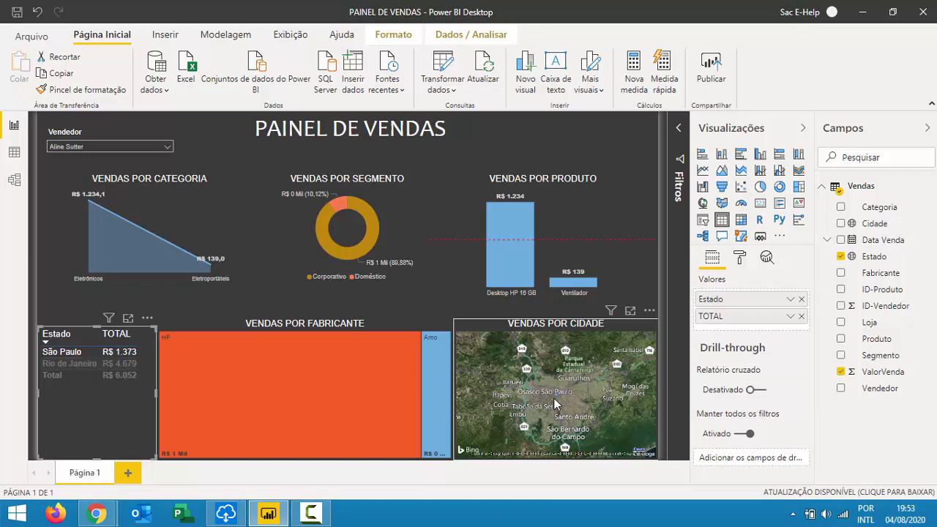
{"action": "left_click", "coordinate": [76, 354]}
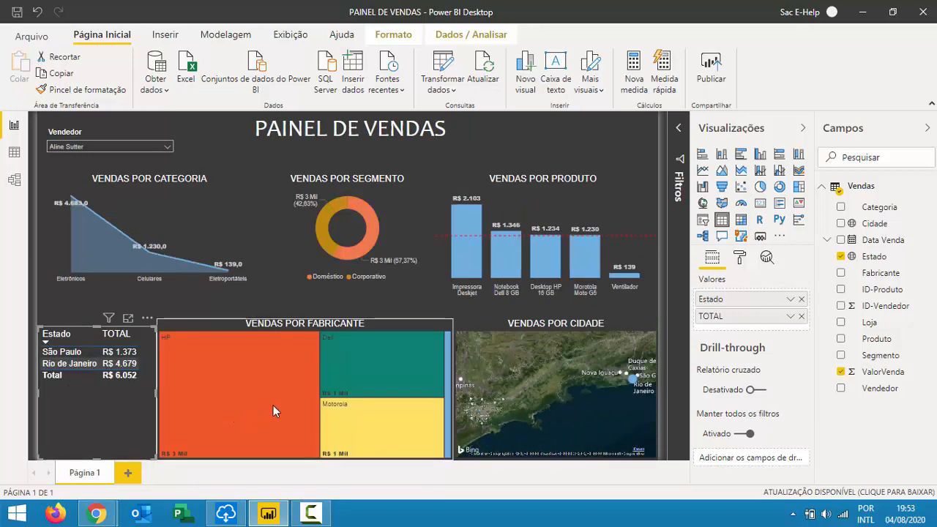
{"action": "mouse_move", "coordinate": [382, 428]}
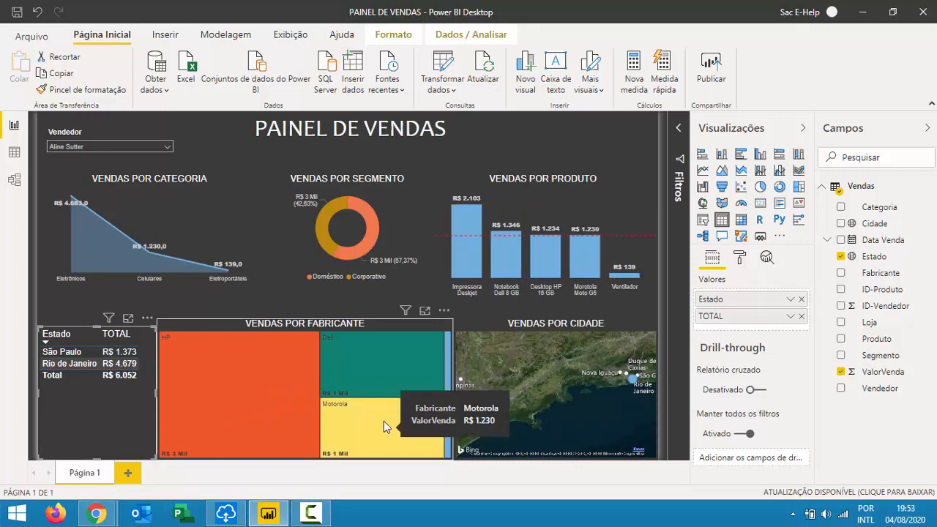
{"action": "mouse_move", "coordinate": [369, 370]}
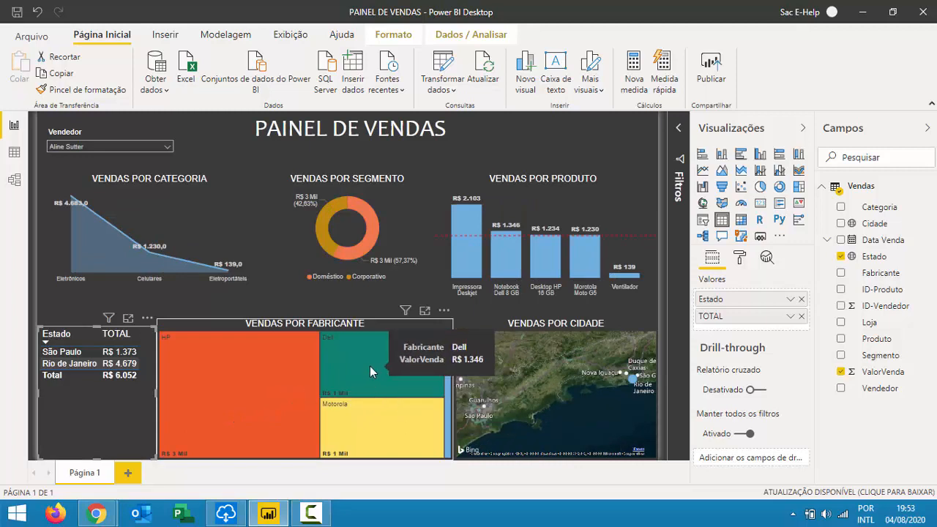
{"action": "left_click", "coordinate": [370, 366]}
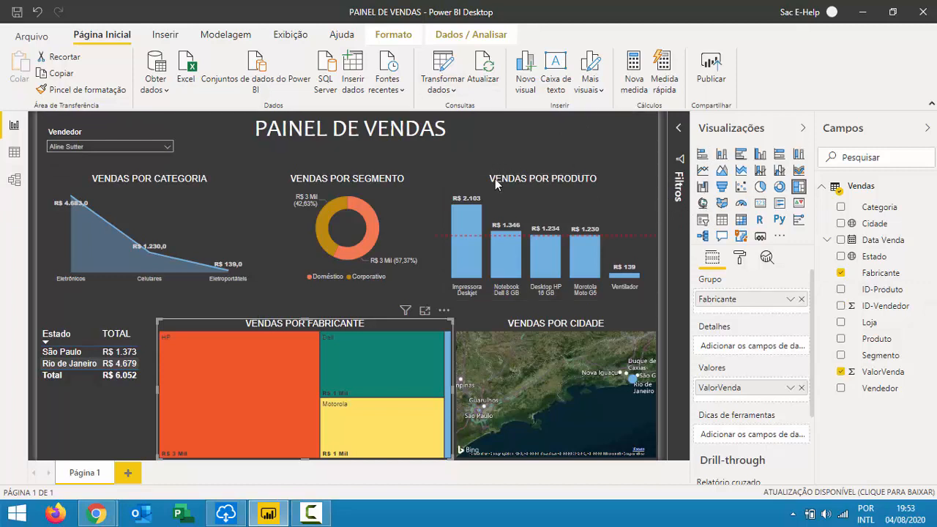
Insert an empty slicer, undoing Data Venda accidentally dropped on the category chart.
{"action": "left_click", "coordinate": [473, 160]}
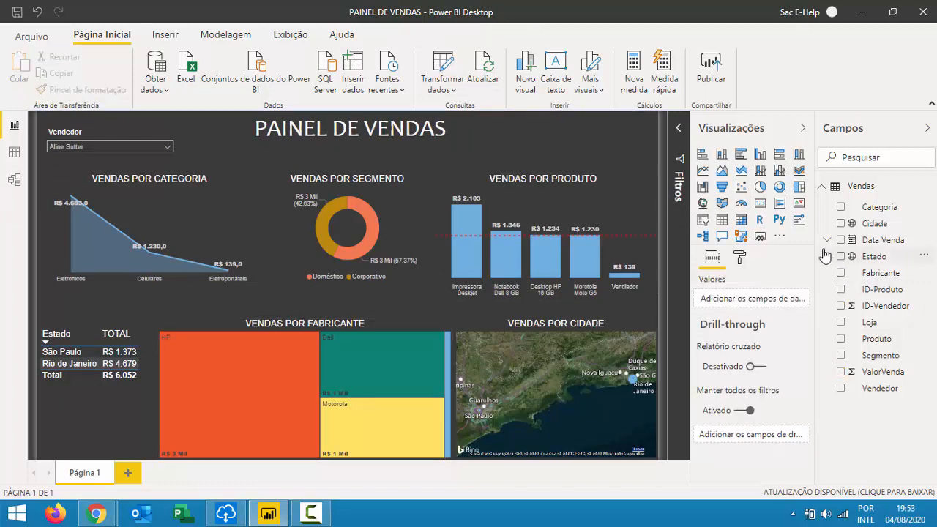
{"action": "left_click", "coordinate": [705, 219]}
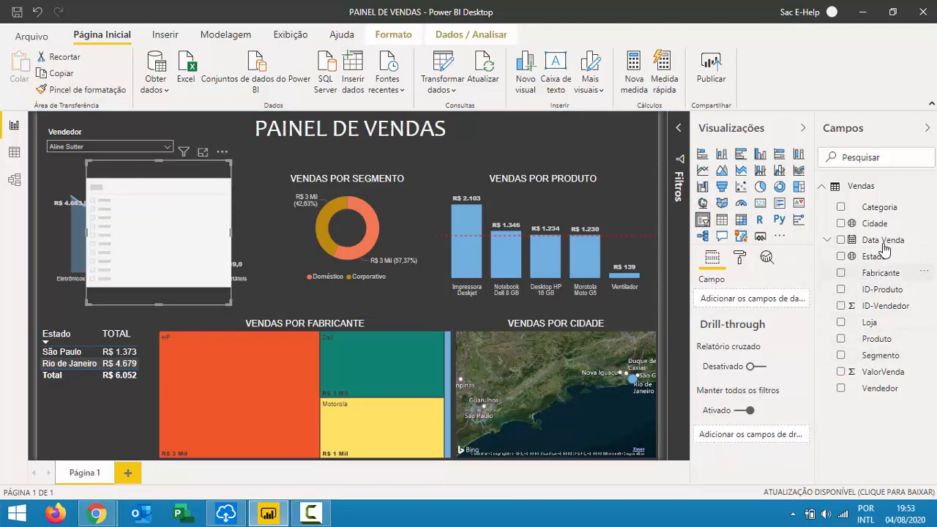
{"action": "left_click_drag", "start_coordinate": [883, 241], "coordinate": [175, 205]}
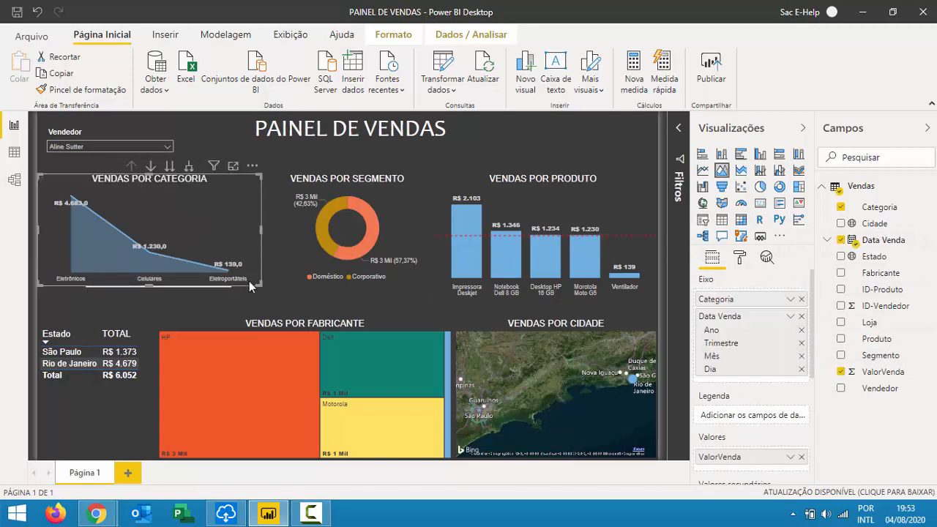
{"action": "mouse_move", "coordinate": [239, 219]}
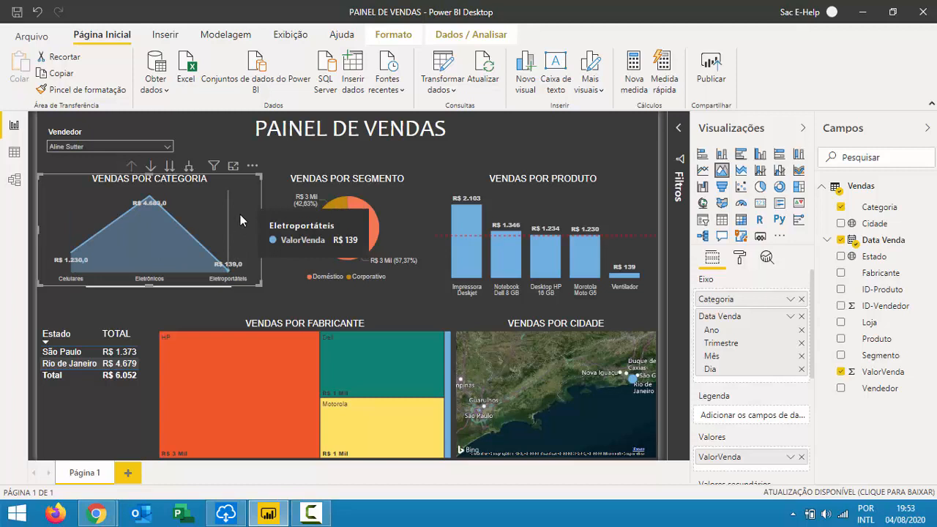
{"action": "key", "text": "ctrl+z"}
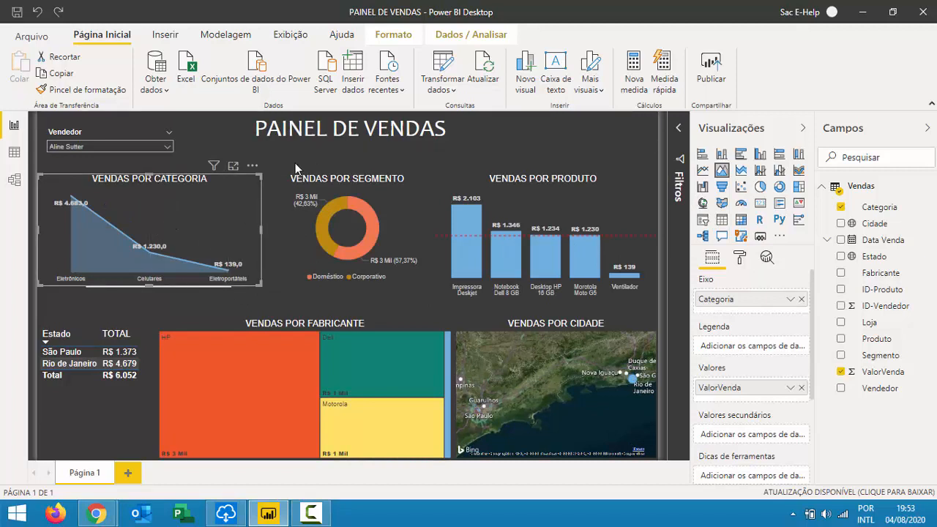
{"action": "key", "text": "ctrl+z"}
Bind Data Venda to the slicer and shape it as a thin strip above the product chart.
{"action": "left_click_drag", "start_coordinate": [176, 230], "coordinate": [605, 177]}
{"action": "left_click_drag", "start_coordinate": [907, 241], "coordinate": [611, 157]}
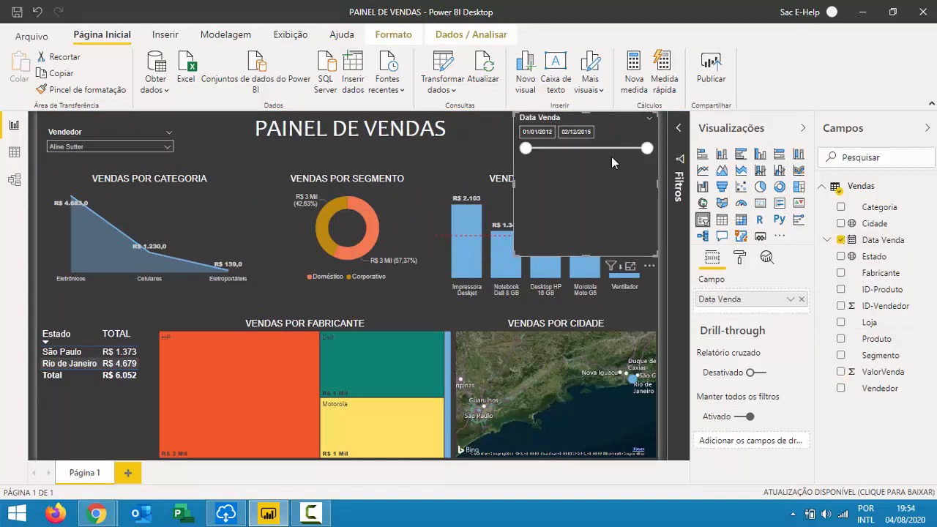
{"action": "left_click_drag", "start_coordinate": [516, 251], "coordinate": [473, 158]}
Set the Data Venda start year to 2014 and the end date to 18/11/2015.
{"action": "left_click", "coordinate": [493, 129]}
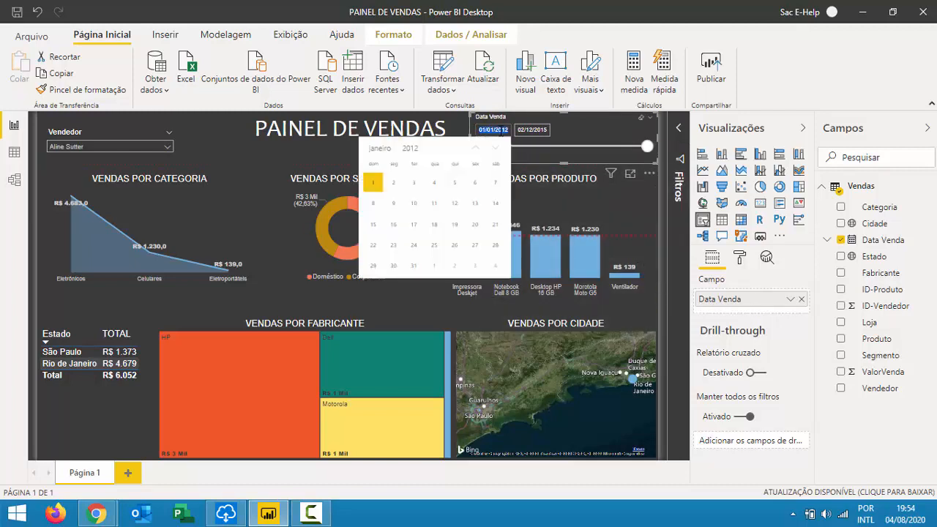
{"action": "left_click", "coordinate": [414, 149]}
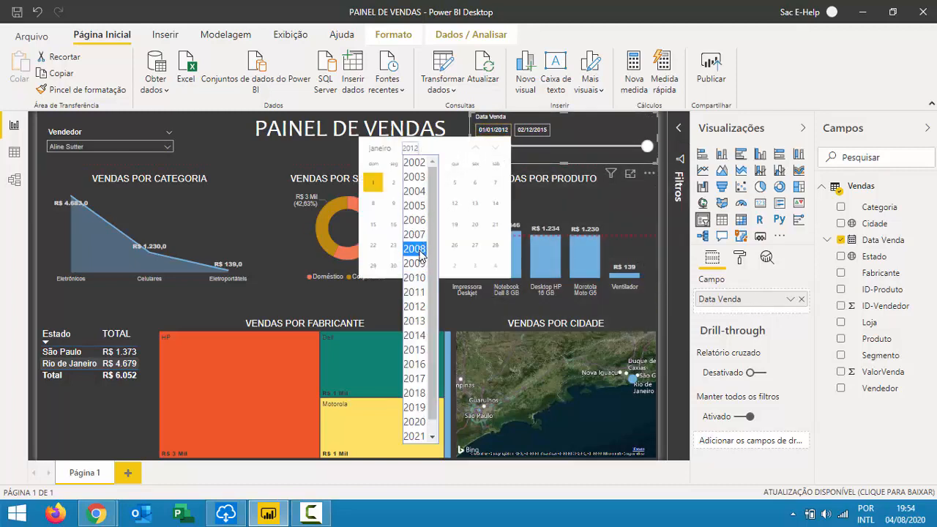
{"action": "left_click", "coordinate": [414, 337]}
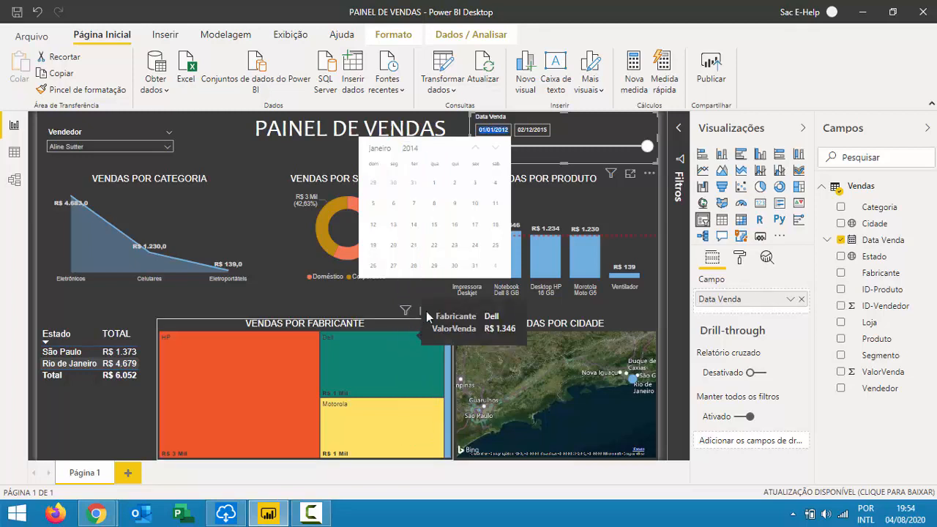
{"action": "left_click", "coordinate": [542, 132]}
{"action": "left_click", "coordinate": [545, 130]}
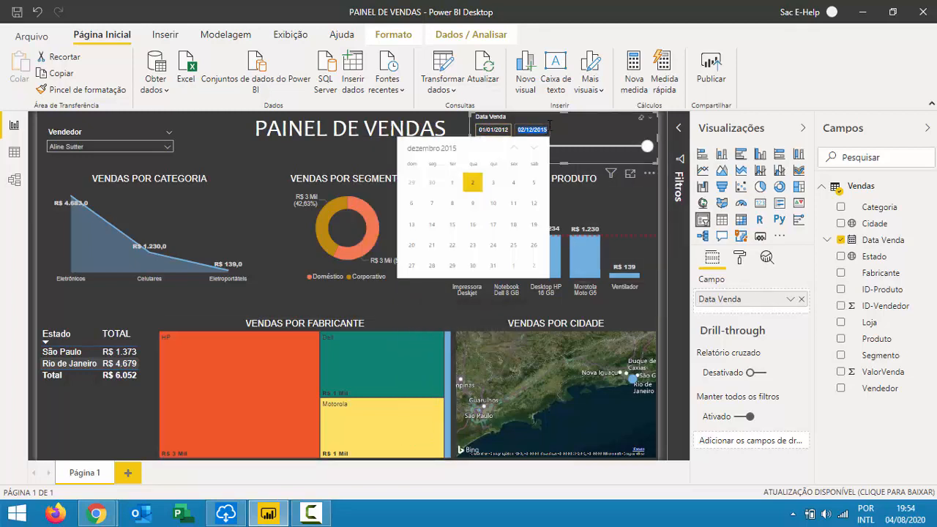
{"action": "left_click", "coordinate": [432, 149]}
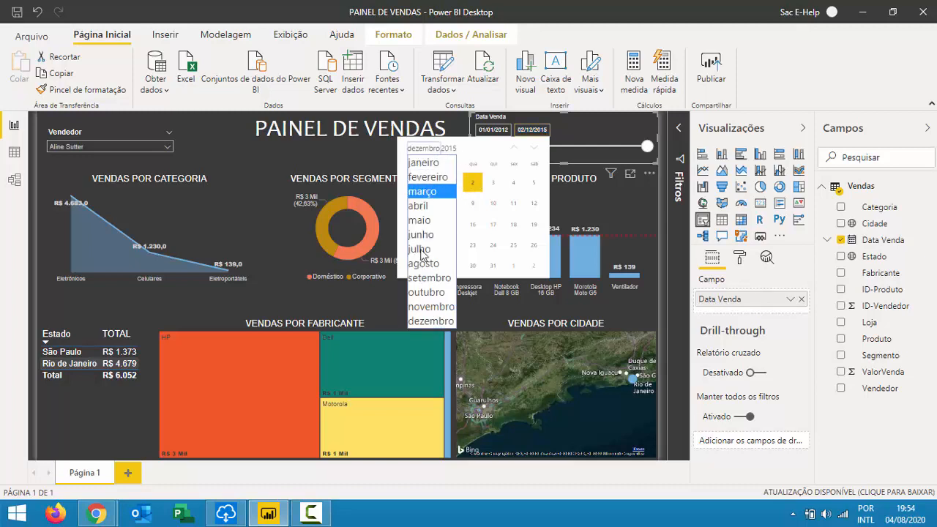
{"action": "left_click", "coordinate": [429, 307]}
{"action": "left_click", "coordinate": [474, 230]}
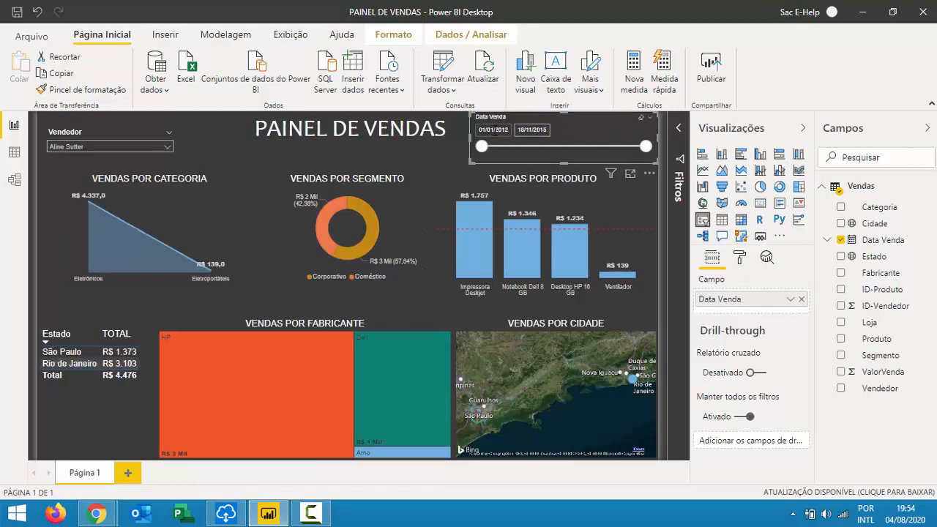
Set the Data Venda start date to 01/01/2014.
{"action": "left_click", "coordinate": [492, 130]}
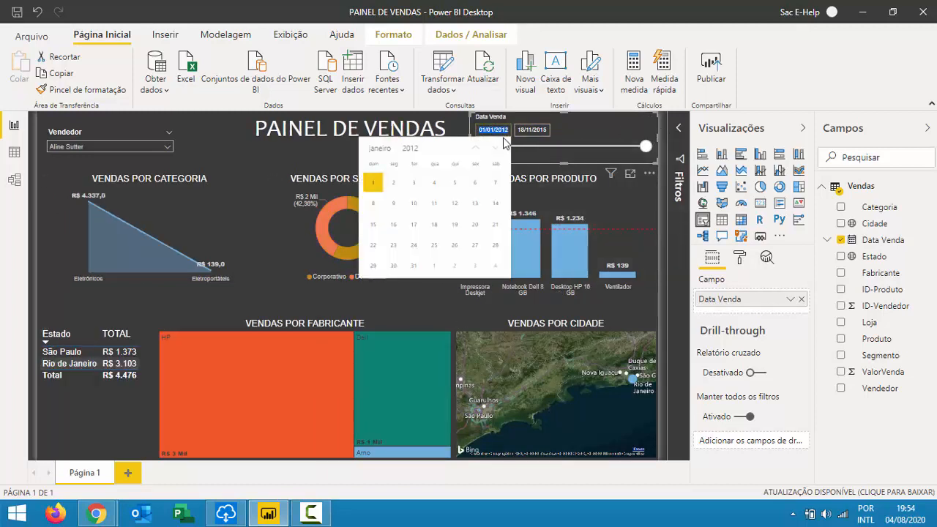
{"action": "left_click", "coordinate": [411, 149]}
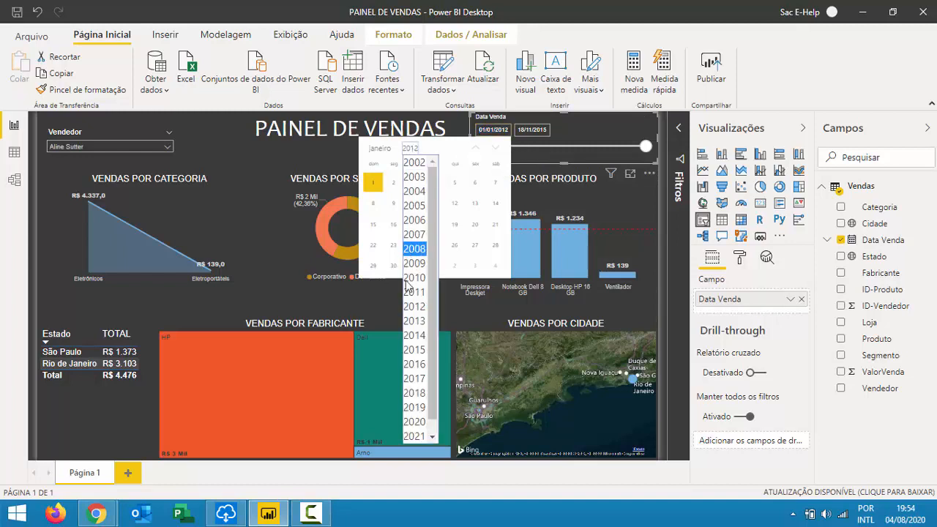
{"action": "left_click", "coordinate": [413, 336]}
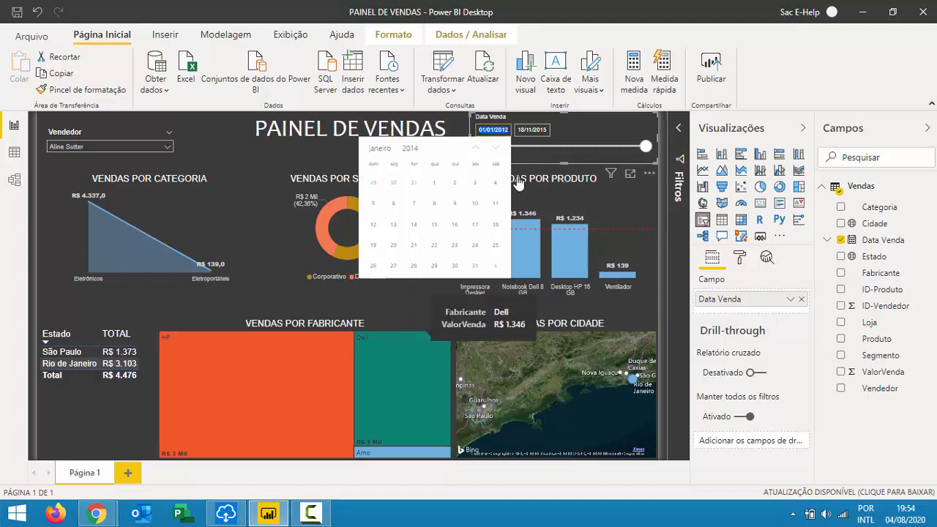
{"action": "left_click", "coordinate": [498, 129]}
{"action": "left_click", "coordinate": [498, 130]}
{"action": "left_click", "coordinate": [490, 131]}
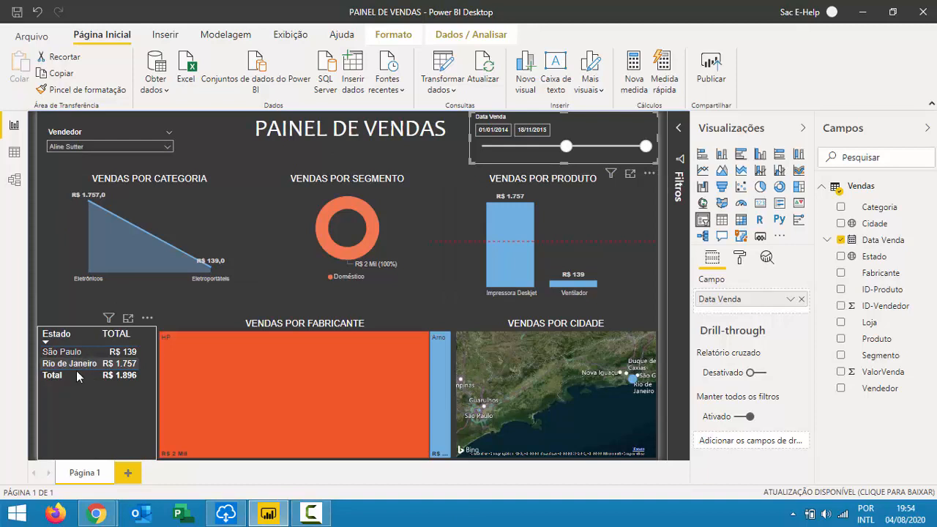
Clear the Vendedor slicer so it shows Todos.
{"action": "left_click", "coordinate": [96, 147]}
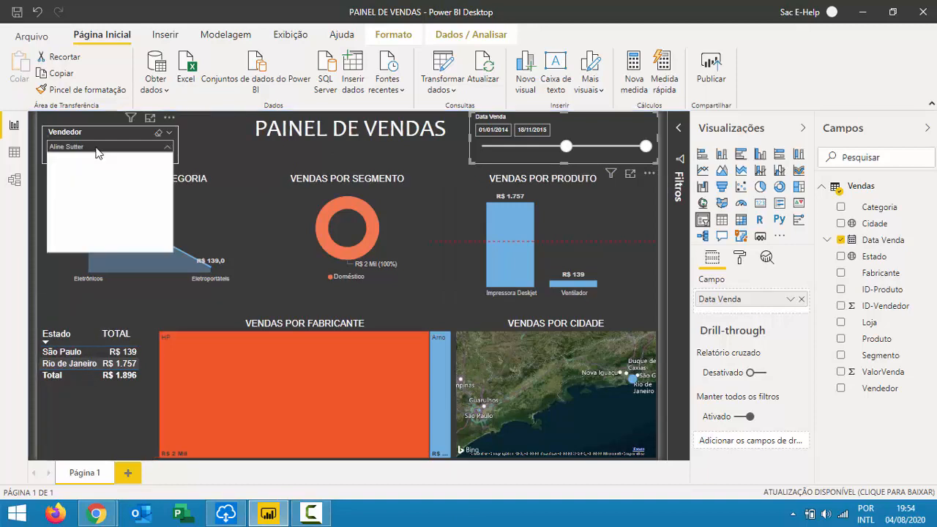
{"action": "left_click", "coordinate": [159, 134]}
{"action": "left_click", "coordinate": [159, 137]}
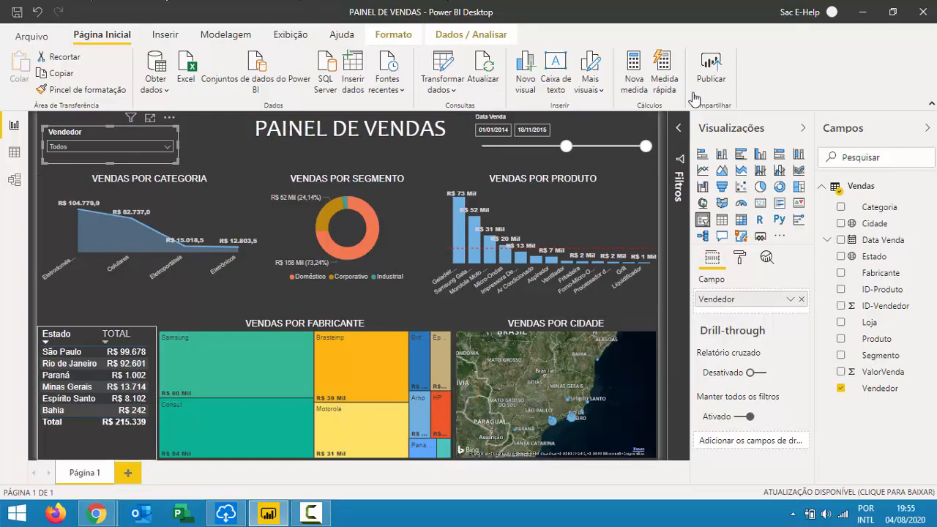
Collapse the Visualizações and Campos panes and deselect the seller slicer.
{"action": "left_click", "coordinate": [805, 128]}
{"action": "left_click", "coordinate": [928, 128]}
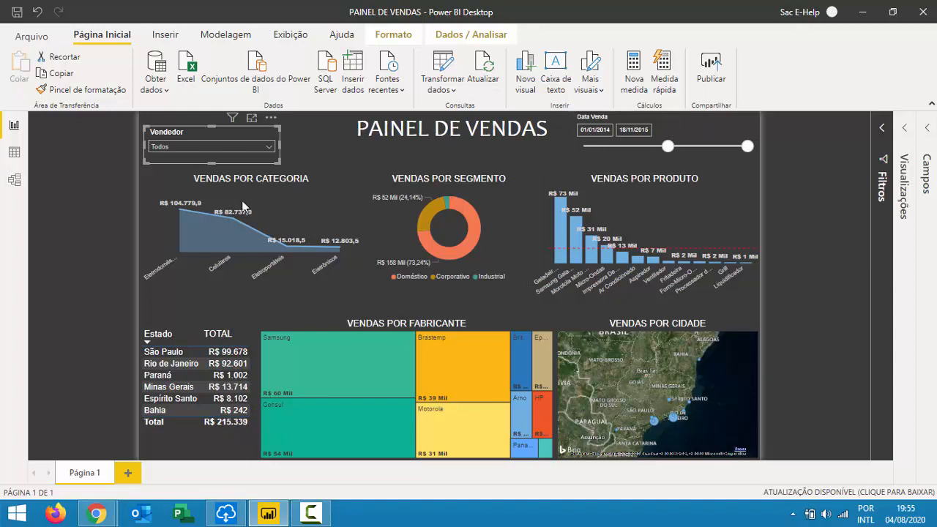
{"action": "left_click", "coordinate": [386, 210]}
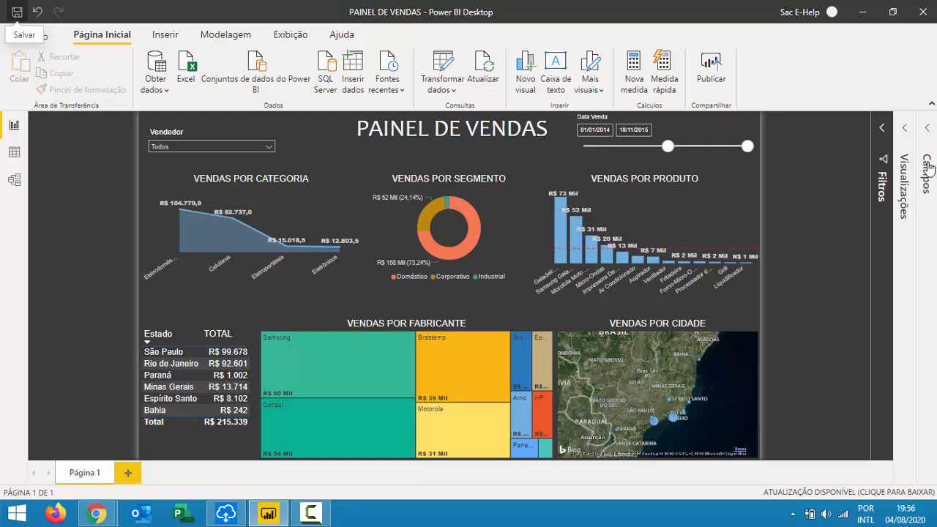
Close Power BI Desktop, leave the Meet microphone unmuted, and open File Explorer.
{"action": "left_click", "coordinate": [924, 13]}
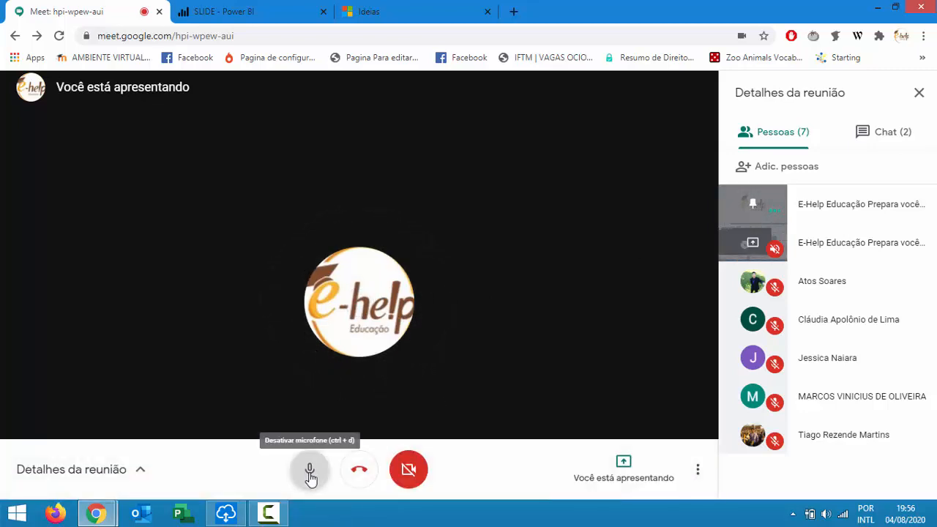
{"action": "left_click", "coordinate": [310, 472]}
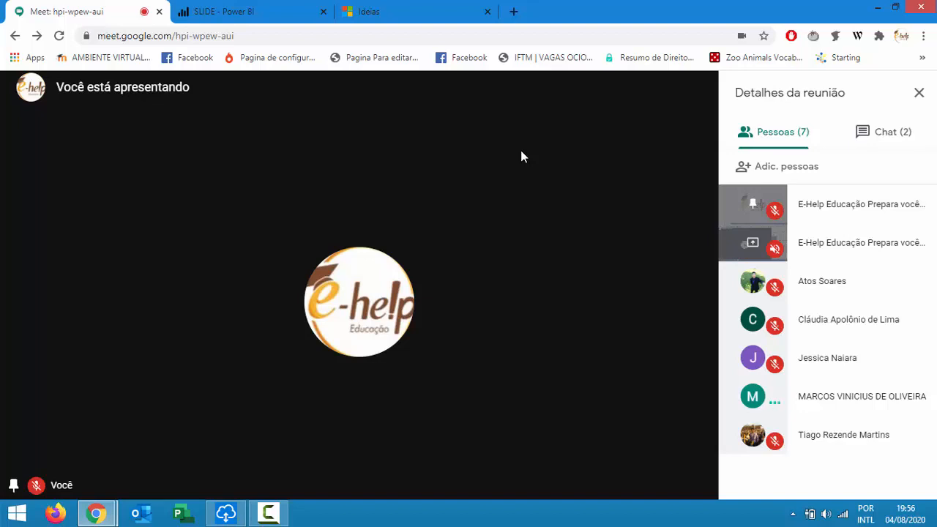
{"action": "key", "text": "ctrl+d"}
{"action": "key", "text": "ctrl+d"}
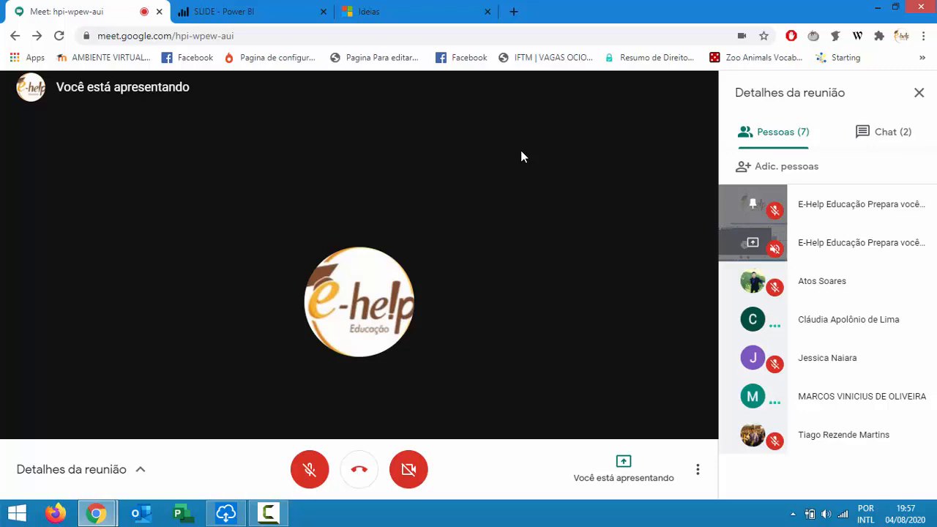
{"action": "key", "text": "ctrl+d"}
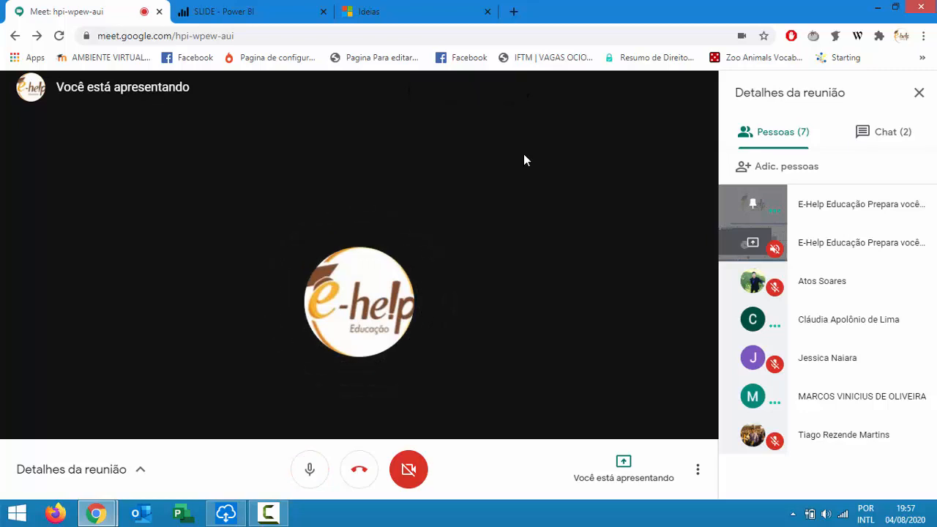
{"action": "key", "text": "ctrl+d"}
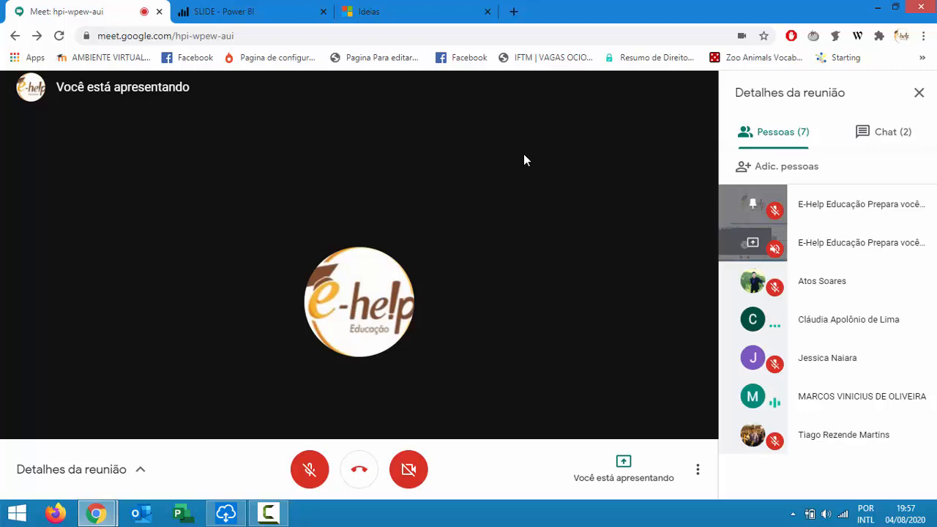
{"action": "key", "text": "ctrl+d"}
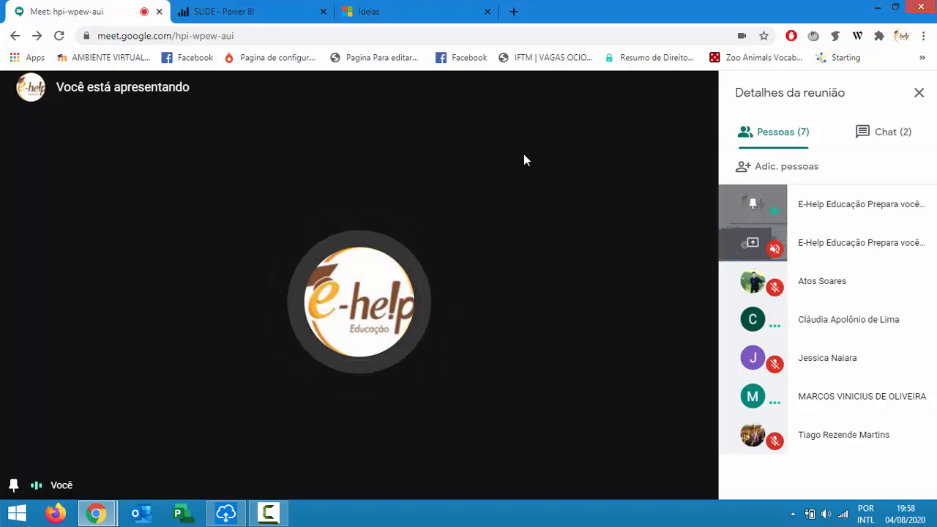
{"action": "mouse_move", "coordinate": [437, 205]}
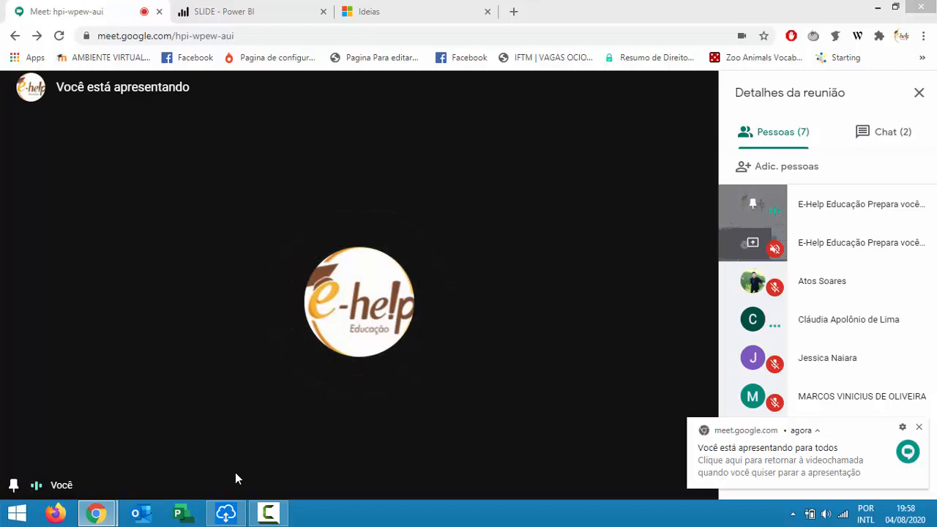
{"action": "key", "text": "super+e"}
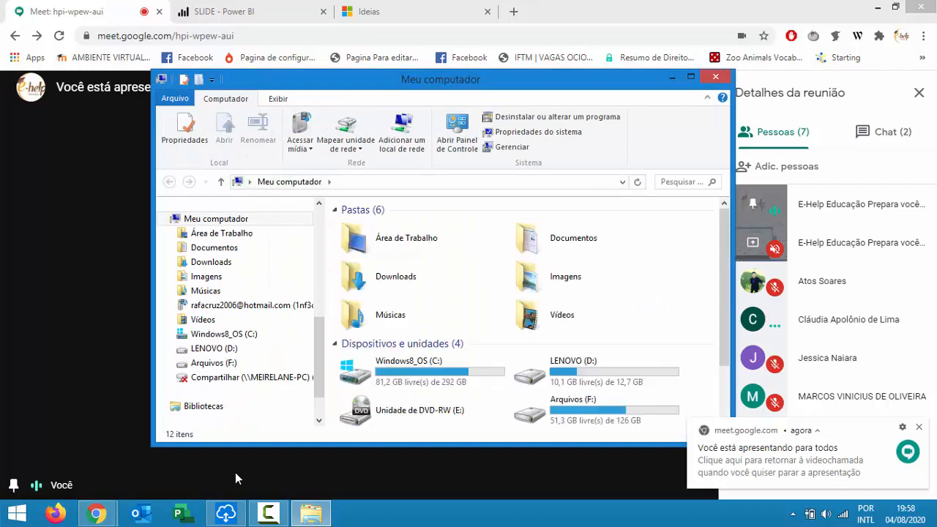
Navigate to F: > E-HELP > CLIENTES - PROJETOS EXECUTADOS > GETINFO Time AGil.
{"action": "double_click", "coordinate": [580, 416]}
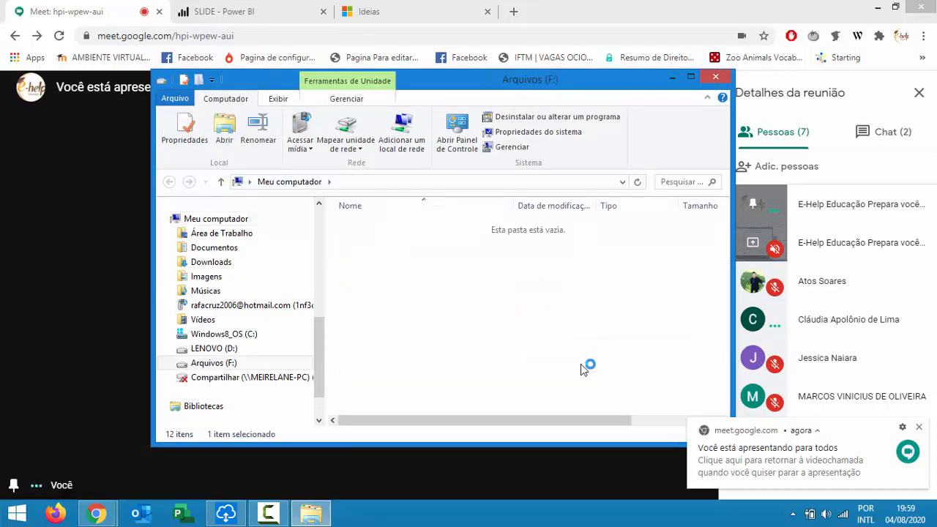
{"action": "left_click", "coordinate": [413, 297]}
{"action": "double_click", "coordinate": [412, 294]}
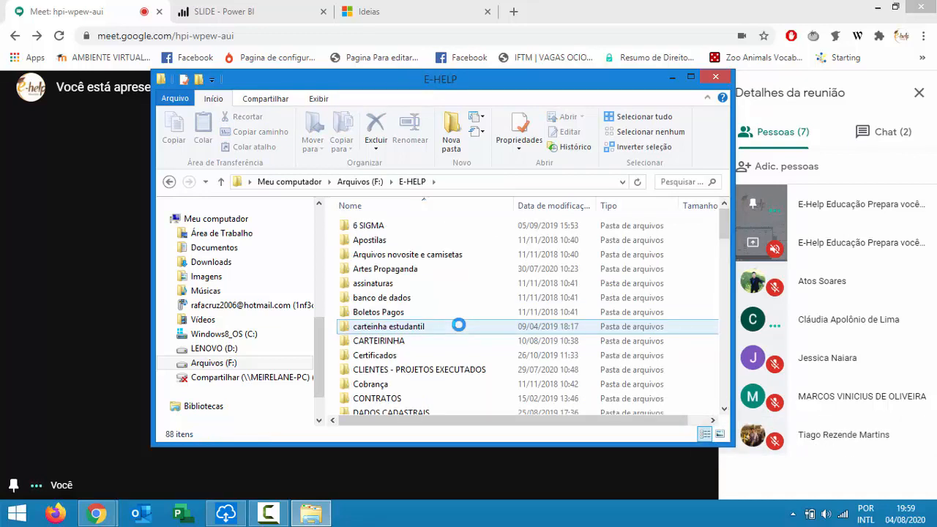
{"action": "double_click", "coordinate": [408, 370]}
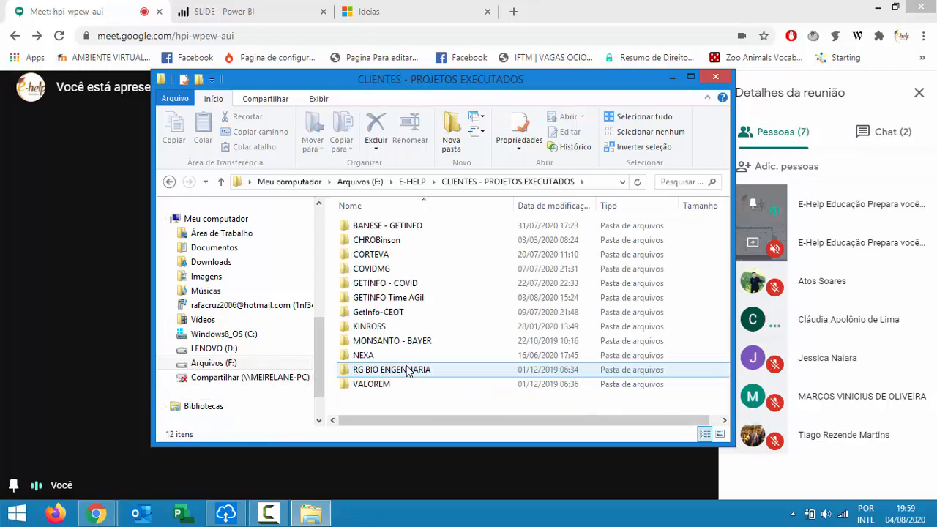
{"action": "left_click", "coordinate": [420, 299]}
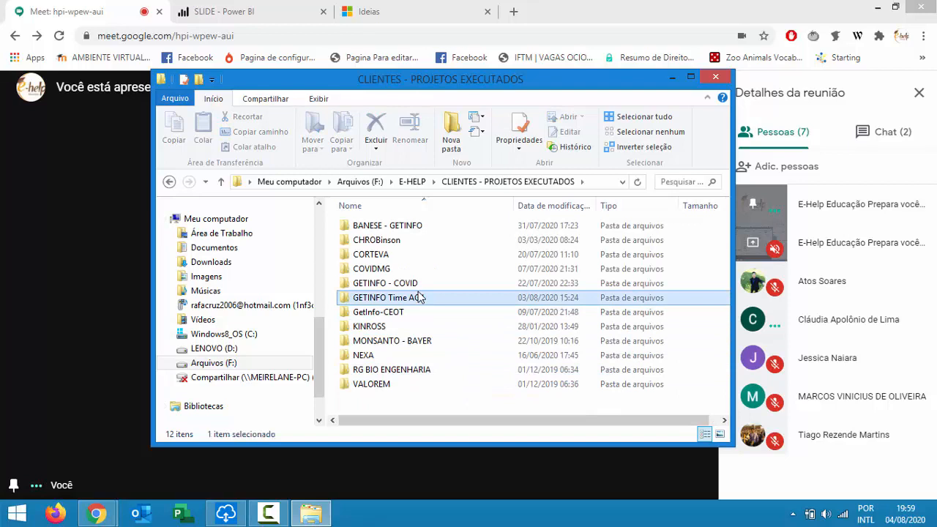
{"action": "double_click", "coordinate": [421, 297]}
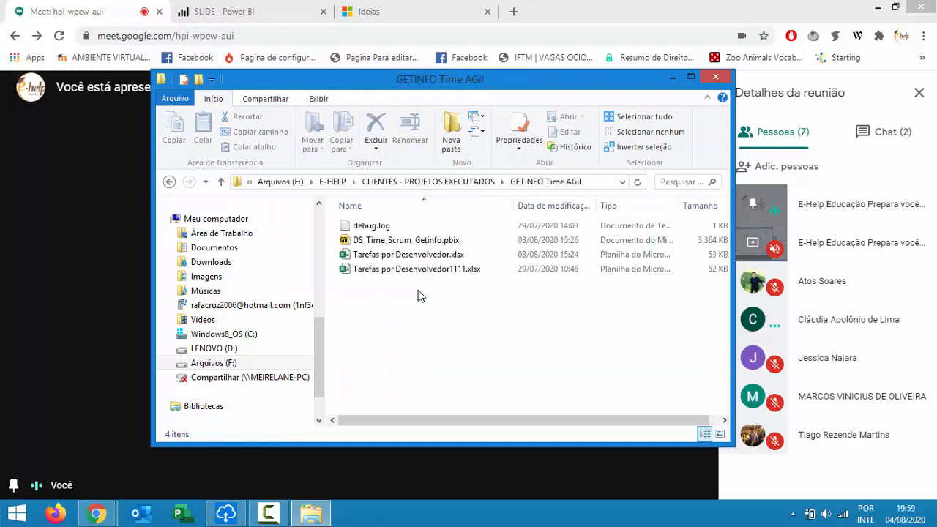
Open Tarefas por Desenvolvedor.xlsx in Excel, dismissing the command-sending error.
{"action": "left_click", "coordinate": [449, 254]}
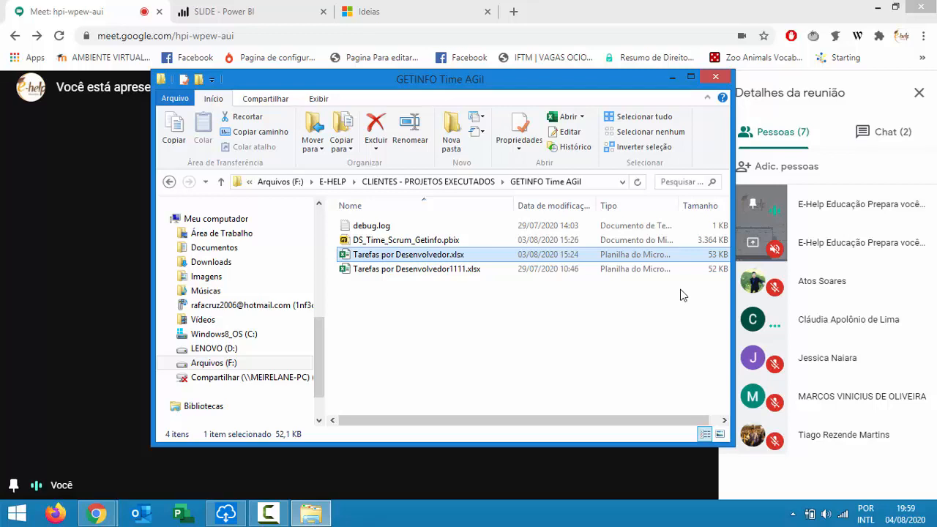
{"action": "key", "text": "Return"}
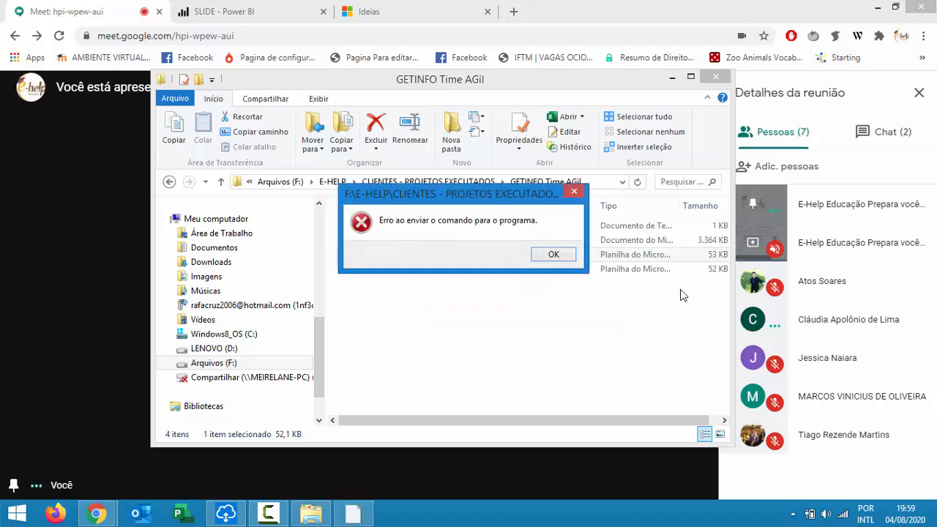
{"action": "key", "text": "Return"}
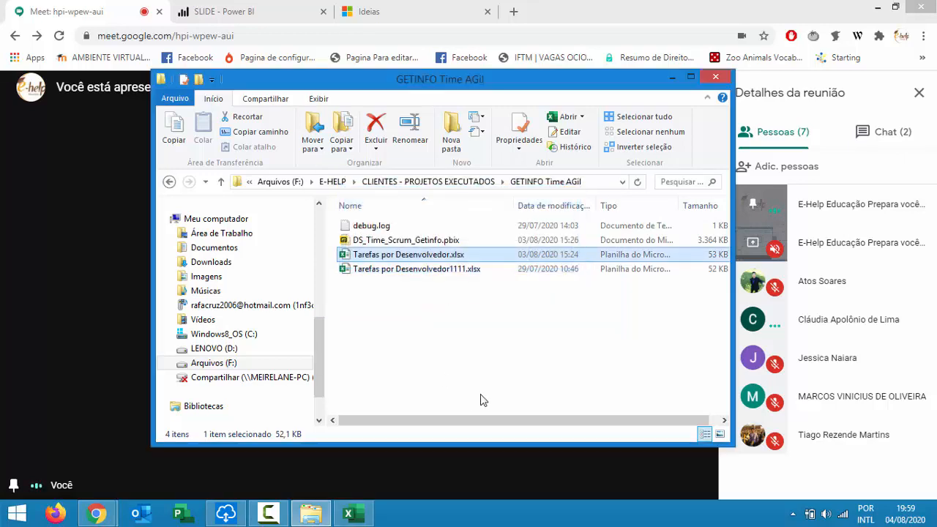
{"action": "double_click", "coordinate": [407, 253]}
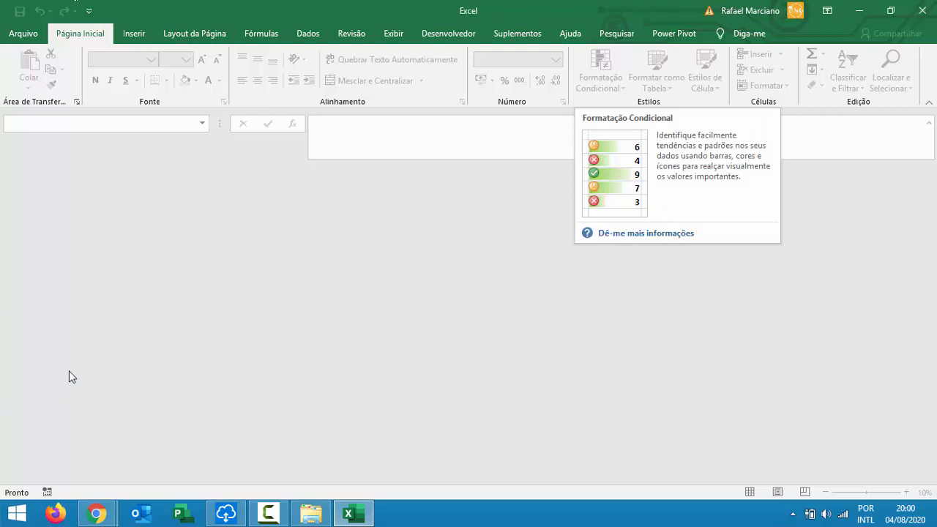
Open Tarefas por Desenvolvedor.xlsx and select the project names and sprint points block.
{"action": "left_click", "coordinate": [299, 518]}
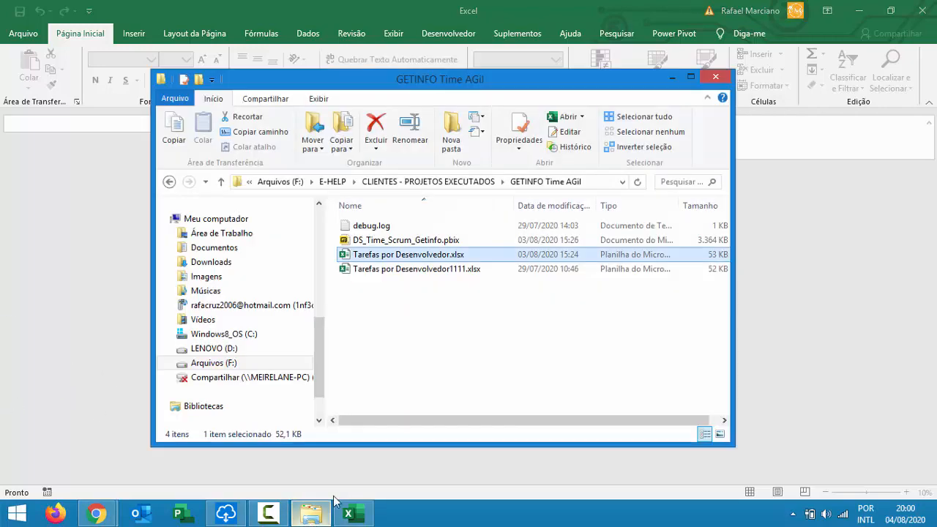
{"action": "double_click", "coordinate": [389, 256]}
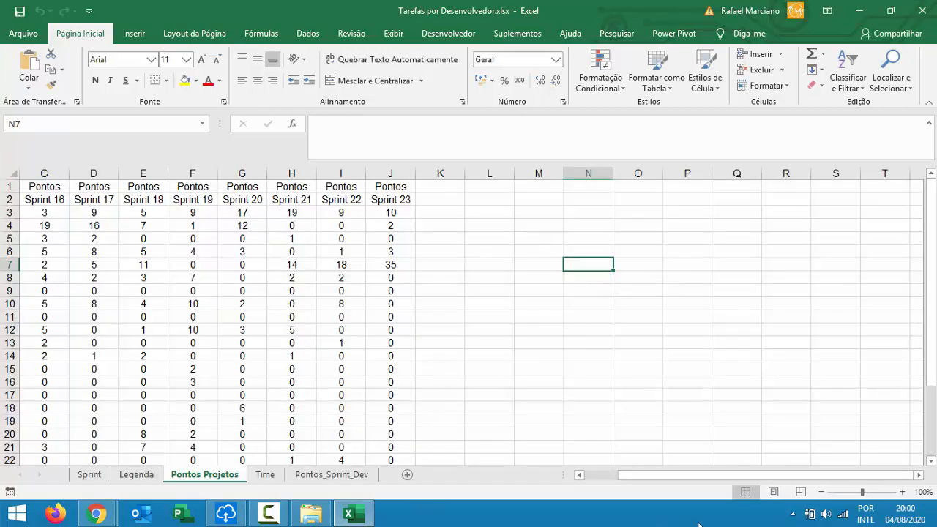
{"action": "left_click_drag", "start_coordinate": [738, 477], "coordinate": [705, 477]}
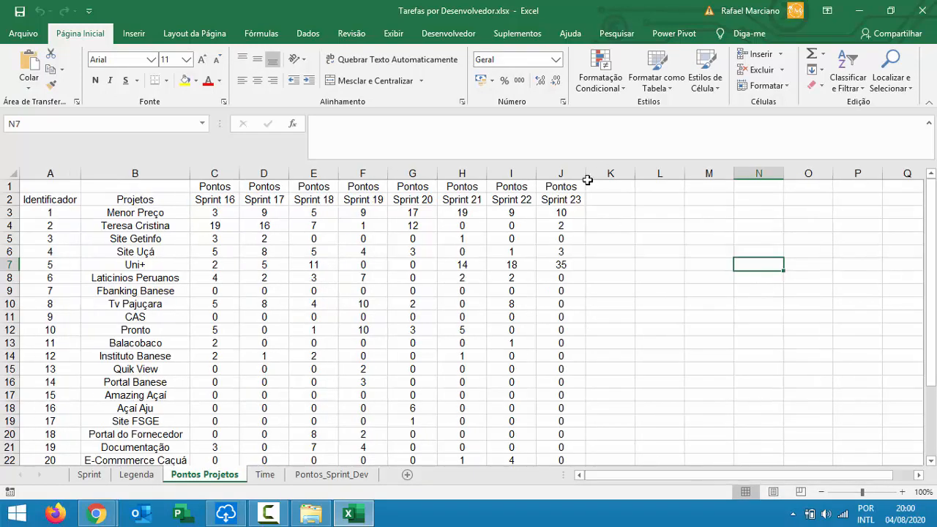
{"action": "left_click", "coordinate": [560, 200]}
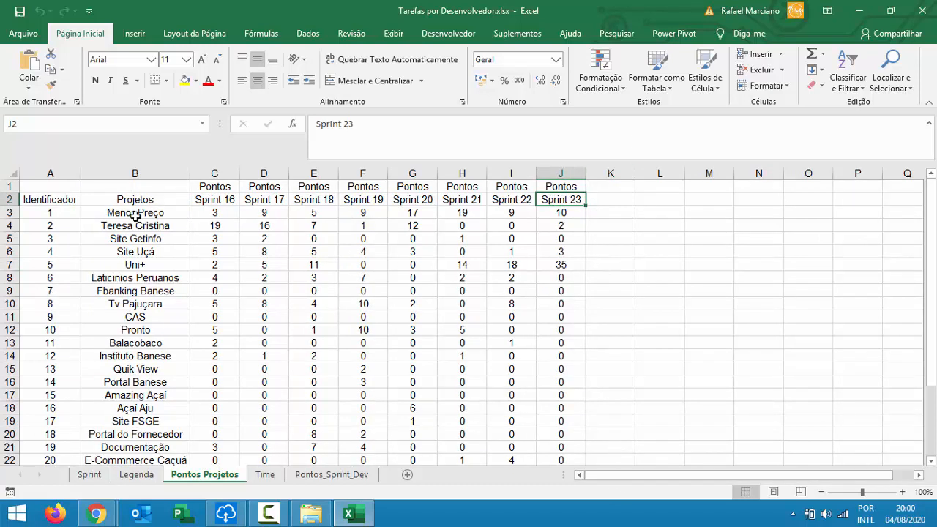
{"action": "left_click_drag", "start_coordinate": [136, 216], "coordinate": [564, 446]}
{"action": "scroll", "coordinate": [513, 441], "scroll_direction": "up", "scroll_amount": 3}
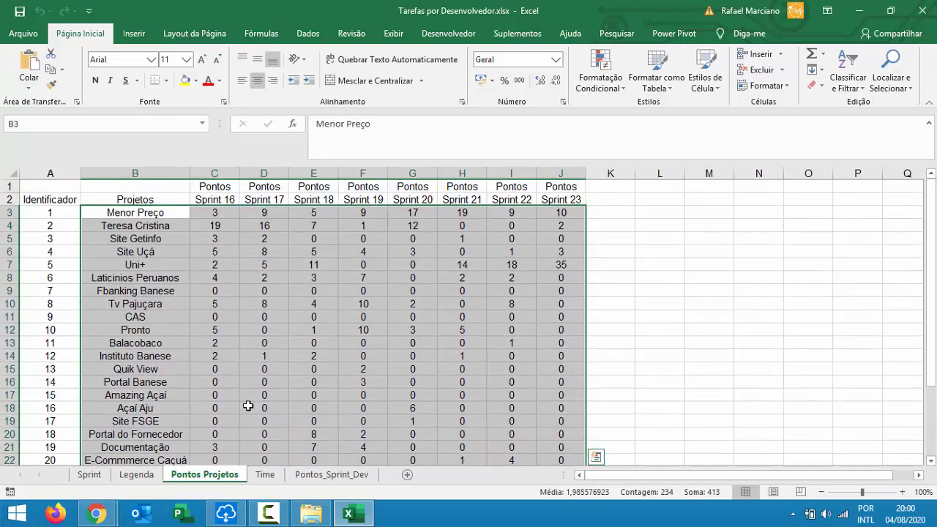
Launch DS_Time_Scrum_Getinfo.pbix and, while it loads, select the column B project names.
{"action": "left_click", "coordinate": [311, 513]}
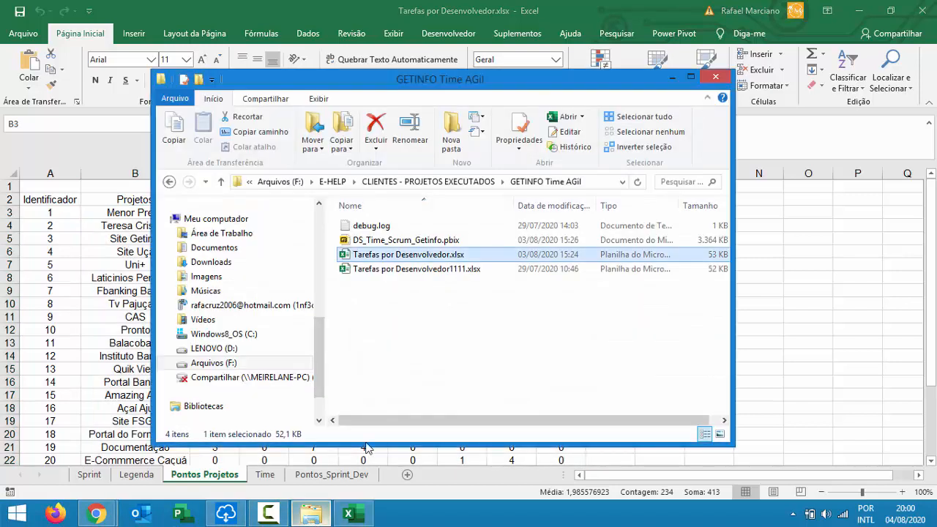
{"action": "double_click", "coordinate": [419, 241]}
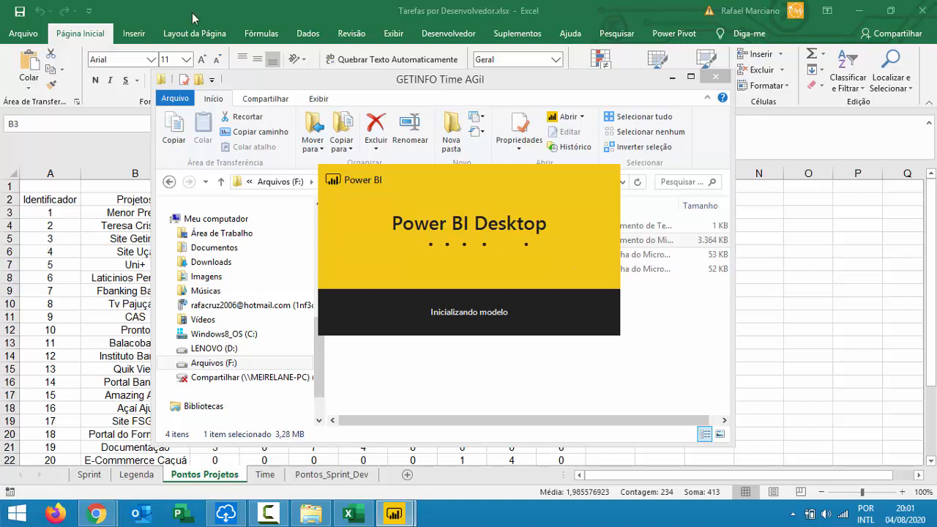
{"action": "left_click", "coordinate": [140, 3]}
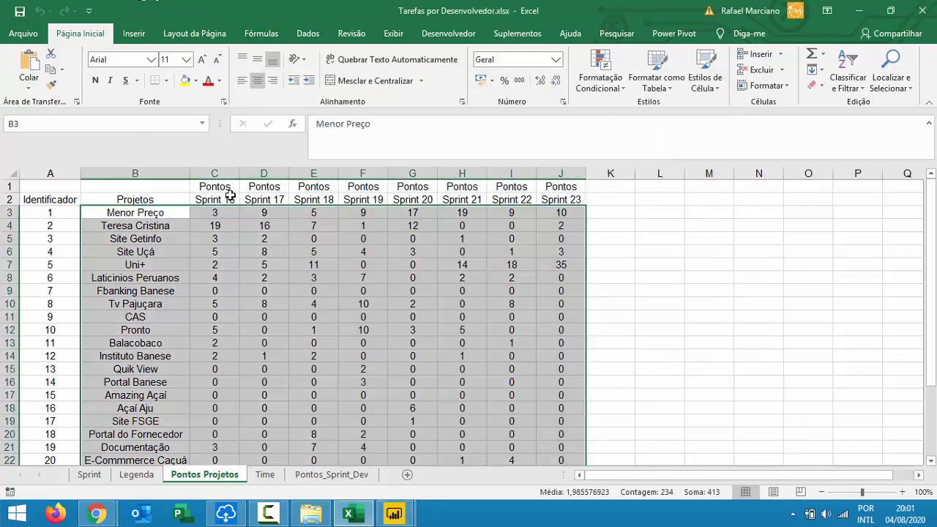
{"action": "left_click", "coordinate": [229, 196]}
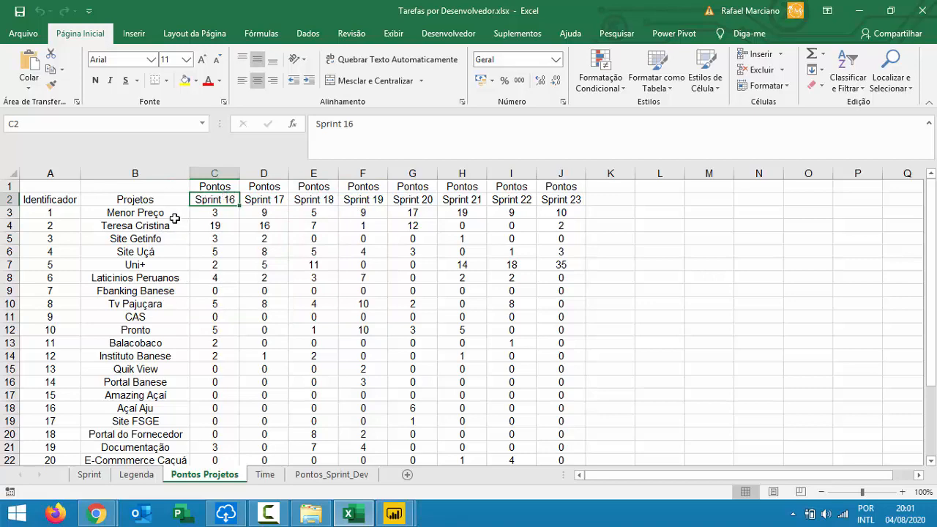
{"action": "left_click_drag", "start_coordinate": [175, 214], "coordinate": [161, 450]}
{"action": "mouse_move", "coordinate": [164, 383]}
{"action": "left_mouse_down"}
{"action": "mouse_move", "coordinate": [161, 366]}
{"action": "mouse_move", "coordinate": [164, 386]}
{"action": "left_mouse_up"}
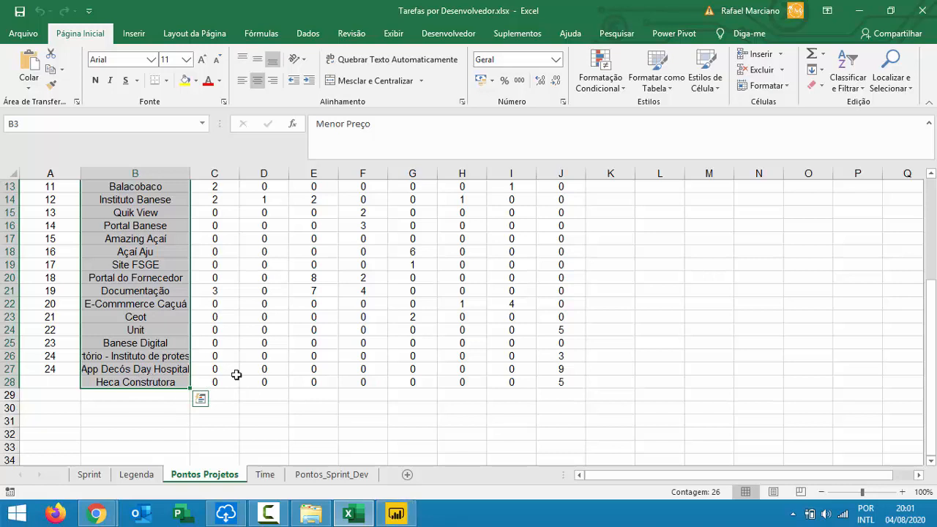
Inspect Menor Preço's points across all sprints on the Pontos Projetos sheet.
{"action": "scroll", "coordinate": [237, 375], "scroll_direction": "up", "scroll_amount": 1}
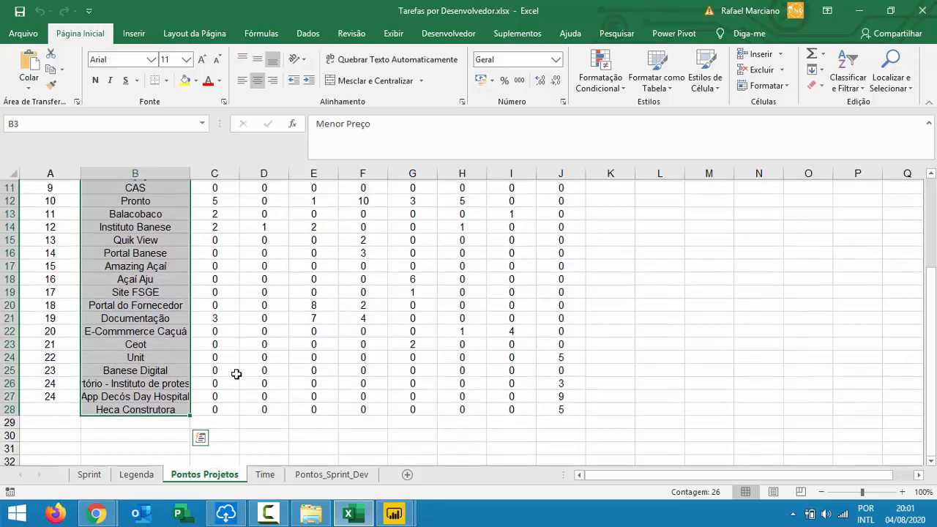
{"action": "scroll", "coordinate": [370, 425], "scroll_direction": "up", "scroll_amount": 3}
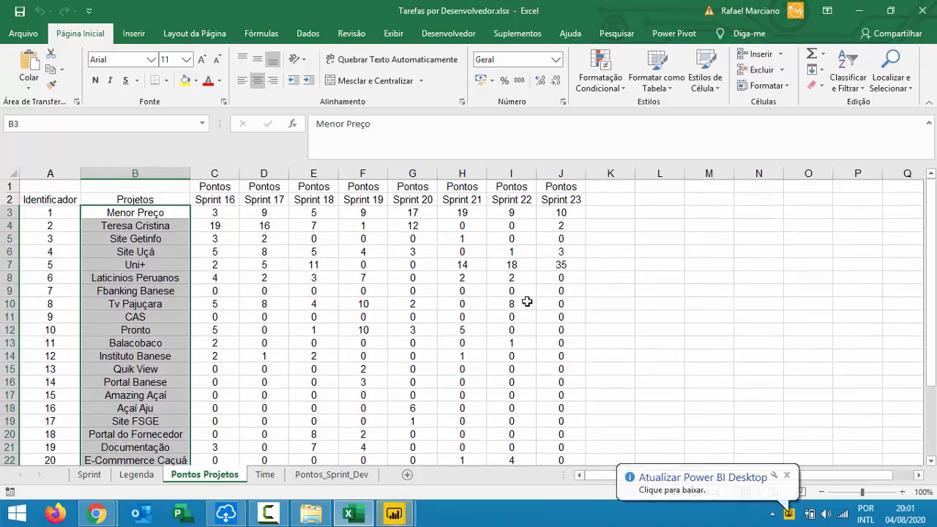
{"action": "left_click", "coordinate": [214, 212]}
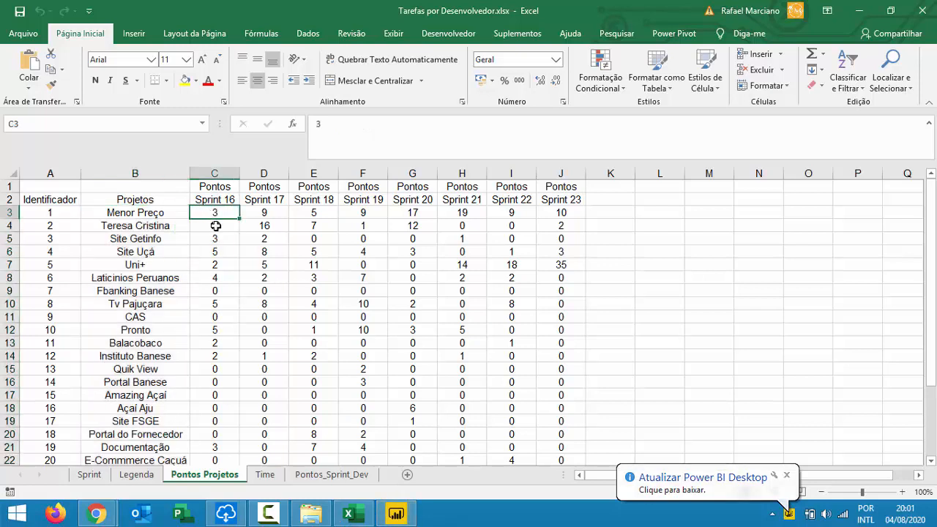
{"action": "left_click", "coordinate": [212, 226]}
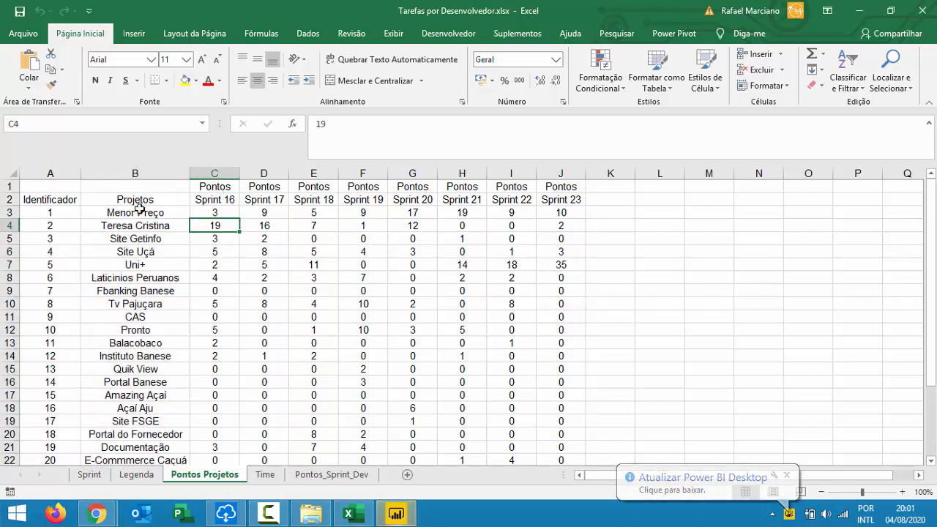
{"action": "left_click", "coordinate": [168, 212]}
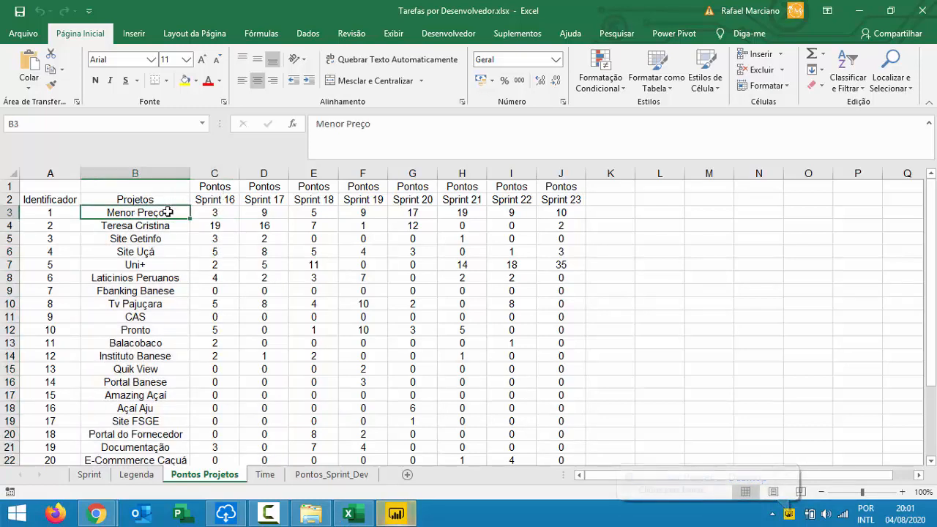
{"action": "left_click_drag", "start_coordinate": [215, 212], "coordinate": [549, 217]}
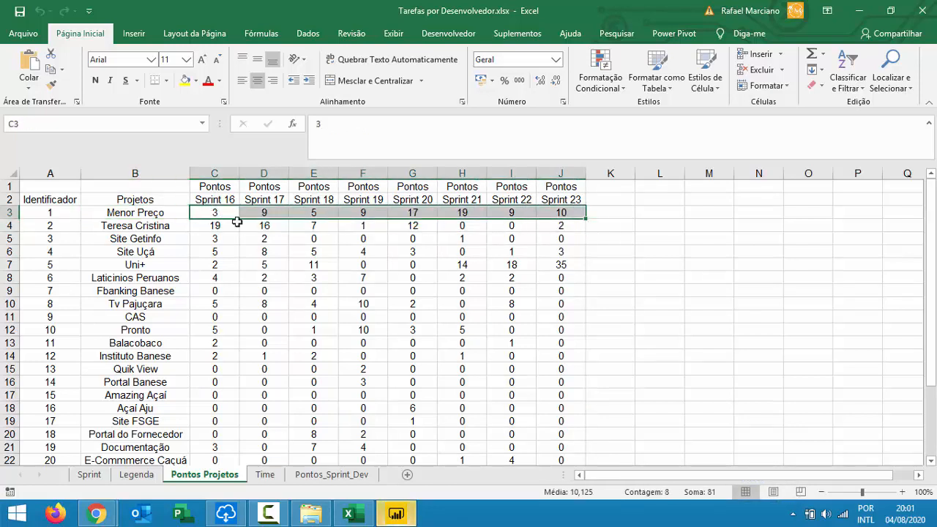
{"action": "left_click_drag", "start_coordinate": [182, 212], "coordinate": [184, 228]}
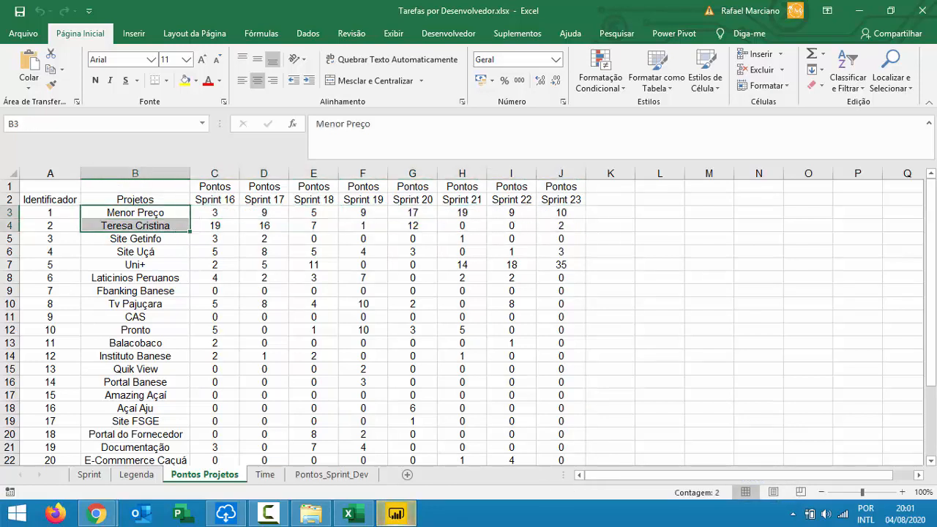
{"action": "left_click", "coordinate": [400, 513]}
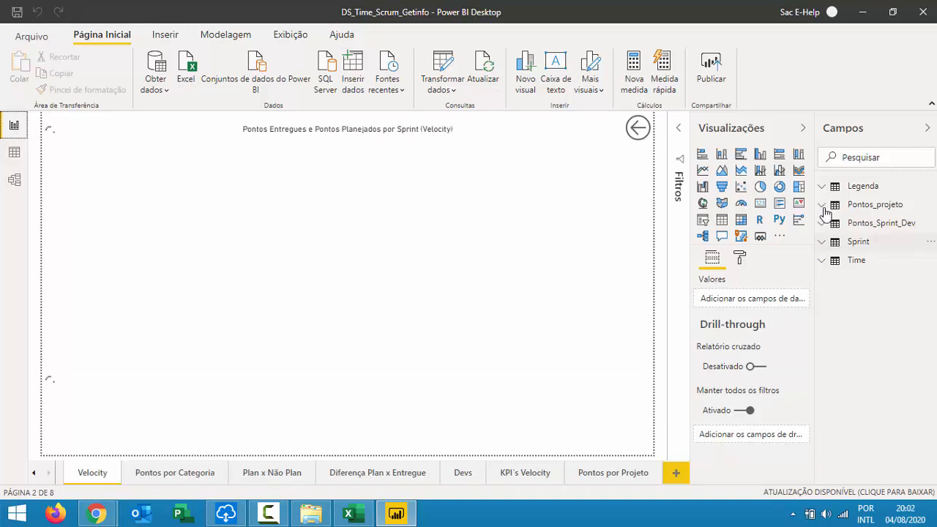
Expand Pontos_projeto in the Campos pane and open the Modelagem tab.
{"action": "left_click", "coordinate": [825, 212]}
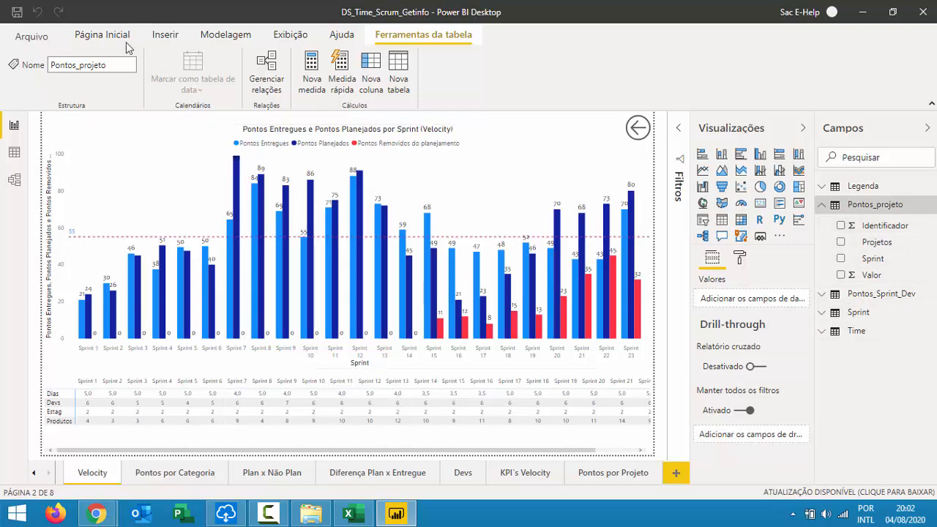
{"action": "left_click", "coordinate": [222, 36]}
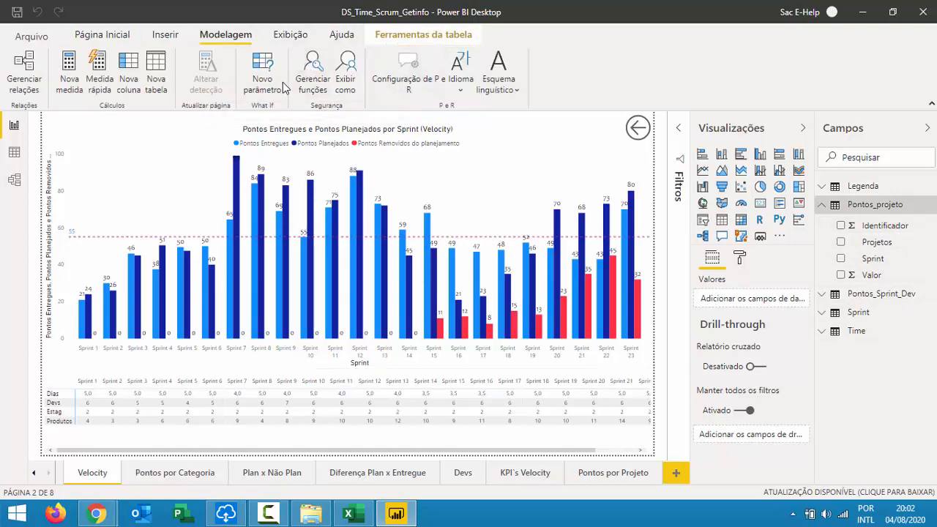
Open the Power Query editor from the Home commands, then switch back to the Tarefas por Desenvolvedor workbook.
{"action": "left_click", "coordinate": [103, 35]}
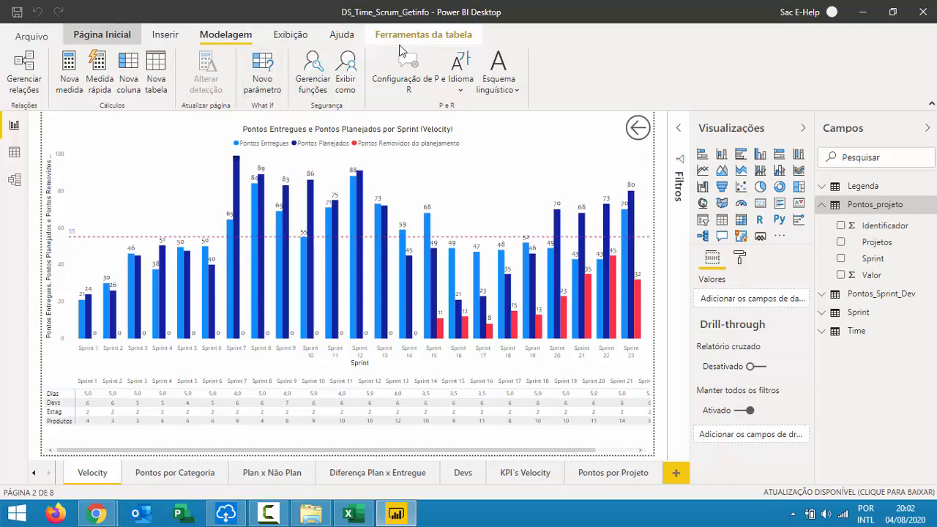
{"action": "left_click", "coordinate": [449, 64]}
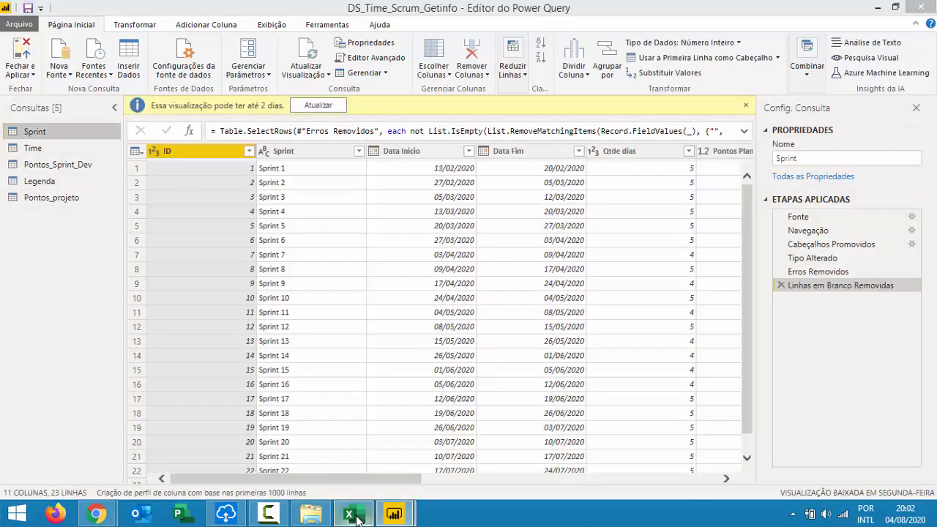
{"action": "left_click", "coordinate": [349, 514]}
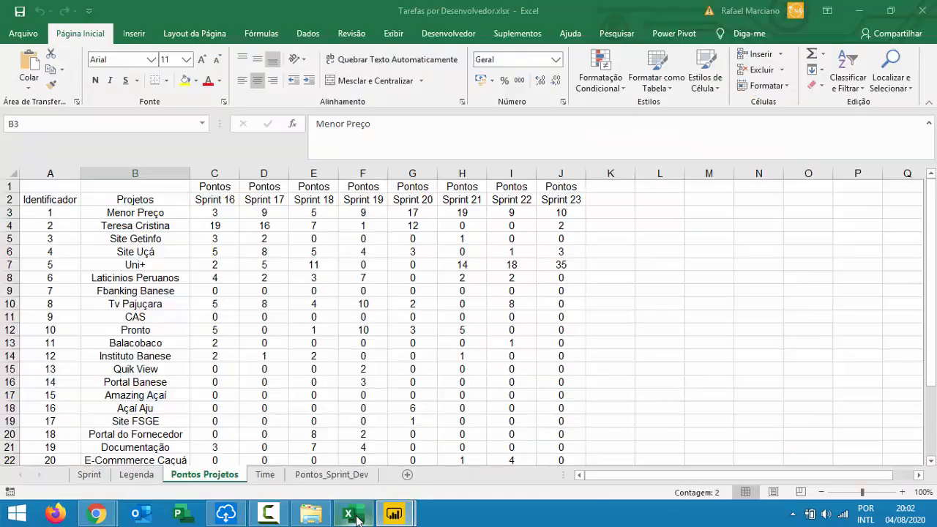
Clear the selection in the Pontos Projetos sheet and bring the Power Query editor back to front.
{"action": "left_click", "coordinate": [604, 197]}
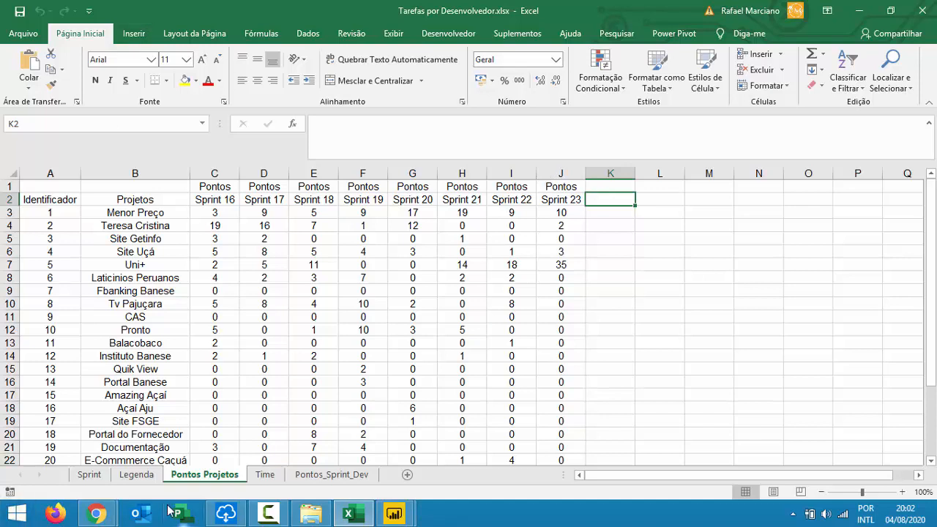
{"action": "mouse_move", "coordinate": [394, 512]}
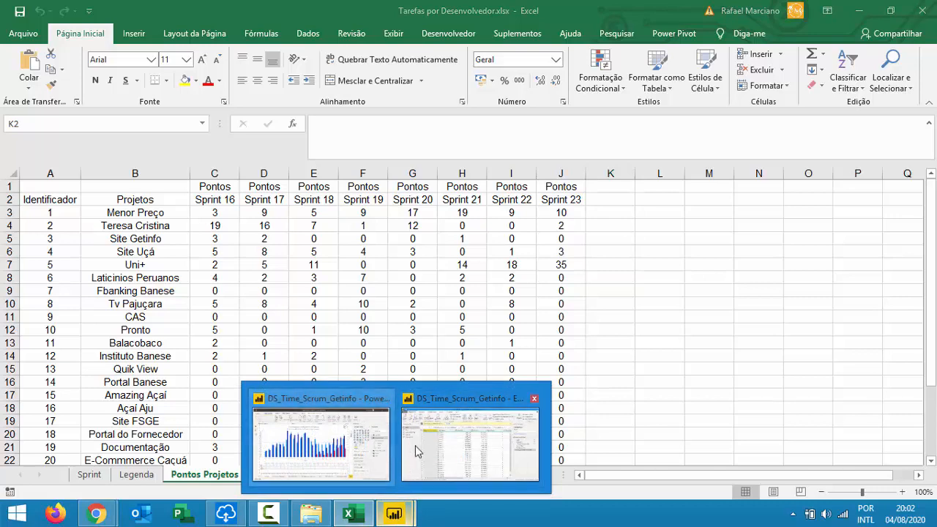
{"action": "left_click", "coordinate": [410, 453]}
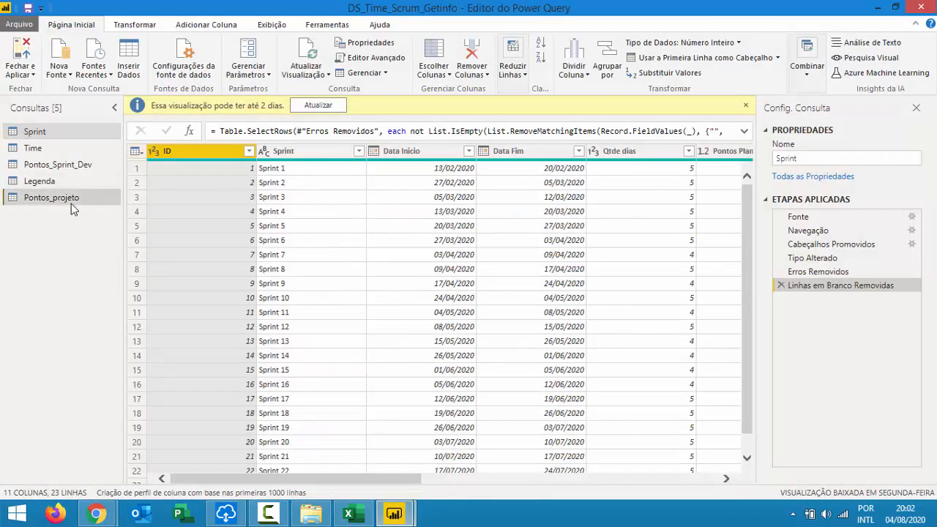
{"action": "left_click", "coordinate": [71, 204]}
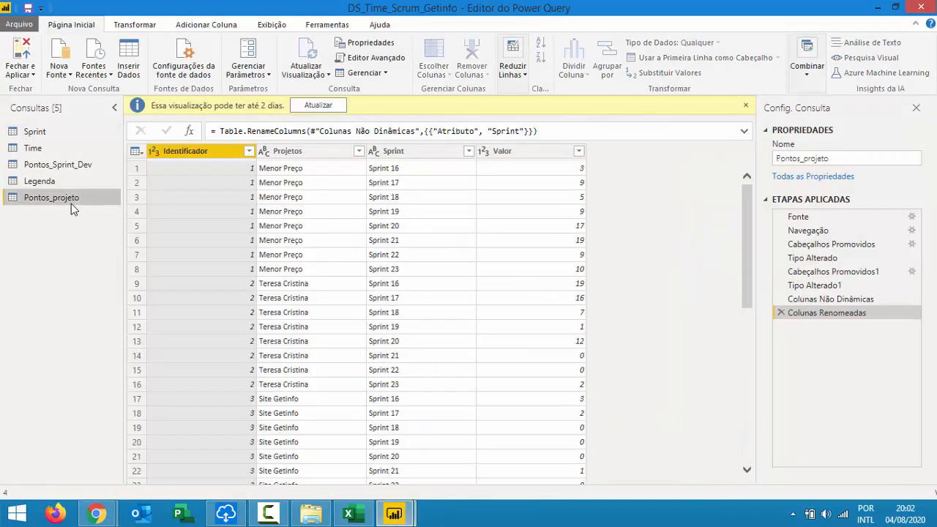
{"action": "left_click", "coordinate": [320, 172]}
{"action": "left_click", "coordinate": [390, 170]}
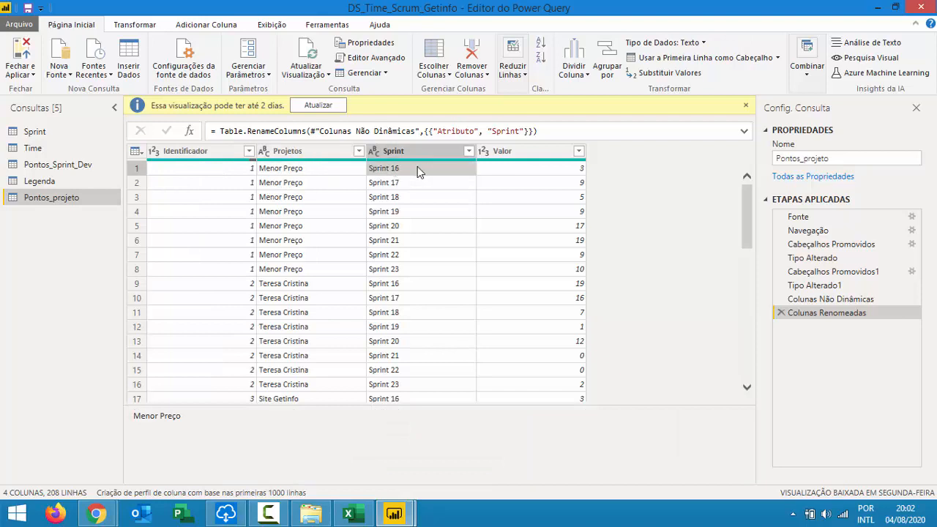
{"action": "left_click", "coordinate": [539, 155]}
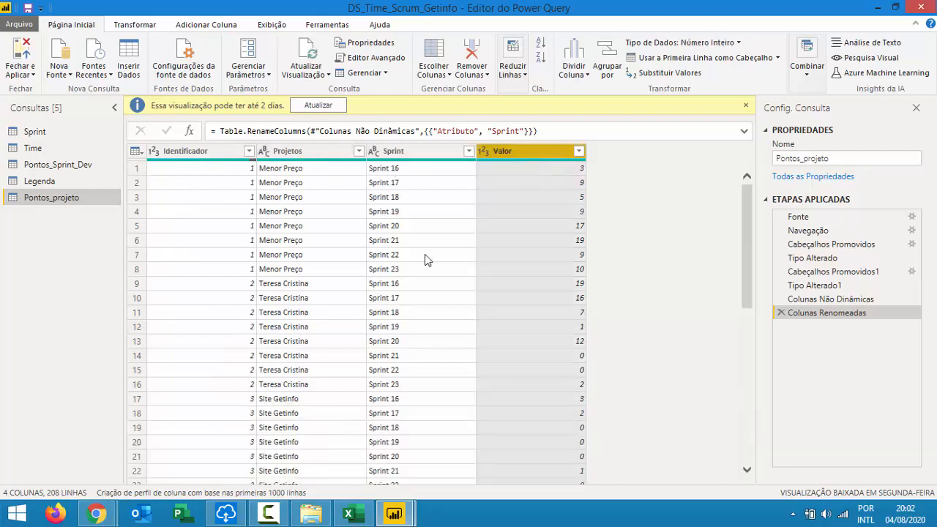
{"action": "scroll", "coordinate": [311, 245], "scroll_direction": "down", "scroll_amount": 1}
{"action": "left_click", "coordinate": [308, 236]}
{"action": "left_click", "coordinate": [423, 235]}
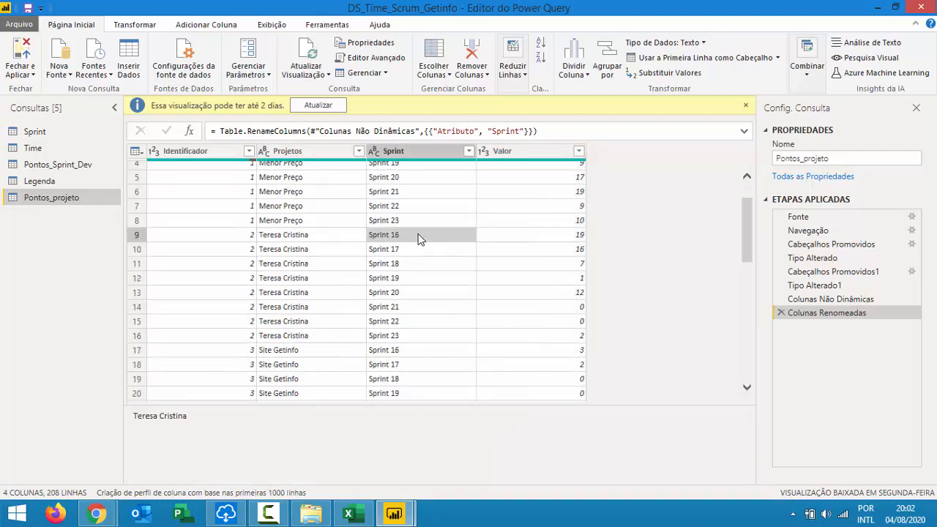
{"action": "left_click", "coordinate": [542, 235]}
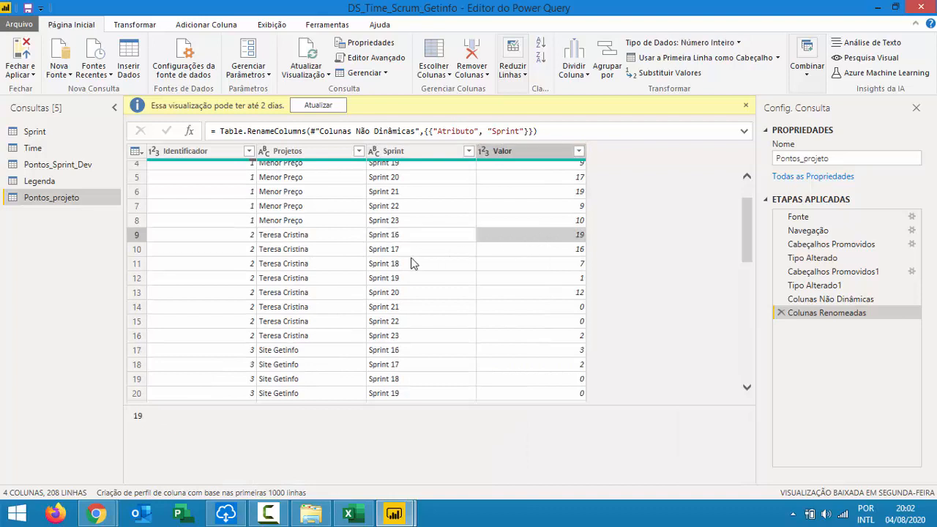
{"action": "scroll", "coordinate": [347, 264], "scroll_direction": "down", "scroll_amount": 2}
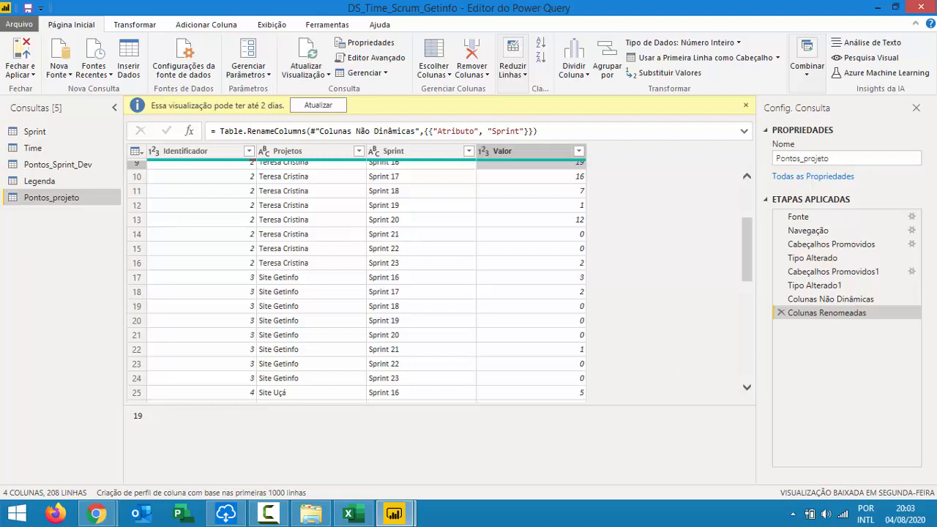
Delete the Colunas Renomeadas and Colunas Não Dinâmicas steps and unpivot the Sprint 16–23 columns.
{"action": "left_click", "coordinate": [781, 314]}
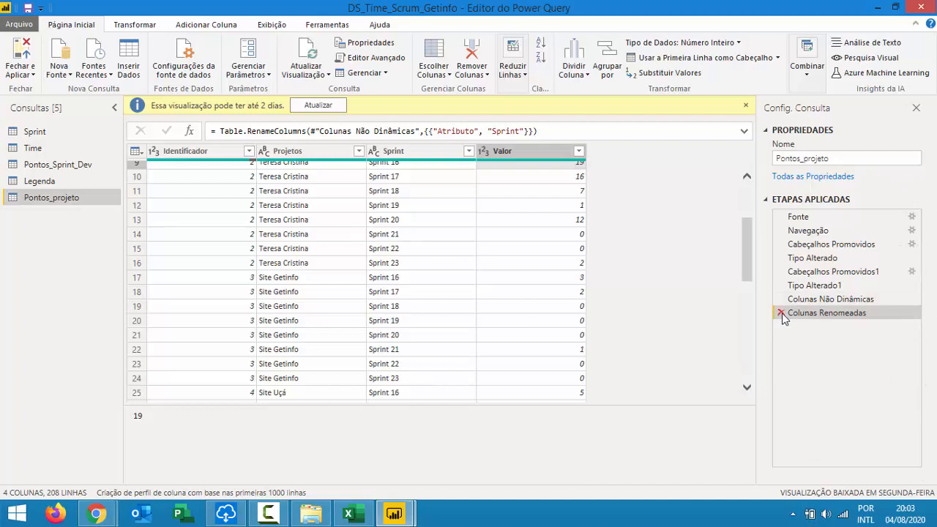
{"action": "left_click", "coordinate": [781, 299]}
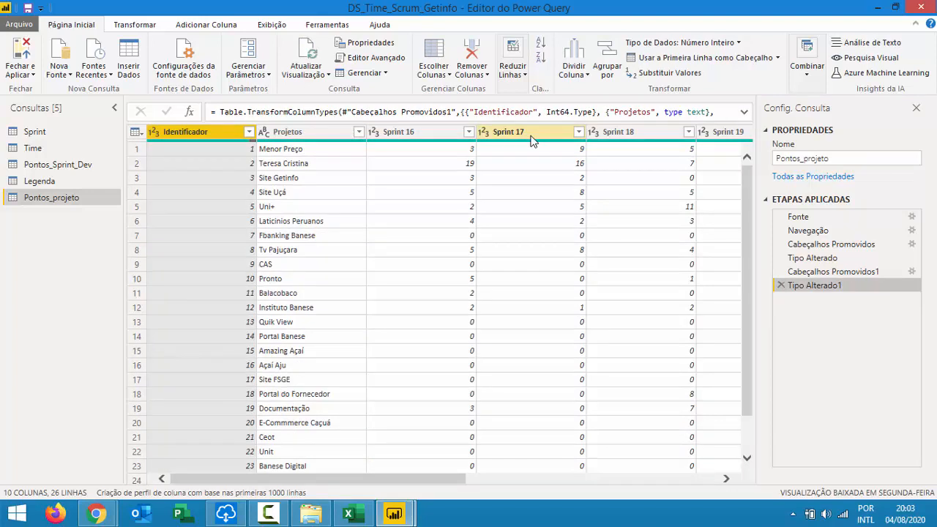
{"action": "left_click_drag", "start_coordinate": [426, 129], "coordinate": [439, 154]}
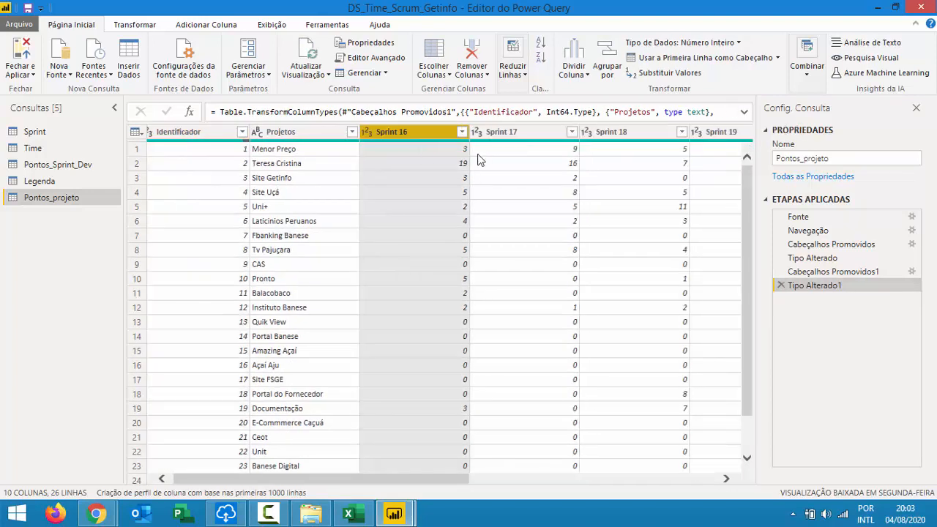
{"action": "key", "text": "shift+Right"}
{"action": "key", "text": "shift+Right"}
{"action": "key", "text": "shift+Right"}
{"action": "key", "text": "shift+Right"}
{"action": "key", "text": "shift+Right"}
{"action": "key", "text": "shift+Right"}
{"action": "key", "text": "shift+Right"}
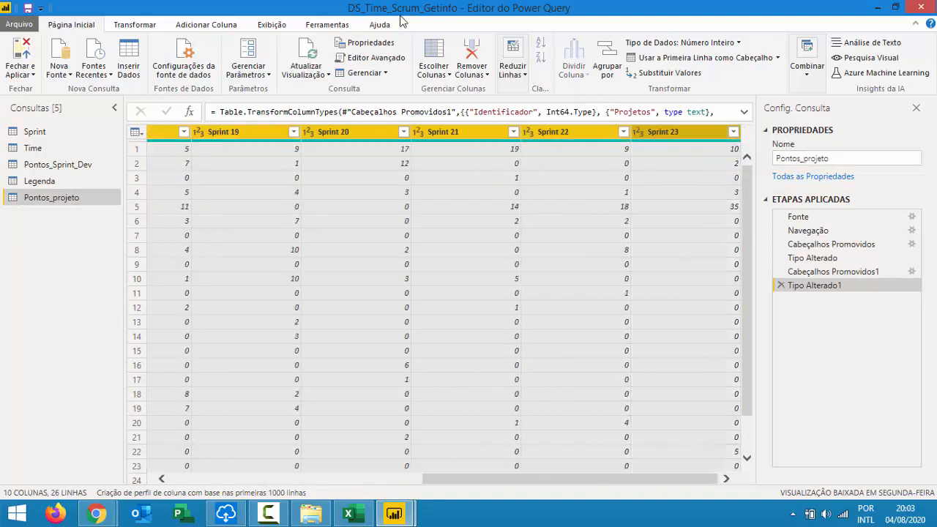
{"action": "left_click", "coordinate": [123, 25]}
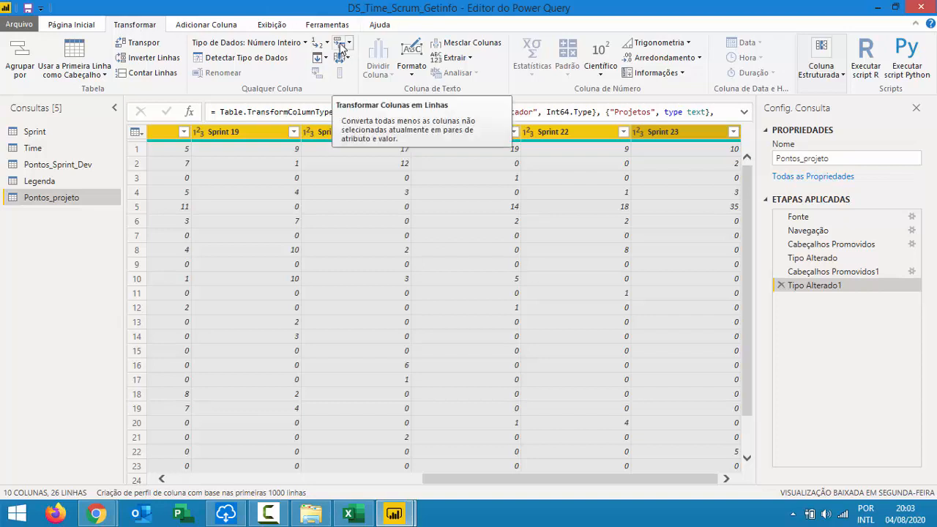
{"action": "left_click", "coordinate": [340, 46]}
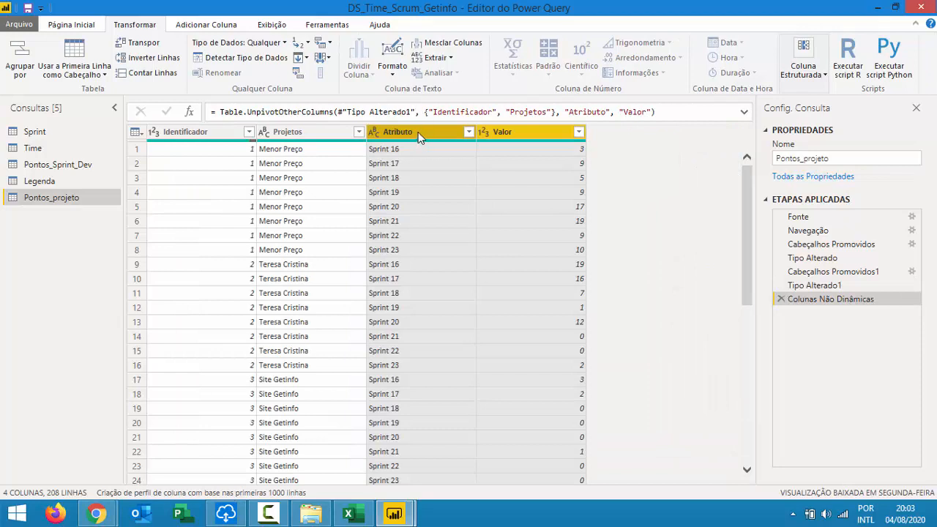
Rename the Atributo column to Sprint.
{"action": "left_click", "coordinate": [413, 132]}
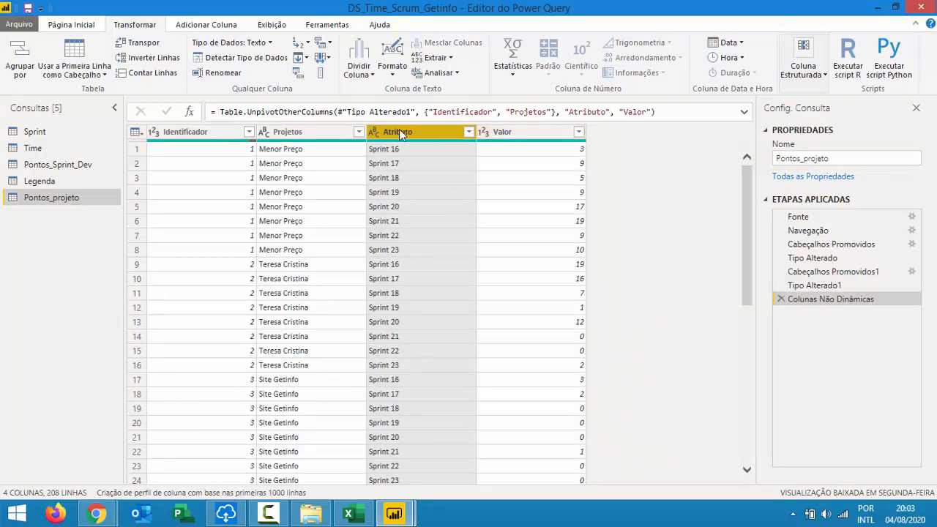
{"action": "double_click", "coordinate": [400, 132]}
{"action": "type", "text": "sPRINT"}
{"action": "key", "text": "BackSpace"}
{"action": "key", "text": "BackSpace"}
{"action": "key", "text": "BackSpace"}
{"action": "key", "text": "BackSpace"}
{"action": "key", "text": "BackSpace"}
{"action": "key", "text": "BackSpace"}
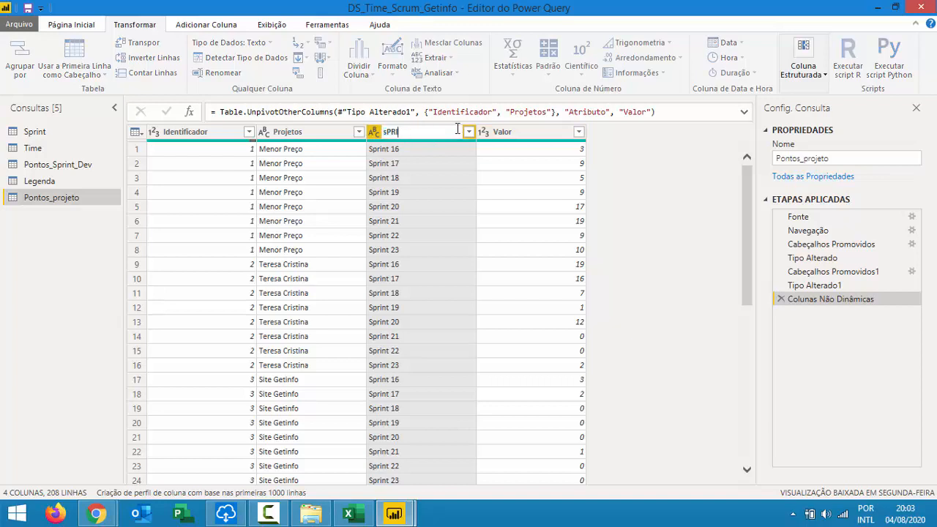
{"action": "type", "text": "Sprint"}
{"action": "key", "text": "Return"}
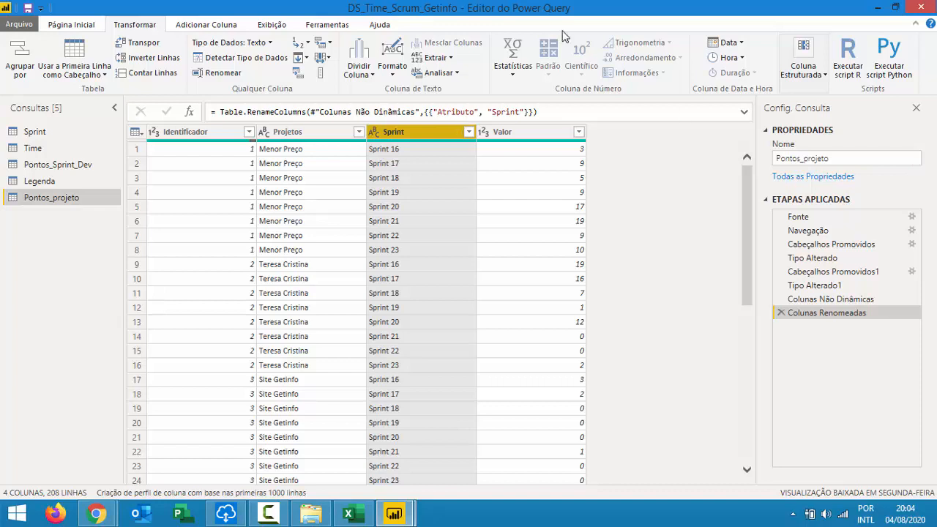
Check the Meet call, then minimise the query editor to show the report's Velocity page.
{"action": "mouse_move", "coordinate": [104, 516]}
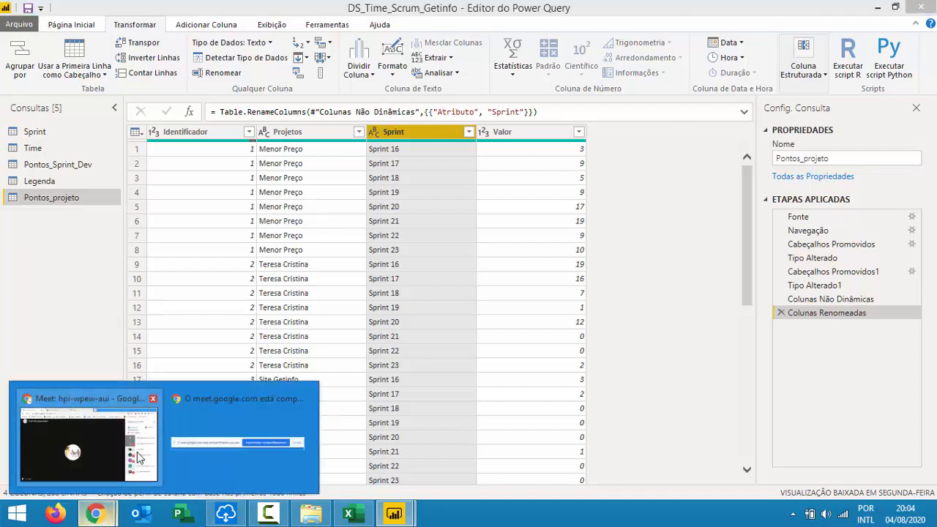
{"action": "left_click", "coordinate": [136, 457]}
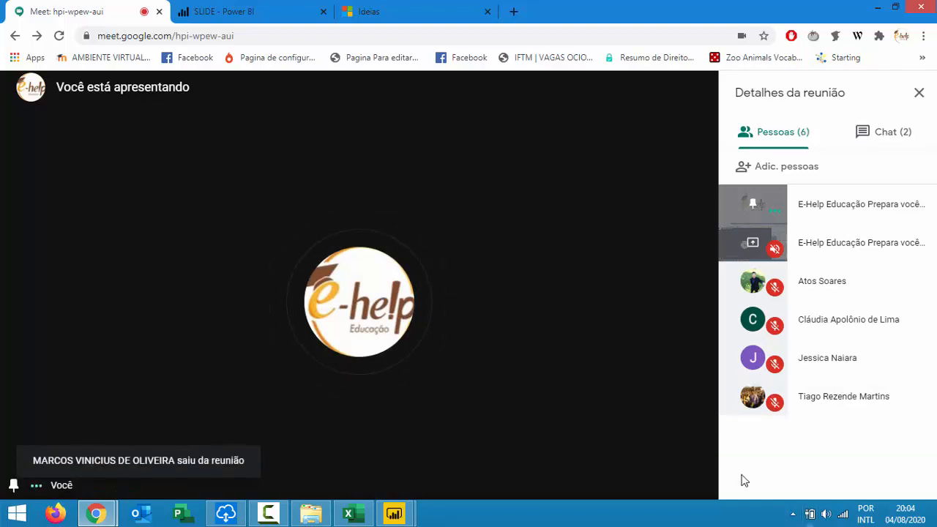
{"action": "mouse_move", "coordinate": [394, 514]}
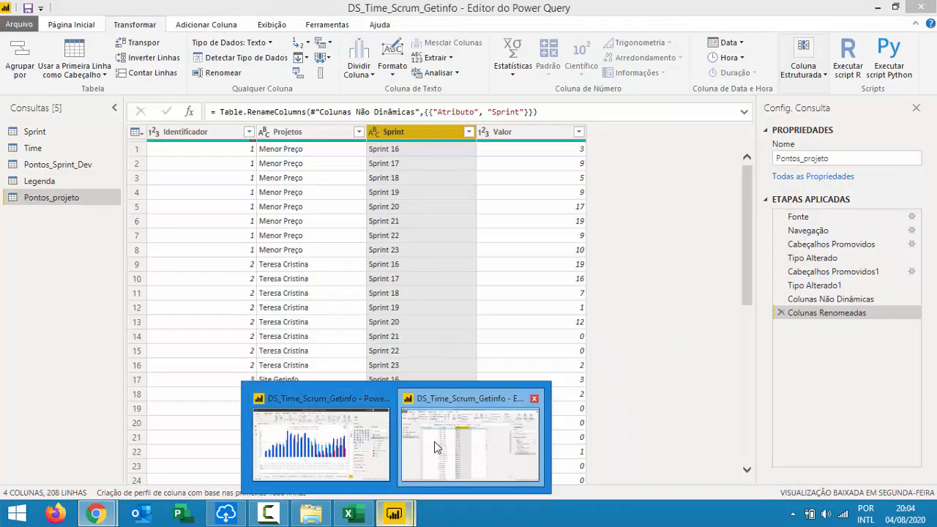
{"action": "left_click", "coordinate": [437, 448]}
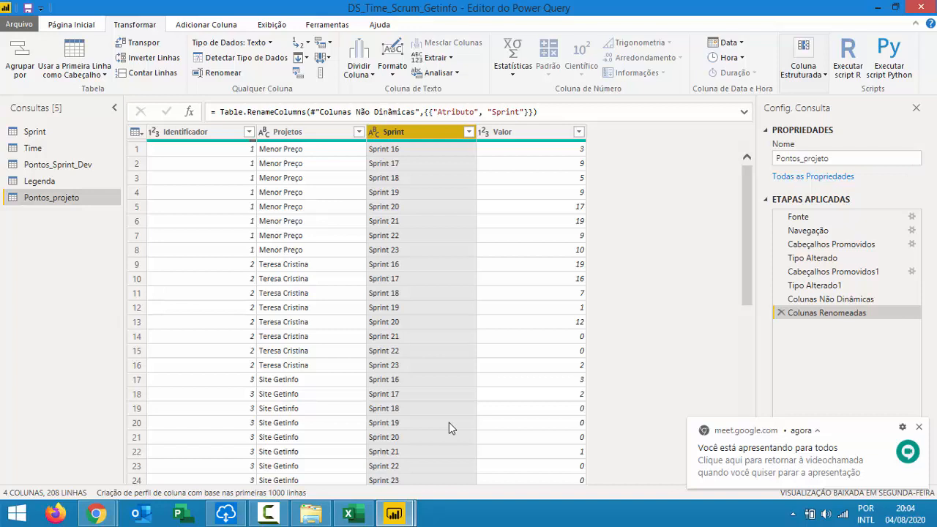
{"action": "left_click", "coordinate": [876, 8]}
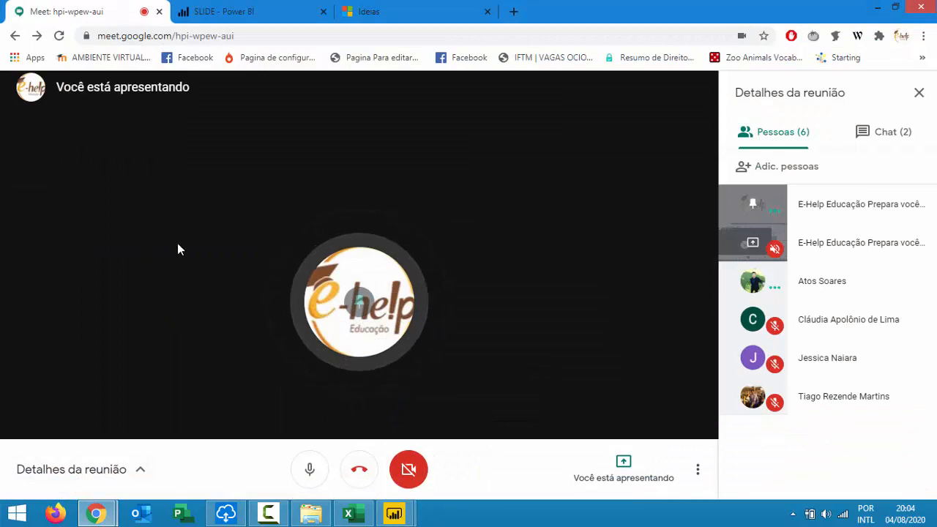
{"action": "mouse_move", "coordinate": [396, 515]}
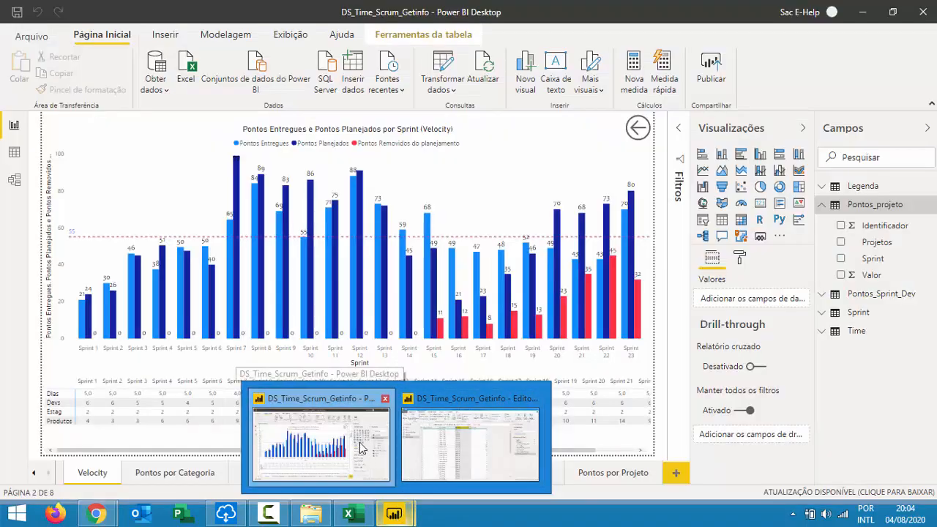
{"action": "left_click", "coordinate": [359, 447]}
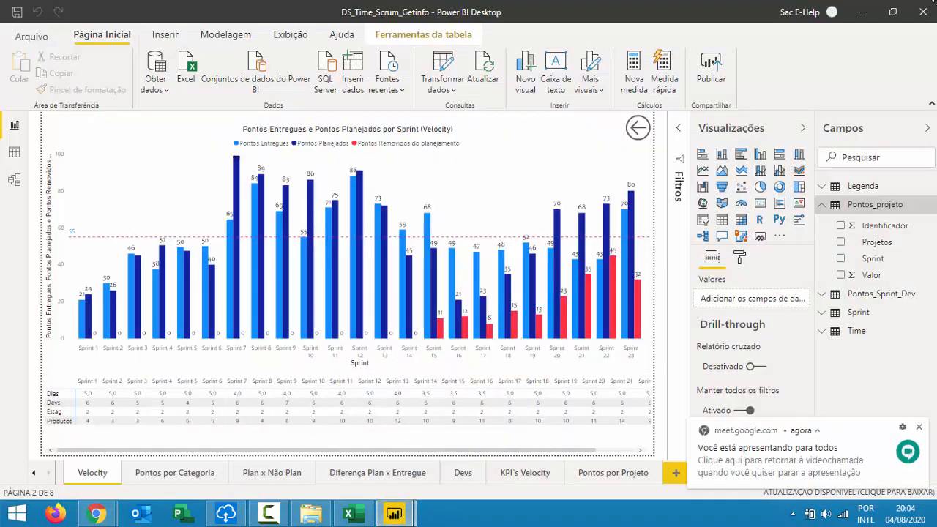
Close Power BI Desktop and the Excel workbook, leaving the Meet call in front.
{"action": "left_click", "coordinate": [924, 13]}
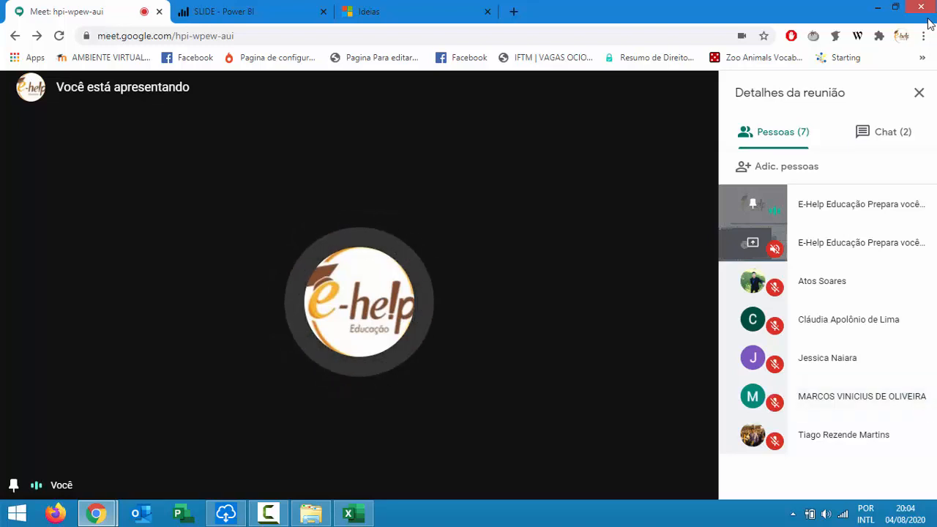
{"action": "left_click", "coordinate": [350, 514]}
{"action": "left_click", "coordinate": [919, 10]}
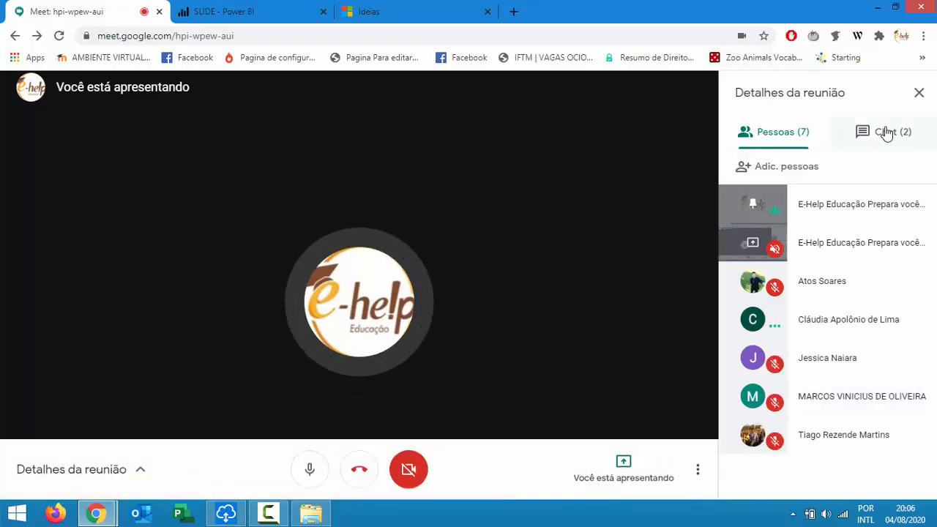
Send a contact e-mail address in the meeting chat.
{"action": "left_click", "coordinate": [884, 132]}
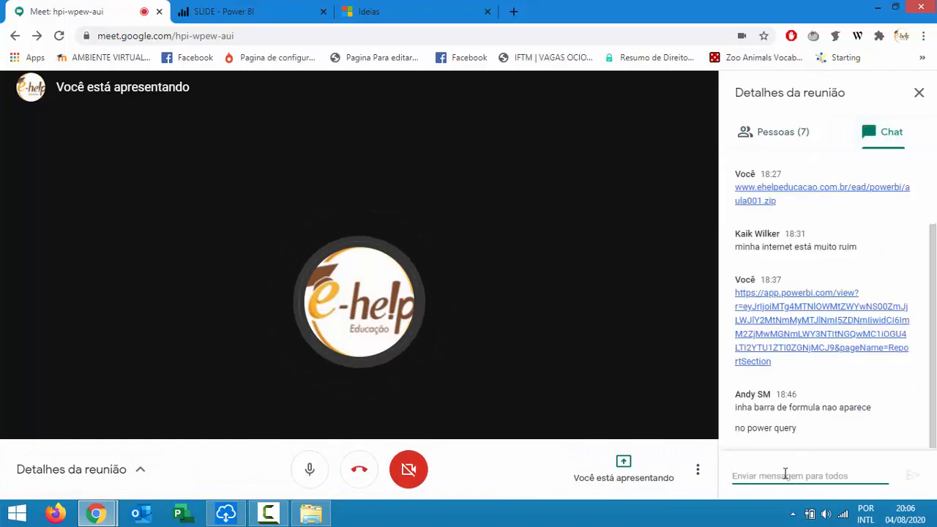
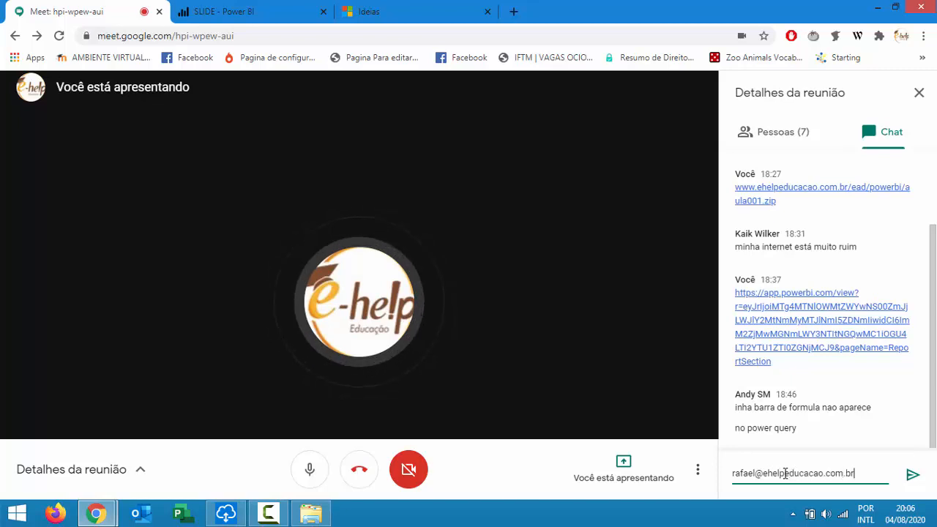
{"action": "key", "text": "Return"}
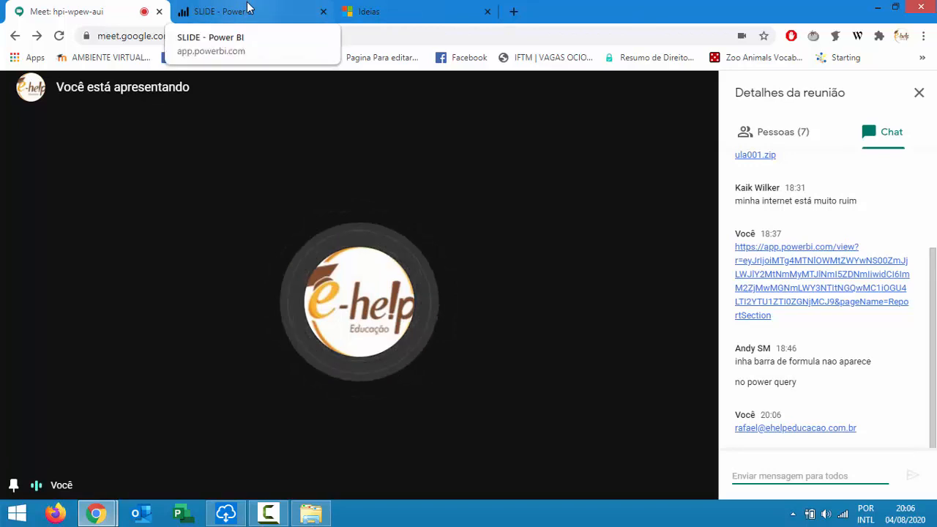
Show the participant list again, then close the Google Meet tab to leave the call.
{"action": "left_click", "coordinate": [221, 17]}
{"action": "left_click", "coordinate": [136, 13]}
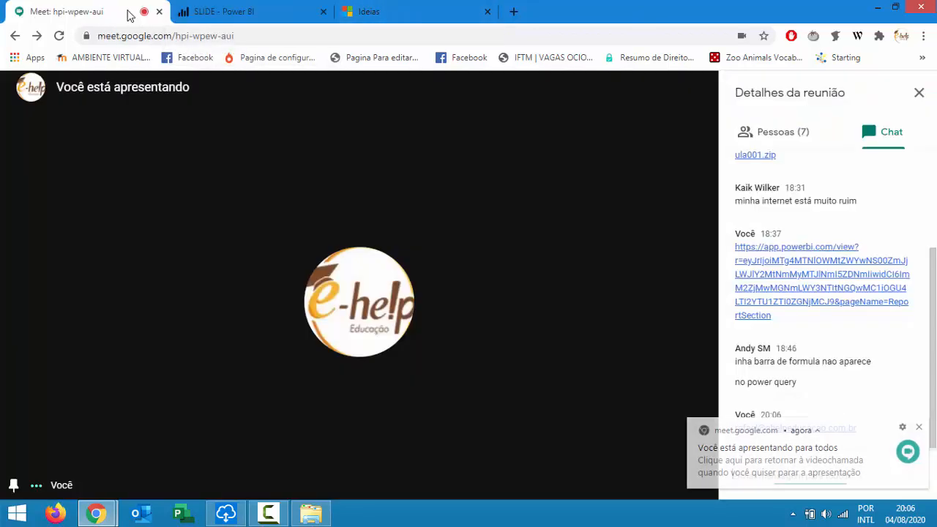
{"action": "left_click", "coordinate": [797, 131]}
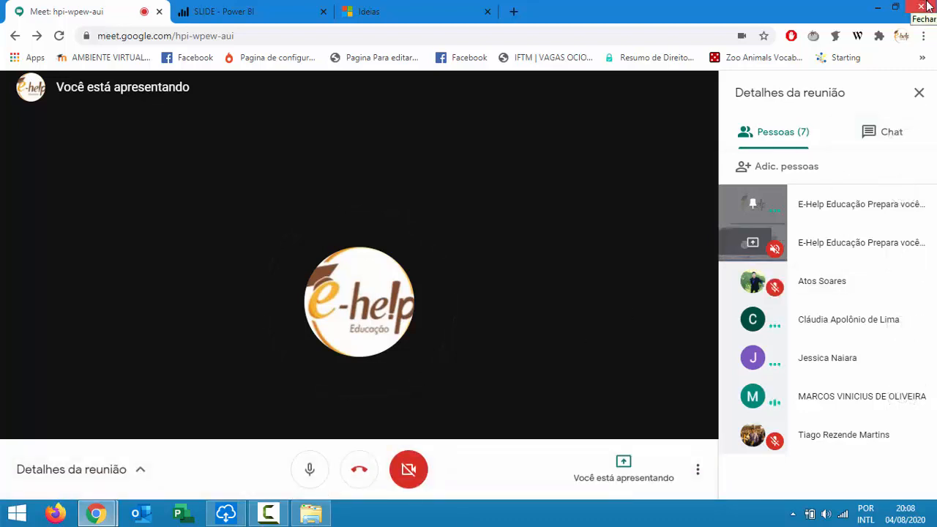
{"action": "key", "text": "ctrl+w"}
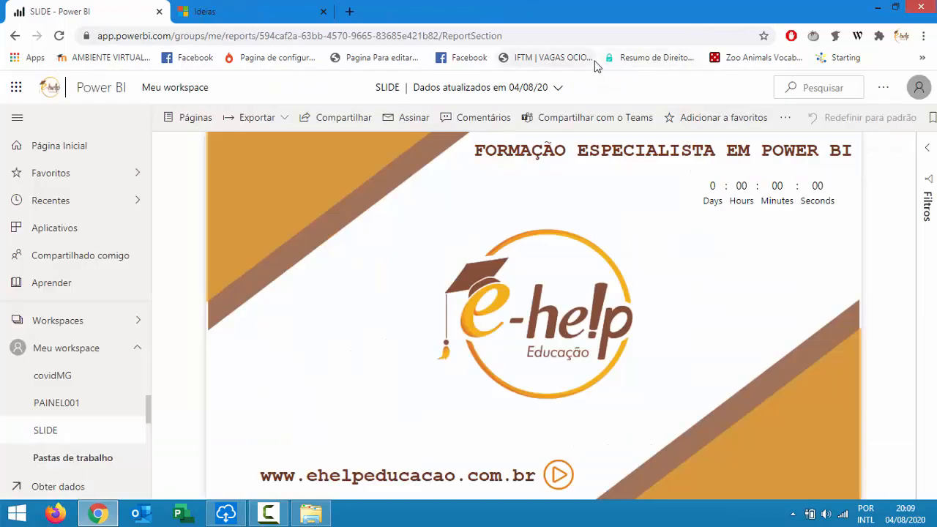